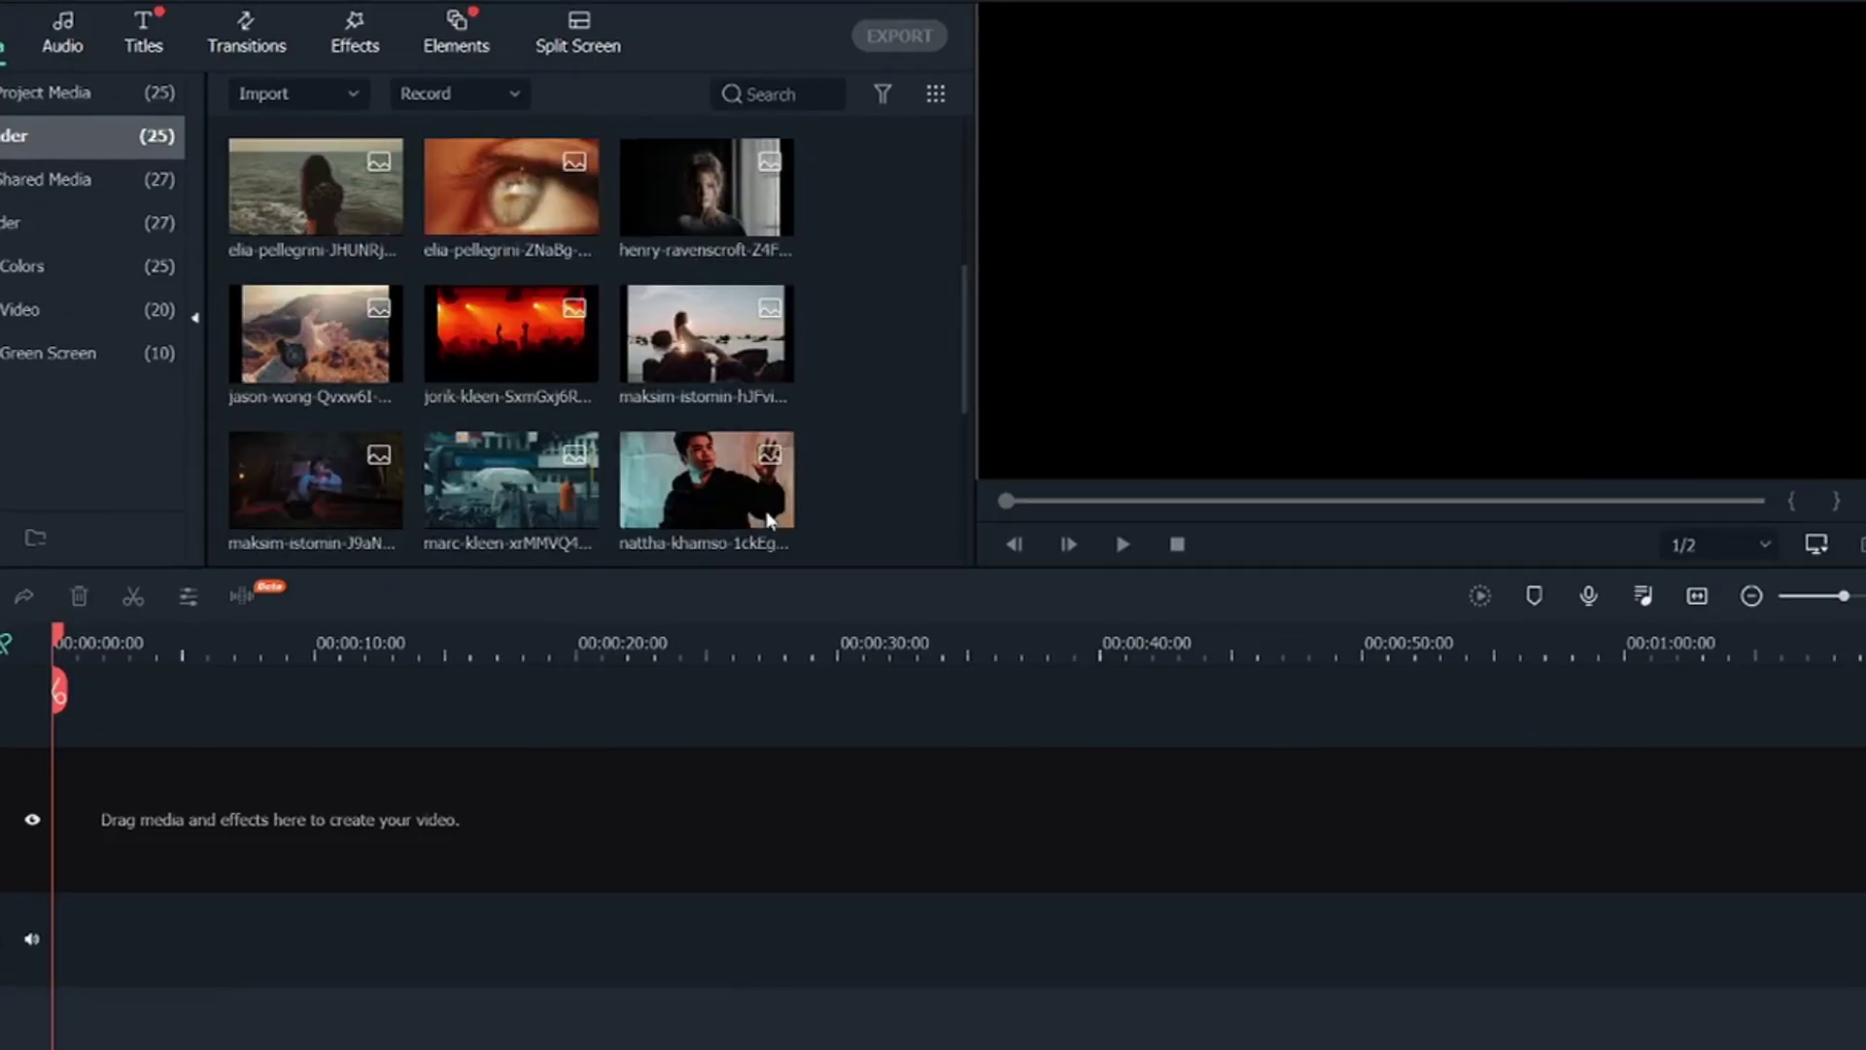
# Place the mixkit-cinematic-deep-drums music clip at the start of the audio track
pyautogui.scroll(5, 762, 513)
pyautogui.scroll(-10, 768, 515)
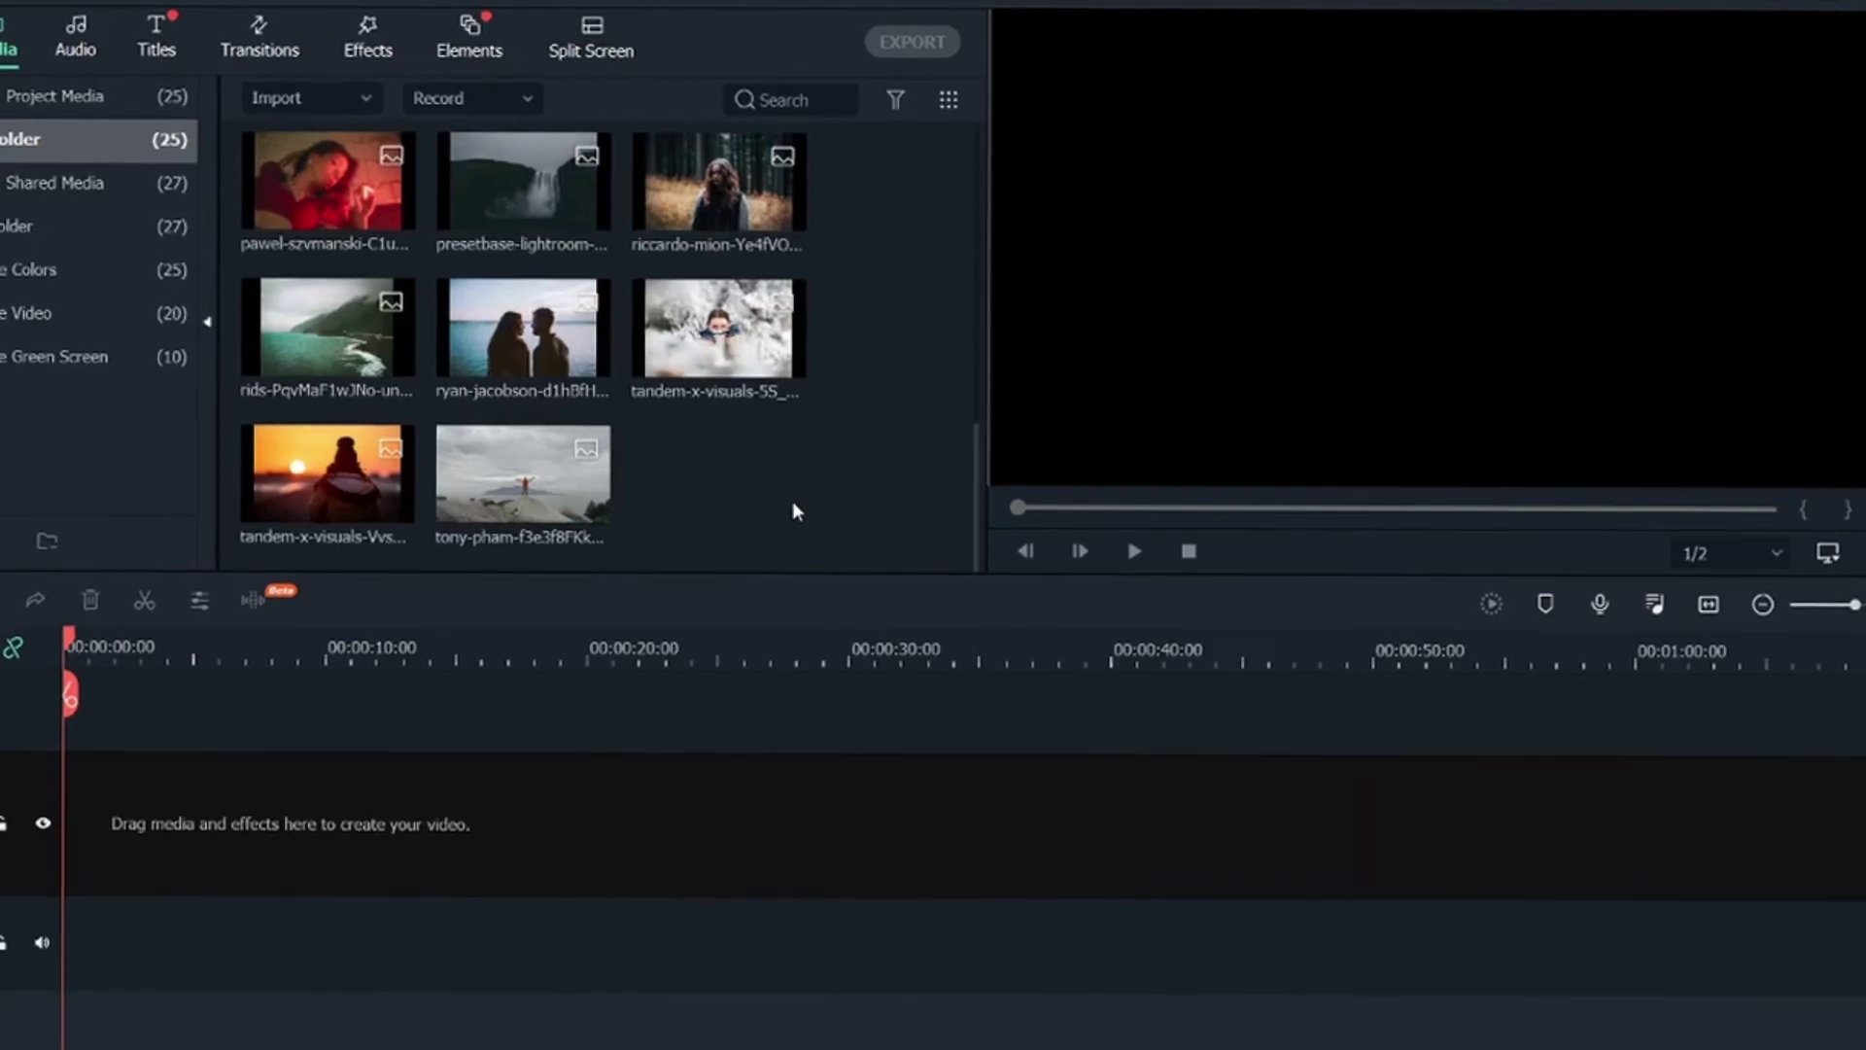
pyautogui.scroll(10, 794, 499)
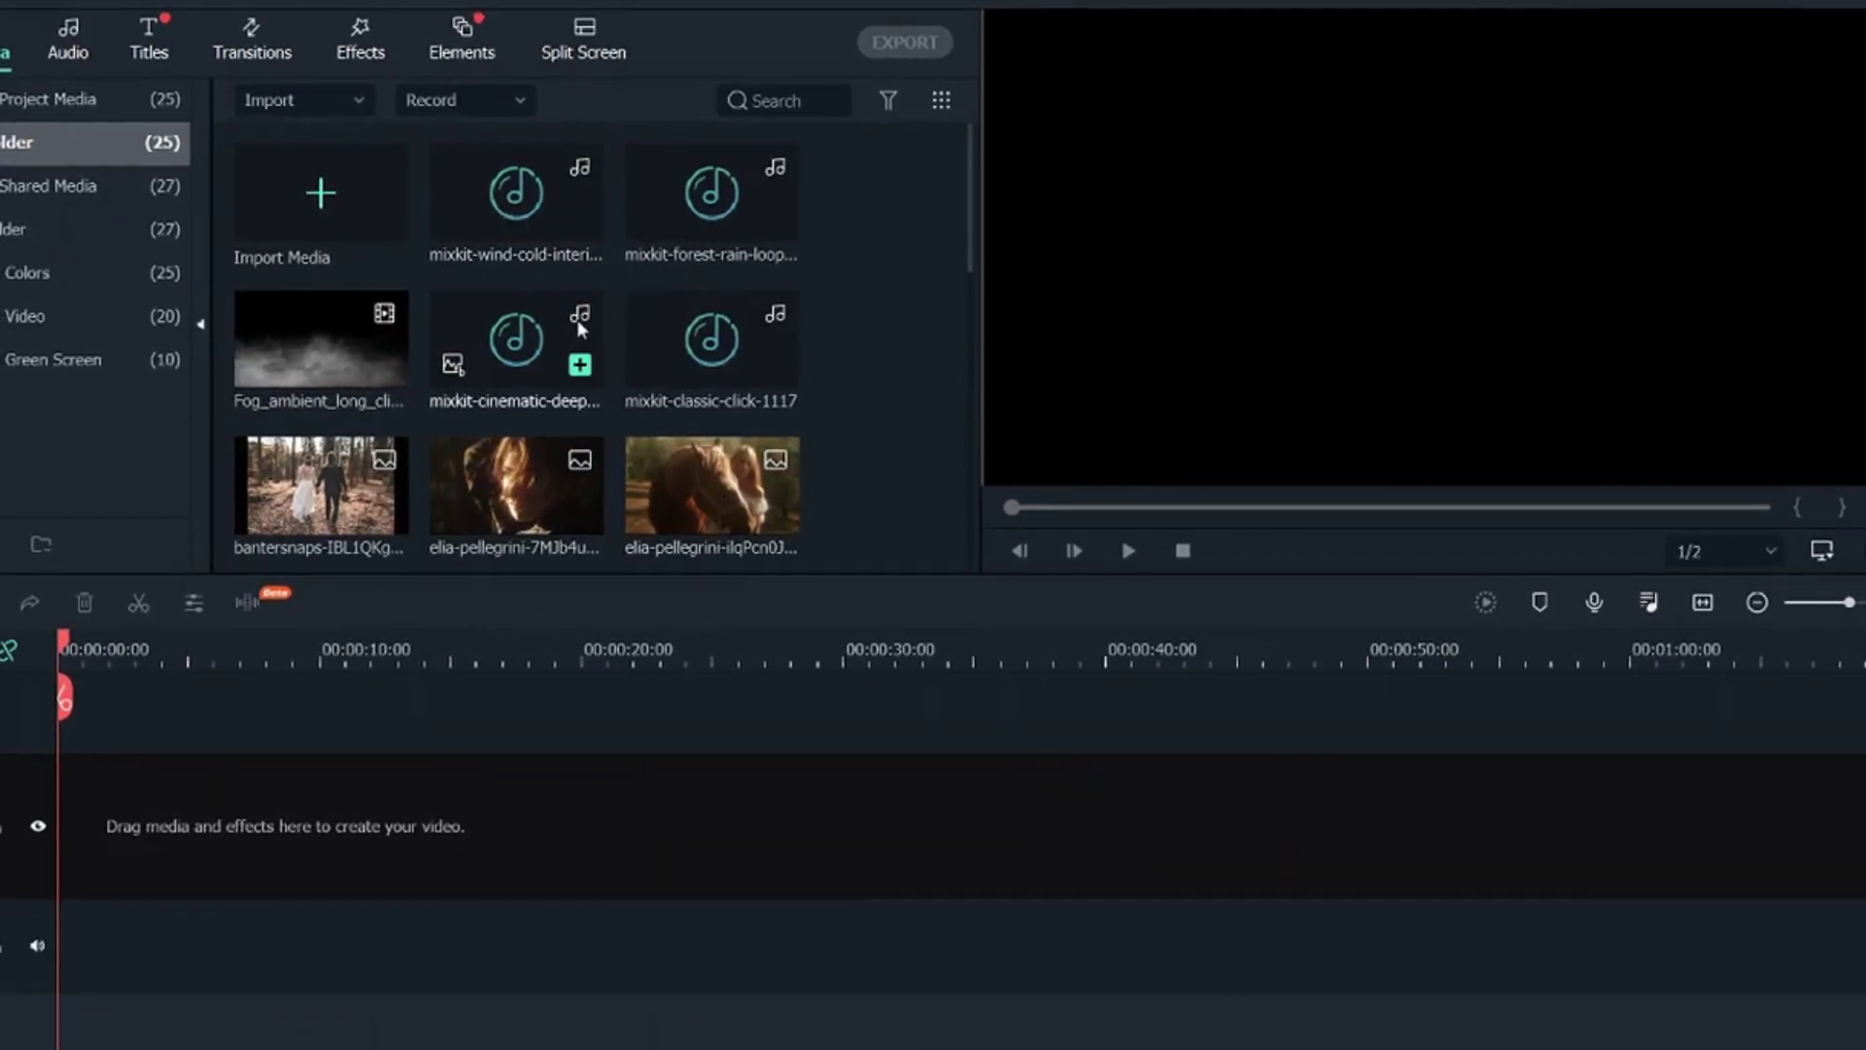
pyautogui.moveTo(515, 350); pyautogui.dragTo(49, 941)
pyautogui.moveTo(176, 644); pyautogui.dragTo(414, 653)
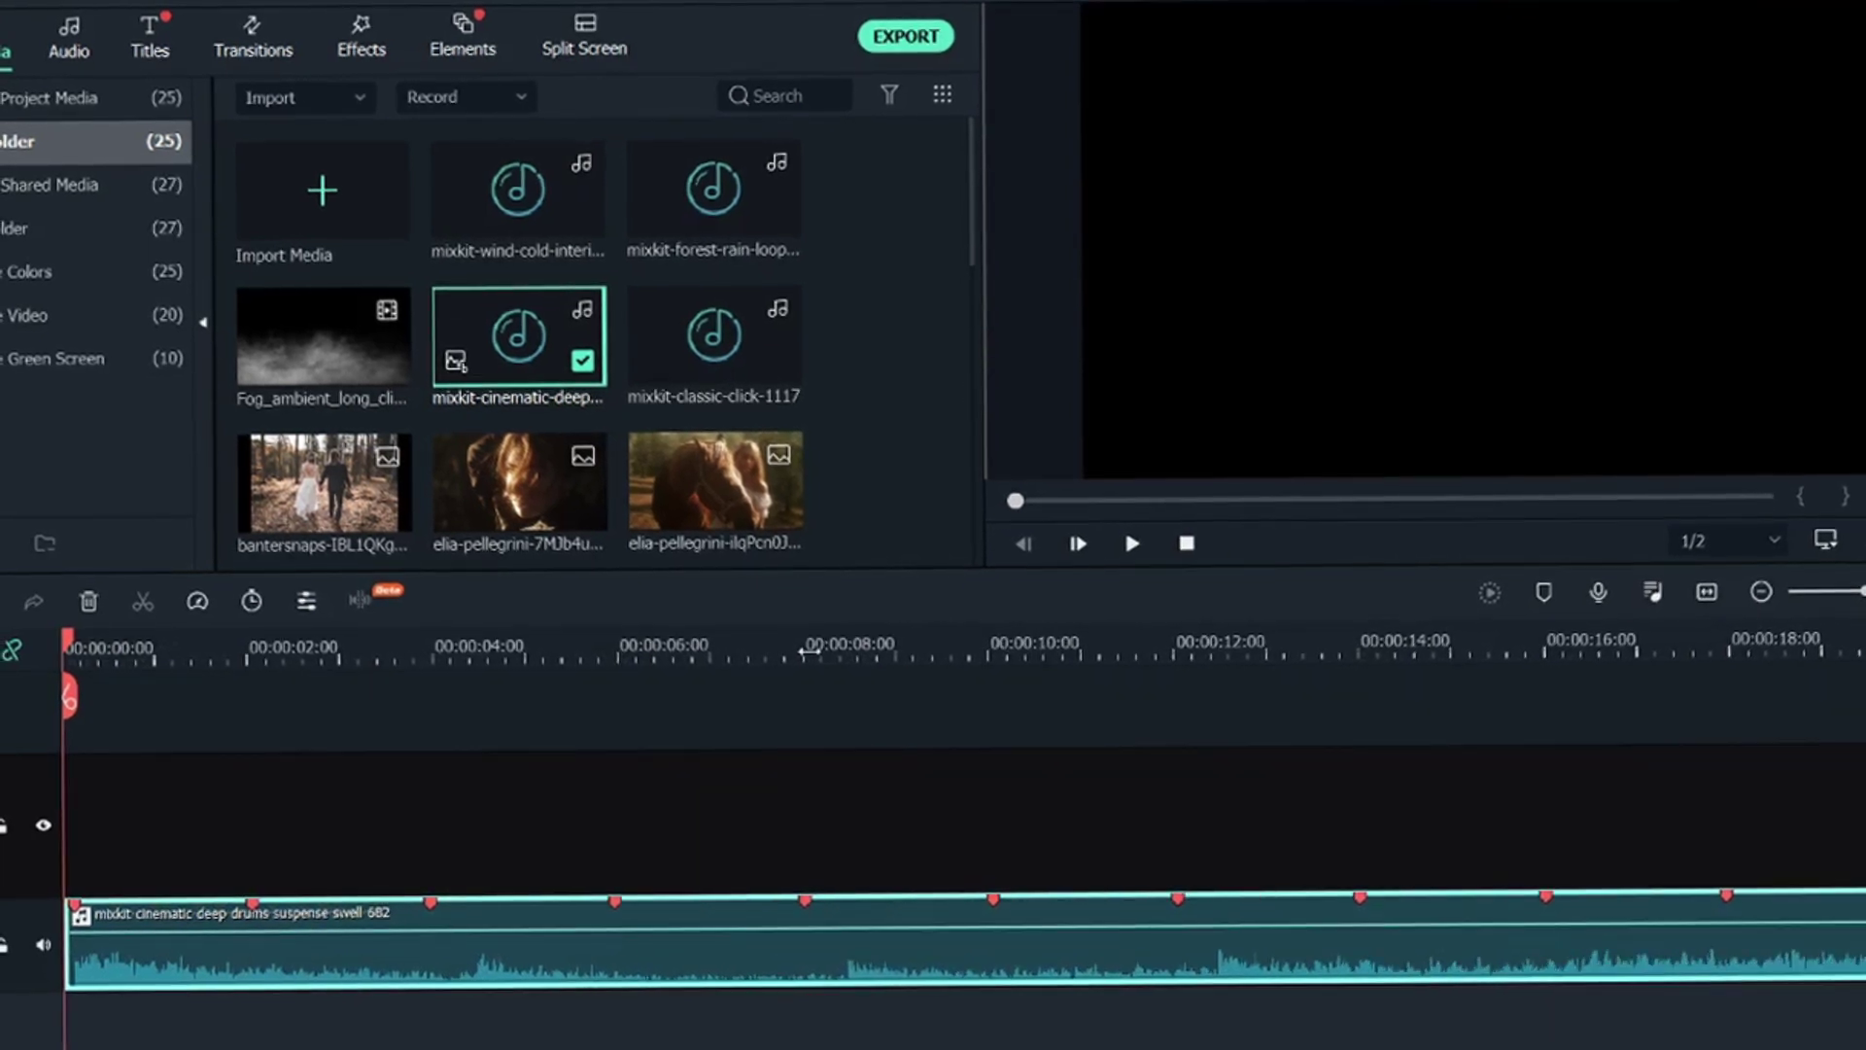
# Move the music clip's beat markers onto the drum hits at about 4.5, 8.5 and 12.5 seconds
pyautogui.scroll(3, 806, 650)
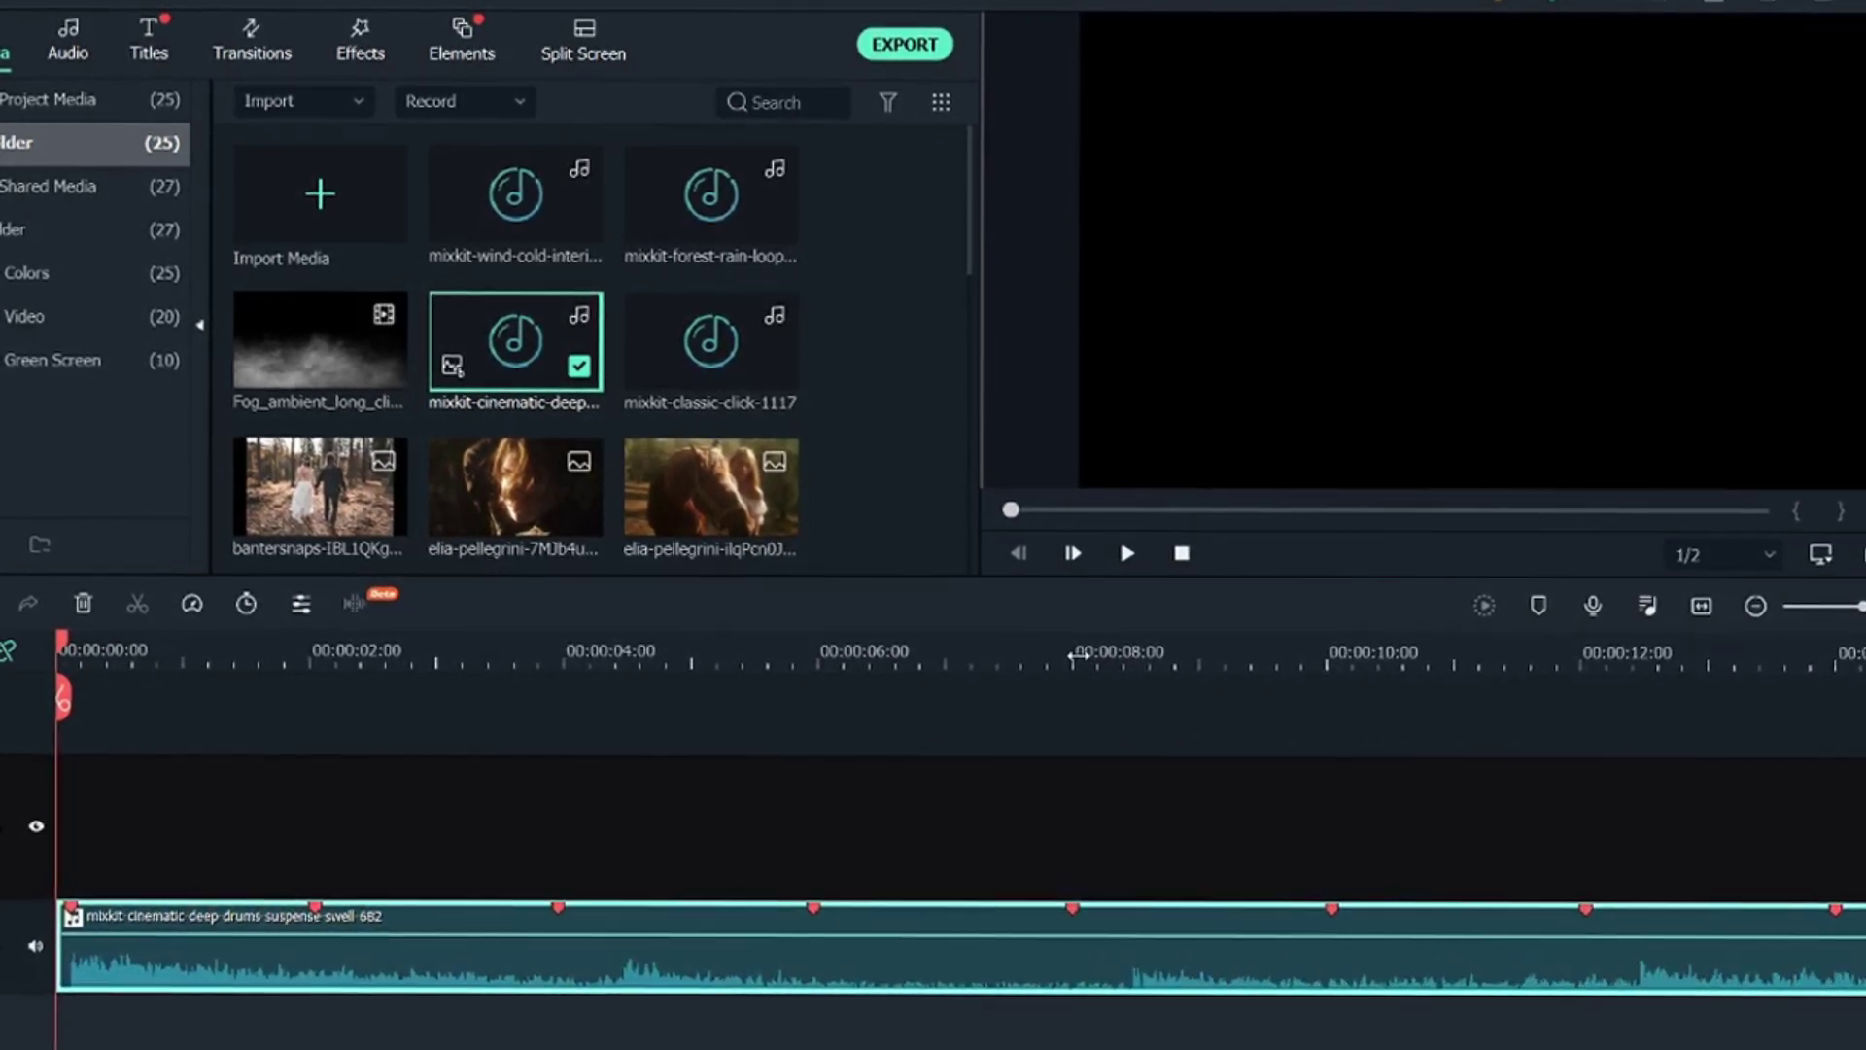
pyautogui.scroll(-1, 696, 649)
pyautogui.moveTo(696, 649); pyautogui.dragTo(683, 650)
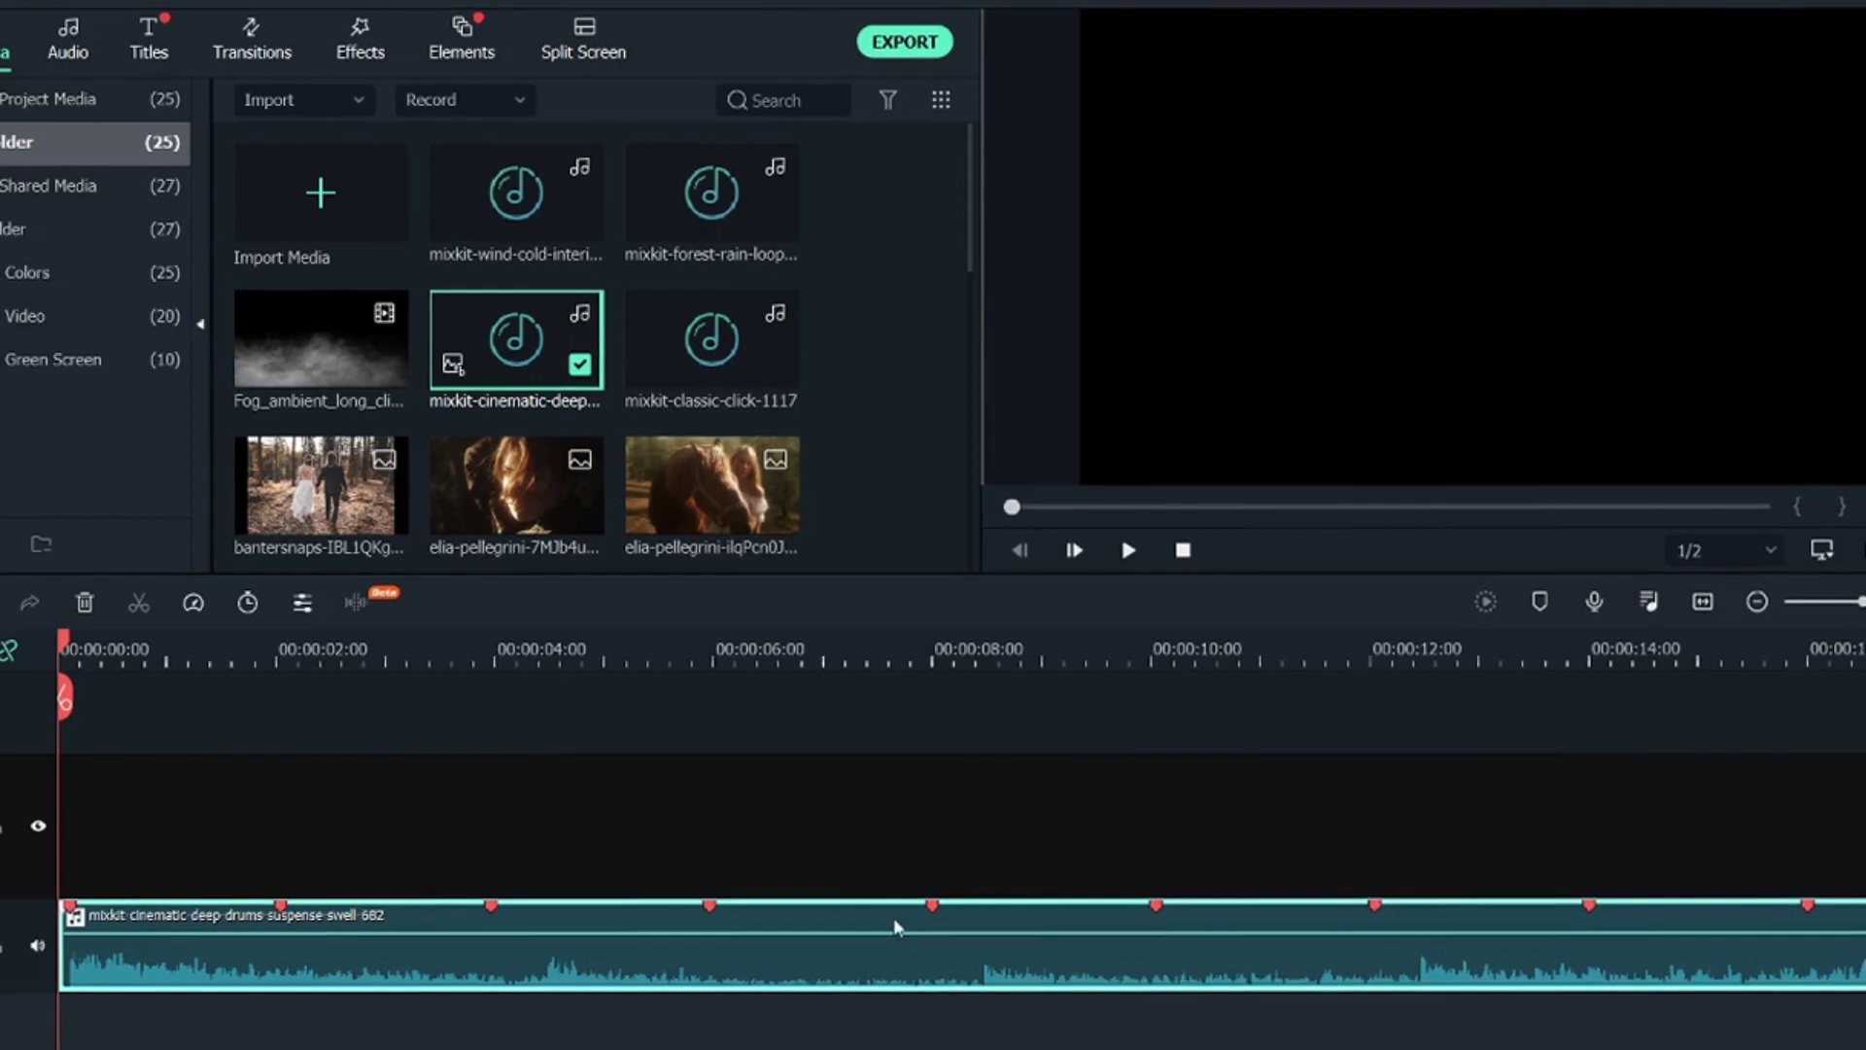
pyautogui.moveTo(932, 906)
pyautogui.moveTo(935, 907); pyautogui.dragTo(986, 908)
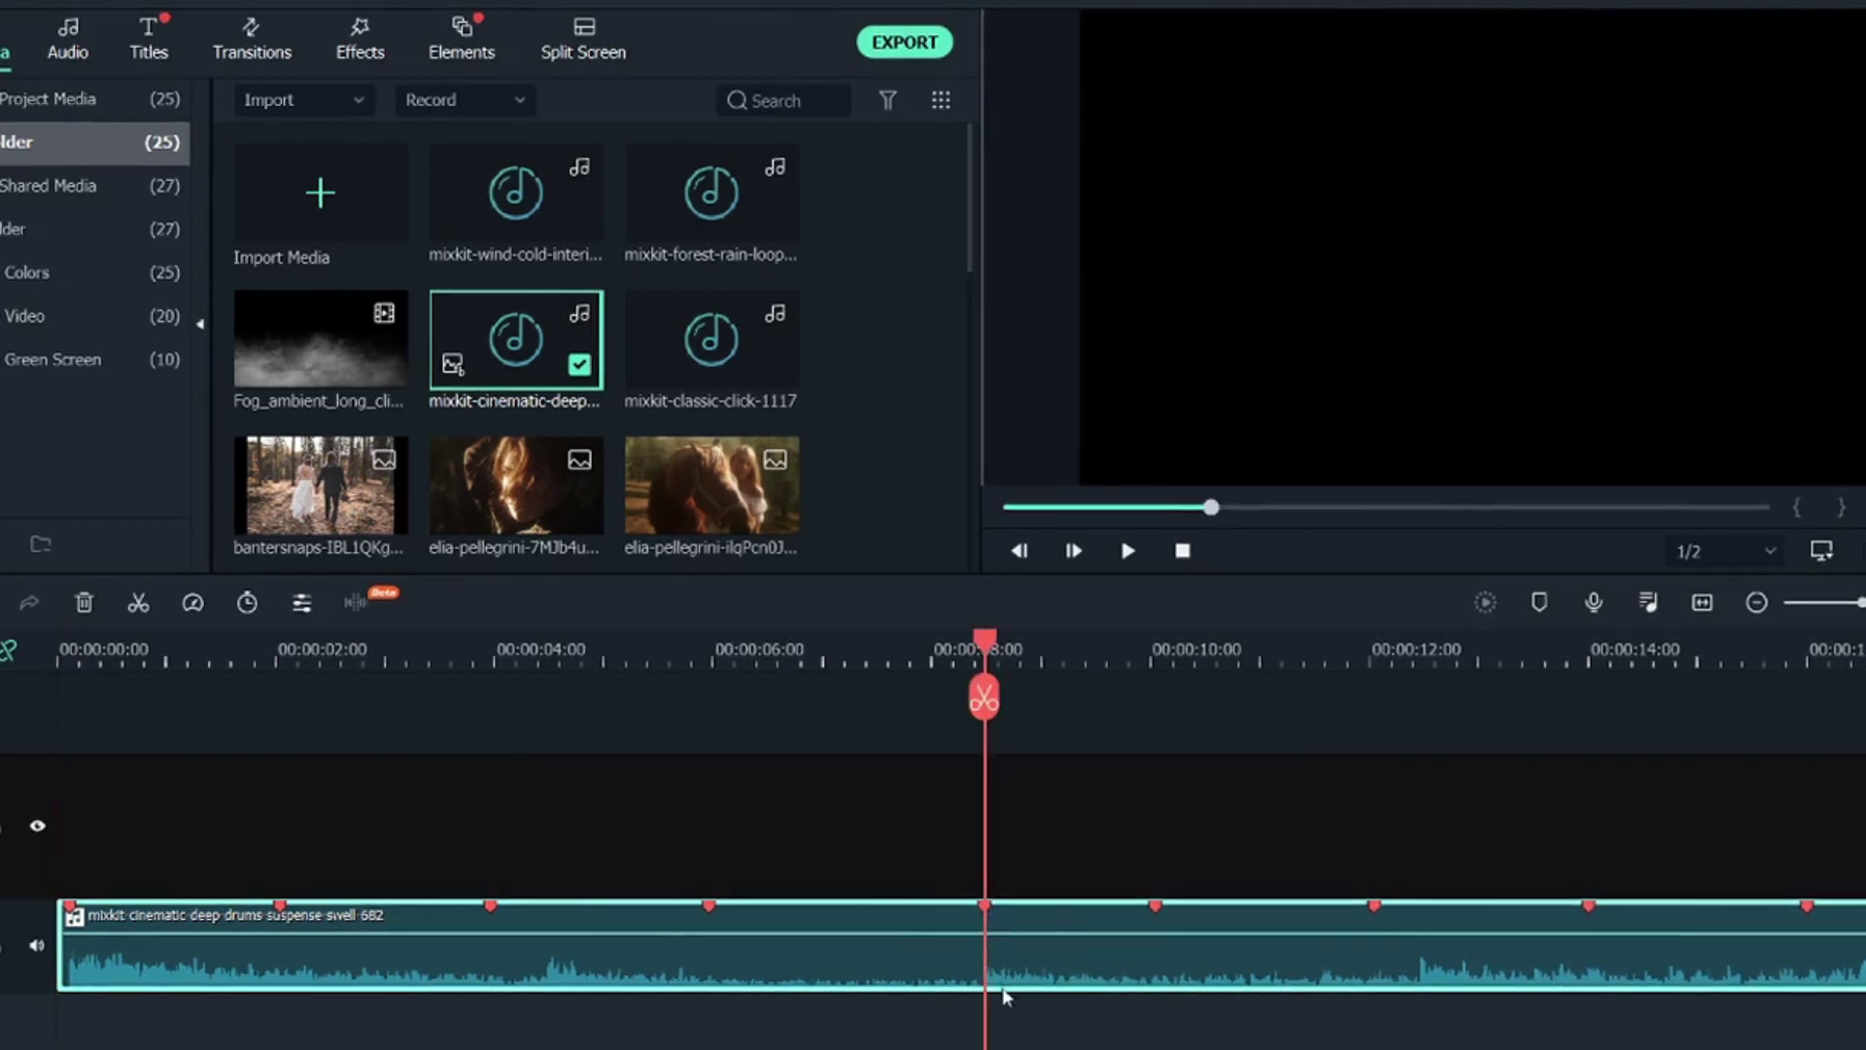
pyautogui.moveTo(491, 906); pyautogui.dragTo(556, 913)
pyautogui.moveTo(1374, 907); pyautogui.dragTo(1415, 914)
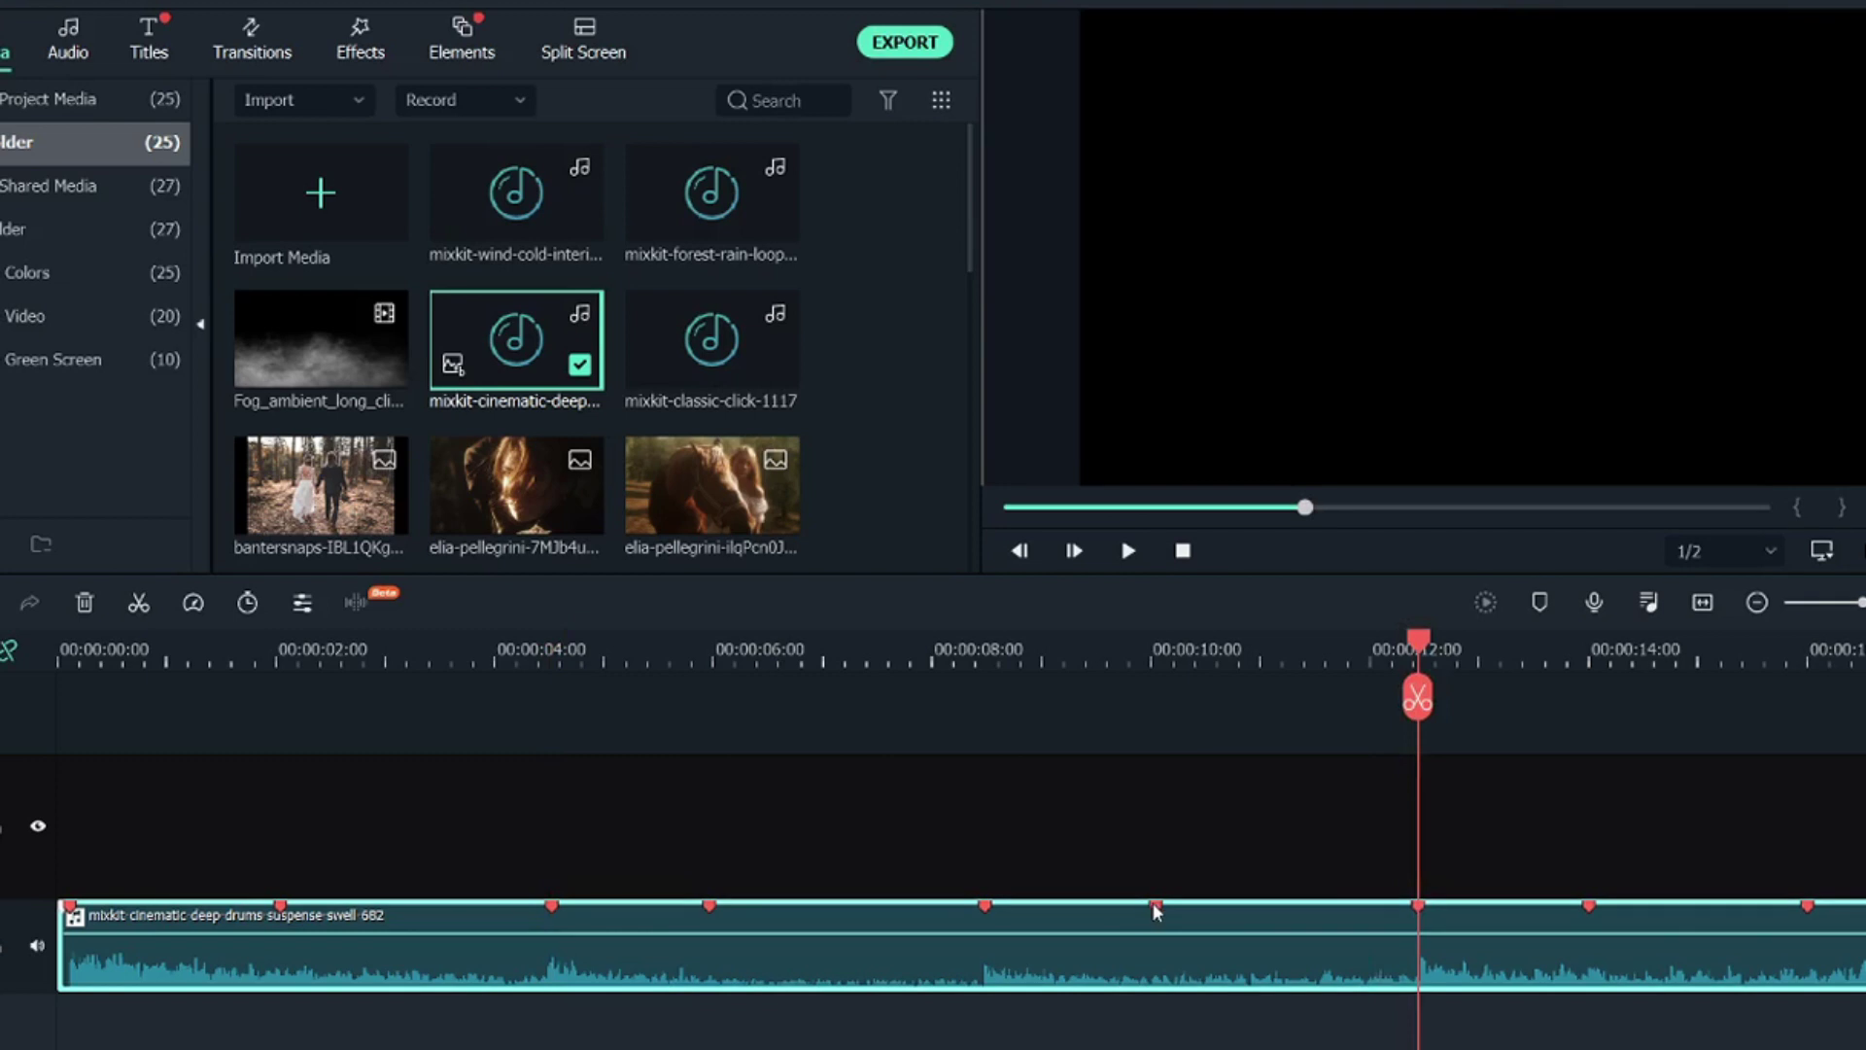
# Merge the extra beat markers near 6 and 10 seconds into the markers at about 4.5 and 8.5 seconds
pyautogui.moveTo(1156, 906); pyautogui.dragTo(990, 904)
pyautogui.moveTo(710, 906); pyautogui.dragTo(554, 909)
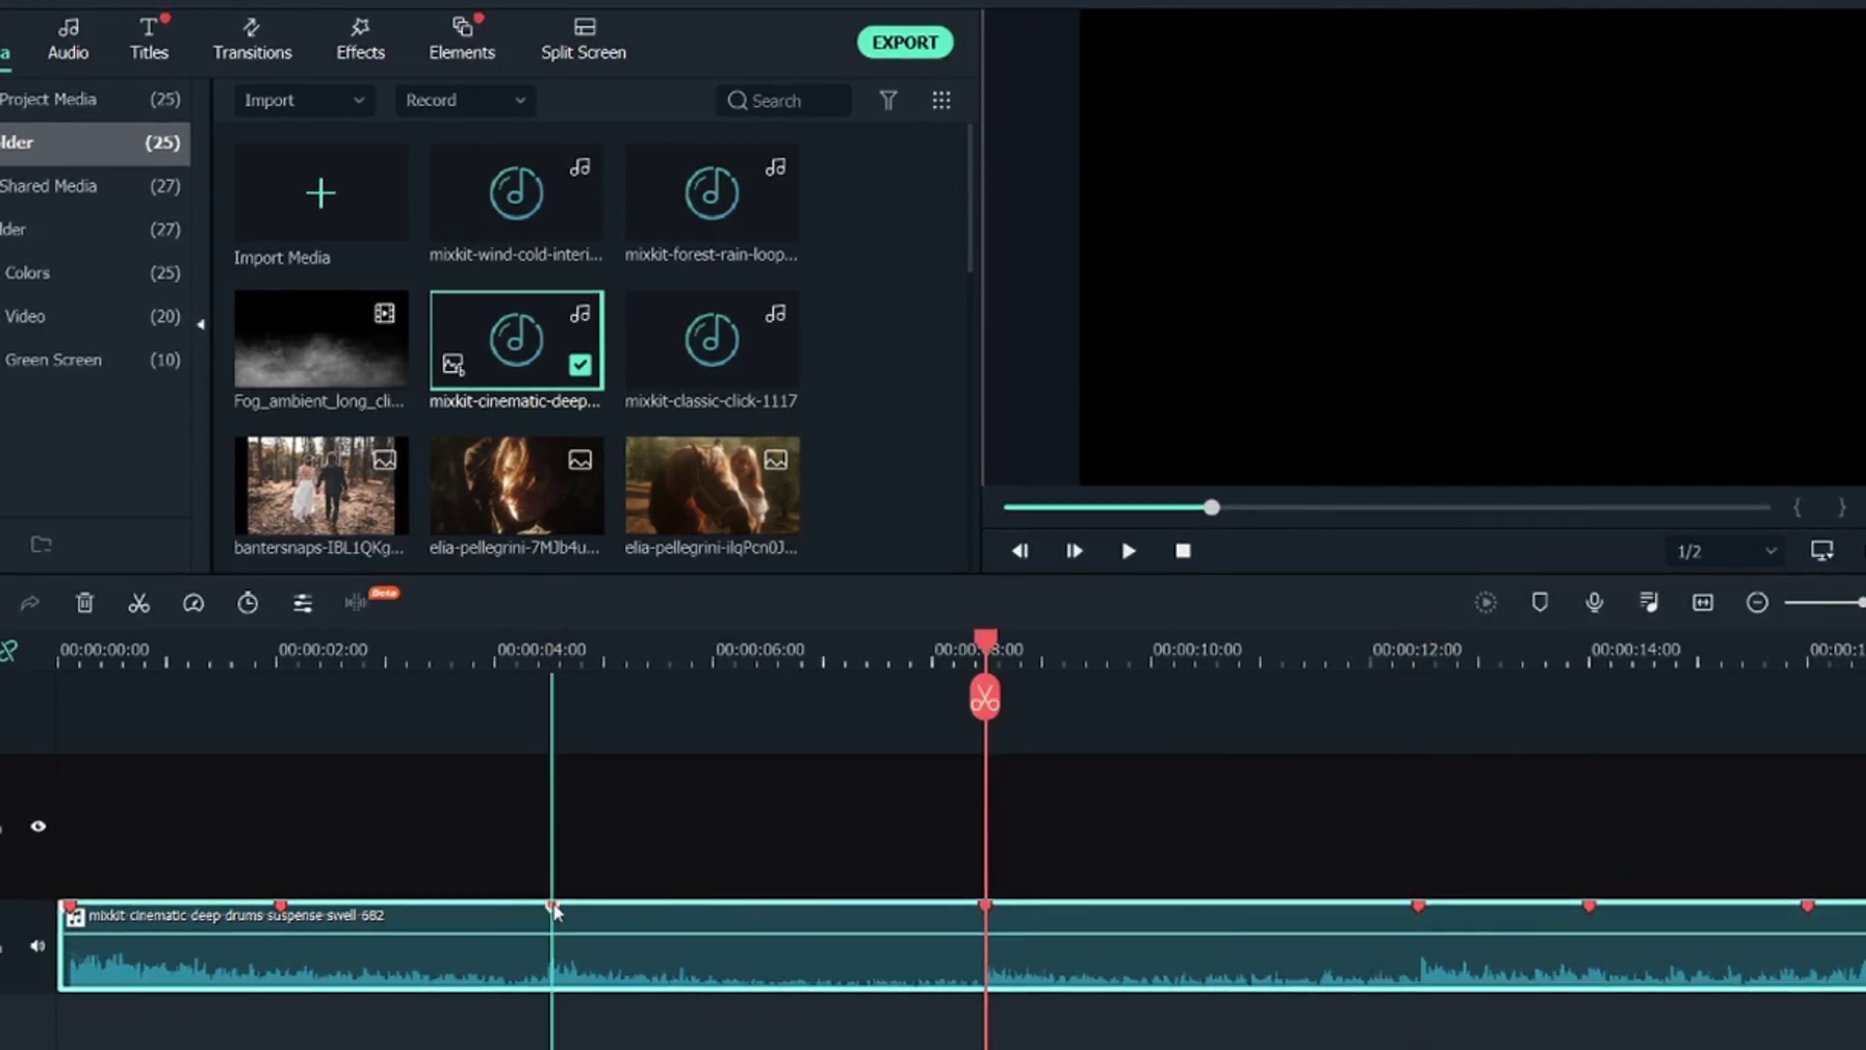
pyautogui.click(554, 909)
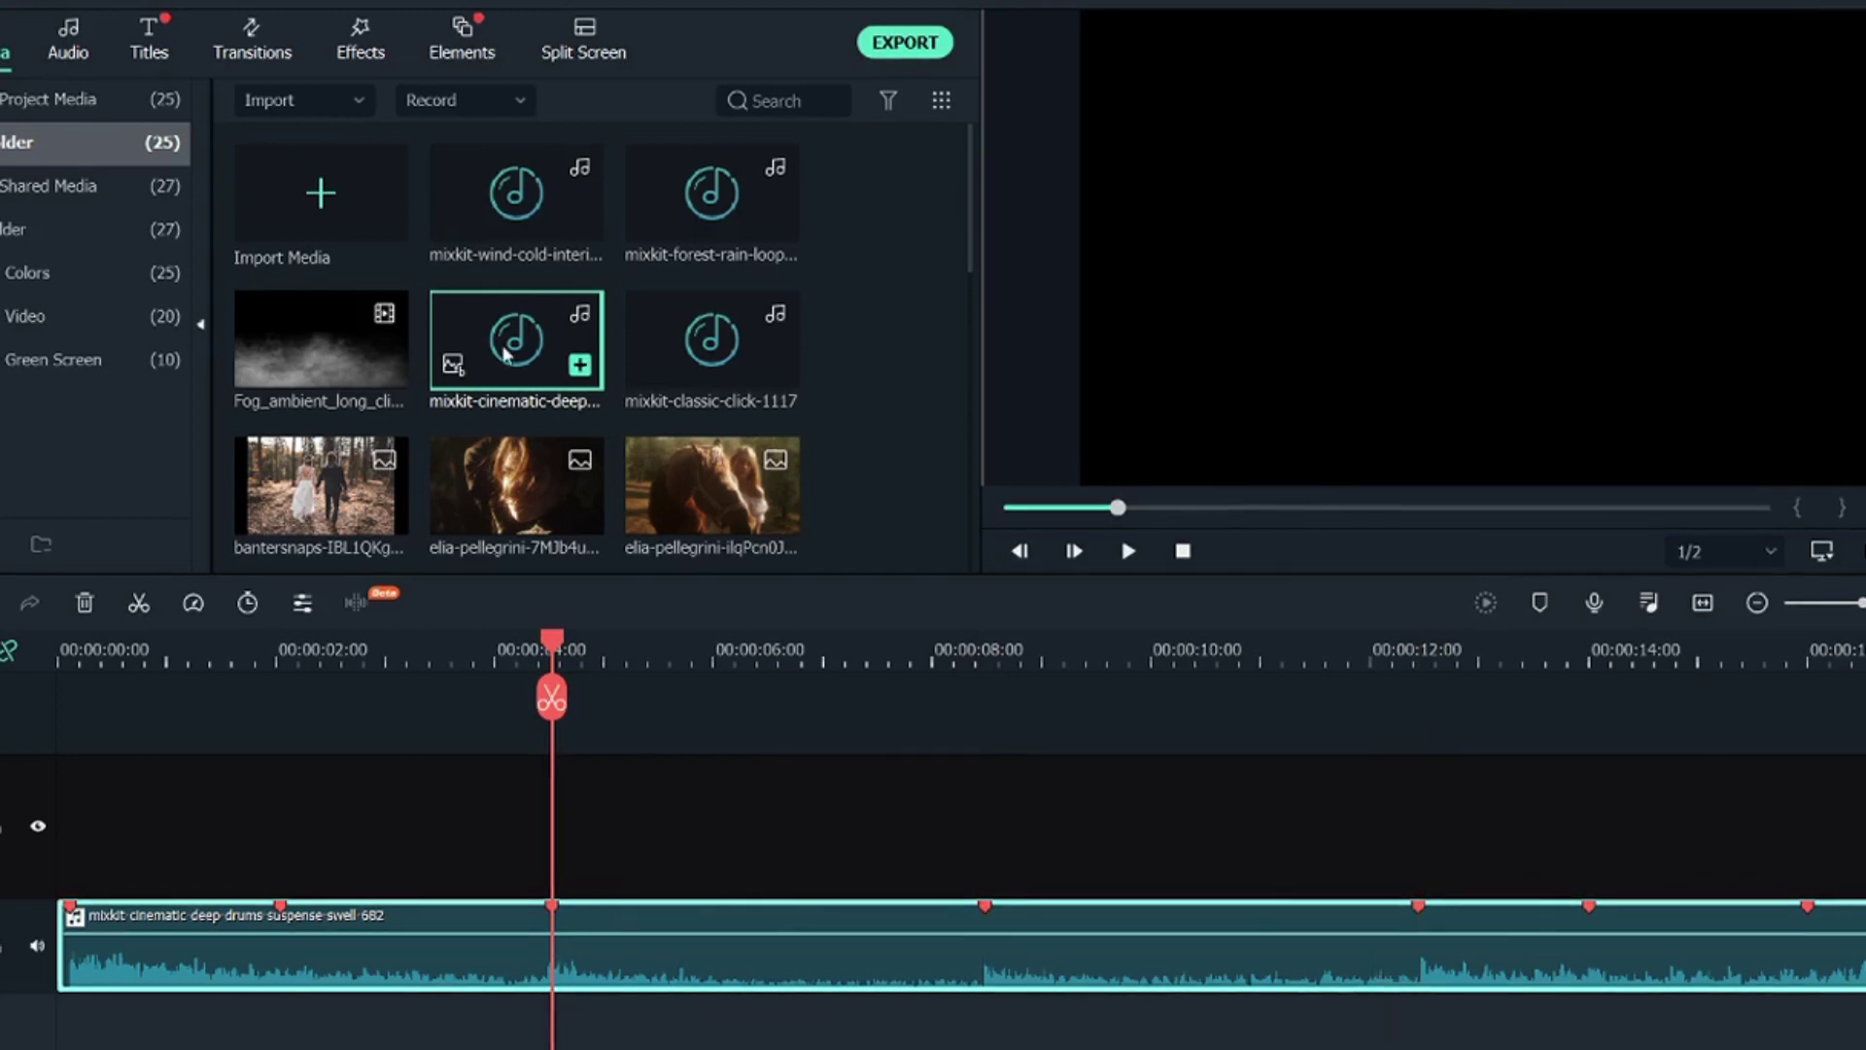
# Place the tandem-x-visuals sunset photo at the first beat marker on the video track and trim its end to the marker at about 4.5 seconds
pyautogui.scroll(-6, 504, 353)
pyautogui.scroll(3, 436, 377)
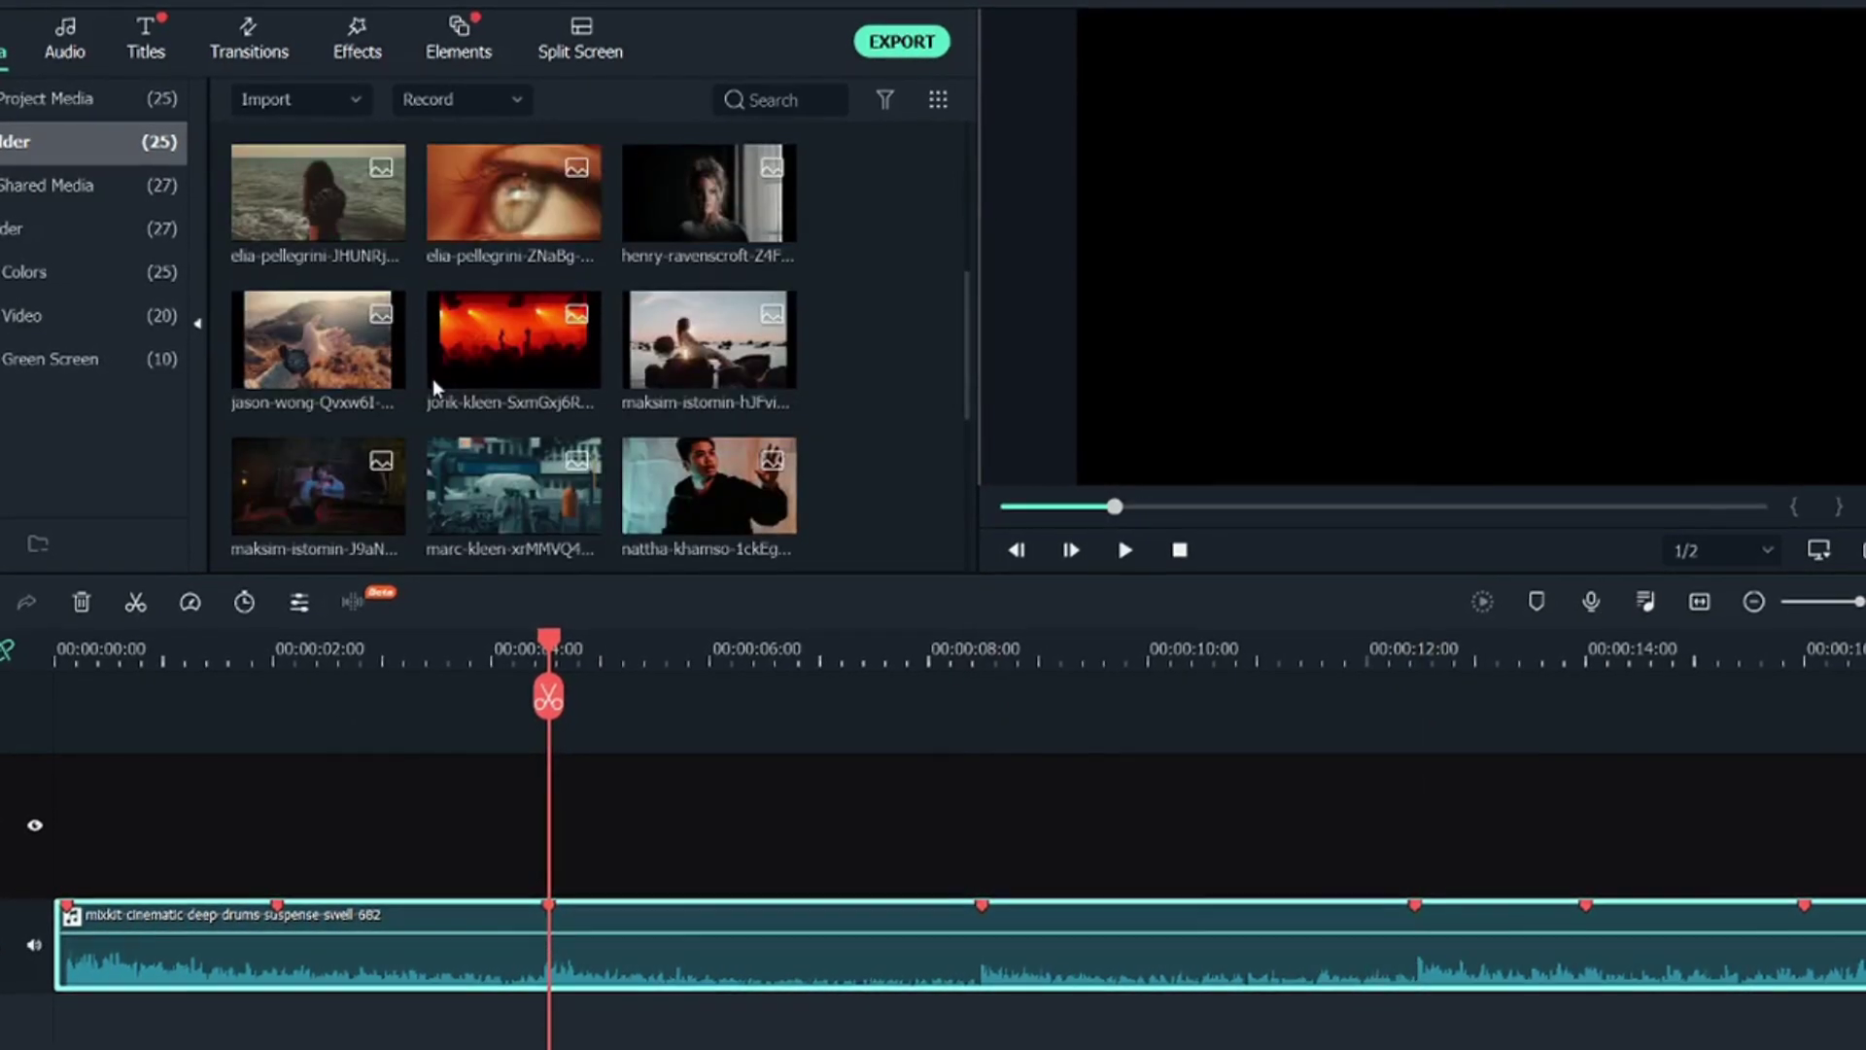
pyautogui.scroll(-3, 433, 378)
pyautogui.moveTo(330, 476); pyautogui.dragTo(87, 865)
pyautogui.moveTo(611, 792); pyautogui.dragTo(551, 792)
pyautogui.moveTo(439, 665); pyautogui.dragTo(321, 656)
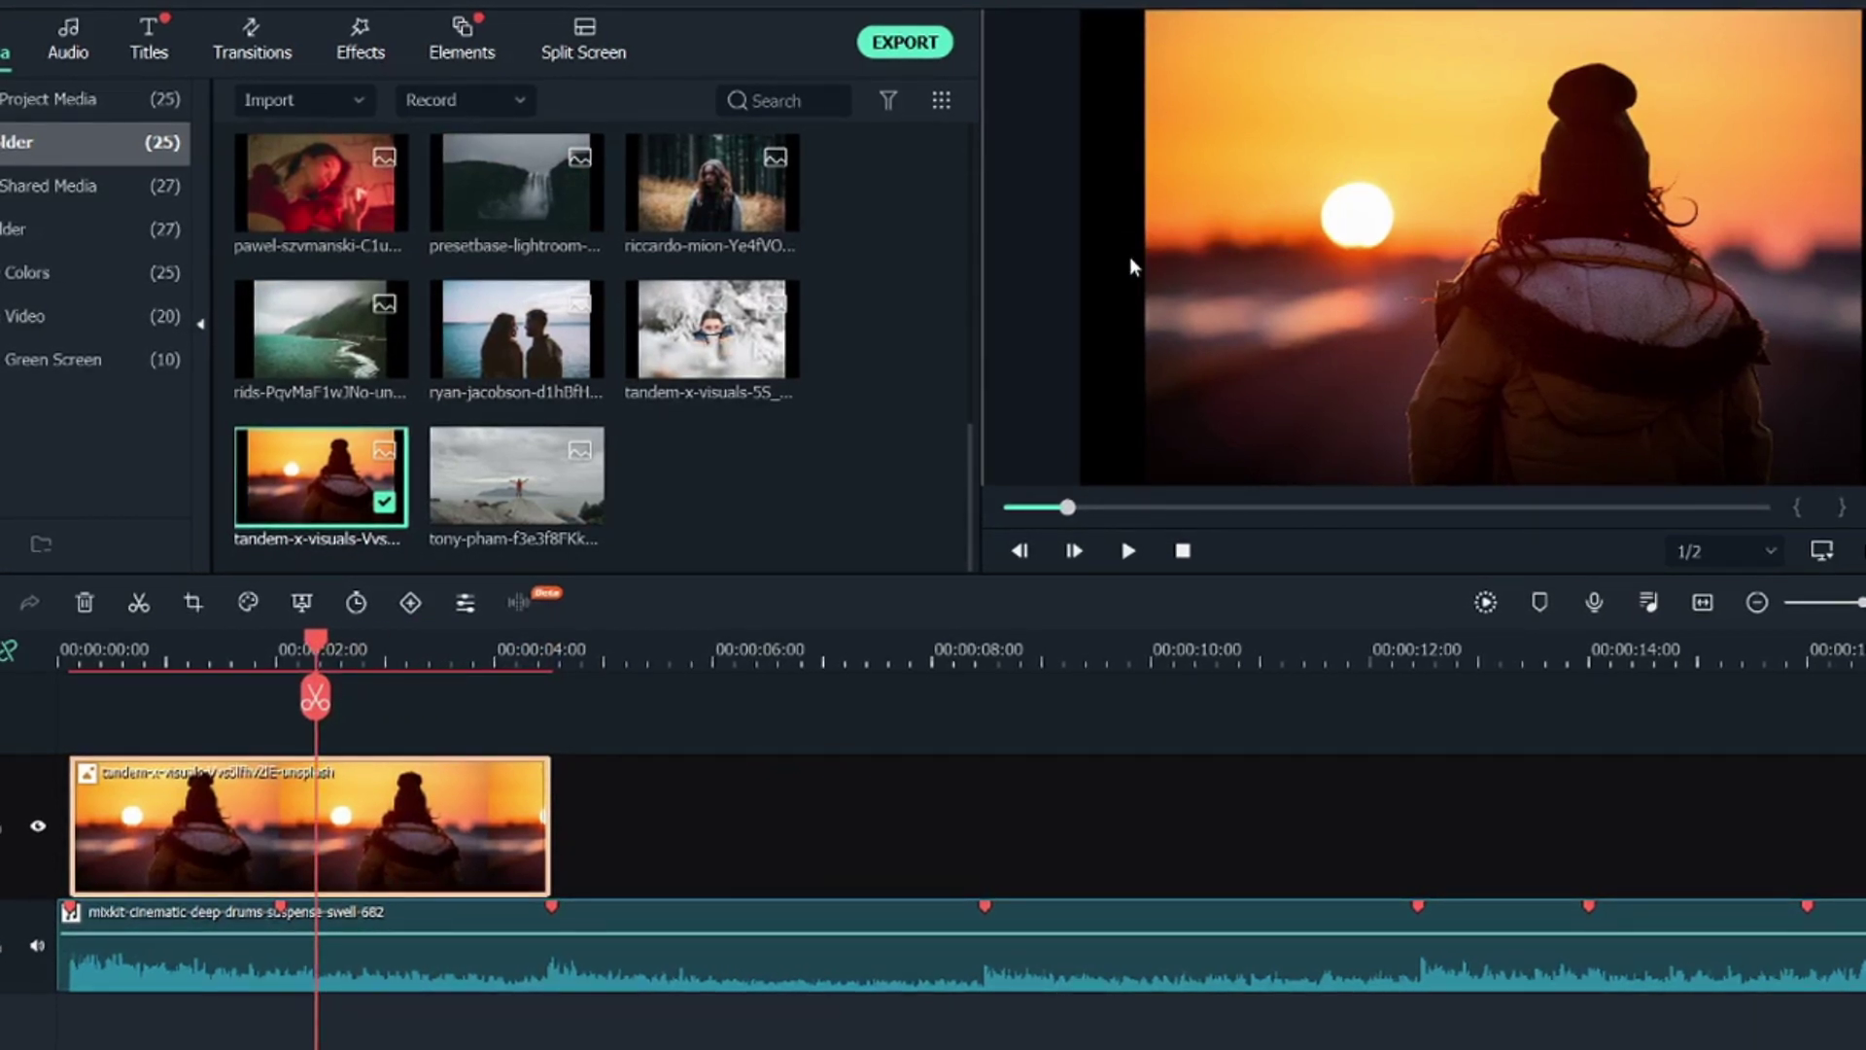
# Open Crop and Zoom for the sunset photo and set up a Pan & Zoom with a 16:9 ratio
pyautogui.rightClick(420, 797)
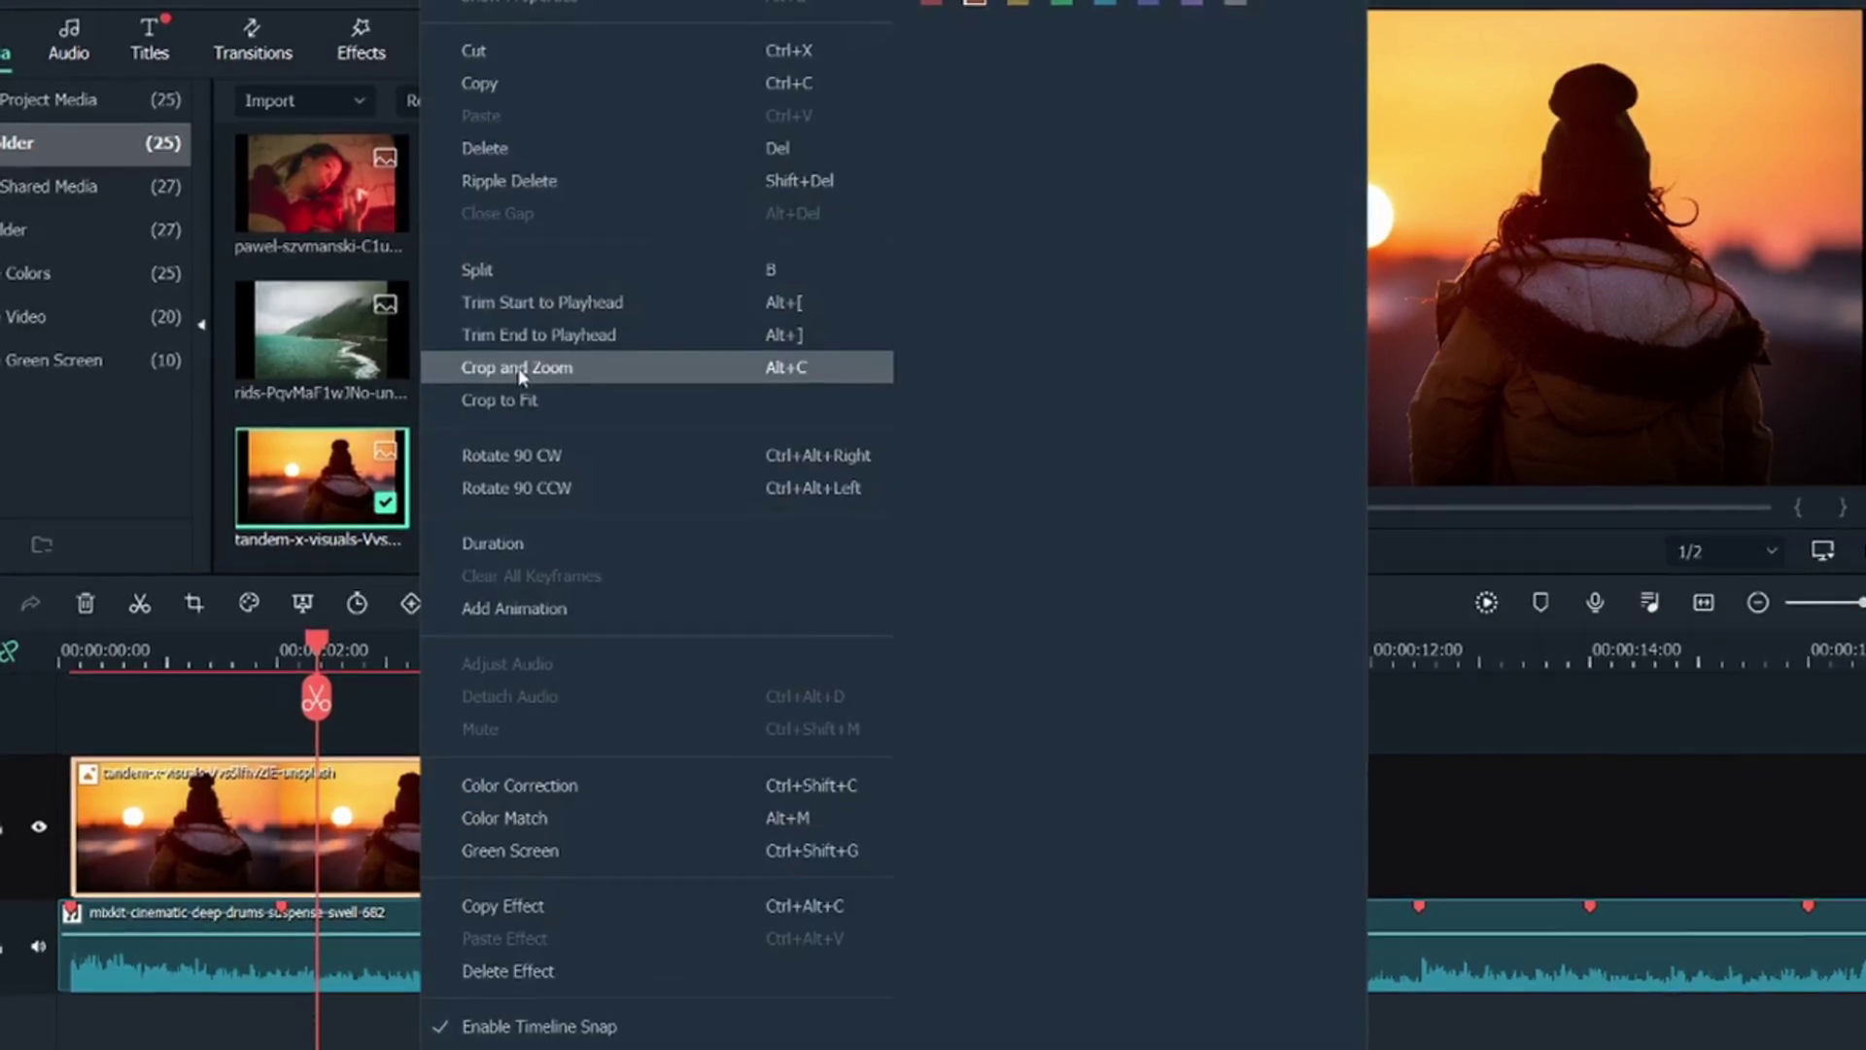
pyautogui.click(517, 370)
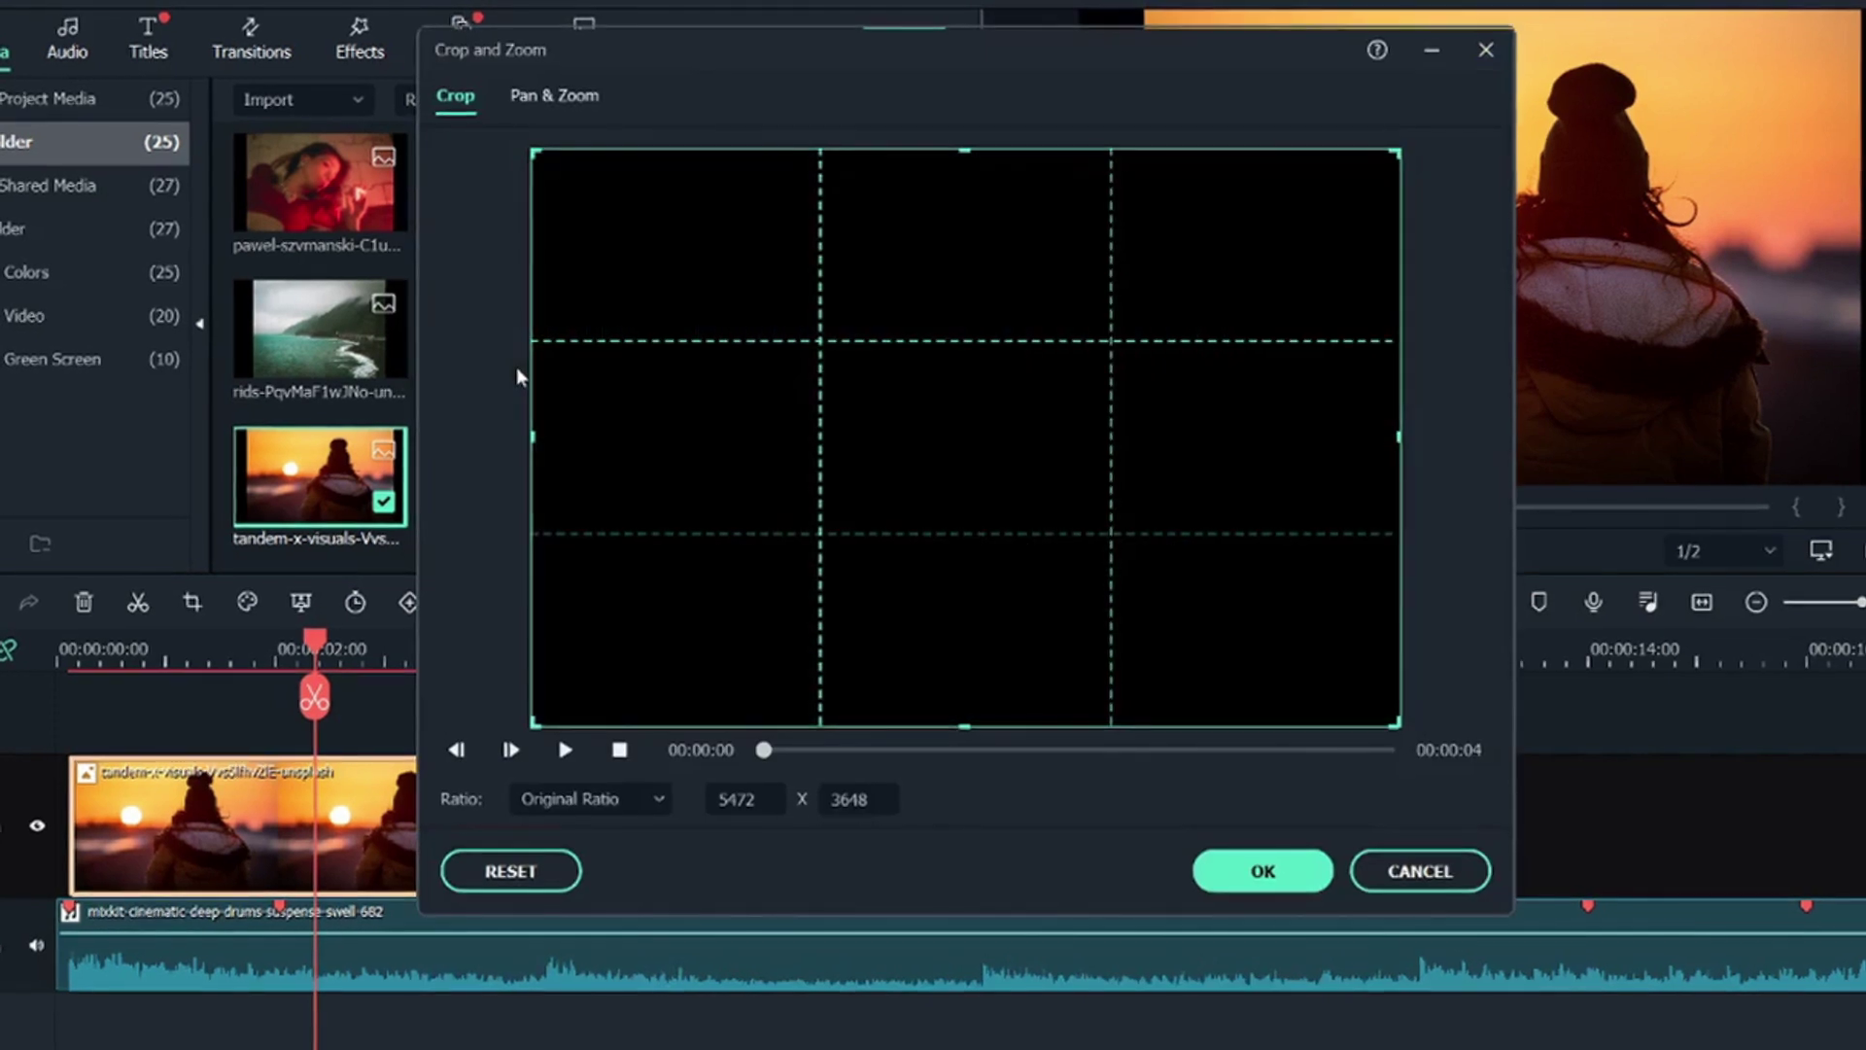
pyautogui.click(571, 101)
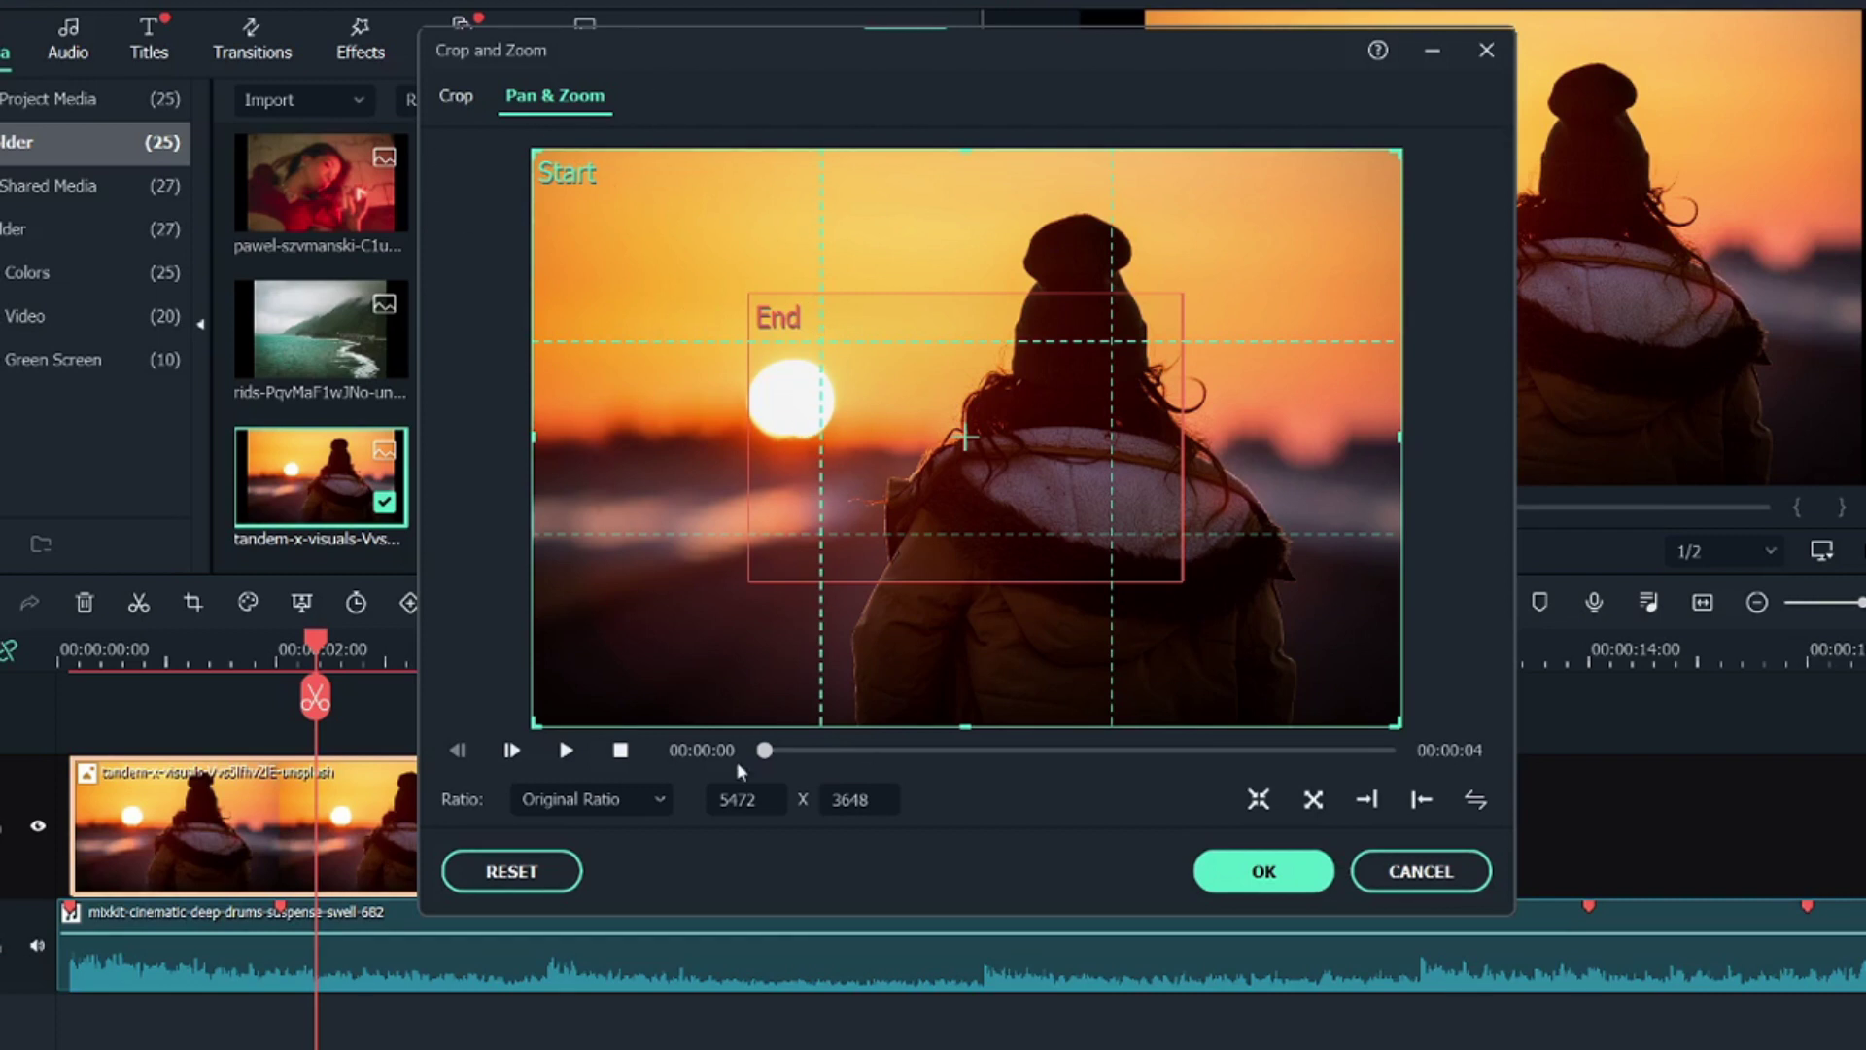
pyautogui.click(587, 802)
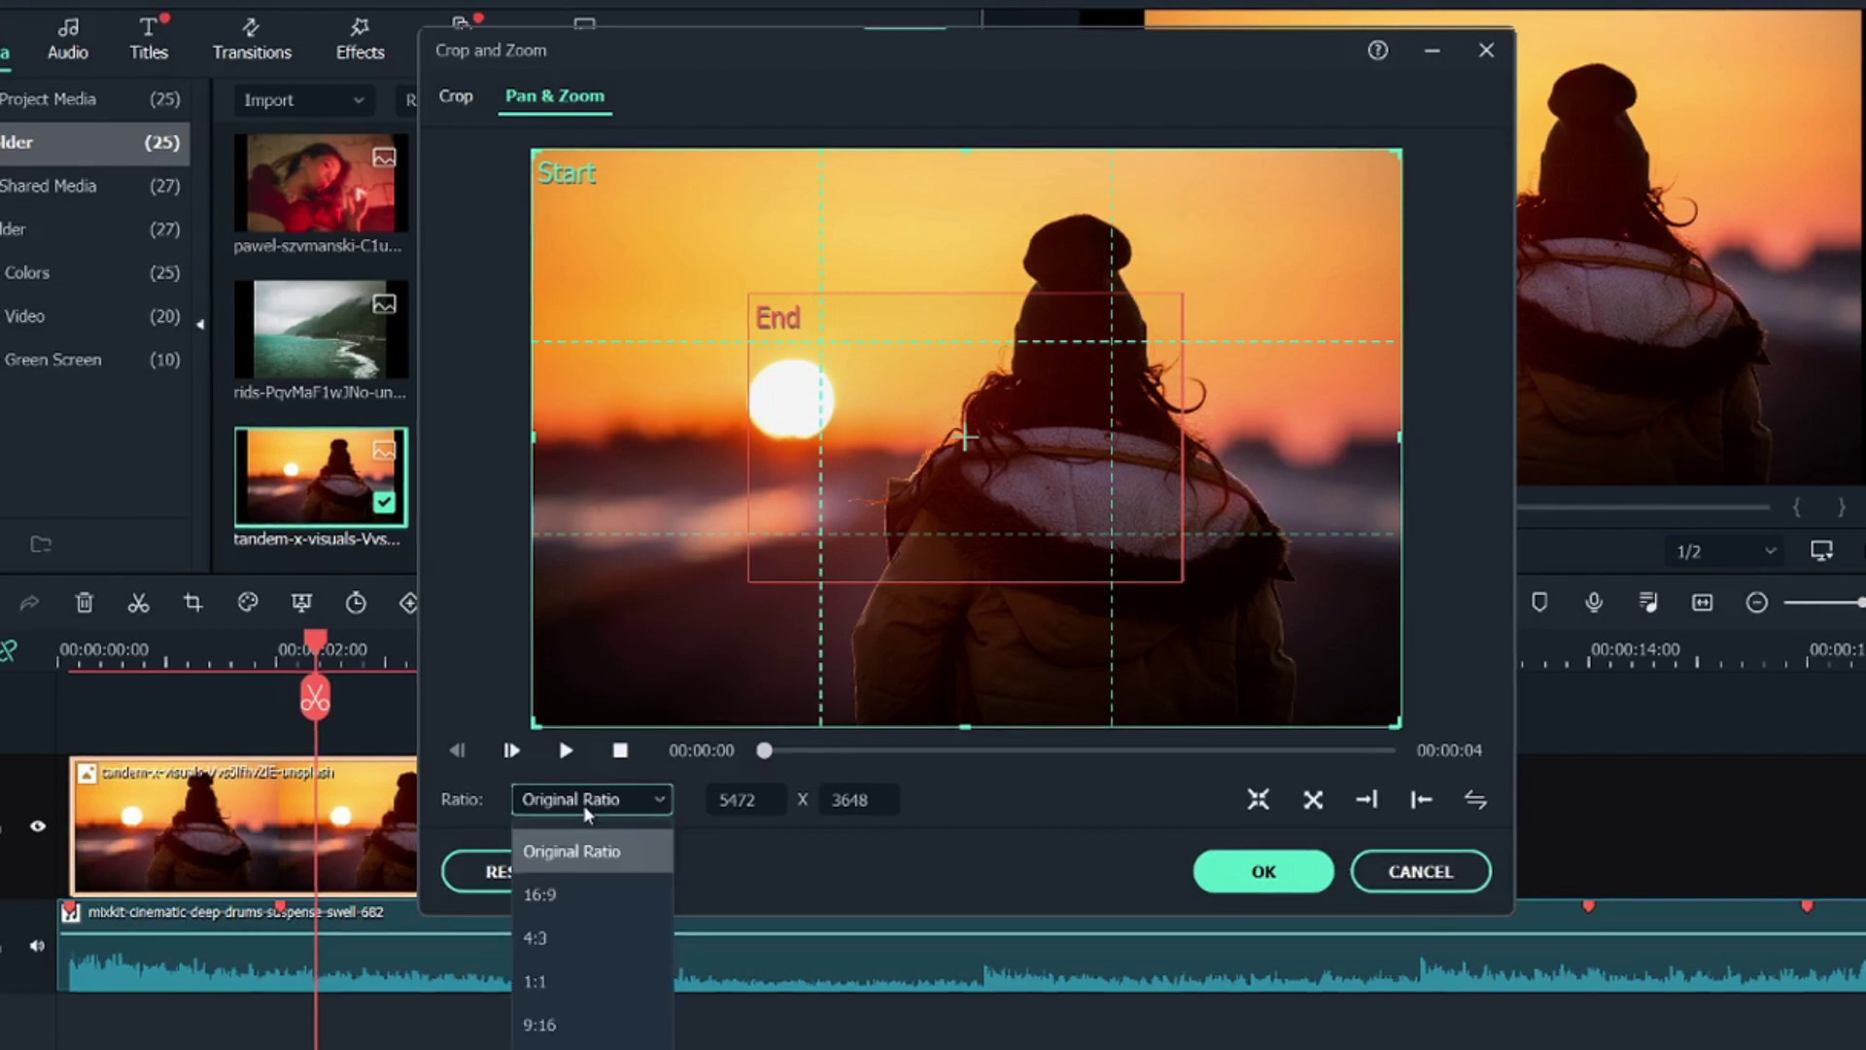
pyautogui.click(541, 895)
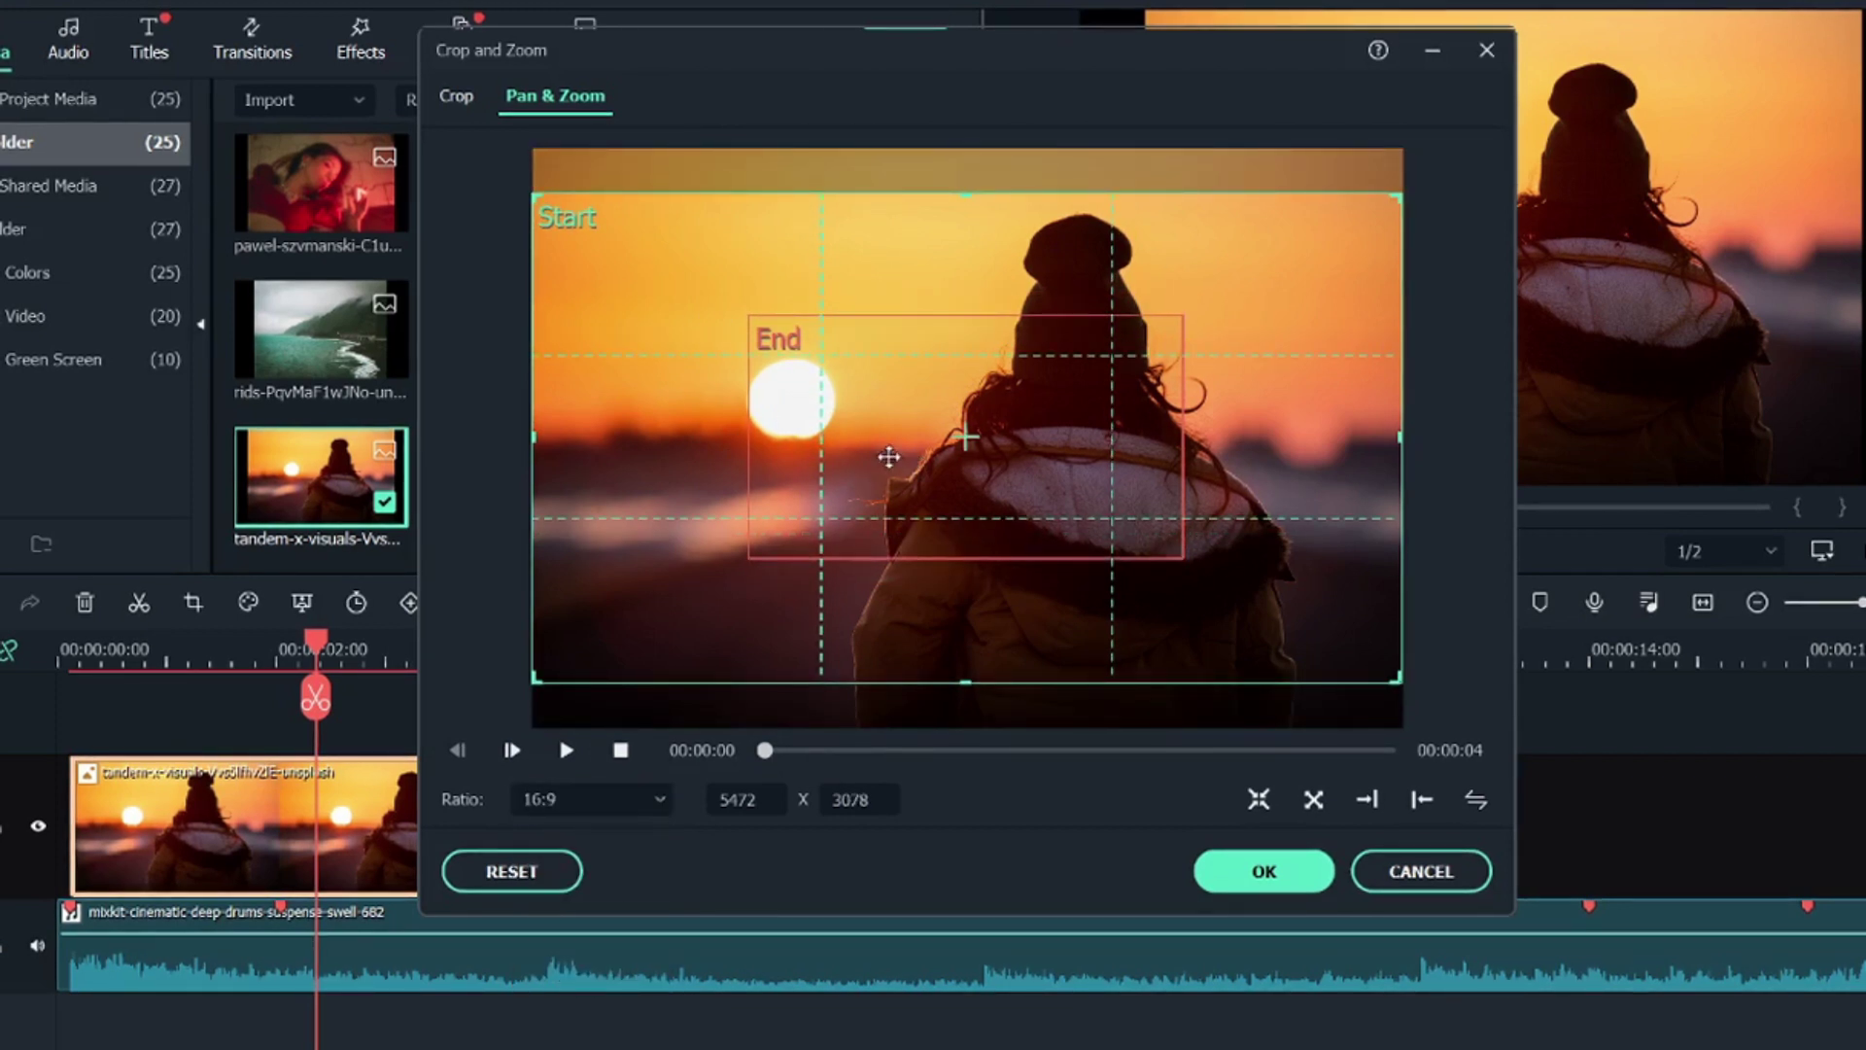
# Enlarge the End frame to about 4790 x 2694 for a subtle zoom-in, apply it and preview the motion
pyautogui.click(888, 457)
pyautogui.moveTo(1181, 554); pyautogui.dragTo(1347, 672)
pyautogui.moveTo(751, 318)
pyautogui.mouseDown()
pyautogui.moveTo(587, 240)
pyautogui.moveTo(729, 304)
pyautogui.mouseUp()
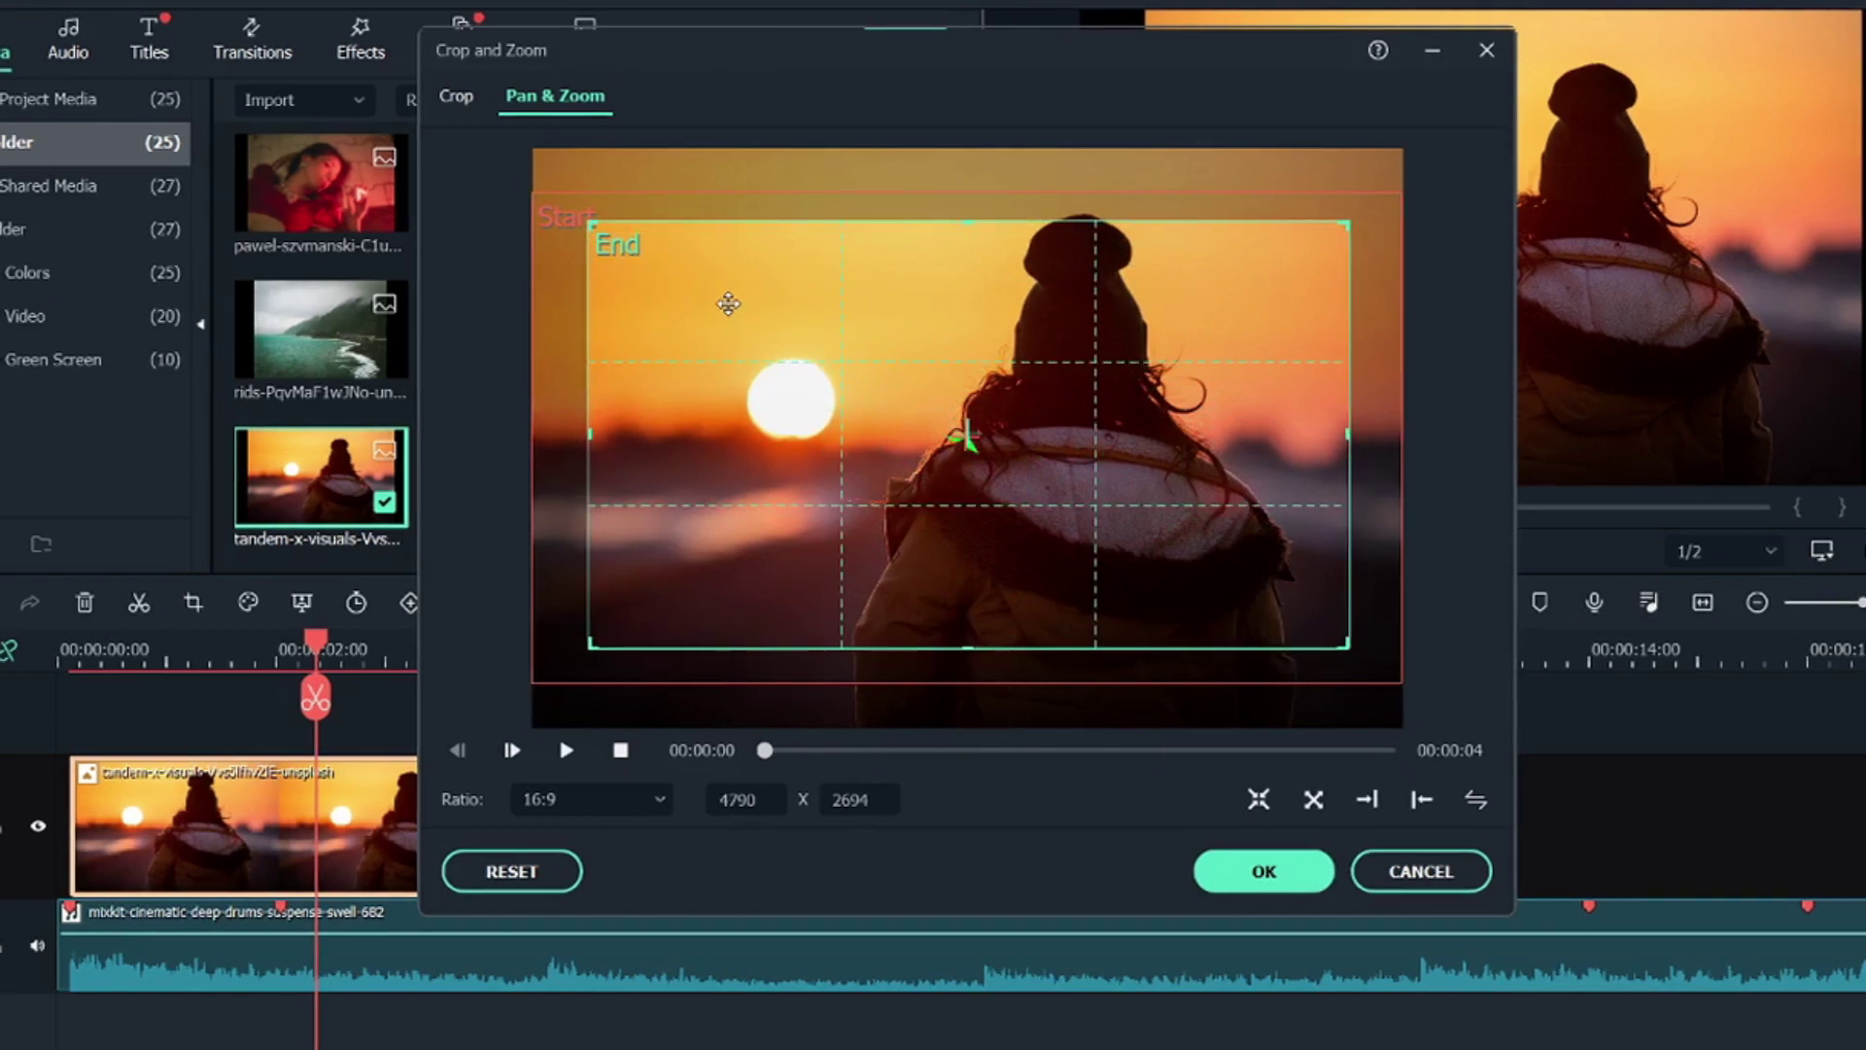
pyautogui.click(1260, 871)
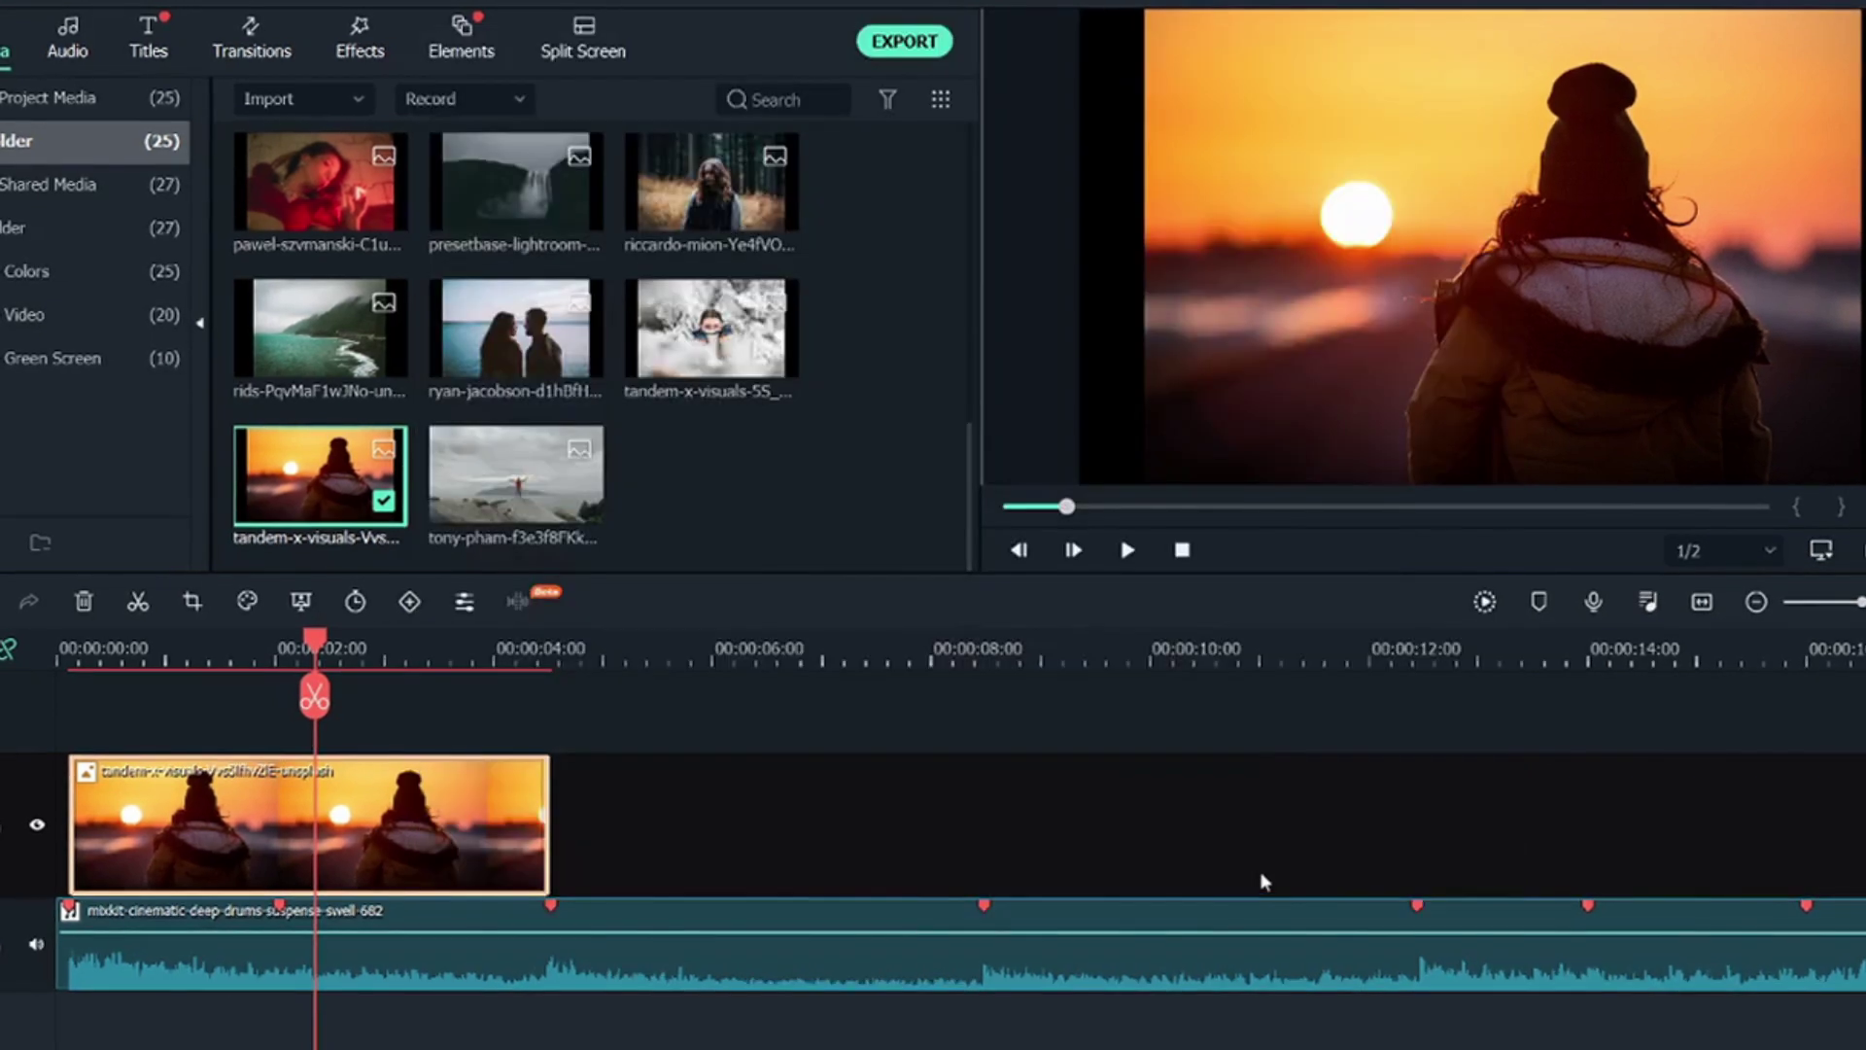
pyautogui.moveTo(316, 645); pyautogui.dragTo(389, 667)
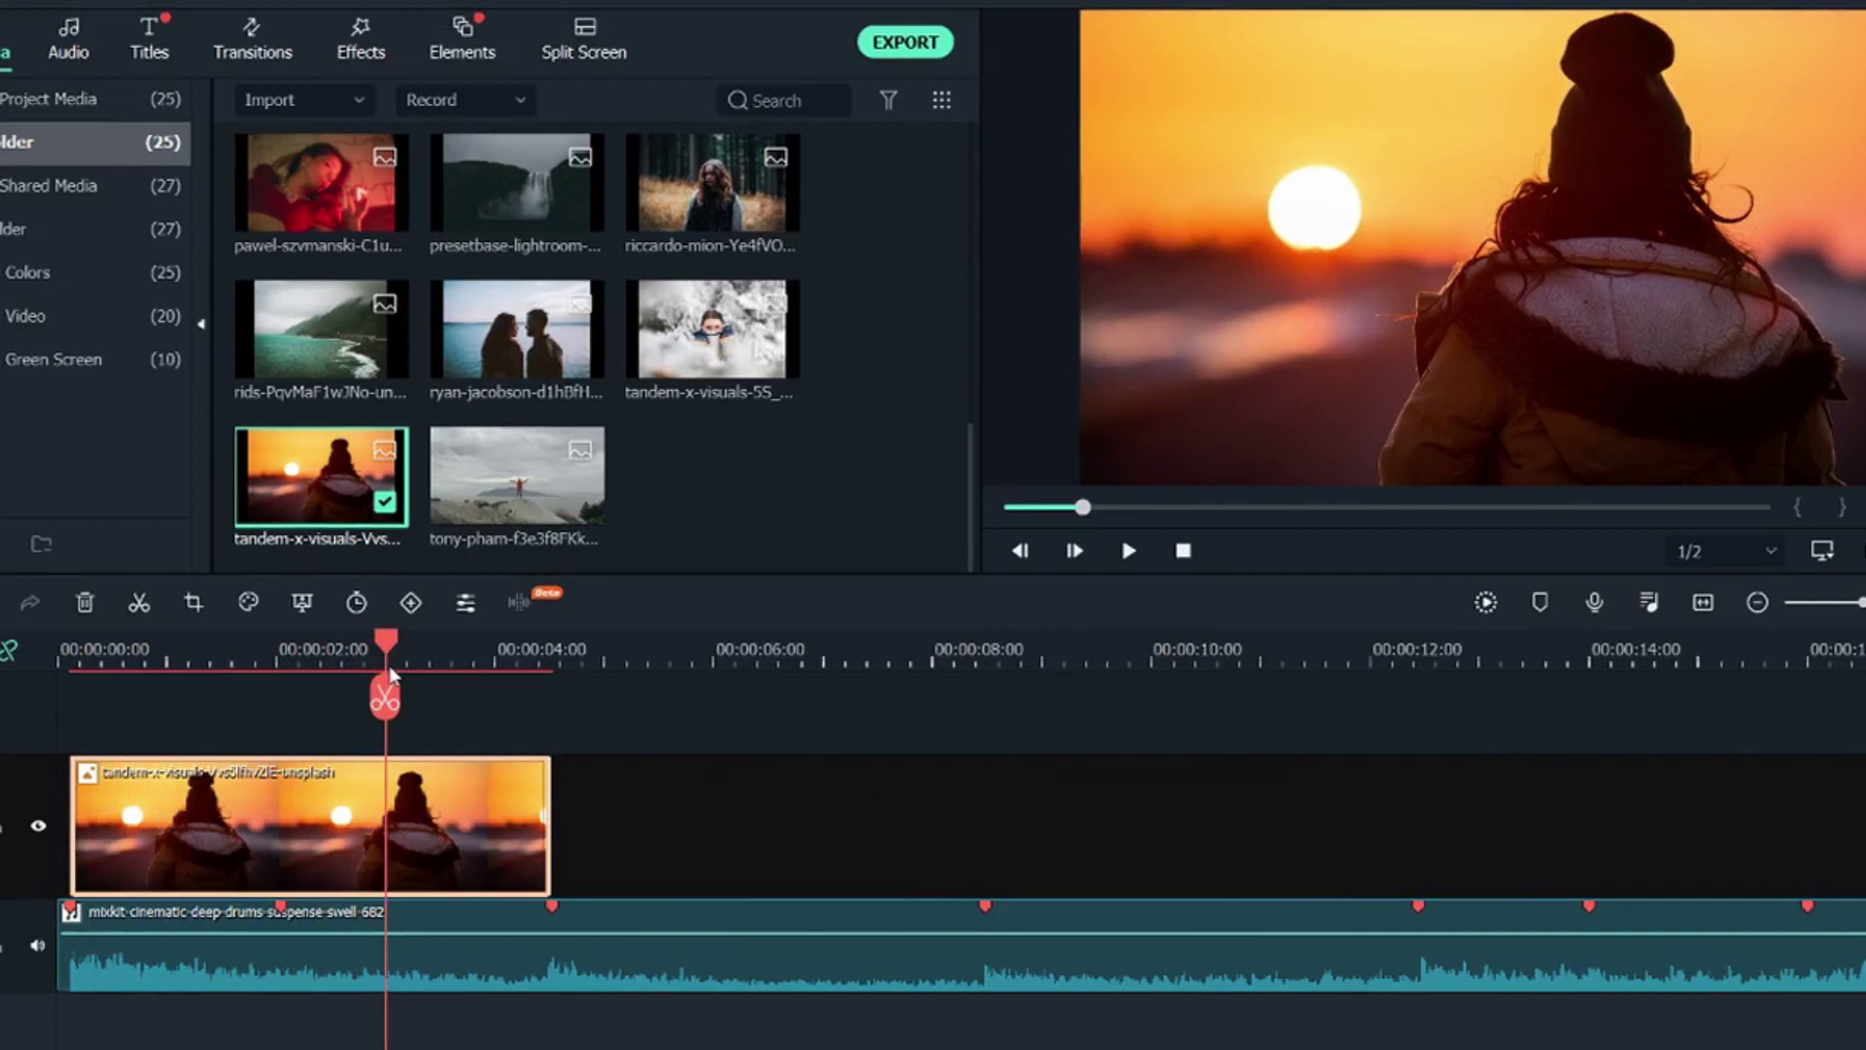
# Add the Fog_ambient_long_clips video on a track above the sunset photo, aligned with its start, keeping the project settings at 1920 x 1080 25fps
pyautogui.scroll(3, 324, 525)
pyautogui.scroll(-3, 323, 525)
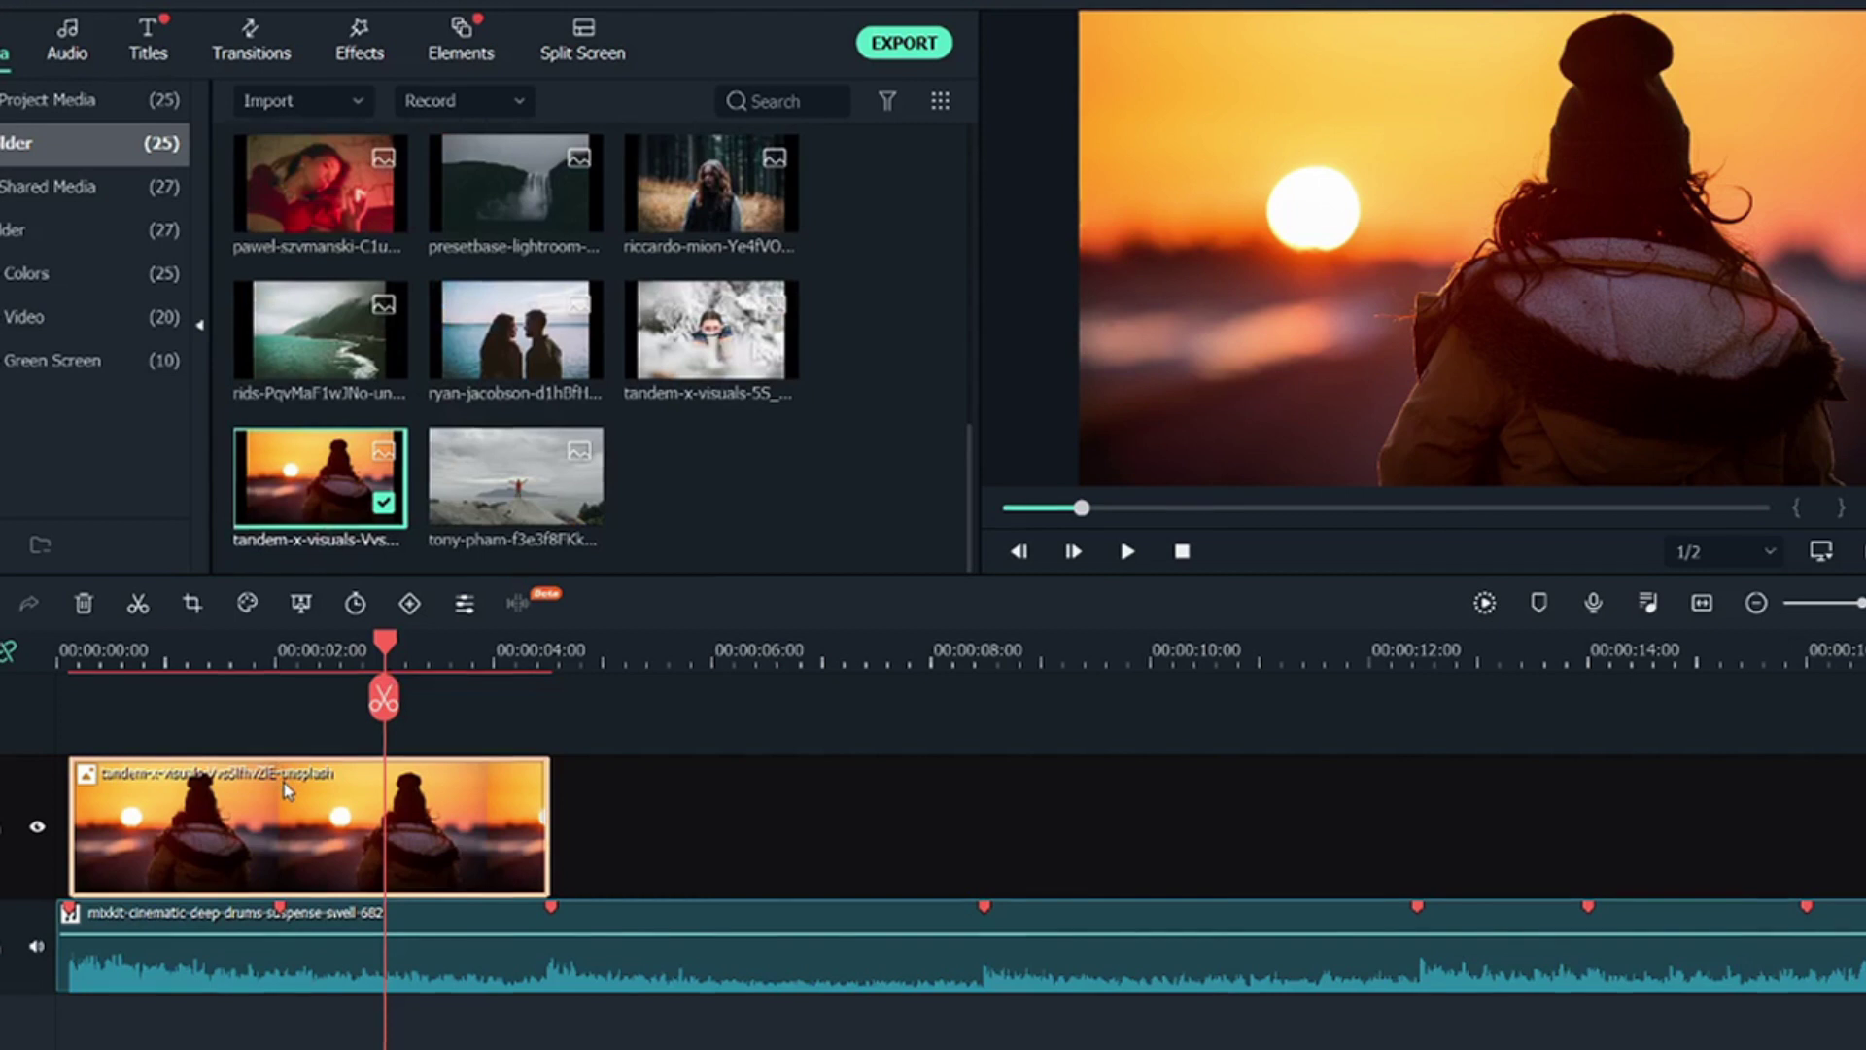
pyautogui.scroll(1, 284, 777)
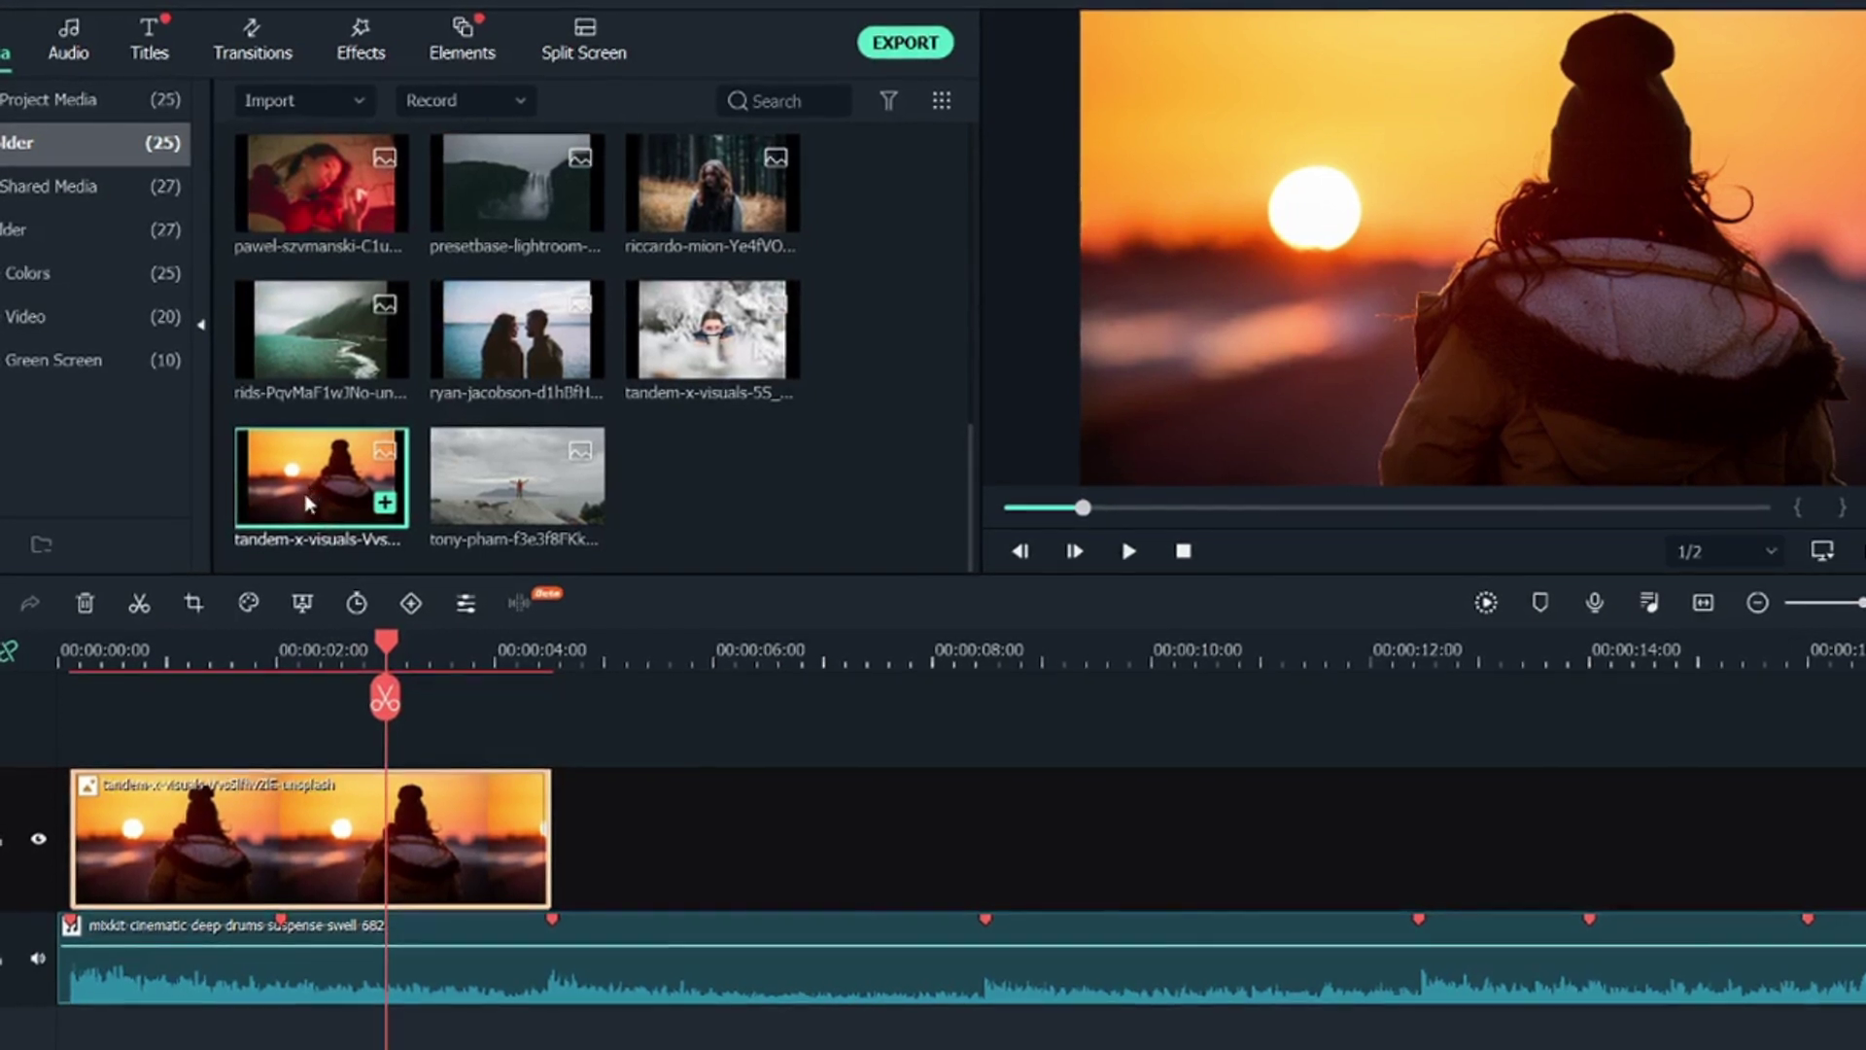
pyautogui.scroll(5, 307, 484)
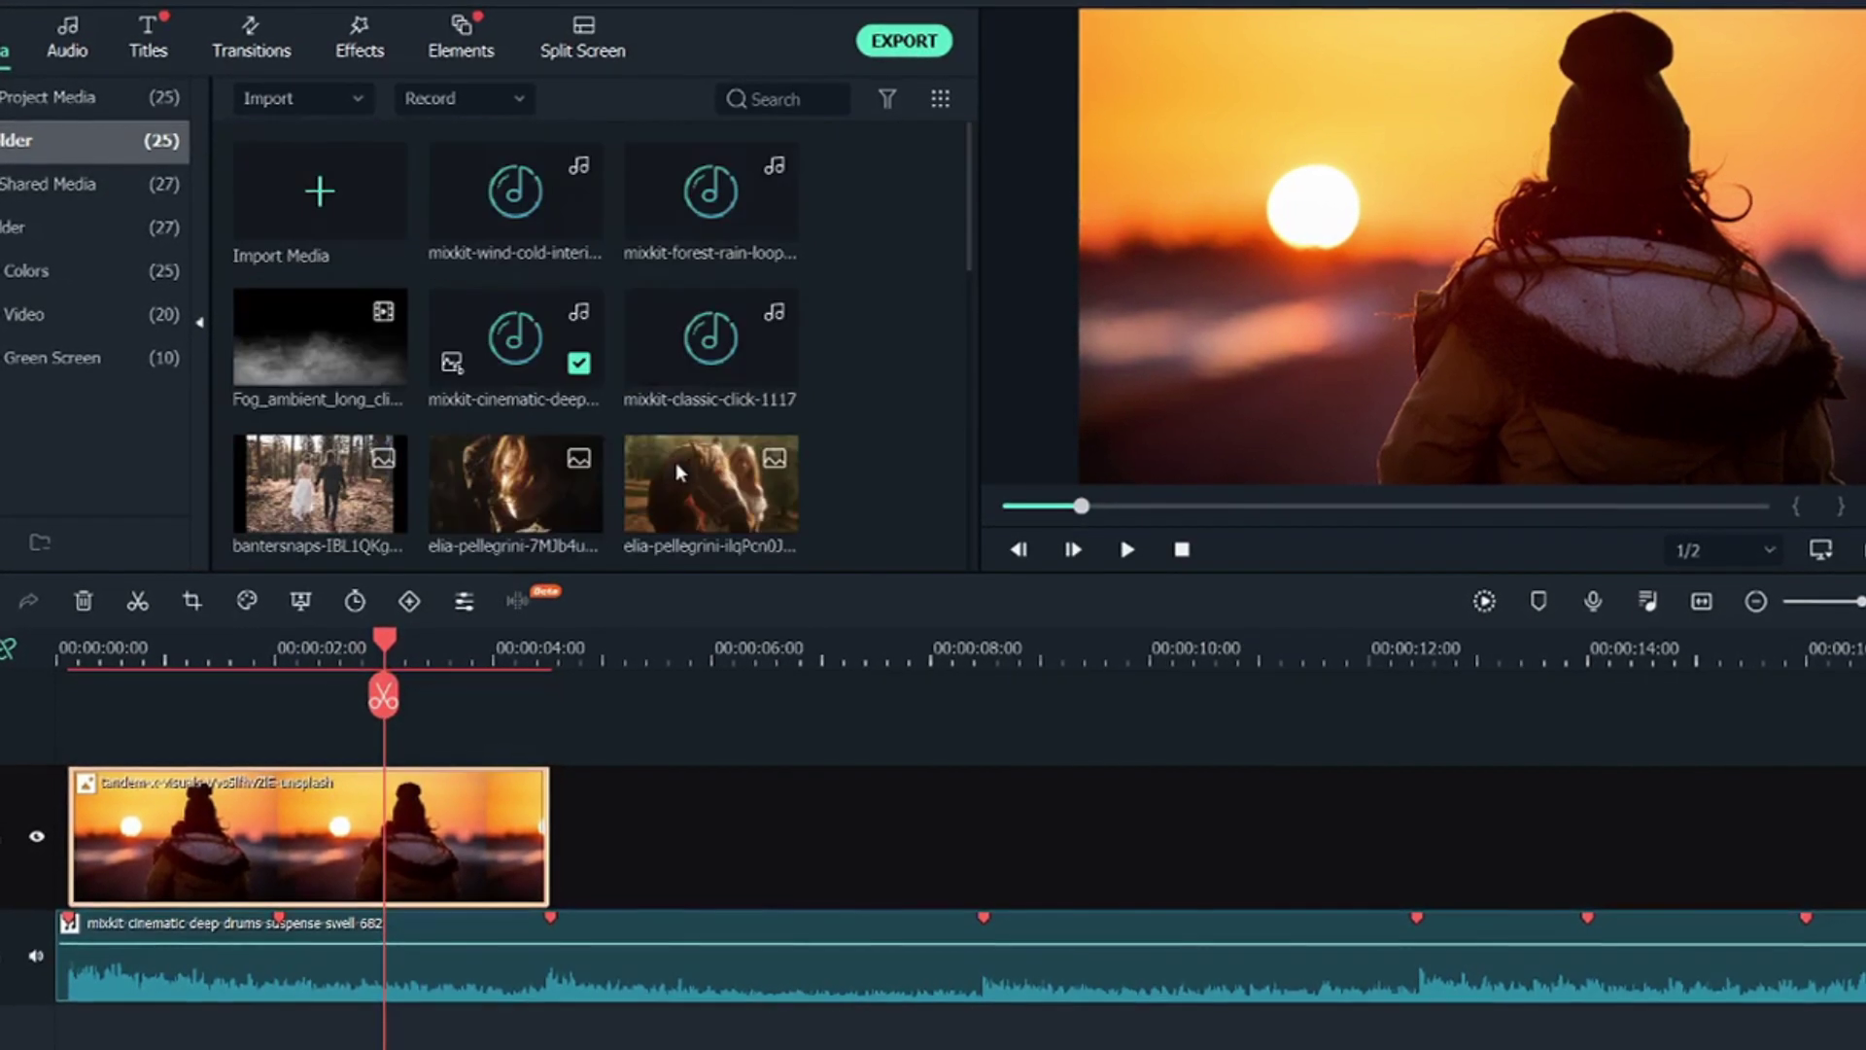
pyautogui.click(312, 363)
pyautogui.moveTo(216, 678); pyautogui.dragTo(73, 734)
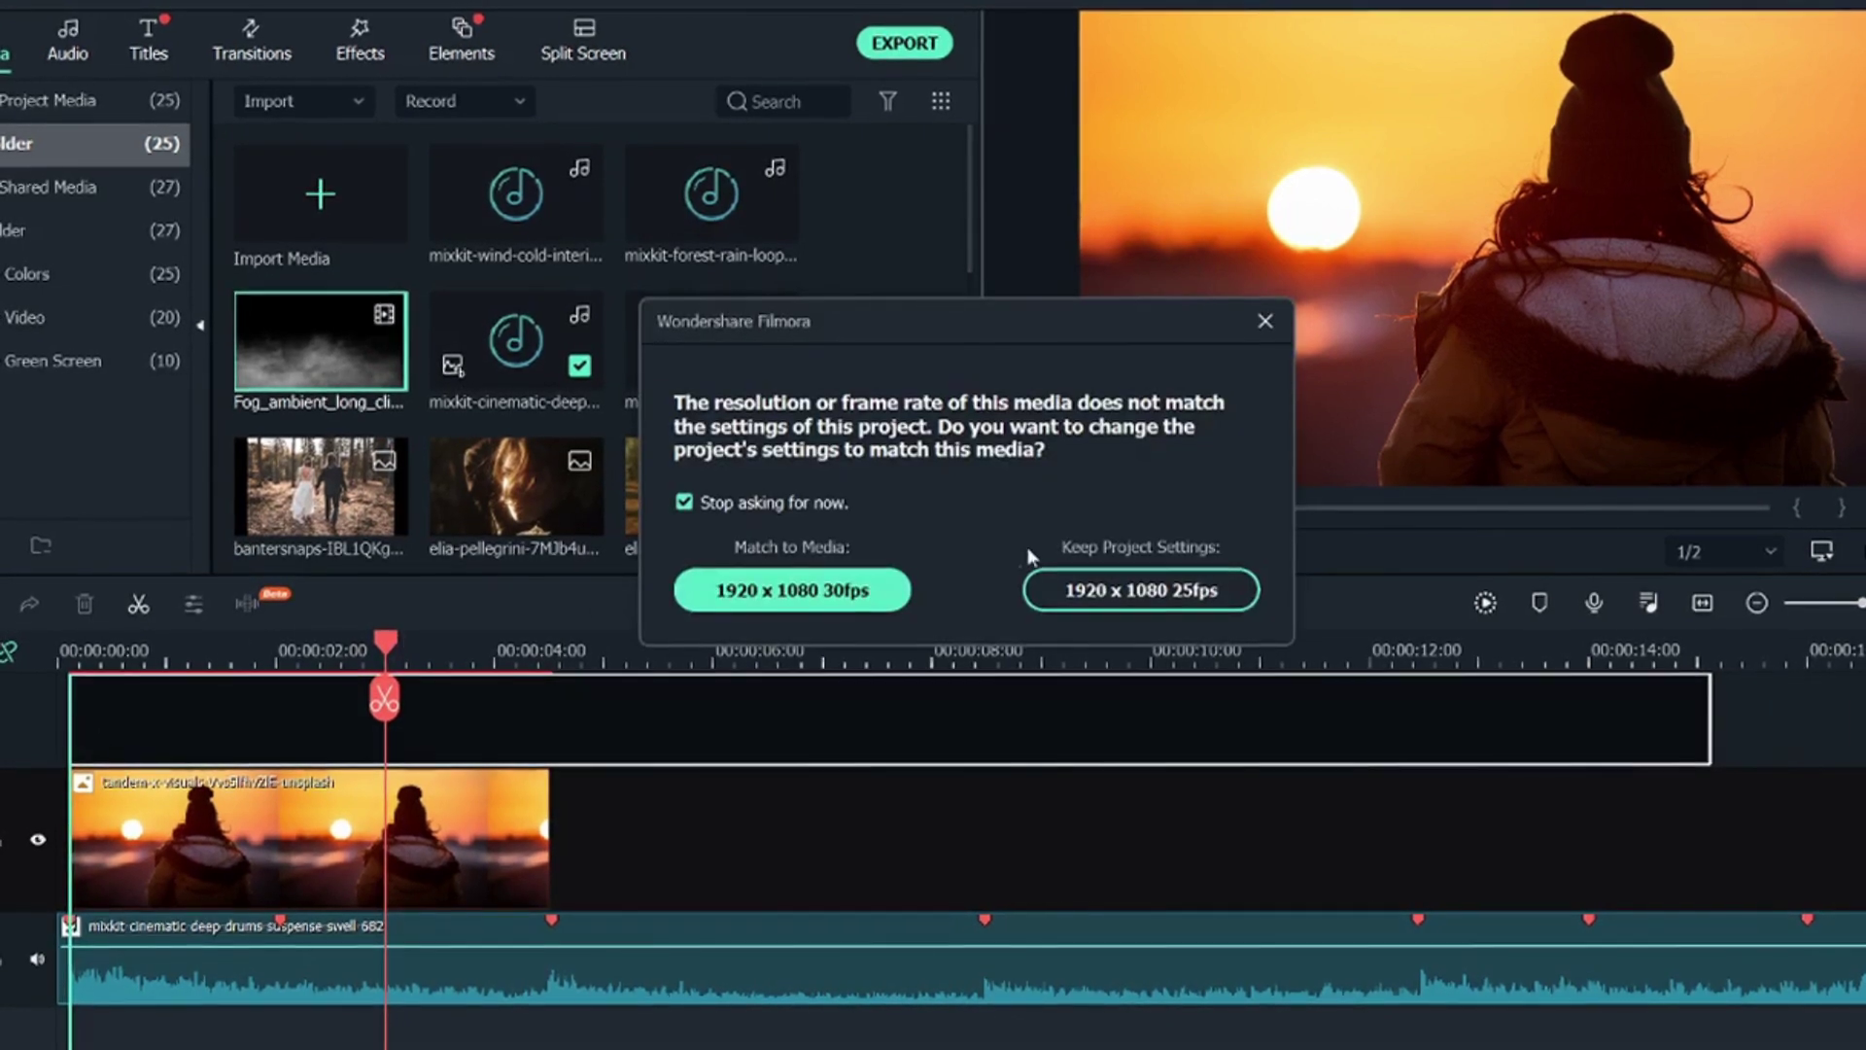
pyautogui.click(1140, 589)
# Split the fog clip at the end of the sunset photo and delete the remaining part
pyautogui.moveTo(380, 659); pyautogui.dragTo(549, 682)
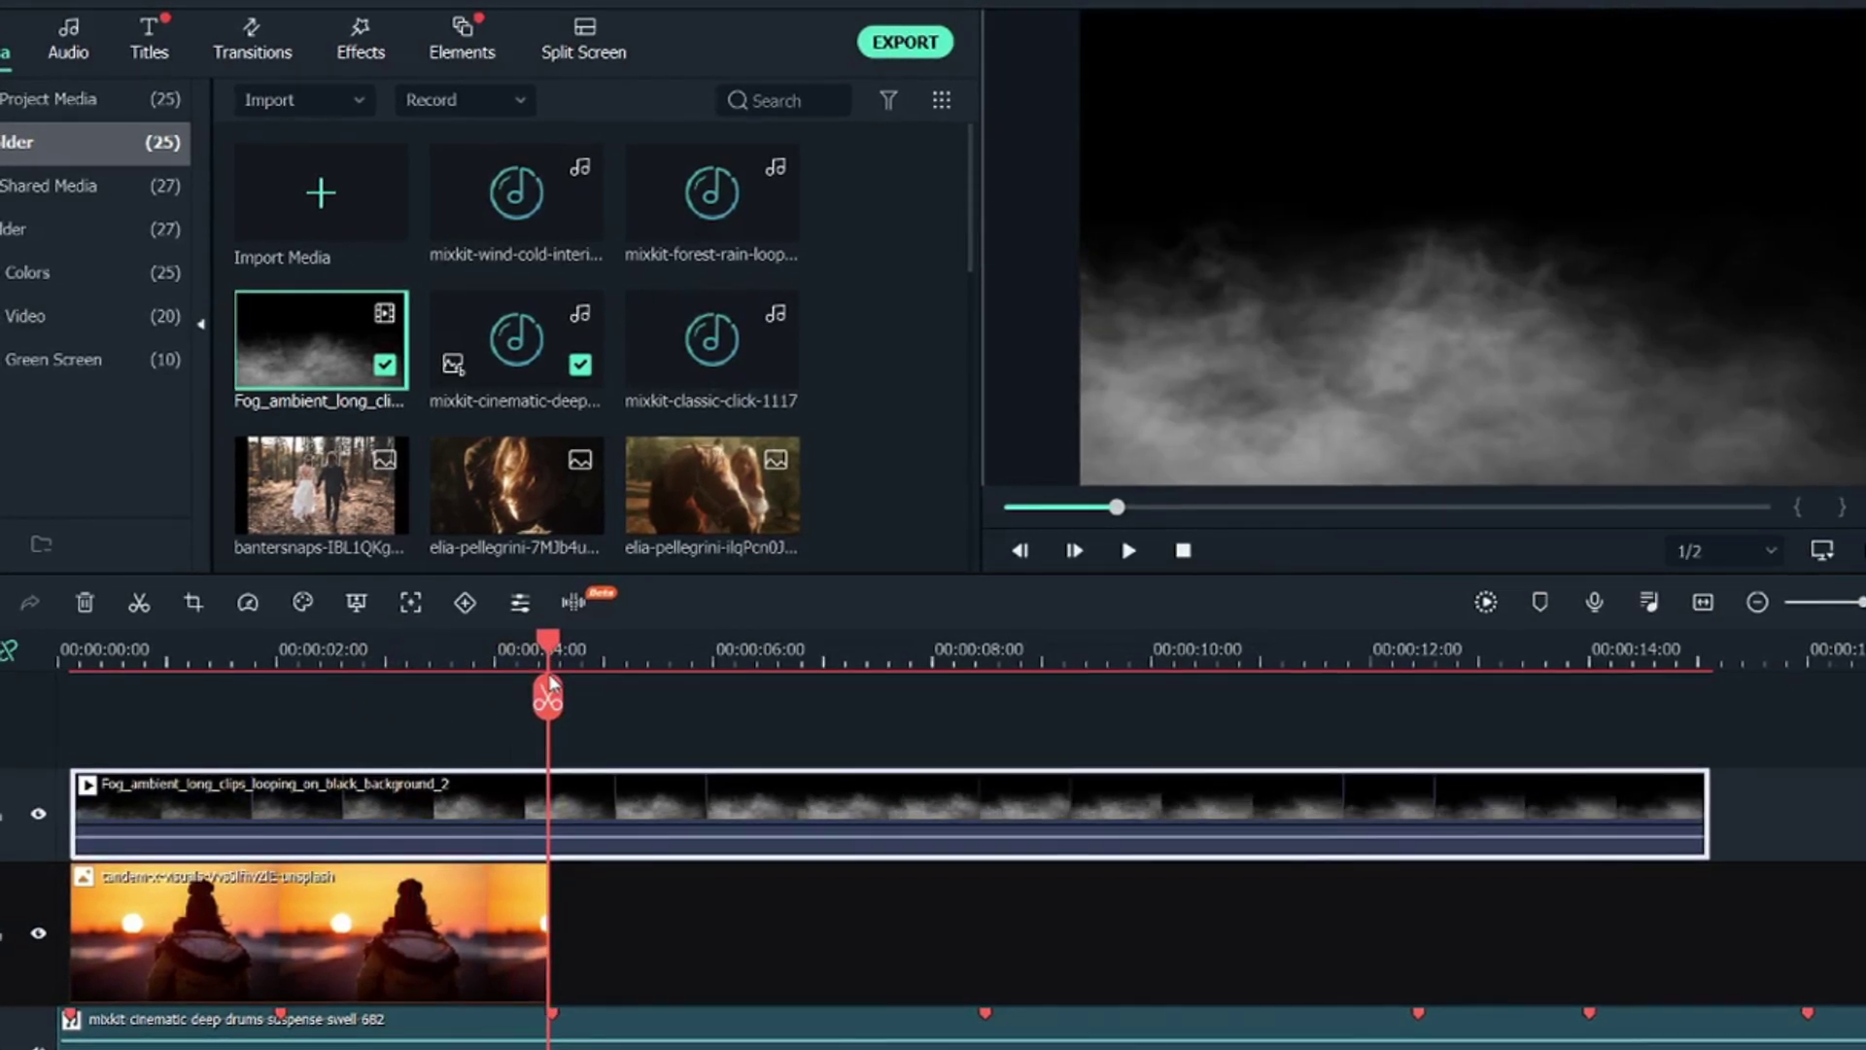
pyautogui.click(550, 682)
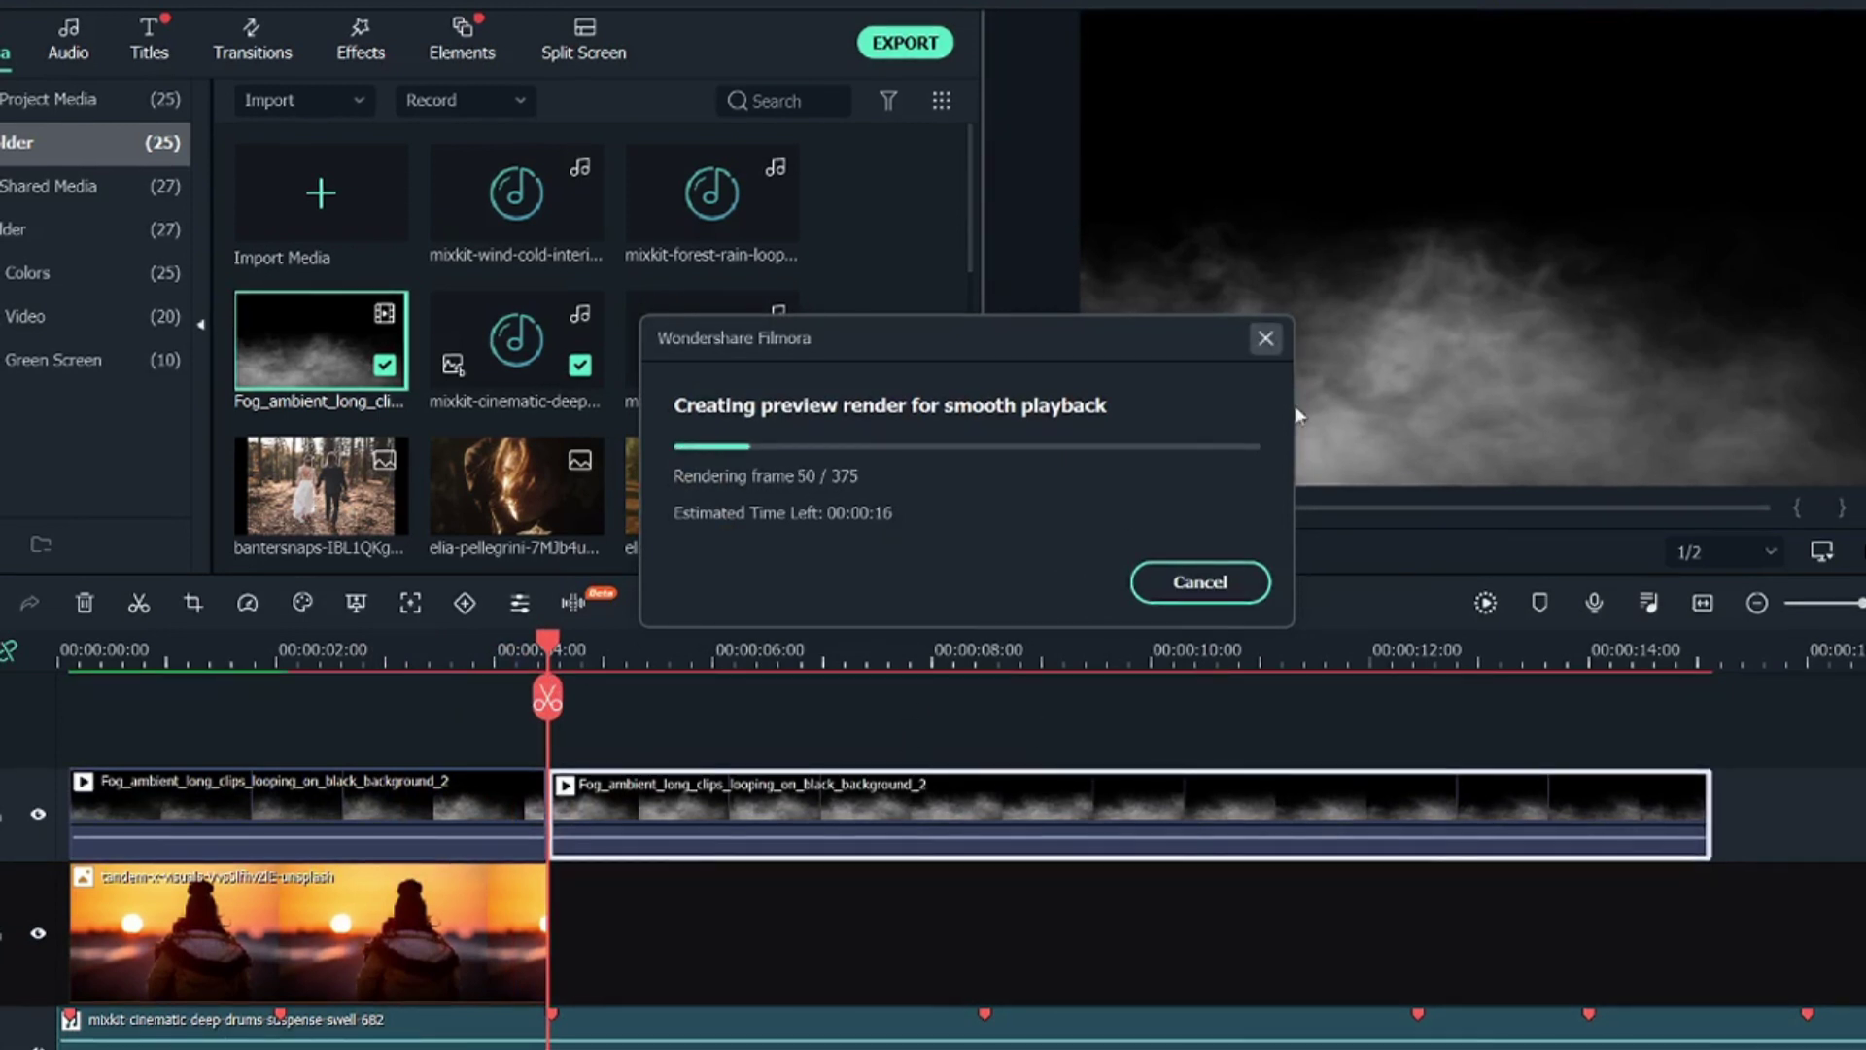
pyautogui.click(1264, 338)
pyautogui.press('Delete')
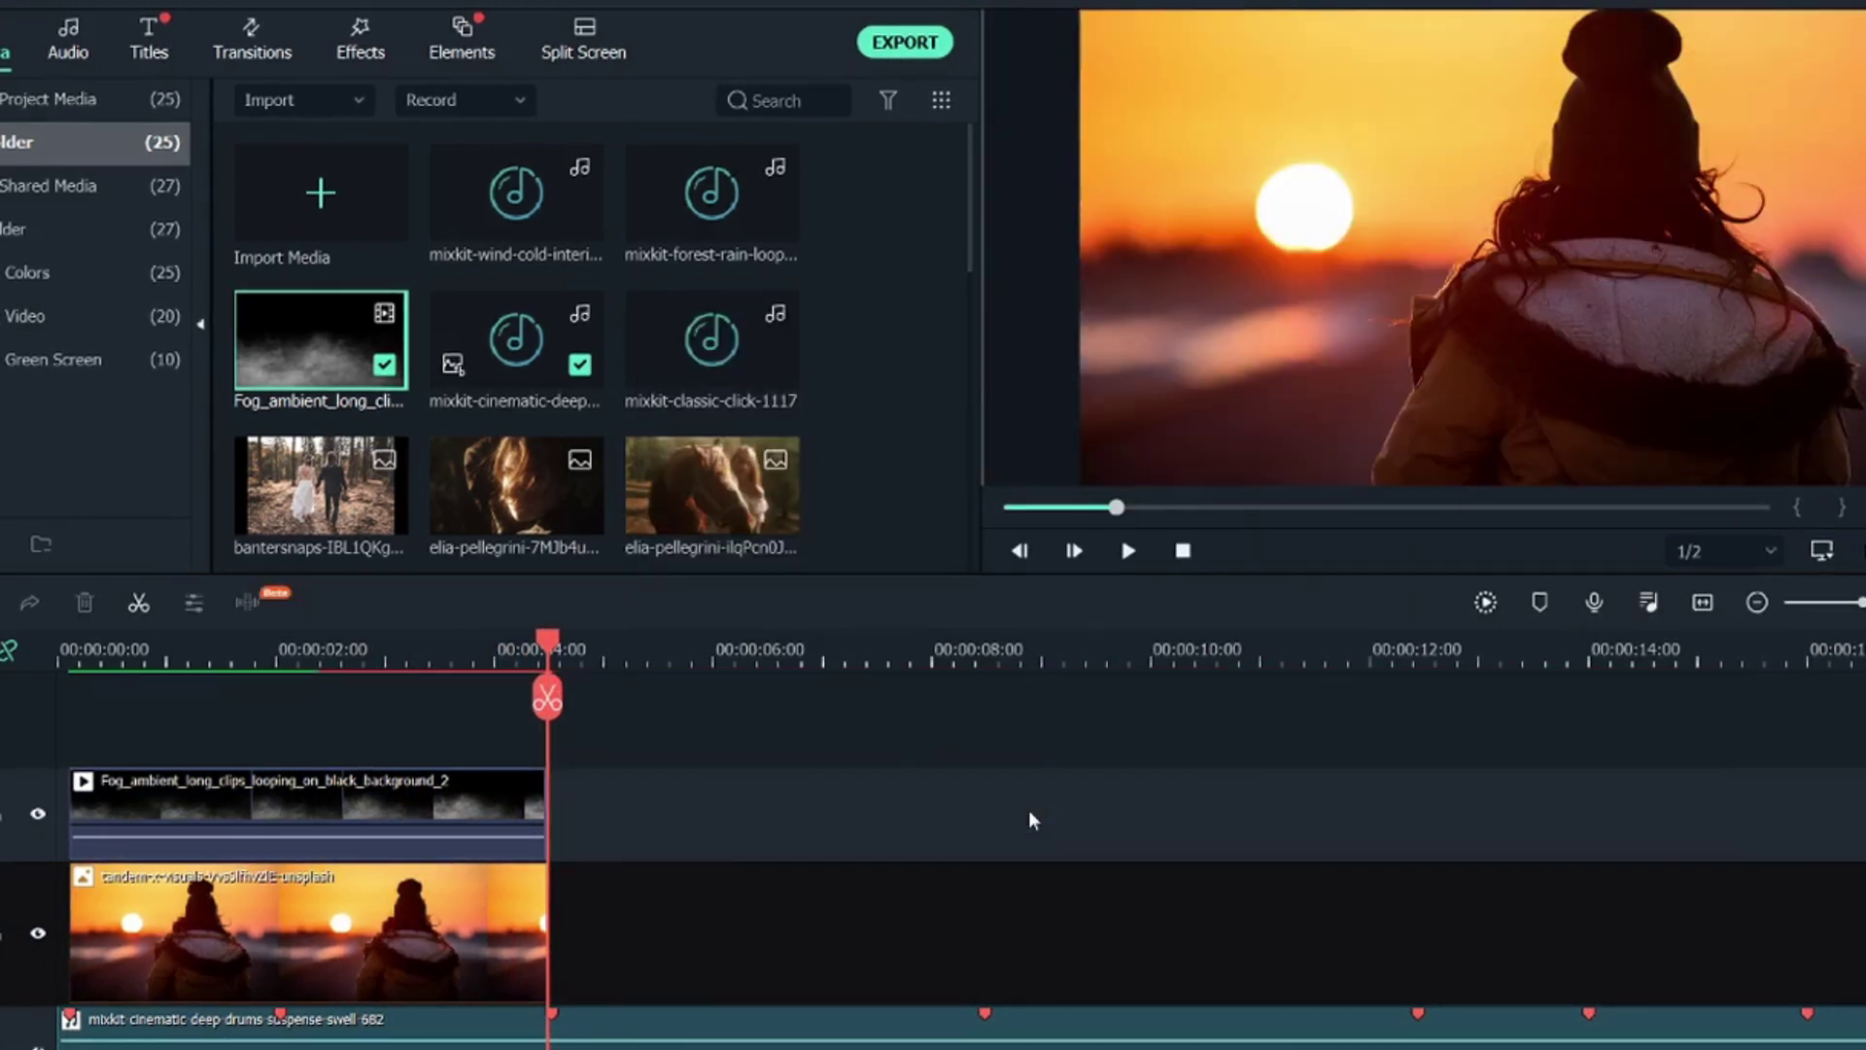
# Set the fog clip's blending mode to Screen
pyautogui.click(185, 660)
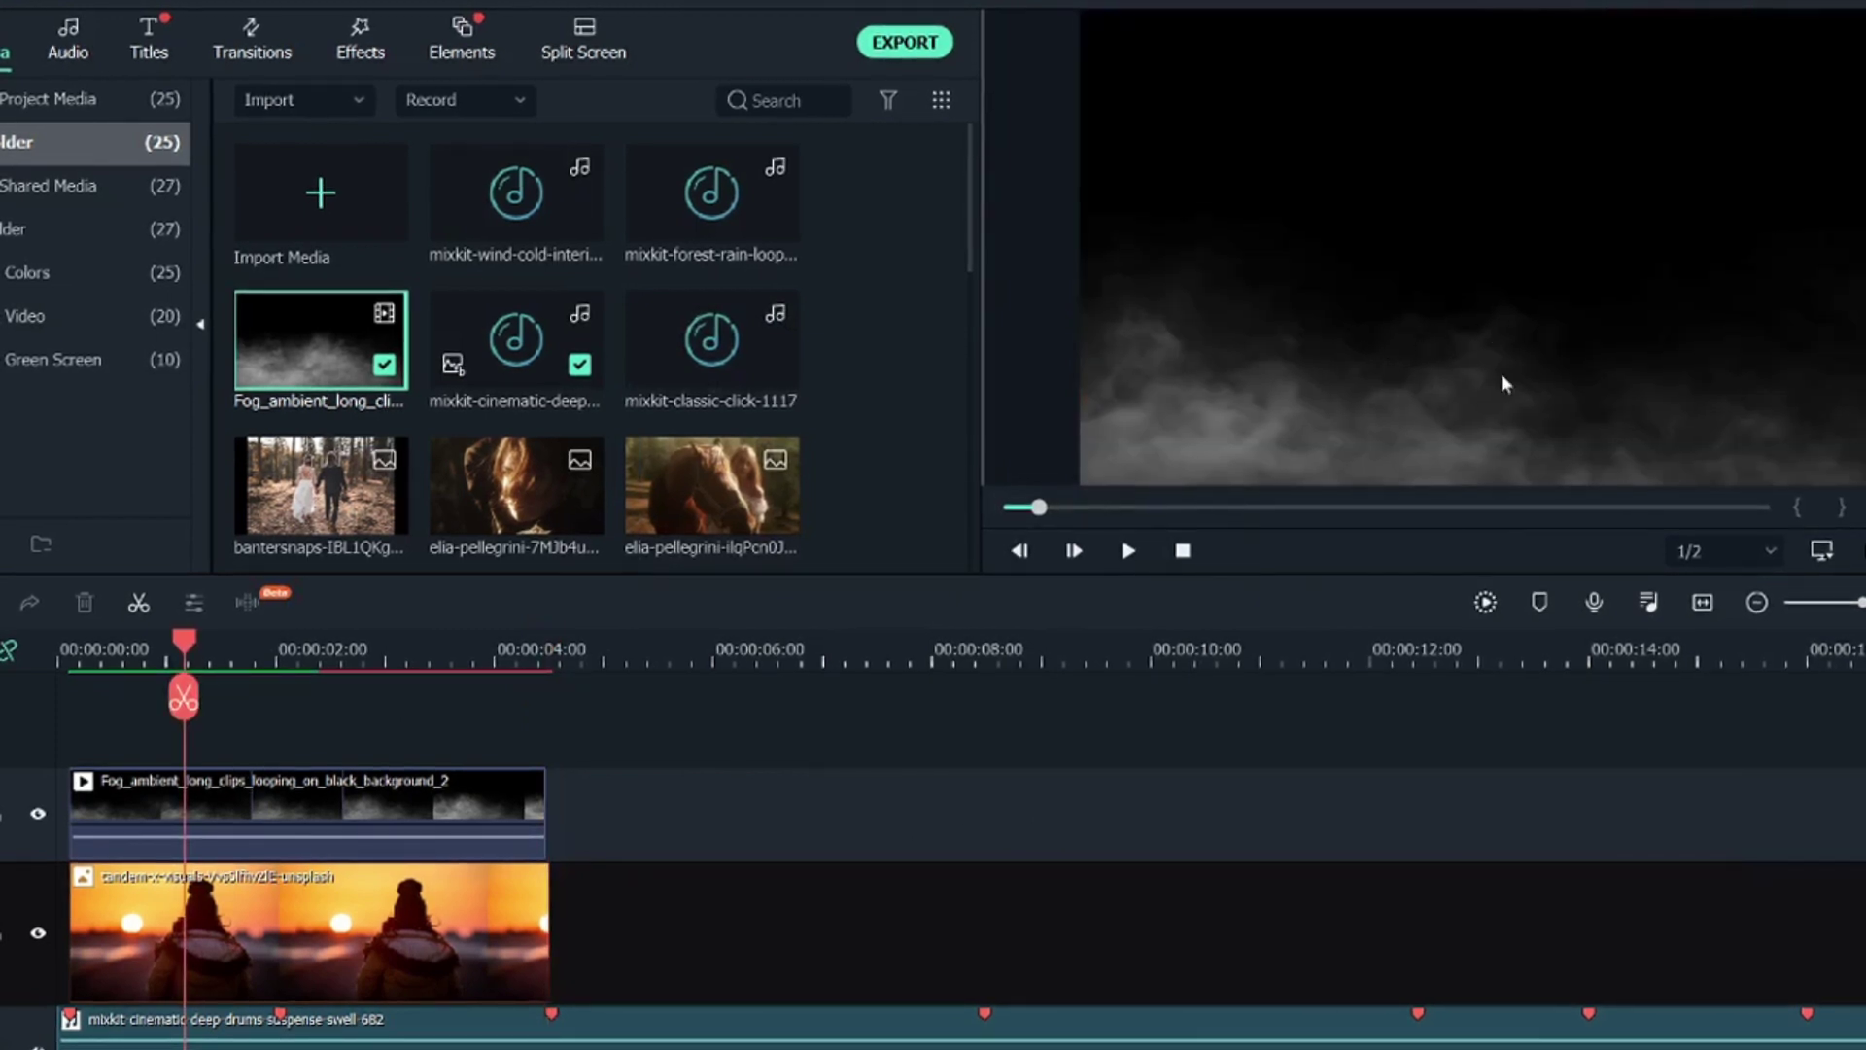
pyautogui.click(365, 797)
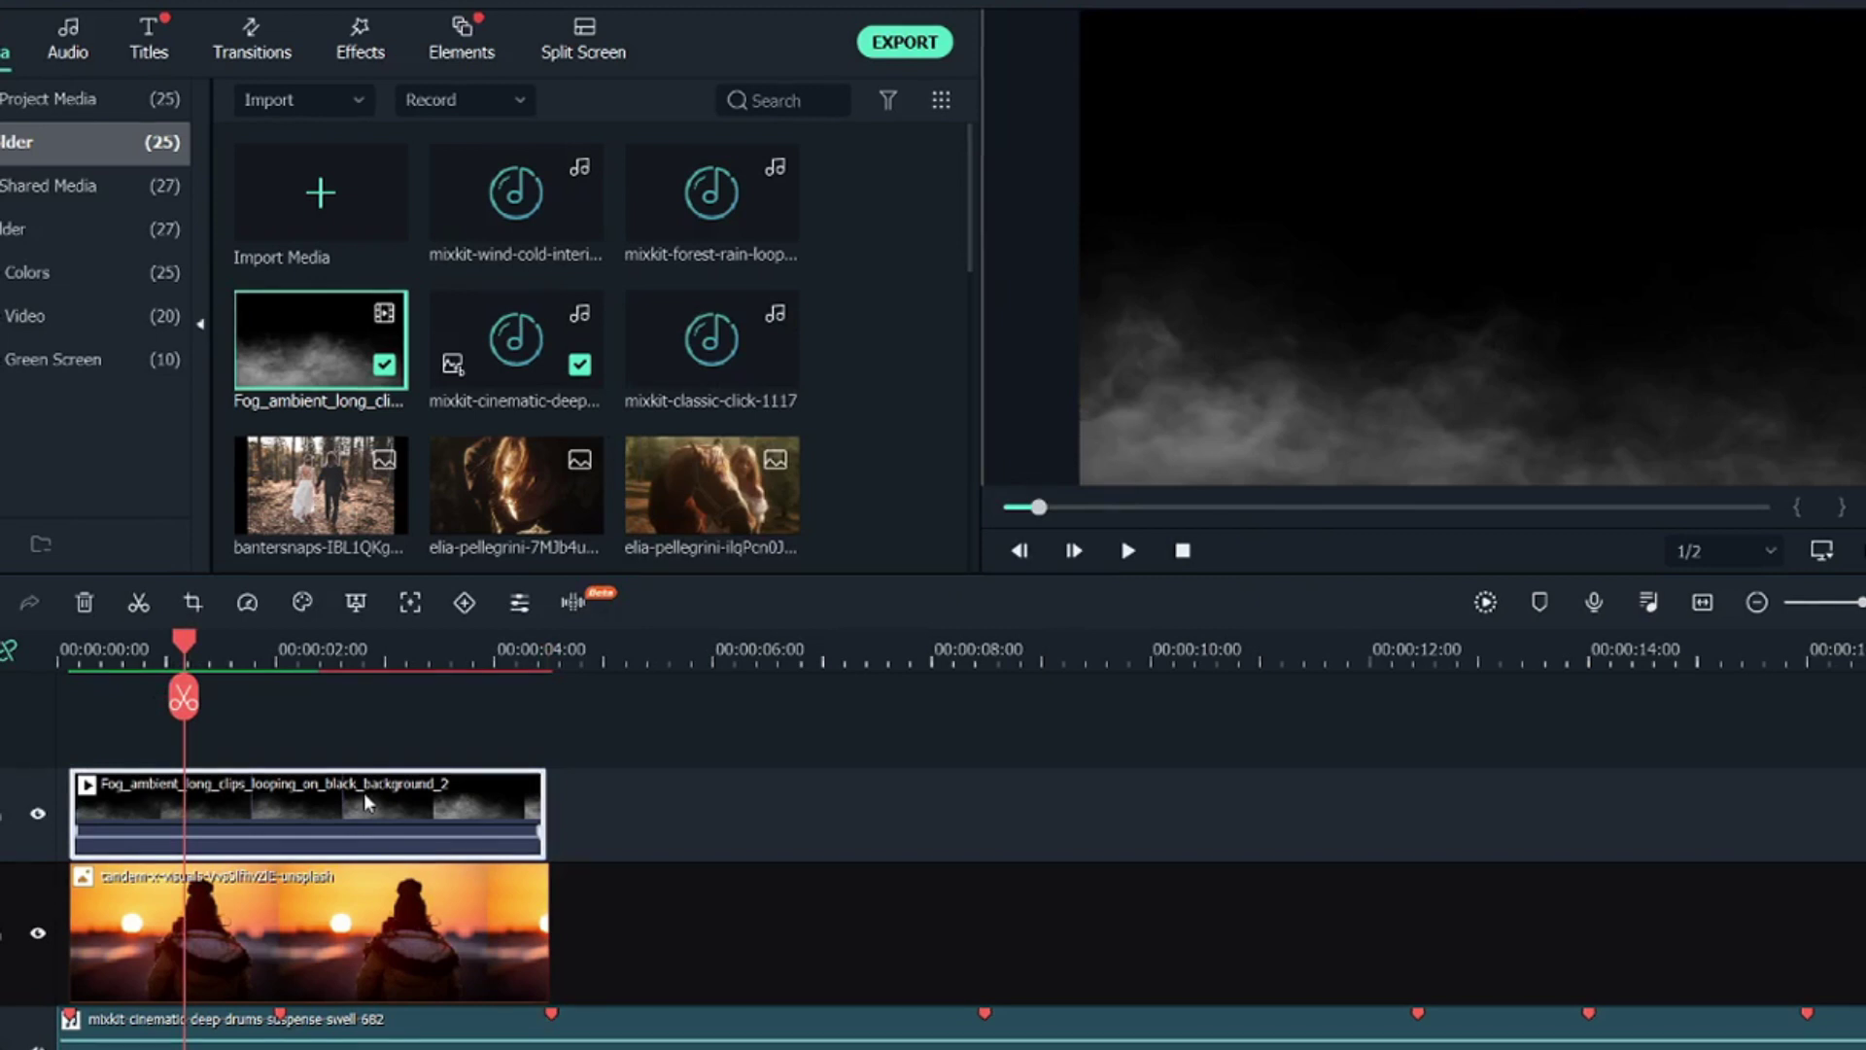
pyautogui.doubleClick(301, 792)
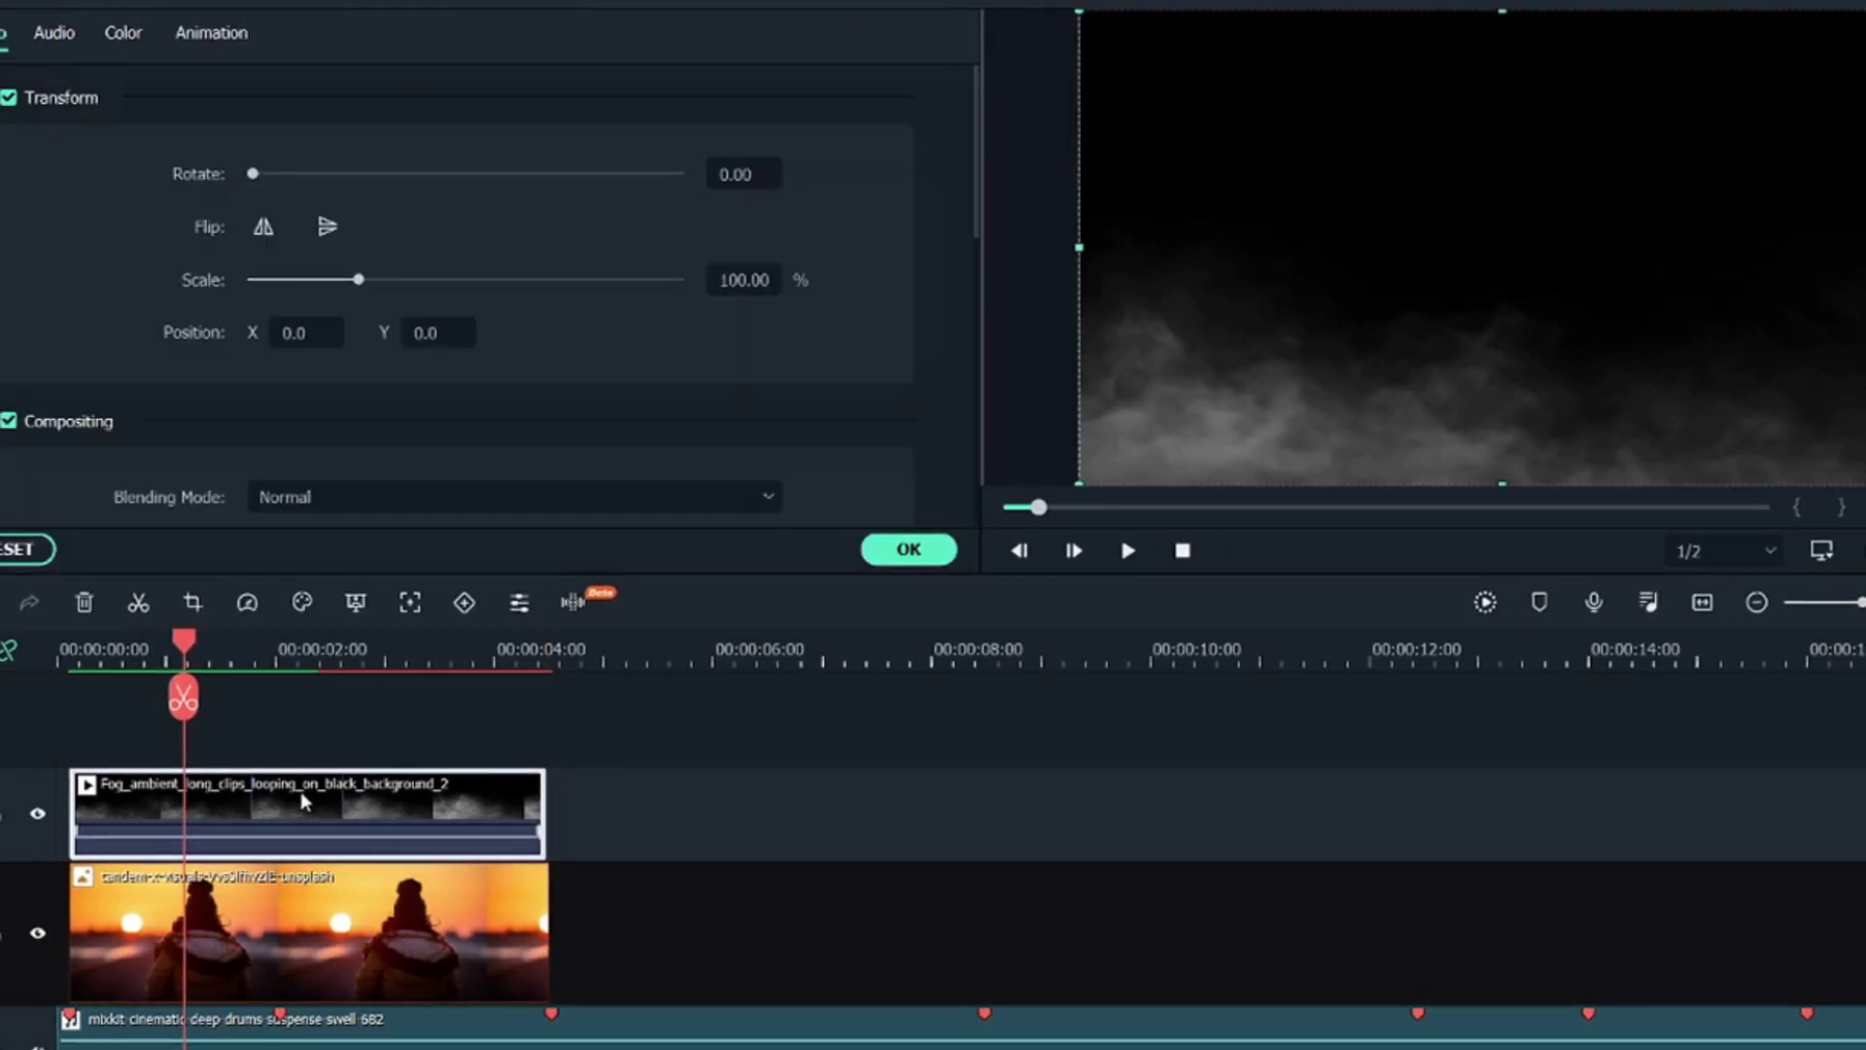
pyautogui.click(60, 97)
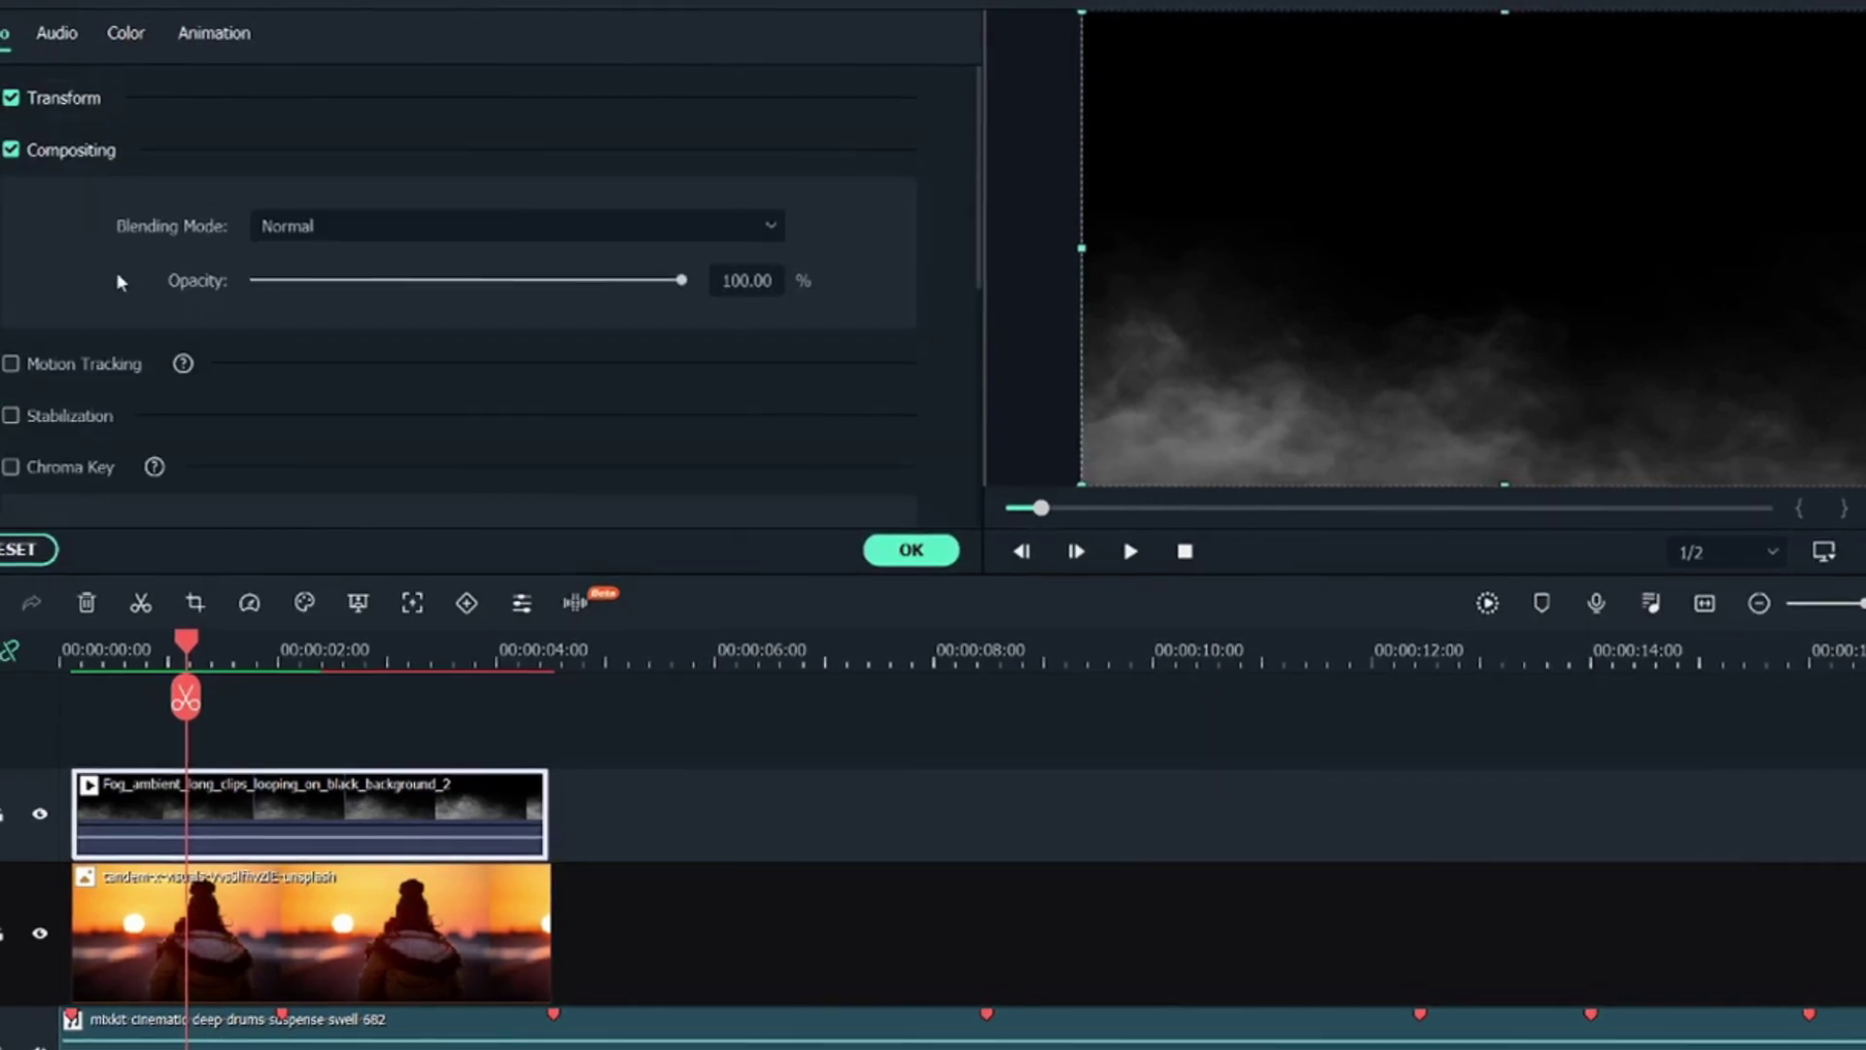
pyautogui.click(327, 227)
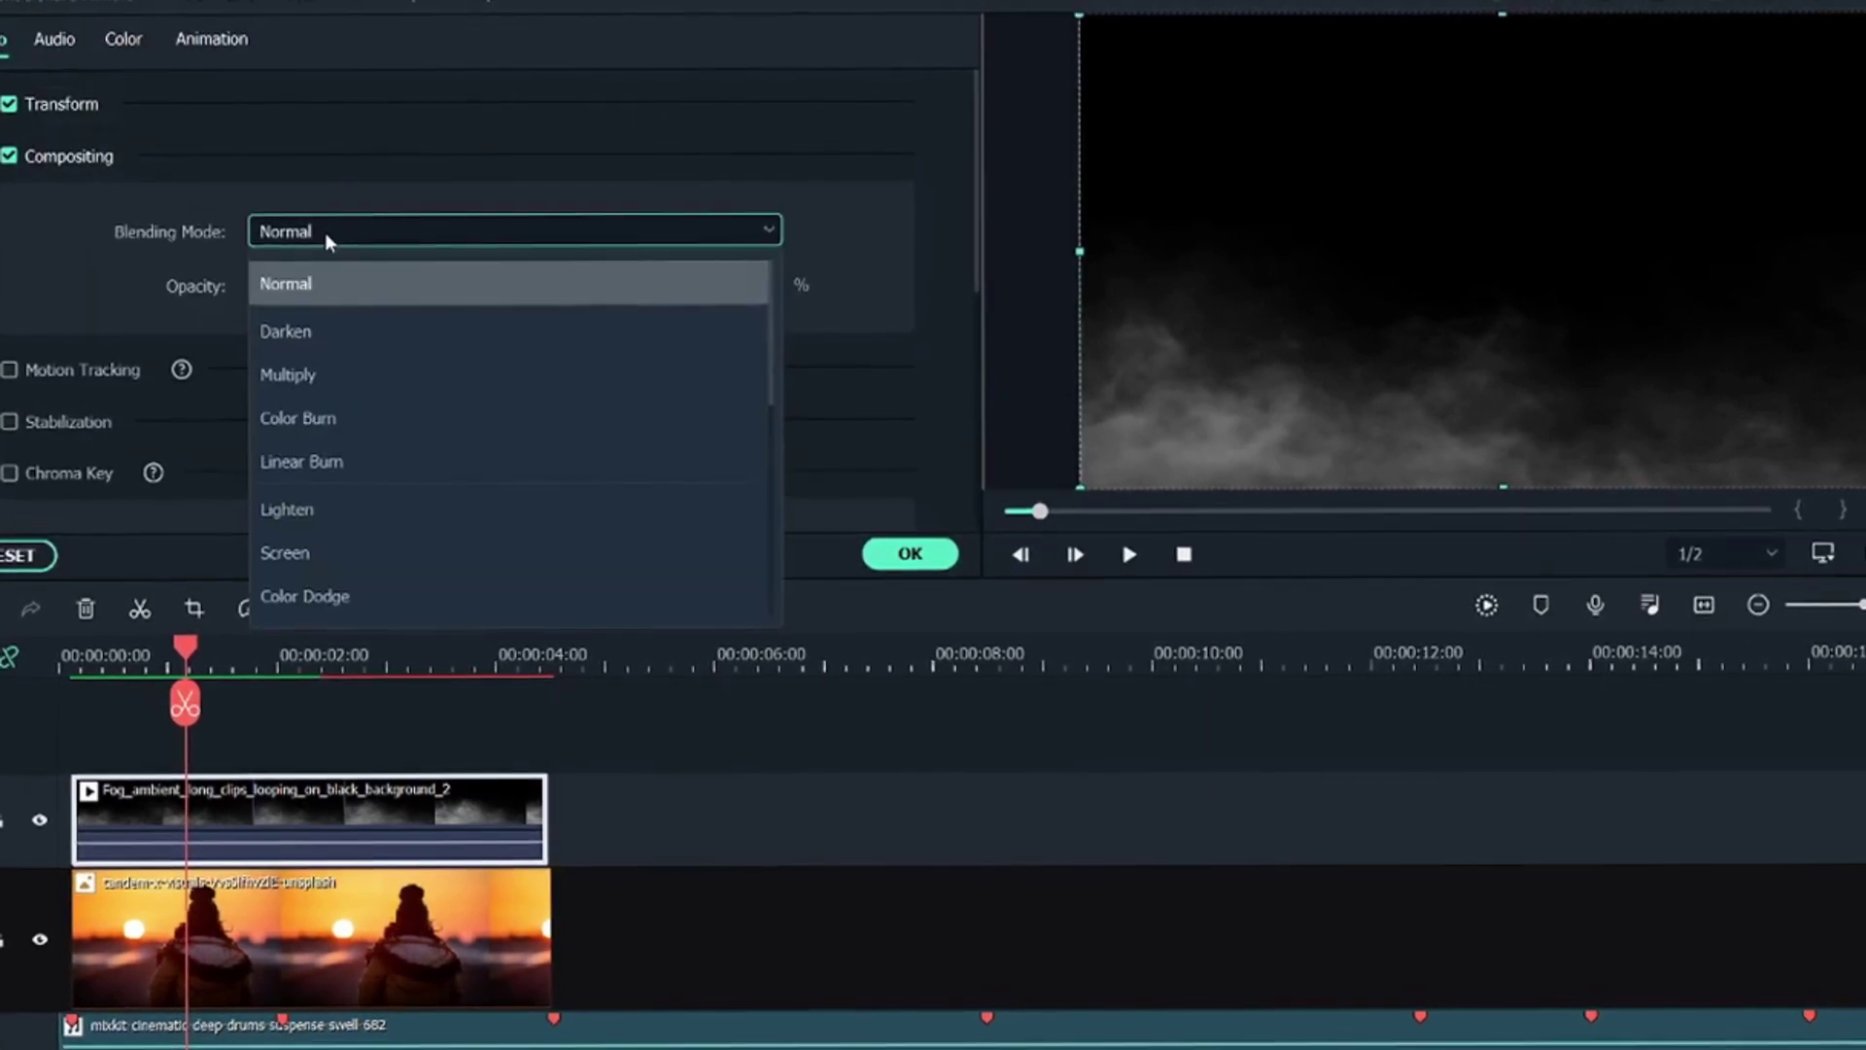
pyautogui.click(309, 539)
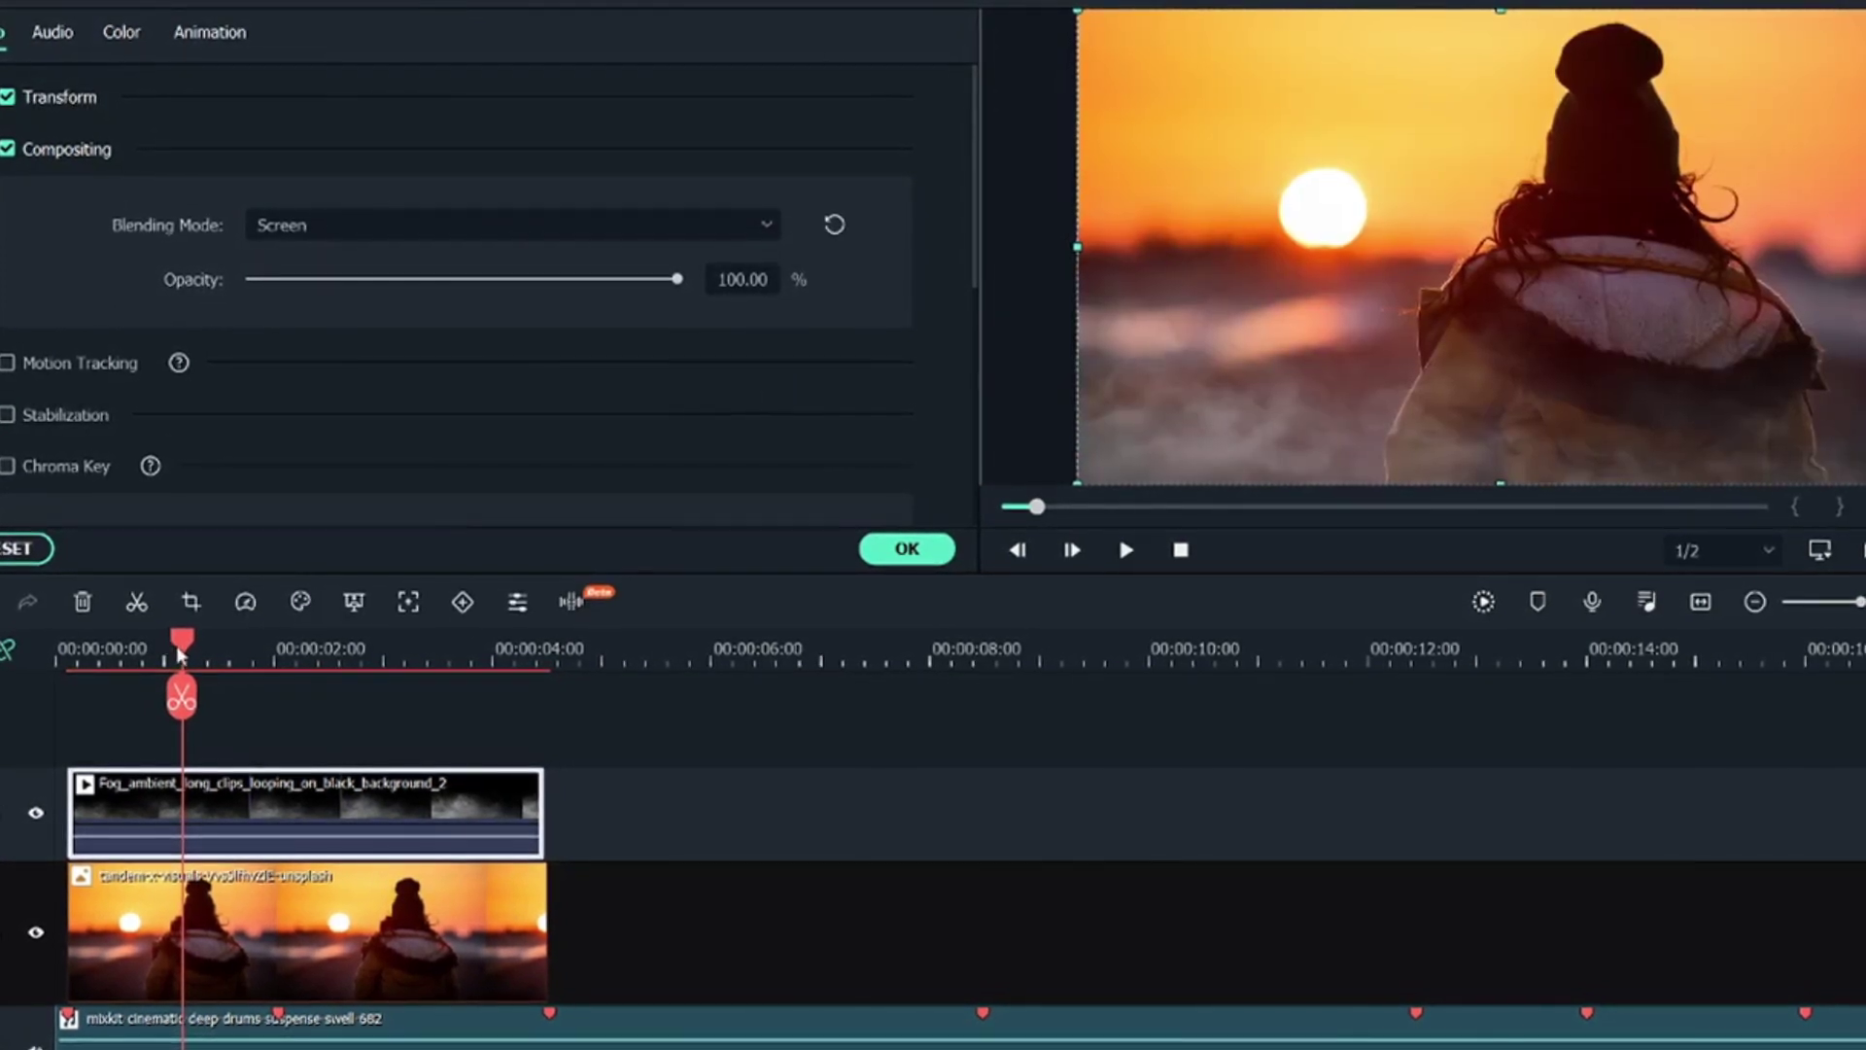
# Preview the fog overlay, lower its opacity to about 65 percent and apply the change
pyautogui.click(74, 652)
pyautogui.moveTo(76, 653); pyautogui.dragTo(278, 694)
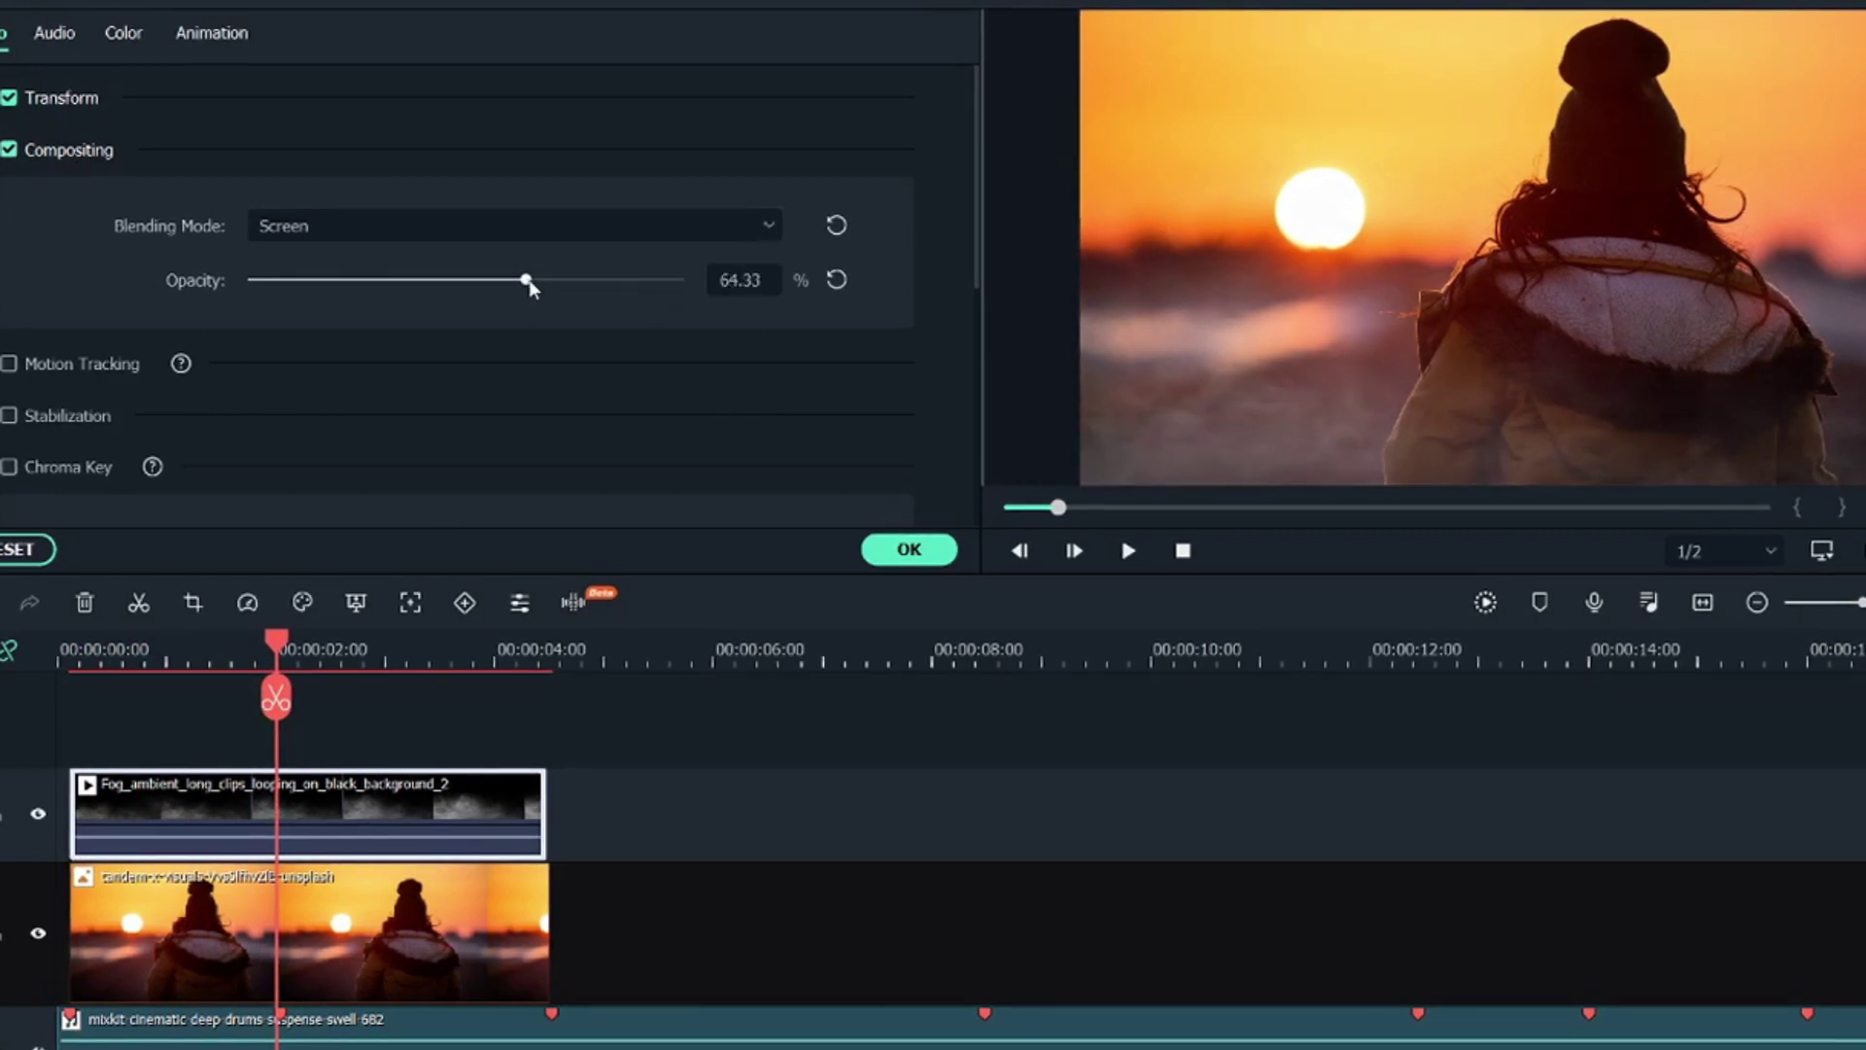
pyautogui.moveTo(544, 292); pyautogui.dragTo(538, 289)
pyautogui.click(907, 549)
pyautogui.moveTo(273, 649); pyautogui.dragTo(389, 725)
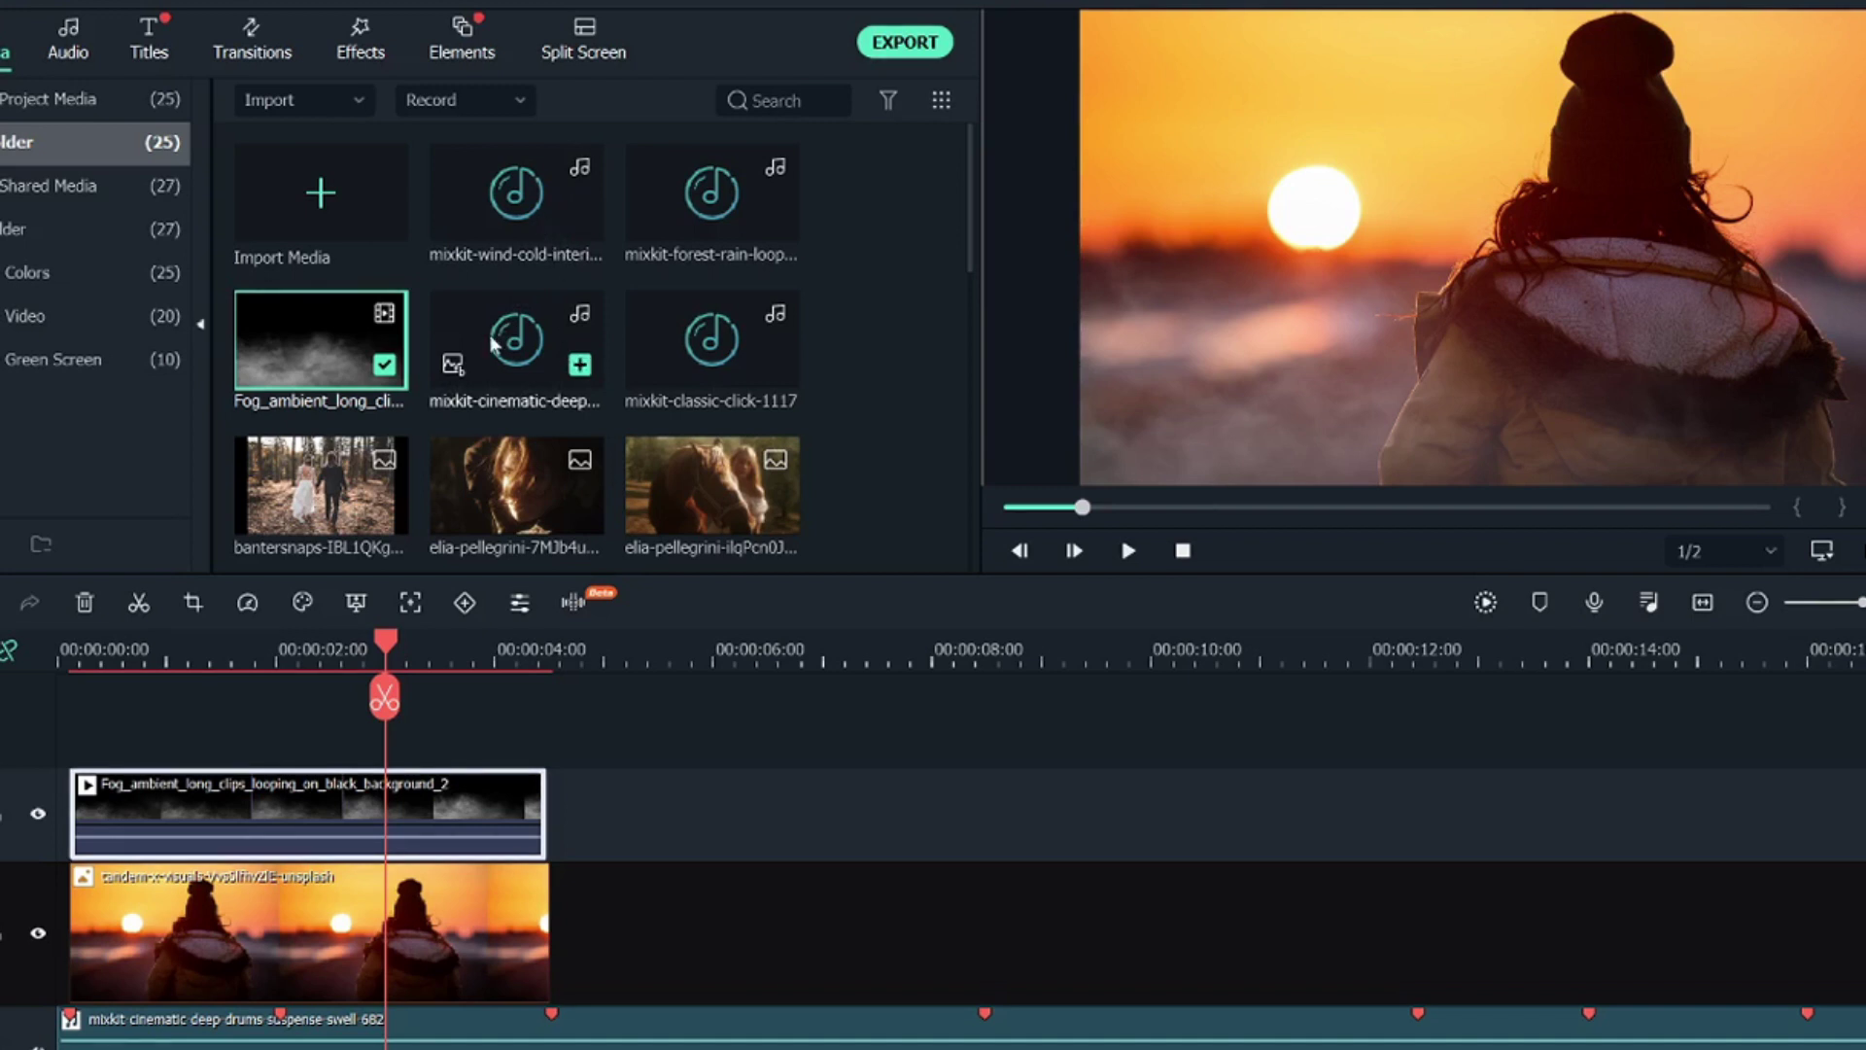
# Add the mixkit-wind-cold-interior sound on an audio track below the music, aligned with the photo's start, and return the playhead there
pyautogui.moveTo(522, 202); pyautogui.dragTo(90, 1036)
pyautogui.scroll(-1, 195, 781)
pyautogui.moveTo(381, 696); pyautogui.dragTo(79, 695)
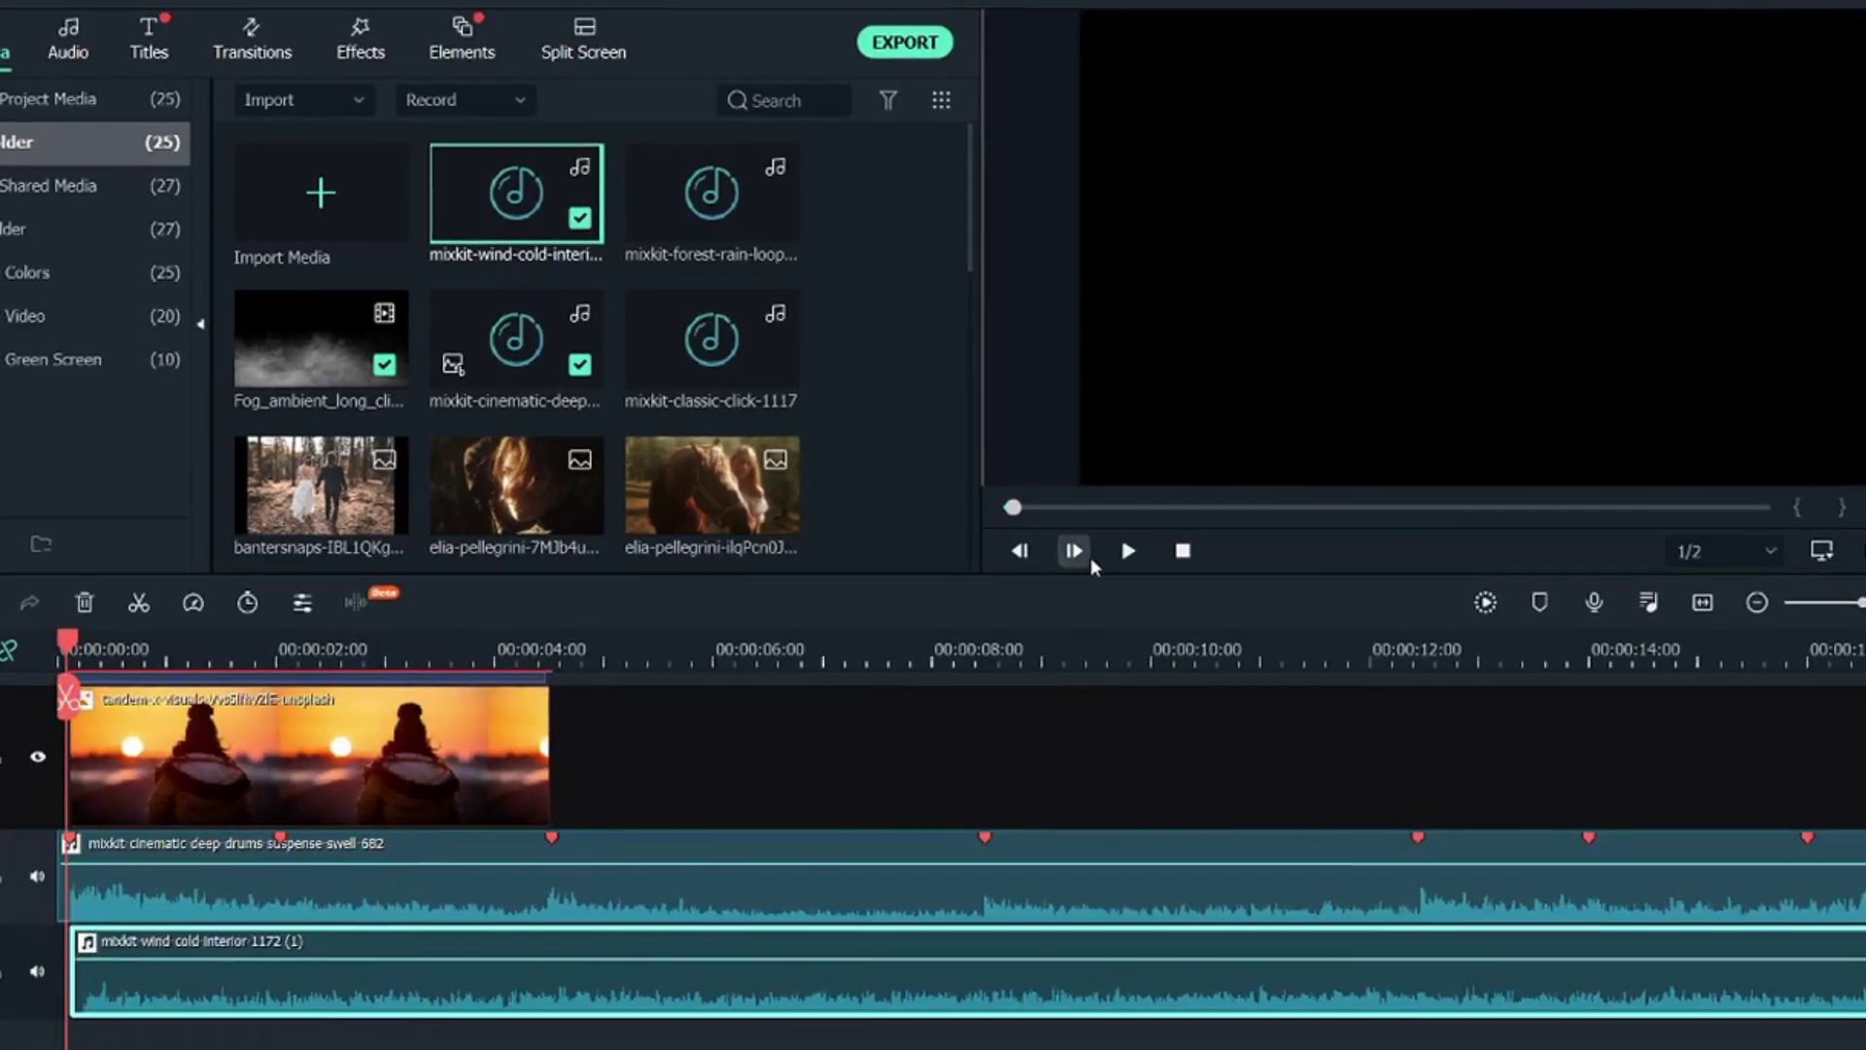
# Lower the wind sound's volume to about -4.4 dB and play the opening to check the sound mix
pyautogui.moveTo(651, 960); pyautogui.dragTo(652, 967)
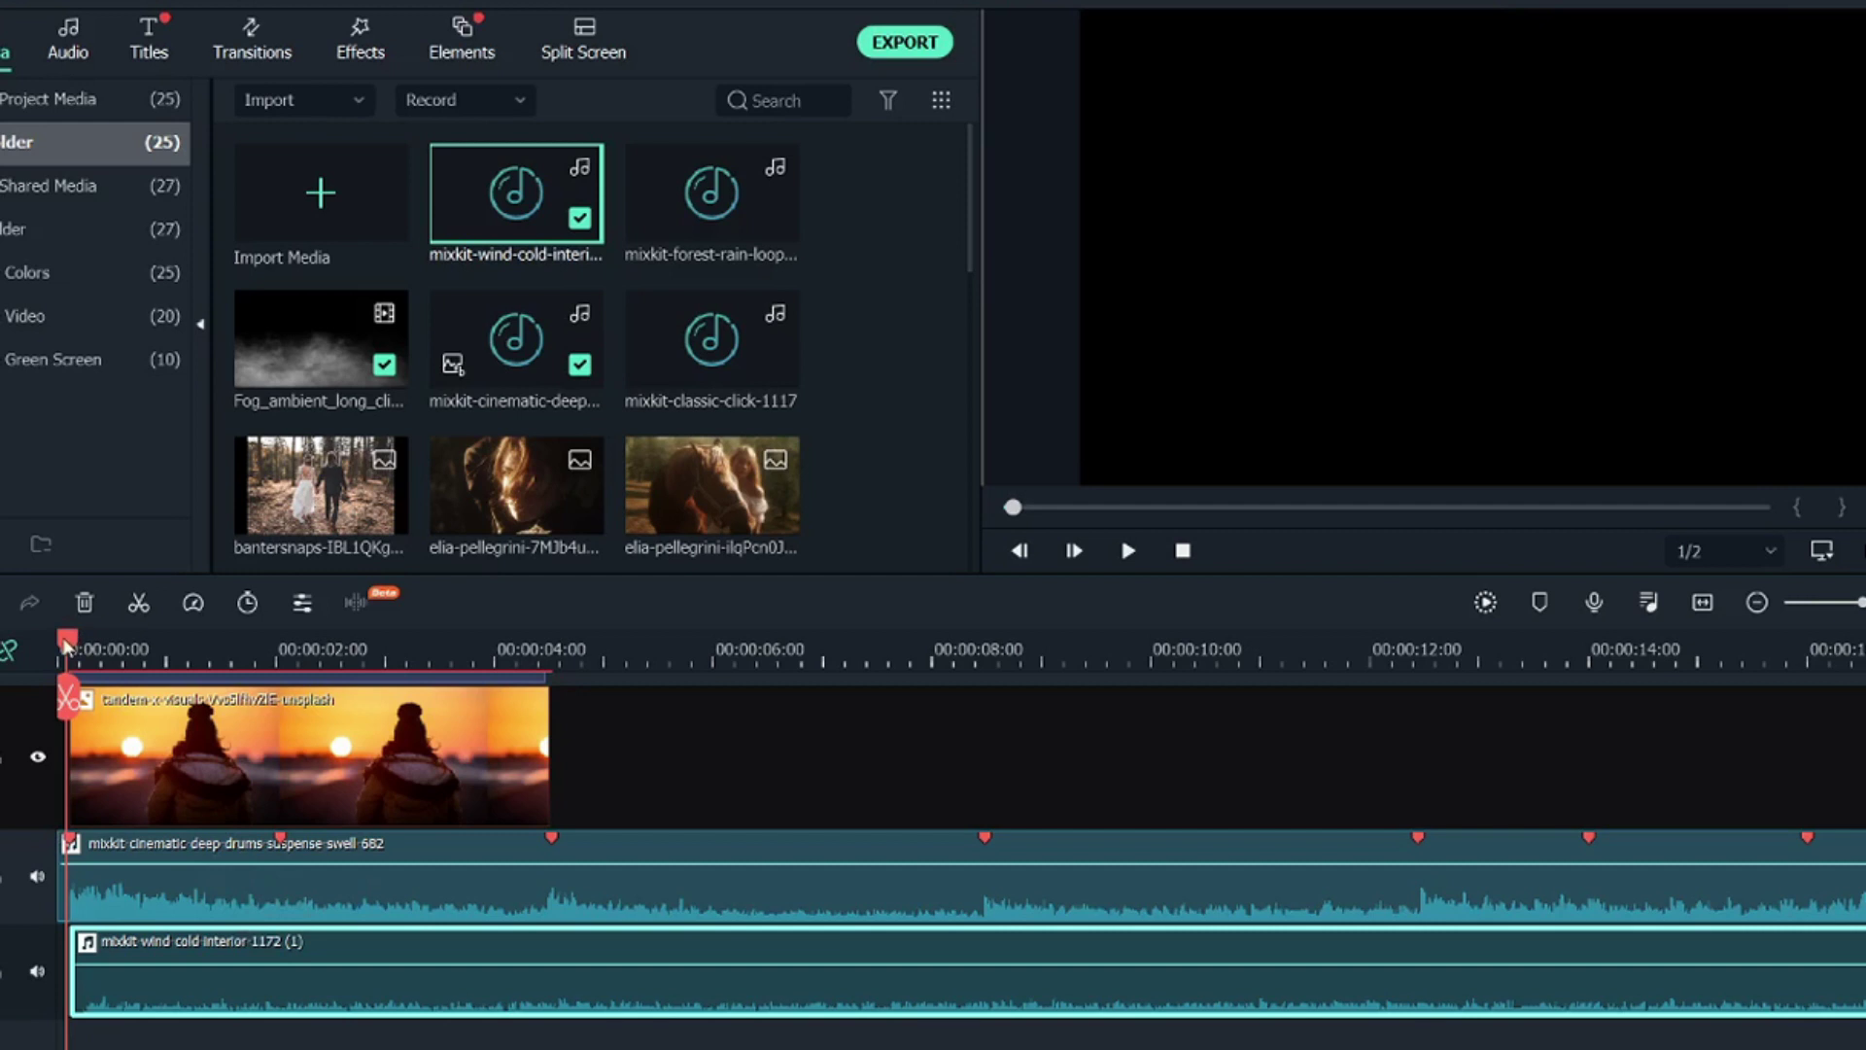
pyautogui.click(1125, 552)
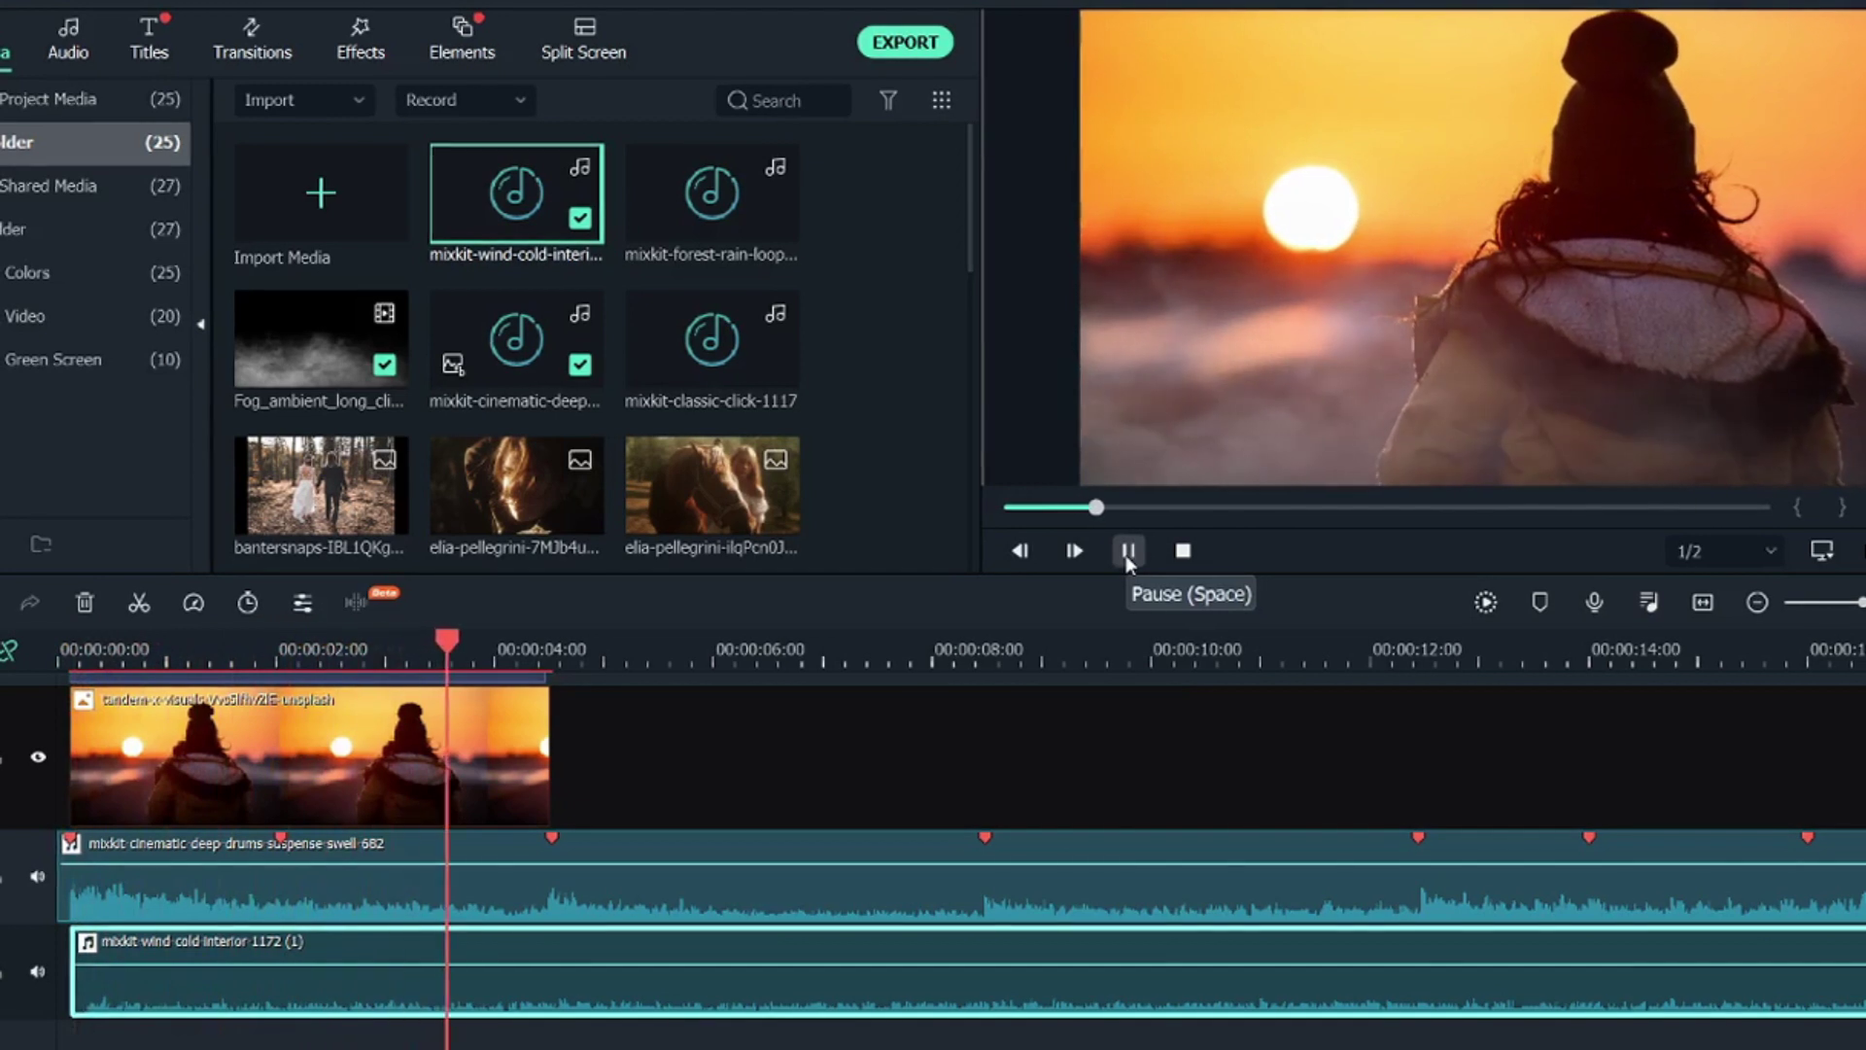
pyautogui.click(1126, 551)
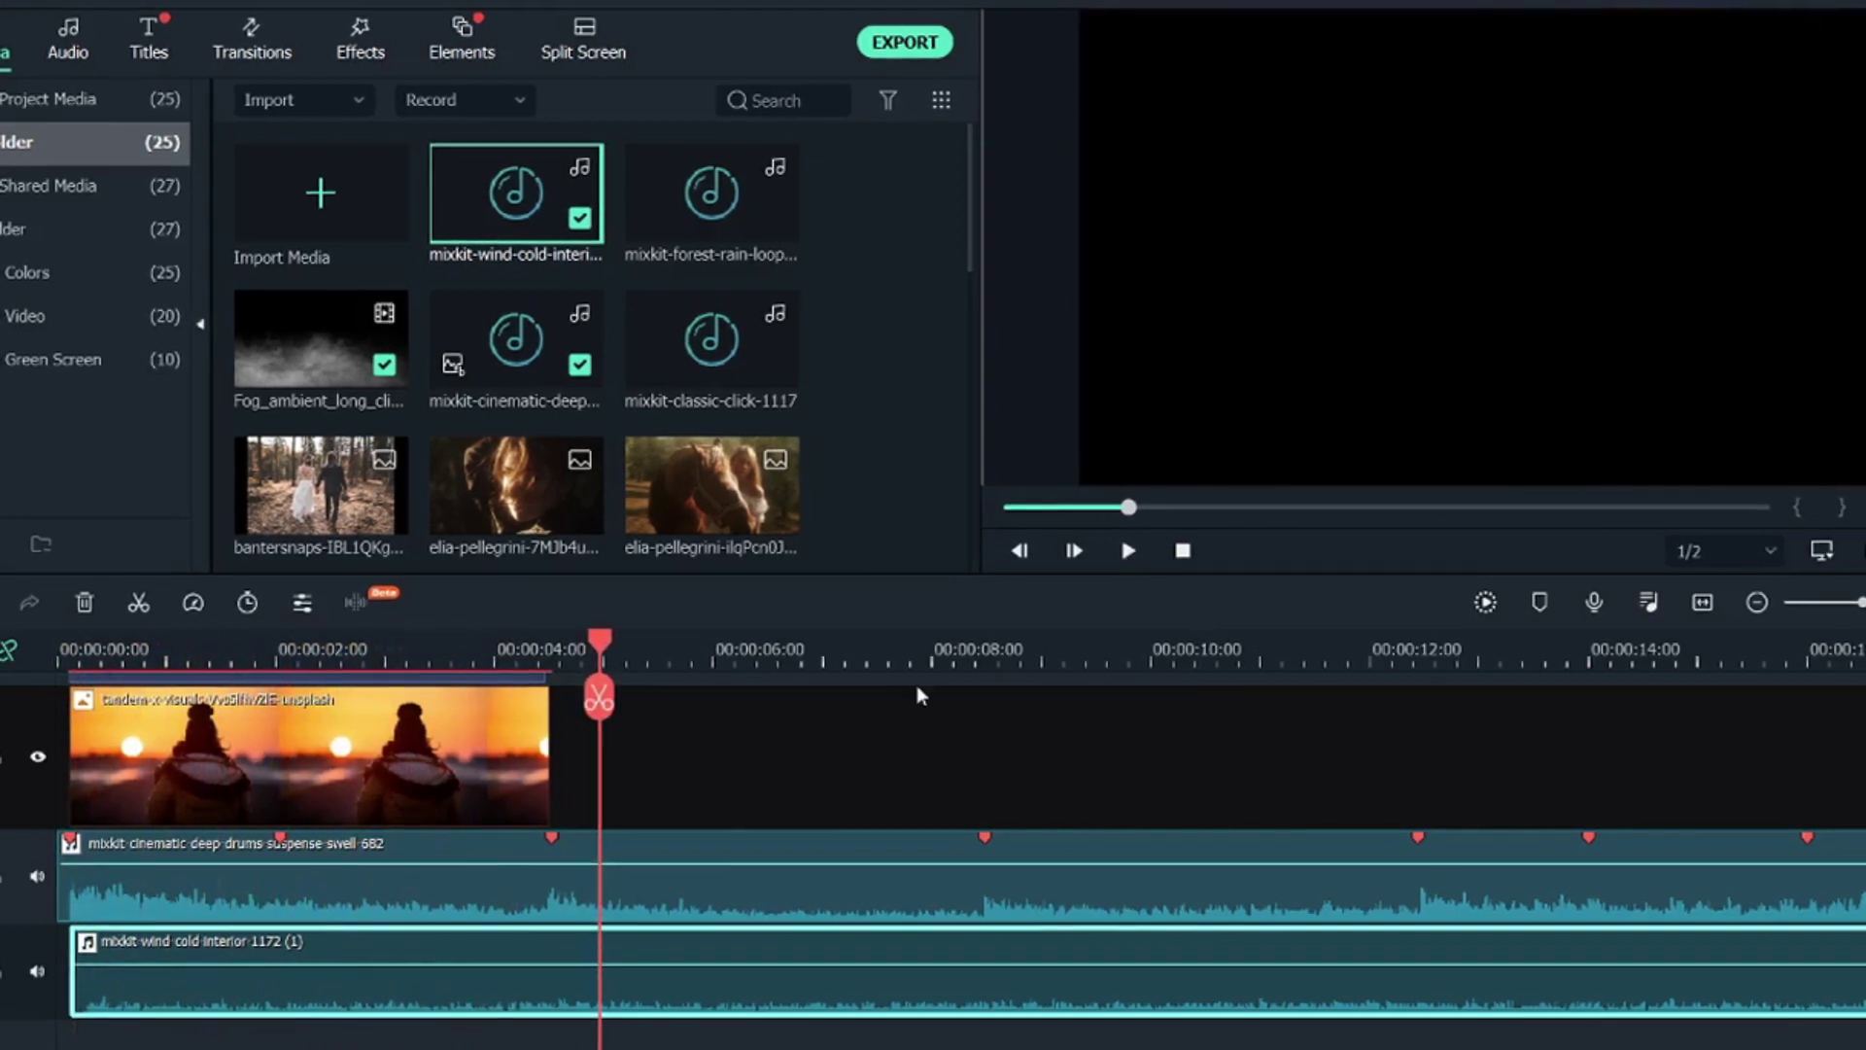
# Split the wind sound at the end of the sunset photo and delete the remaining part
pyautogui.moveTo(675, 658); pyautogui.dragTo(603, 660)
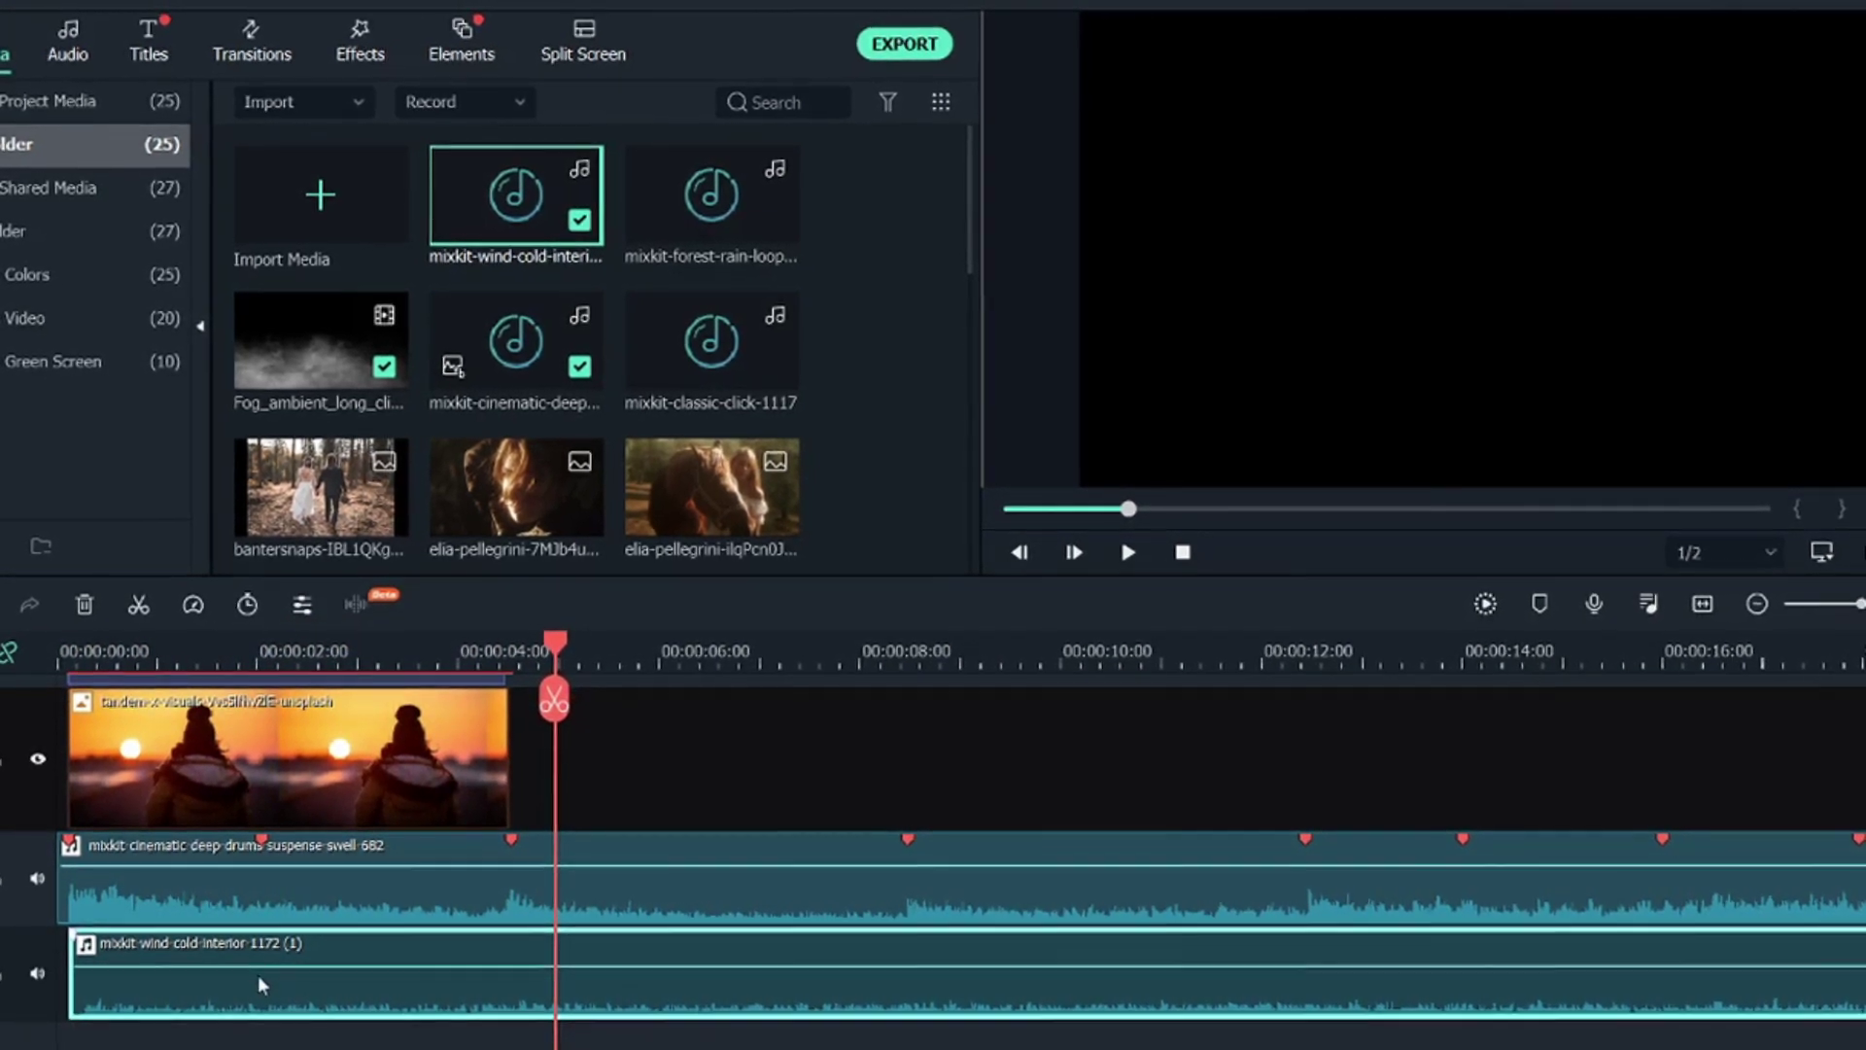
pyautogui.scroll(1, 310, 938)
pyautogui.scroll(2, 370, 863)
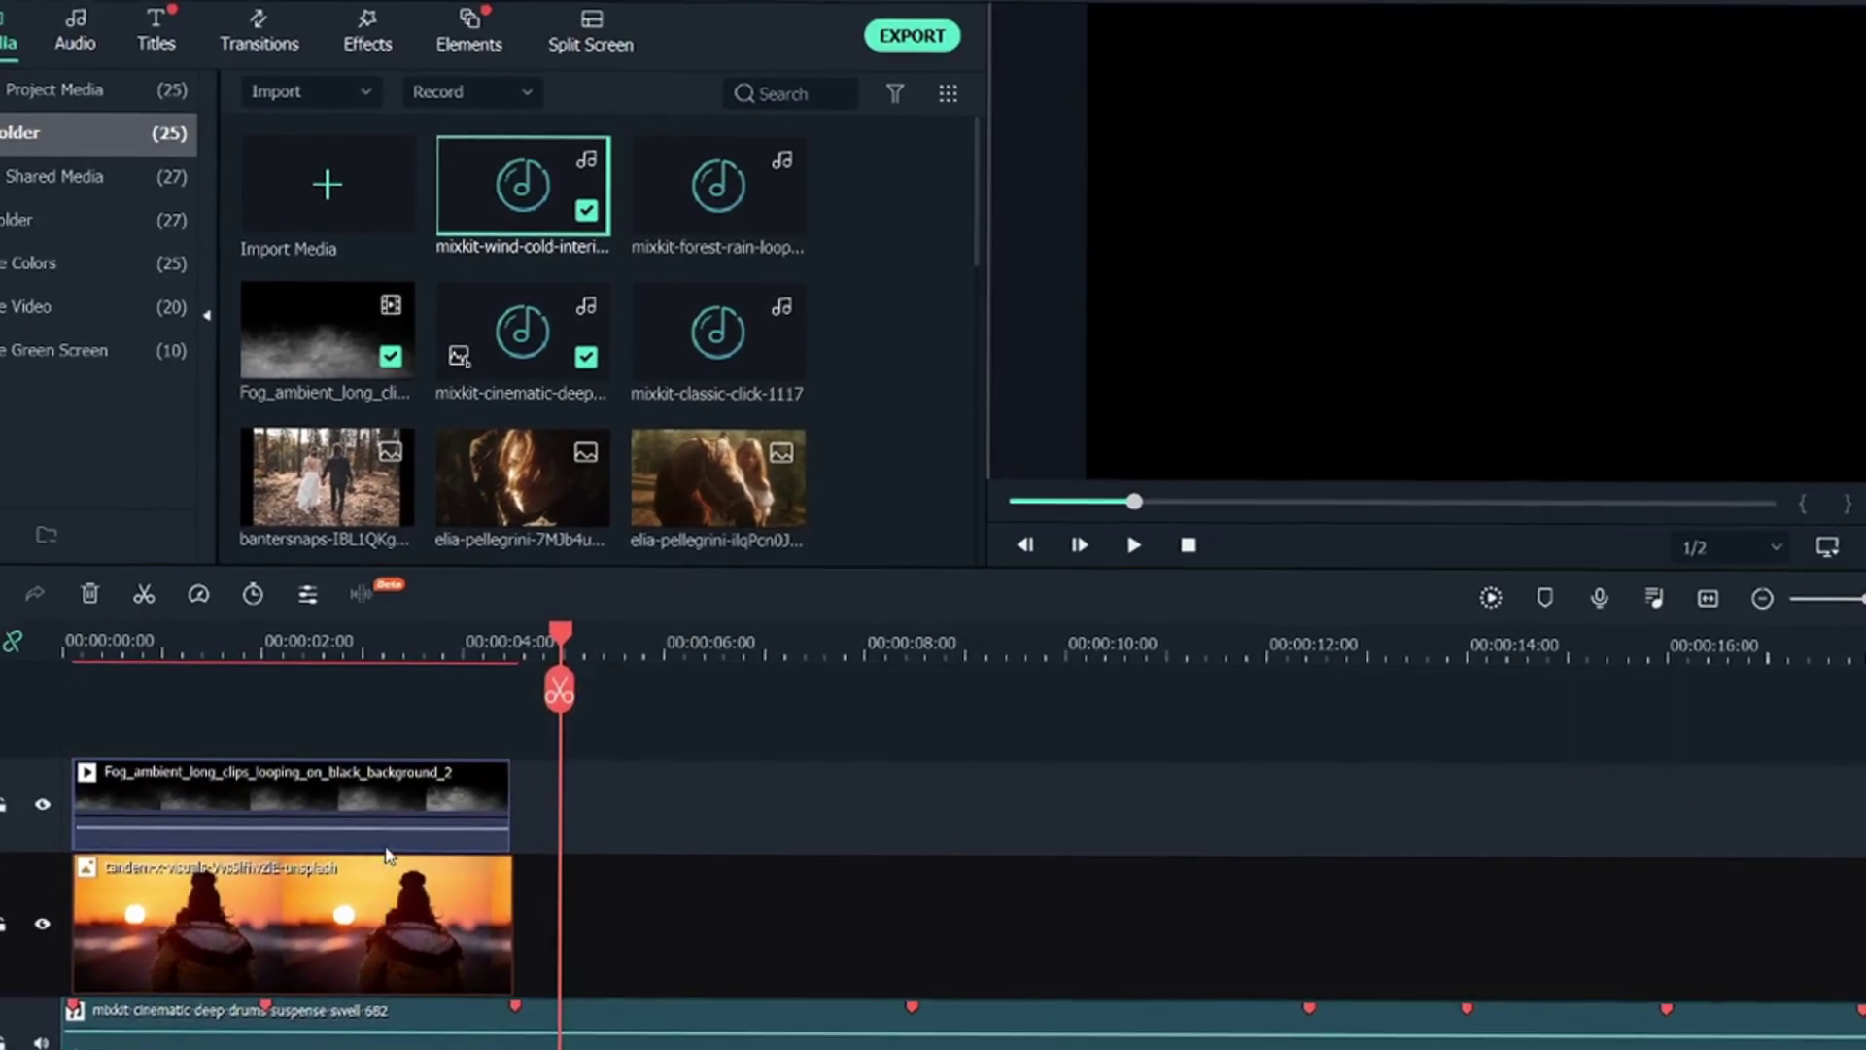
pyautogui.scroll(-4, 661, 636)
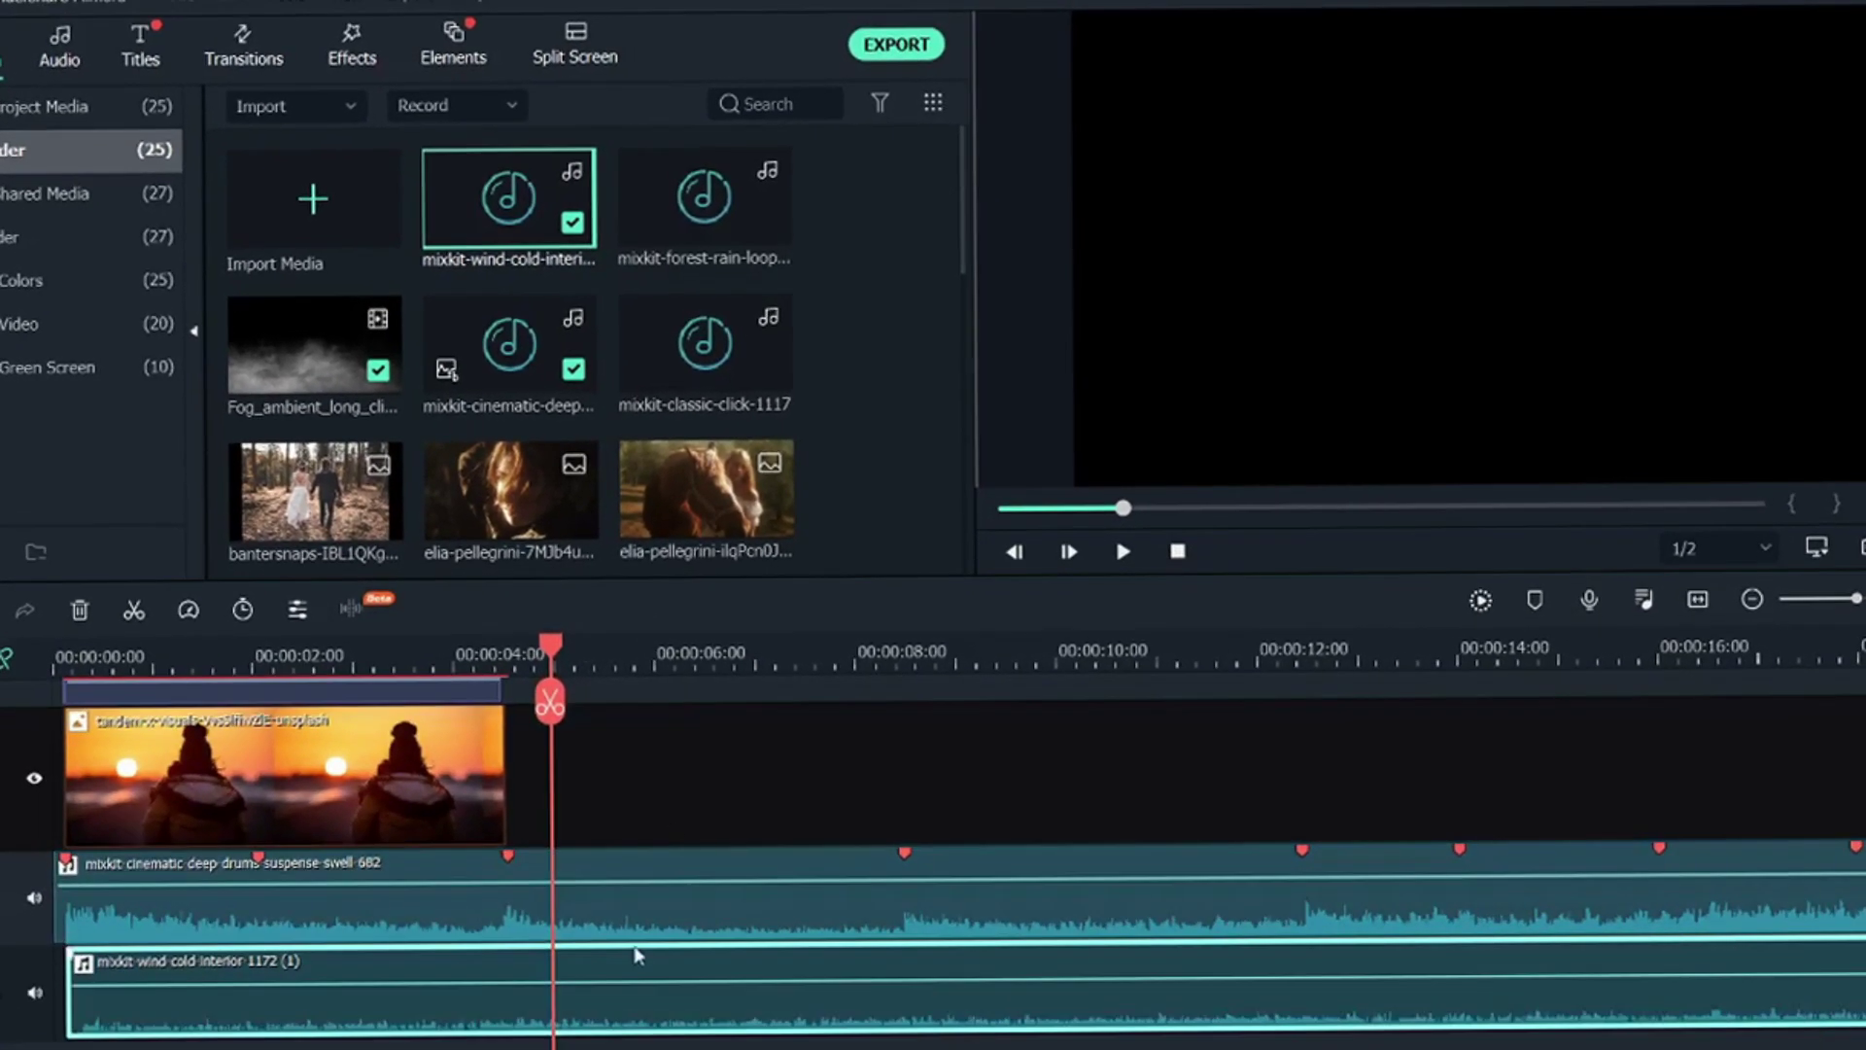
pyautogui.press('Up')
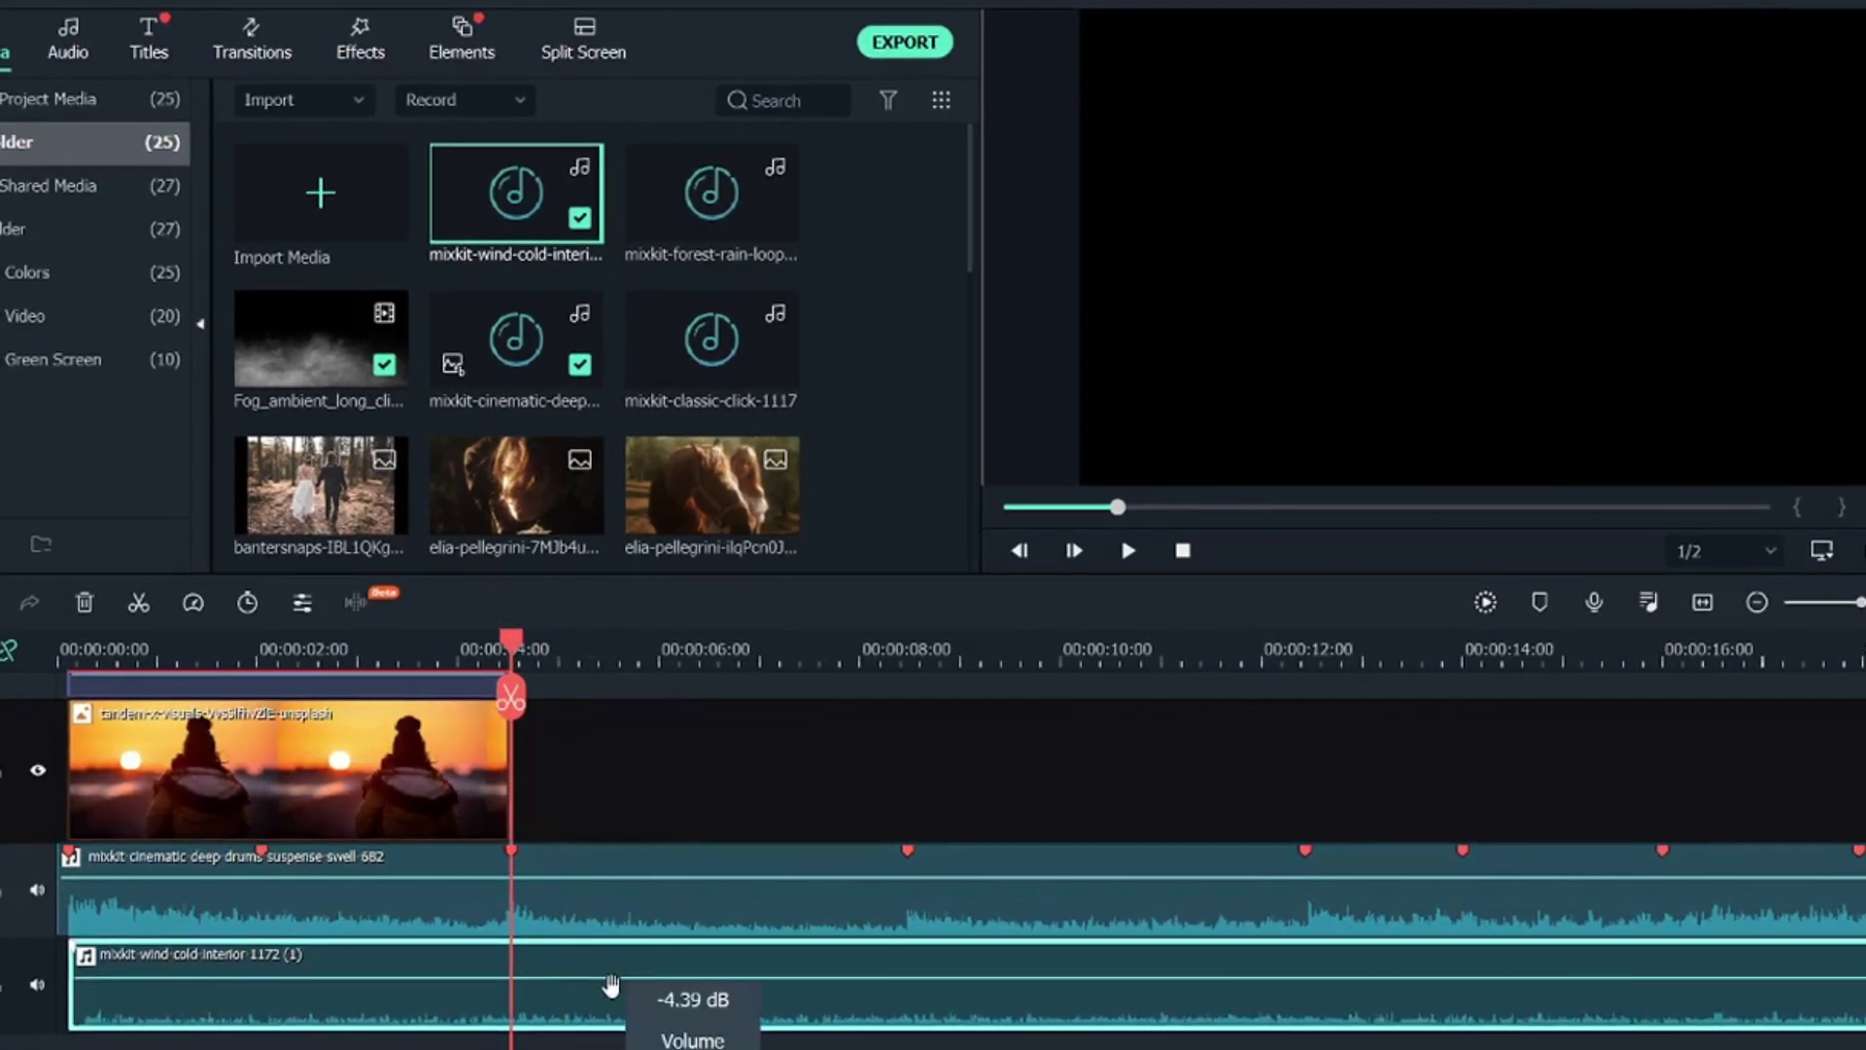
pyautogui.hotkey('ctrl', 'b')
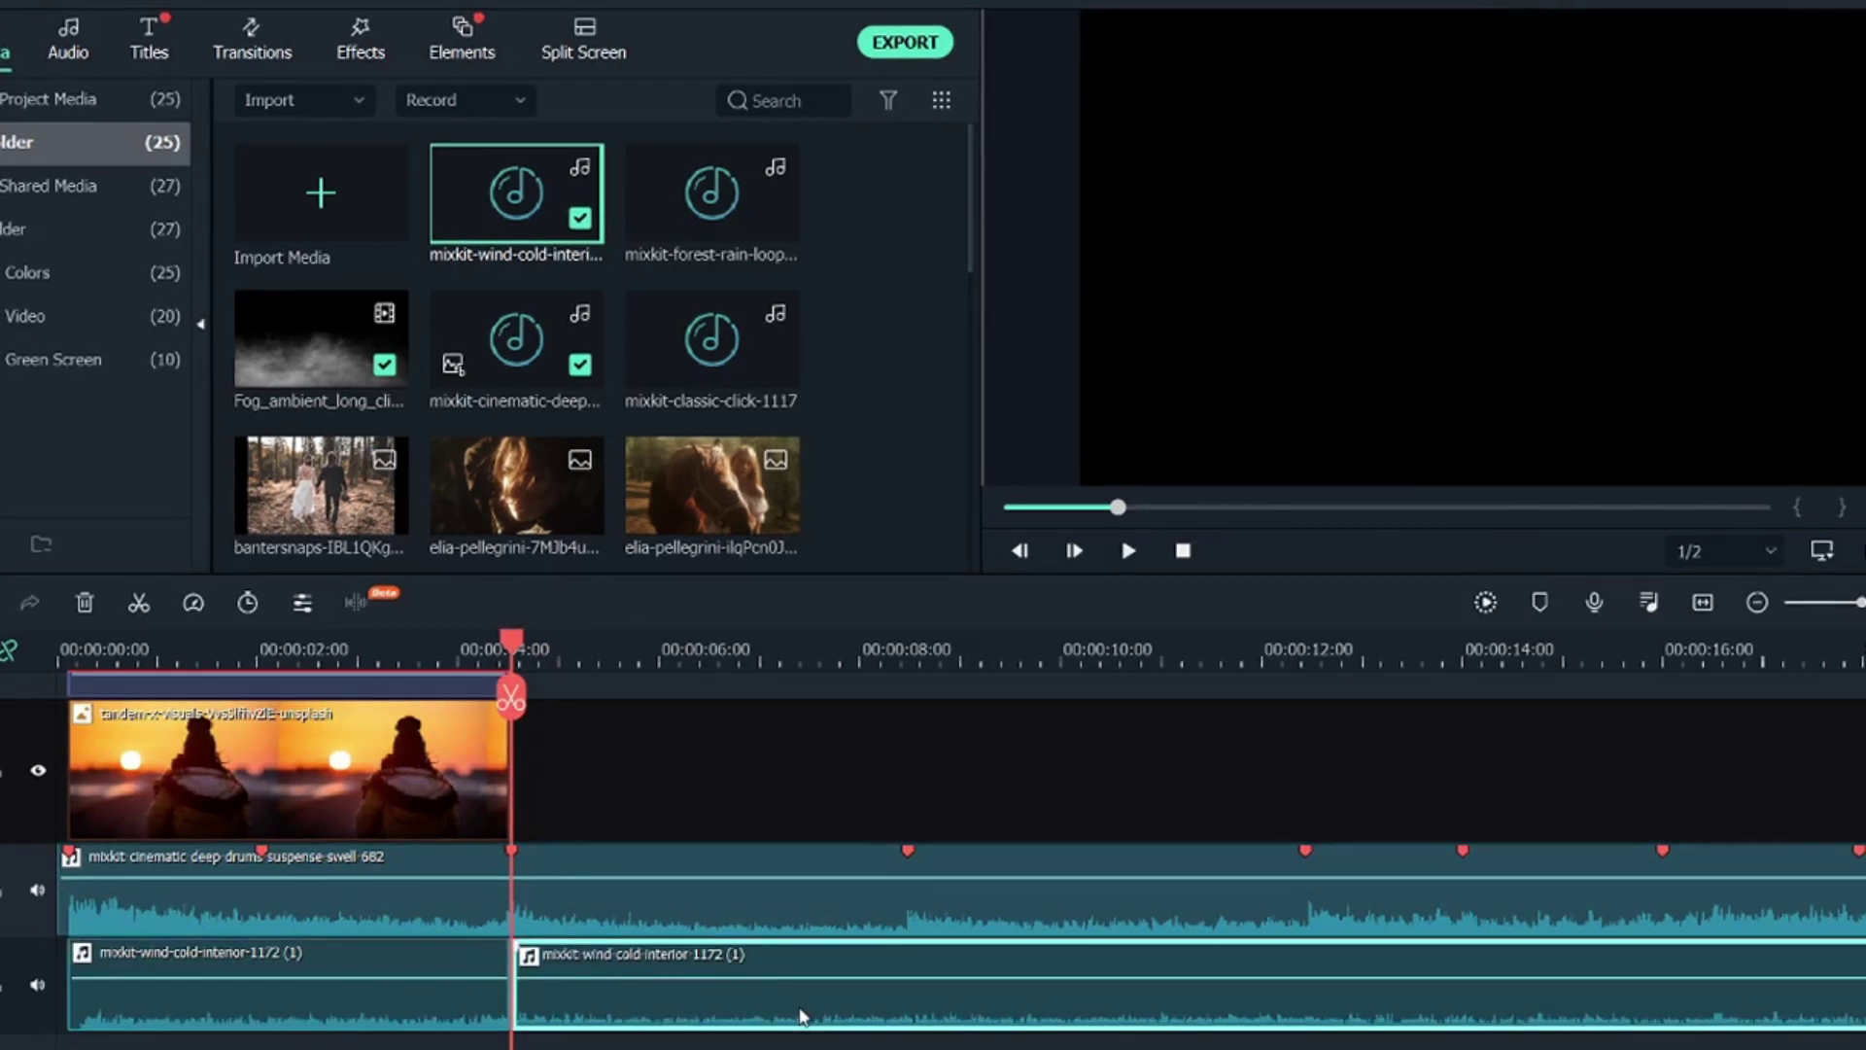
pyautogui.press('Delete')
# Add the photo of the wedding couple in the forest right after the sunset photo and shorten it to a brief flash
pyautogui.scroll(2, 855, 943)
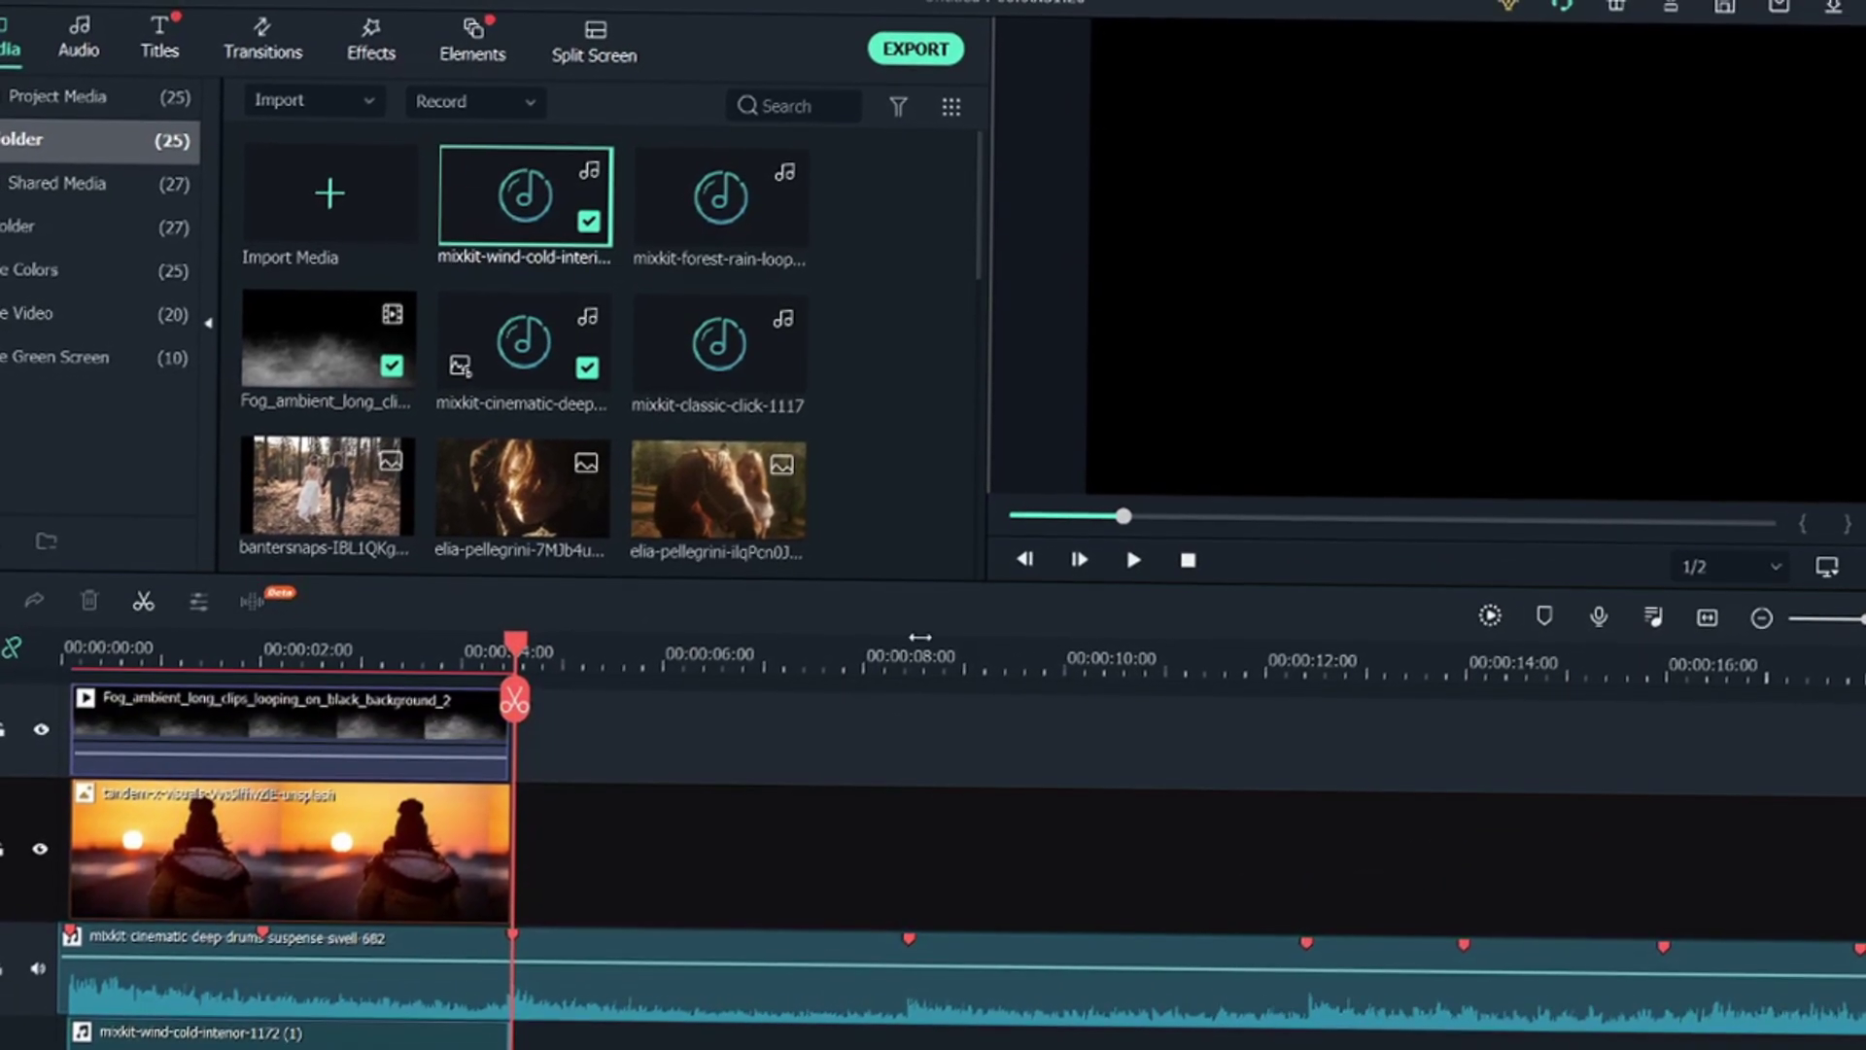
pyautogui.moveTo(919, 636); pyautogui.dragTo(772, 636)
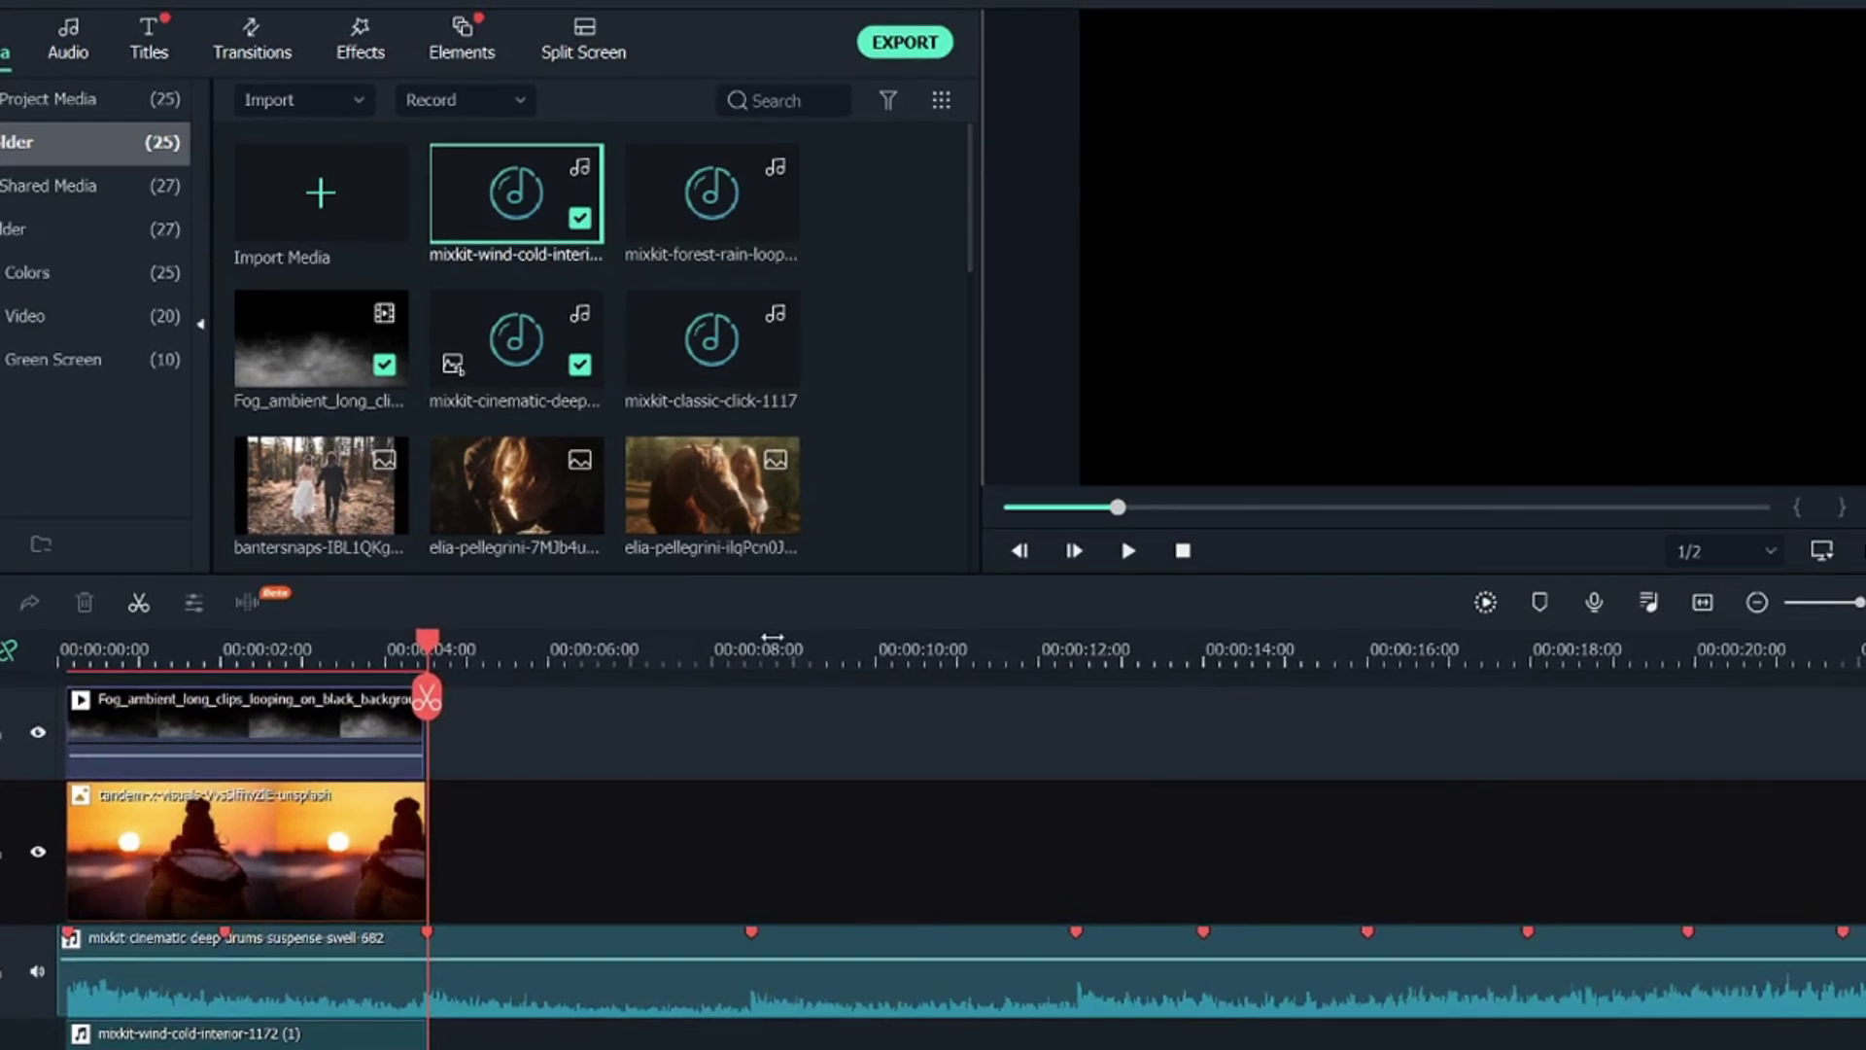
pyautogui.moveTo(321, 483); pyautogui.dragTo(446, 876)
pyautogui.moveTo(833, 830); pyautogui.dragTo(454, 844)
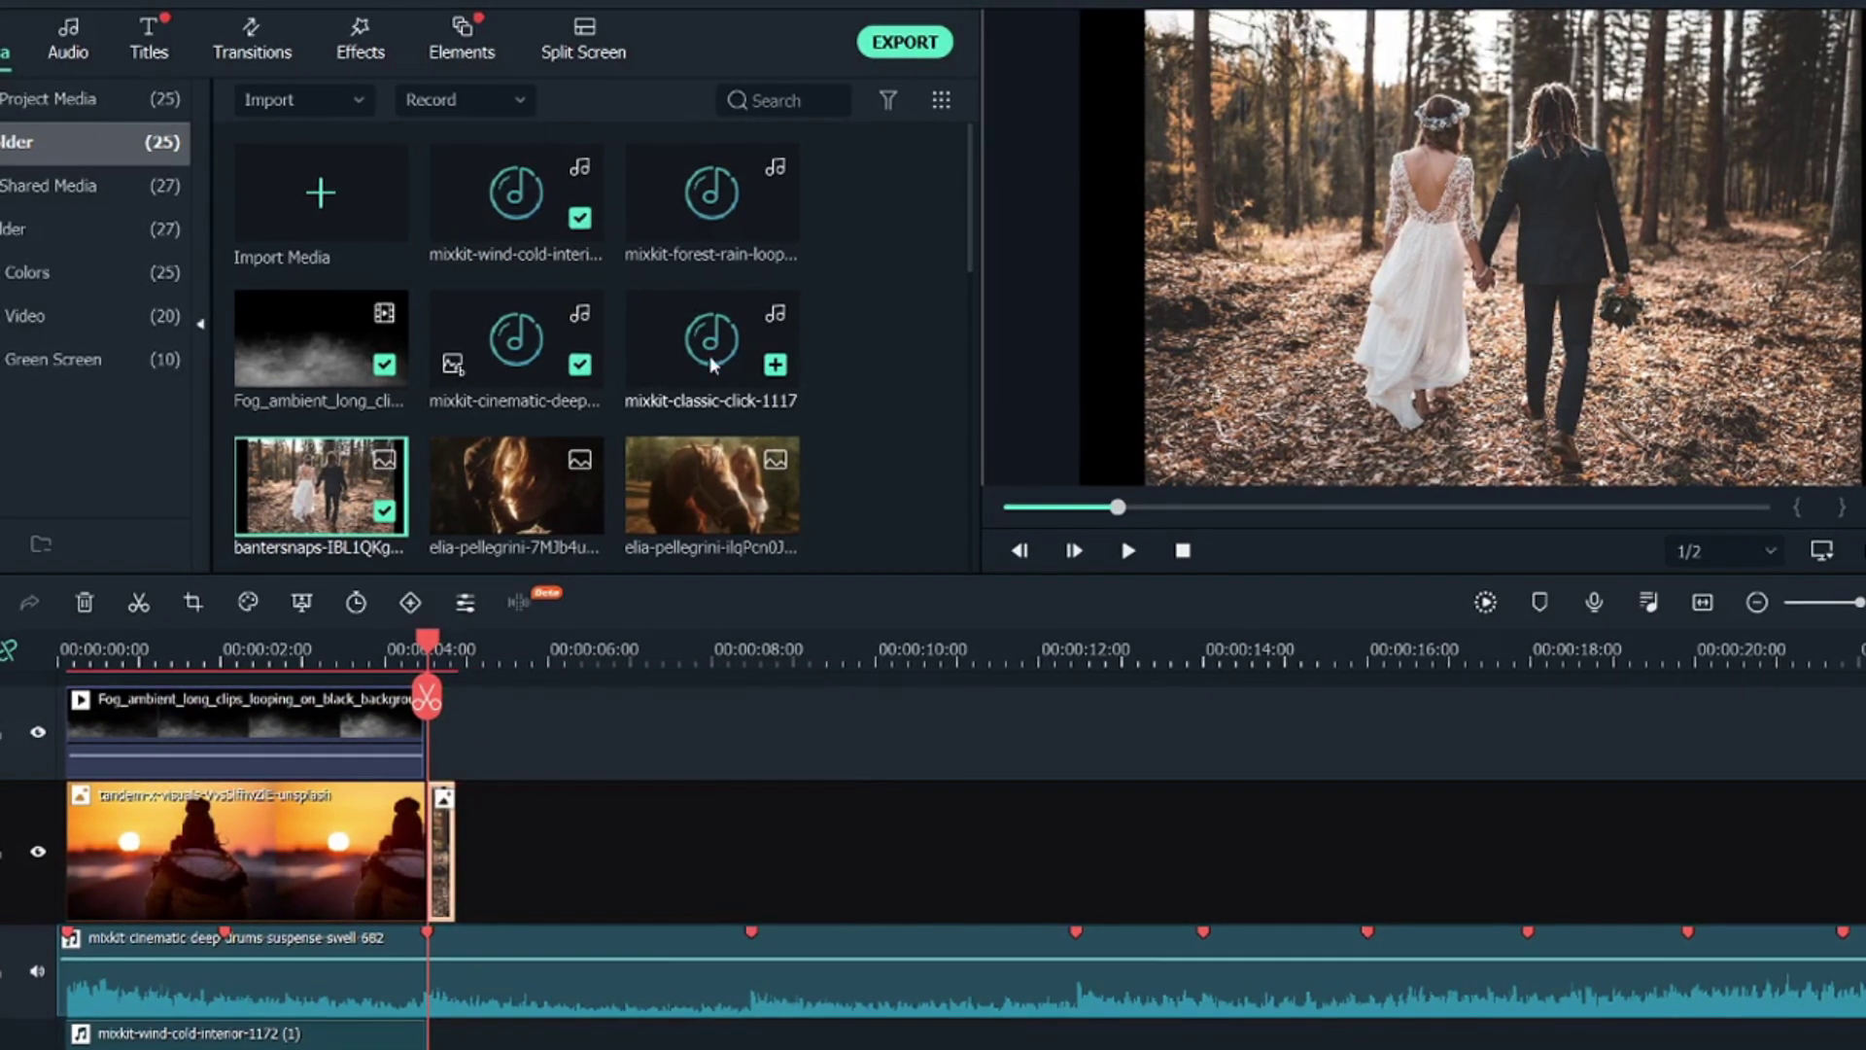
# Add the mixkit-classic-click-1117 sound beneath the short couple photo, on the same audio track as the wind sound
pyautogui.moveTo(686, 354); pyautogui.dragTo(564, 992)
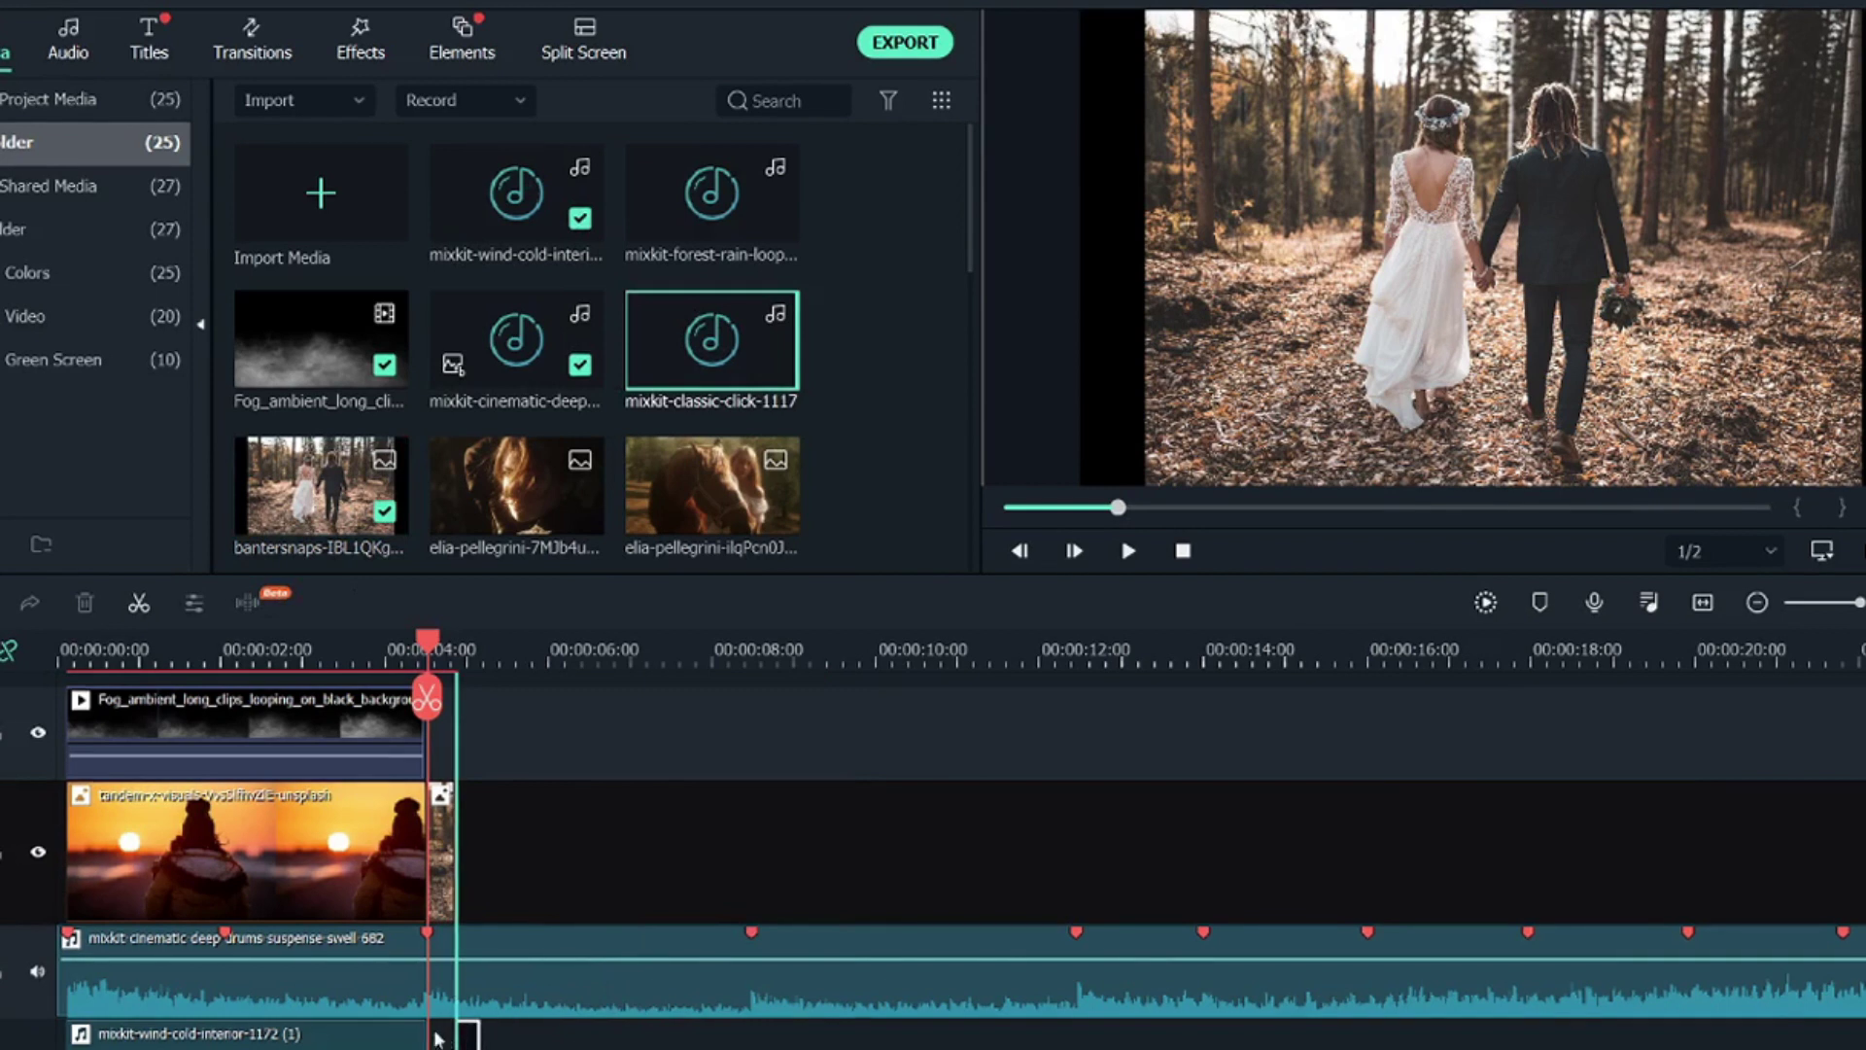
pyautogui.moveTo(431, 1036); pyautogui.dragTo(431, 1036)
pyautogui.scroll(3, 749, 802)
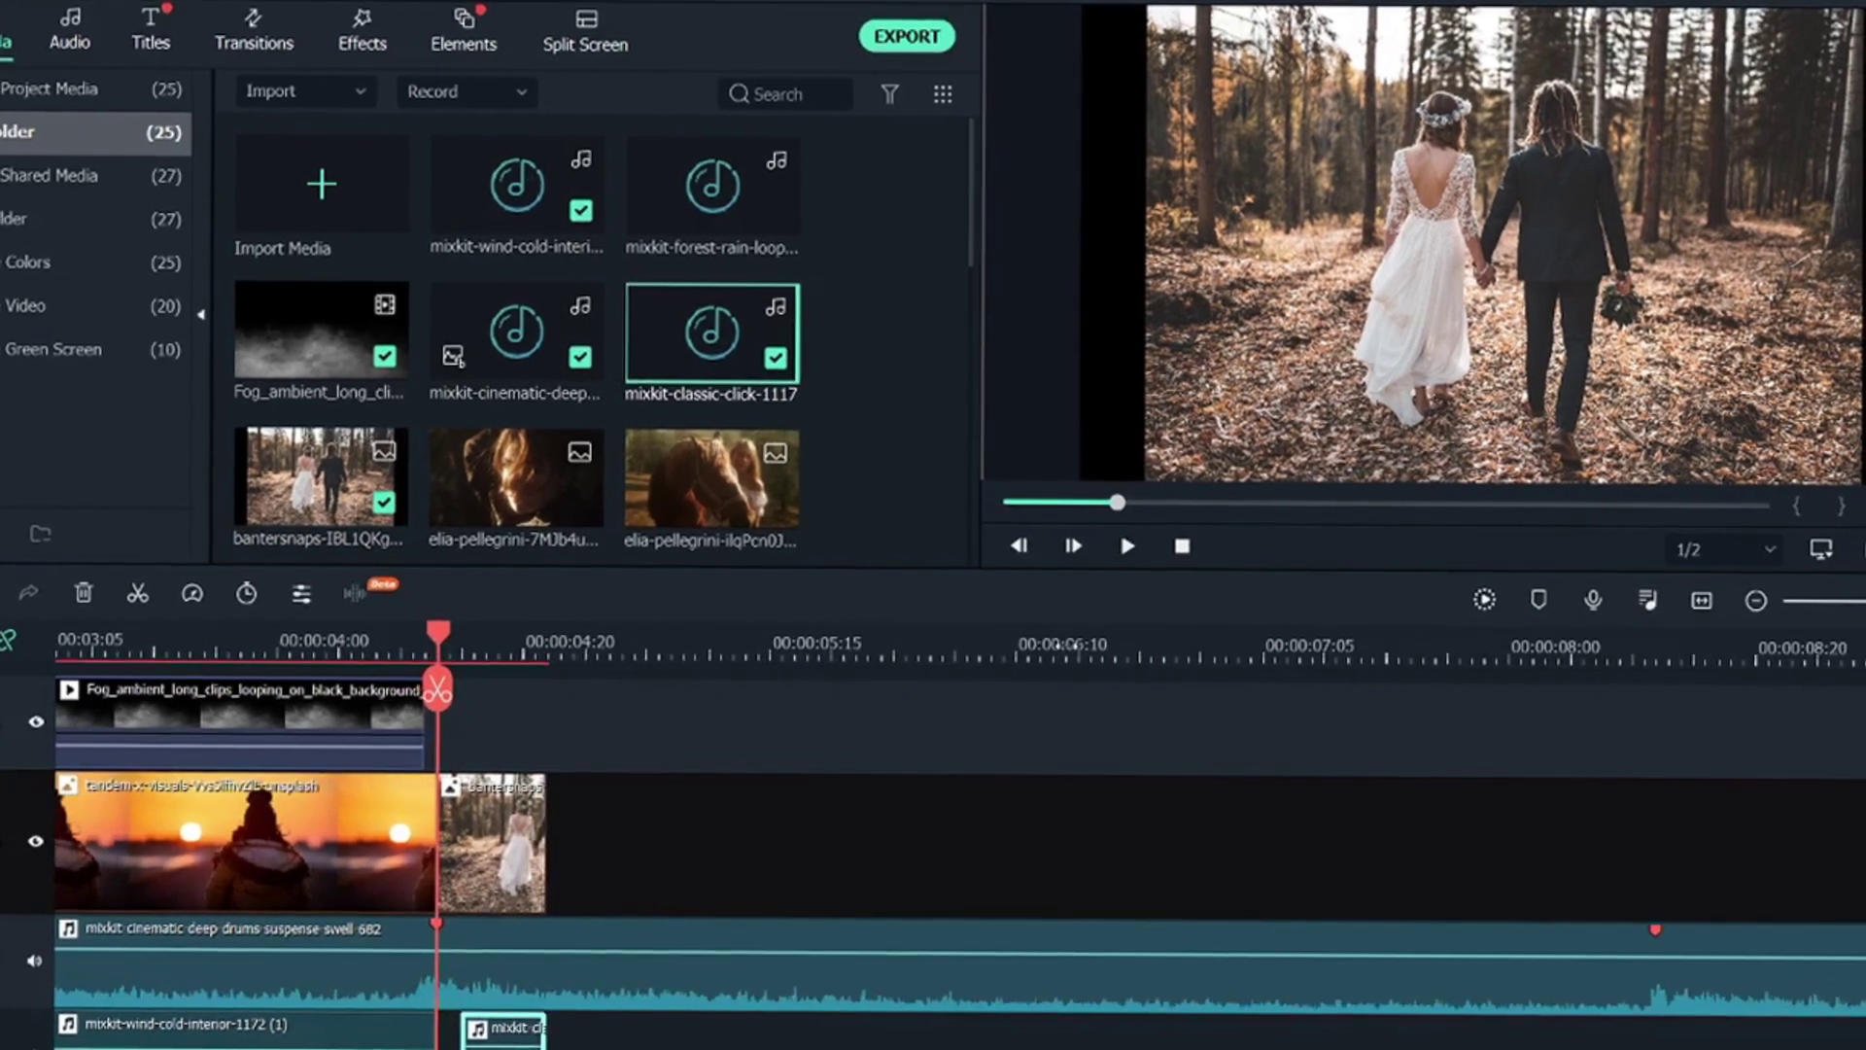
pyautogui.scroll(-1, 812, 766)
# Trim the end of the couple photo to line up with the peak of the click sound
pyautogui.click(502, 661)
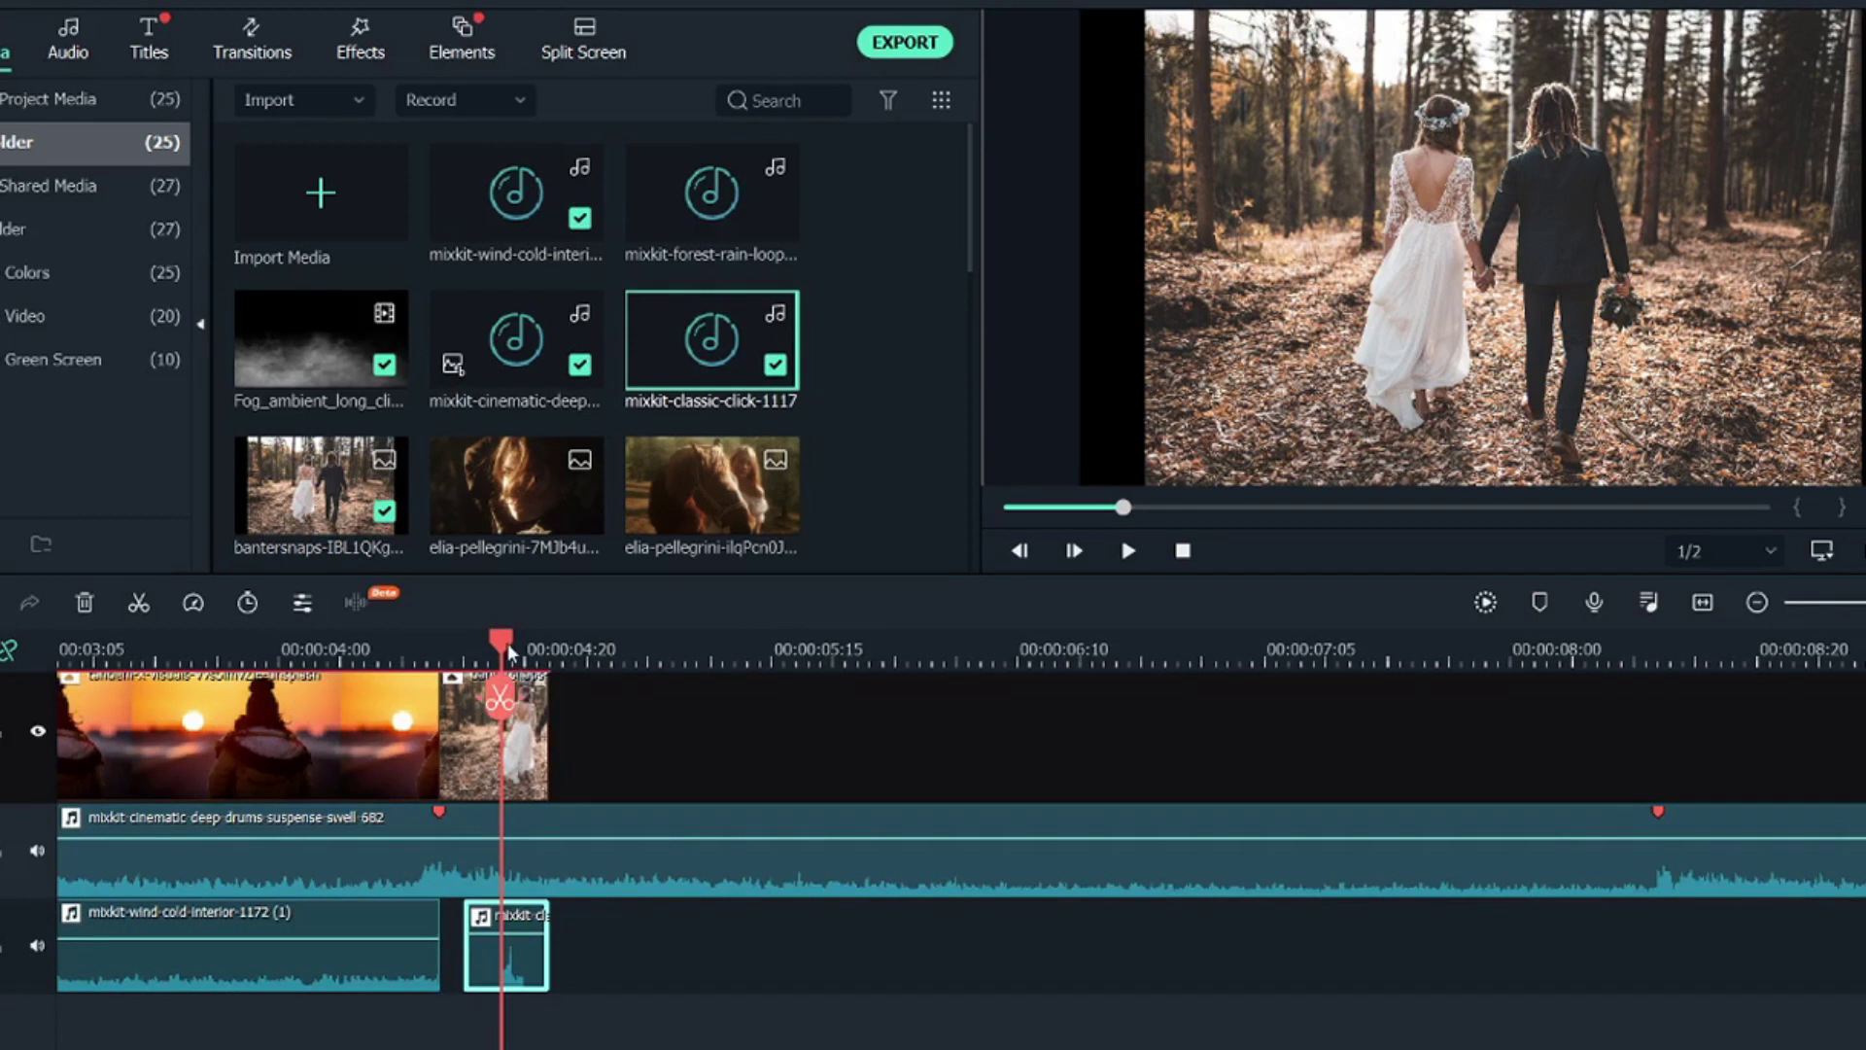
pyautogui.click(535, 734)
pyautogui.moveTo(547, 730); pyautogui.dragTo(512, 730)
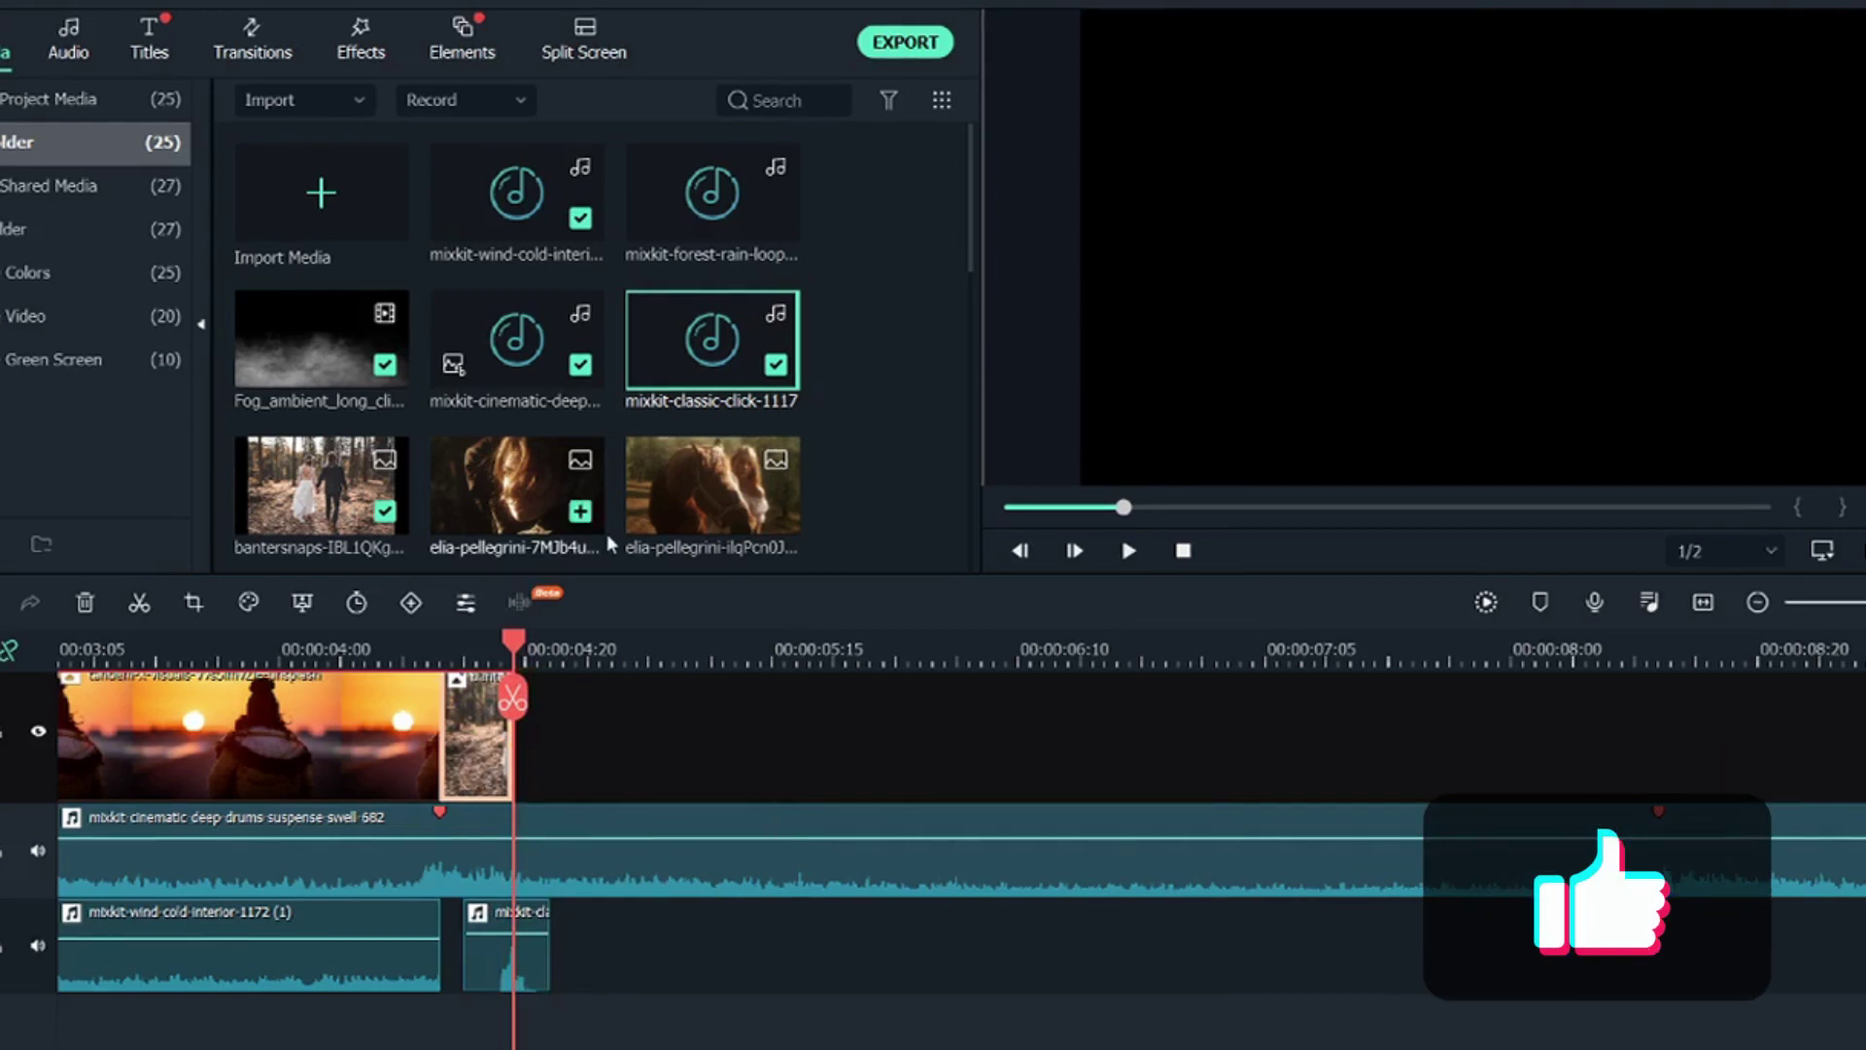
pyautogui.moveTo(318, 497); pyautogui.dragTo(514, 766)
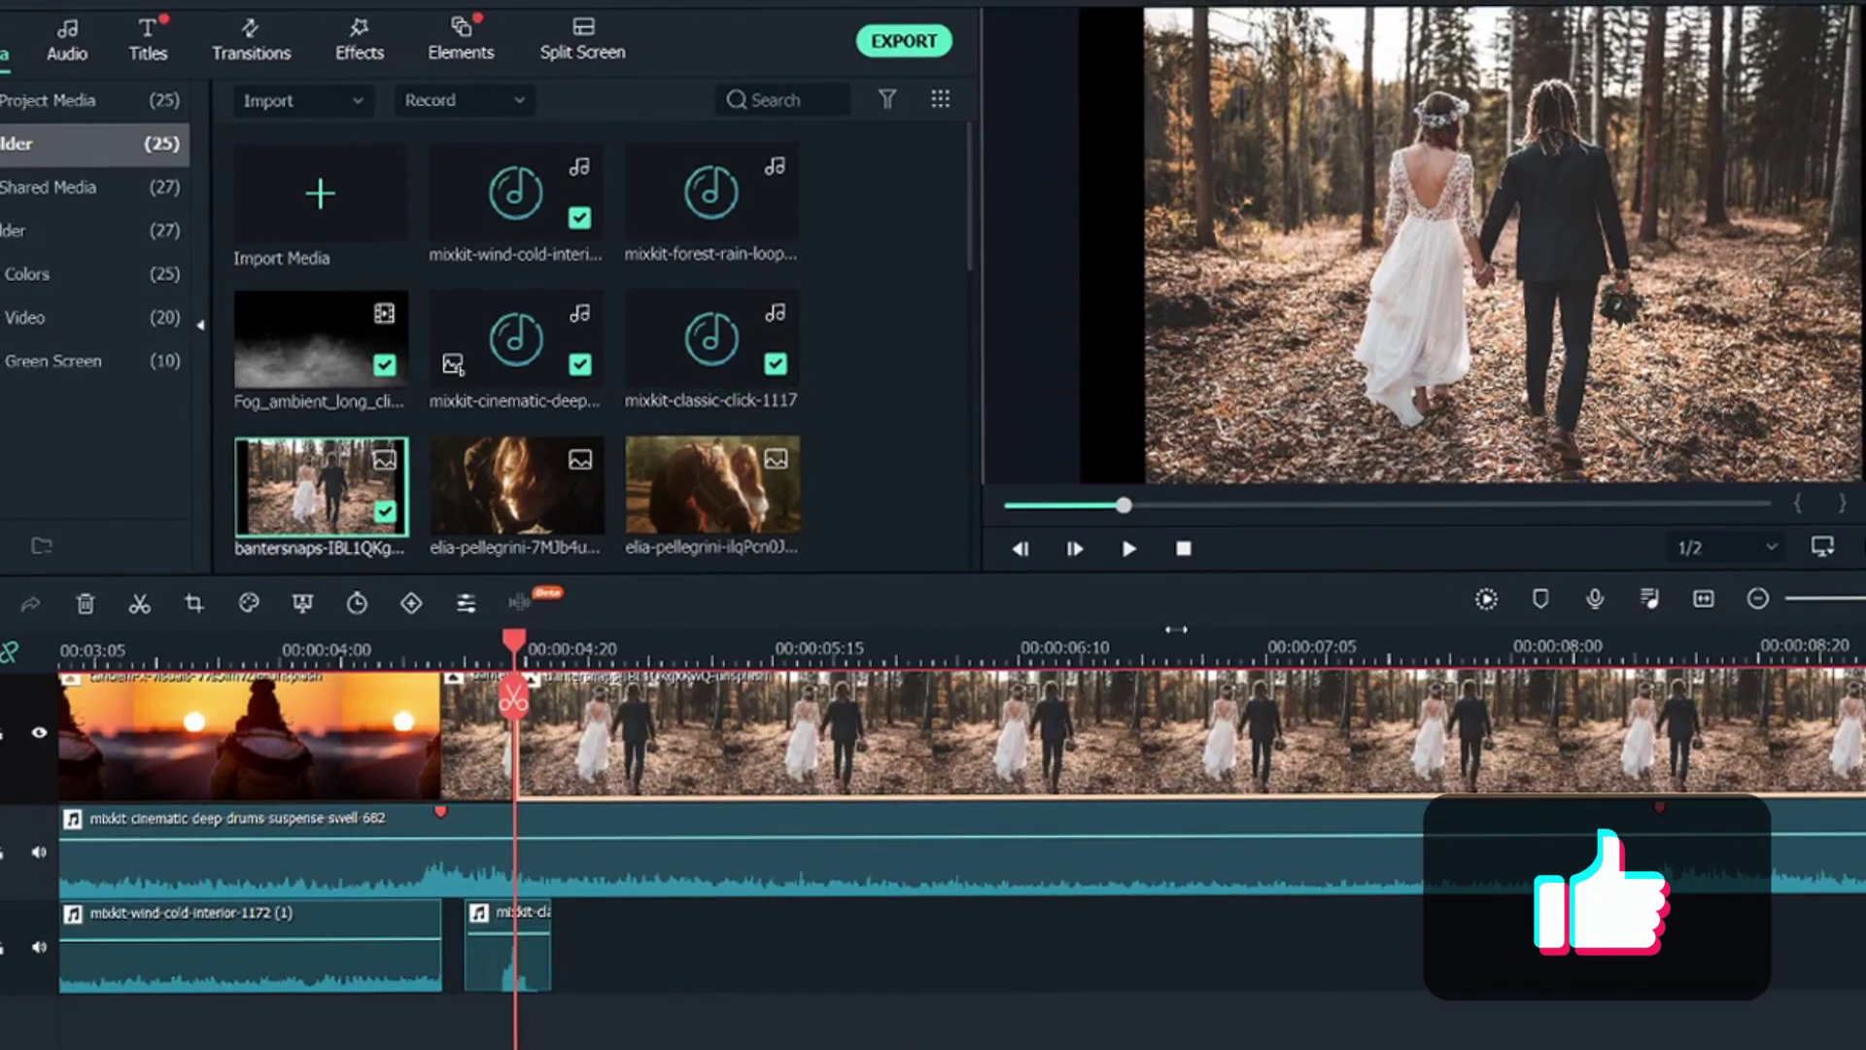
pyautogui.hotkey('shift', 'z')
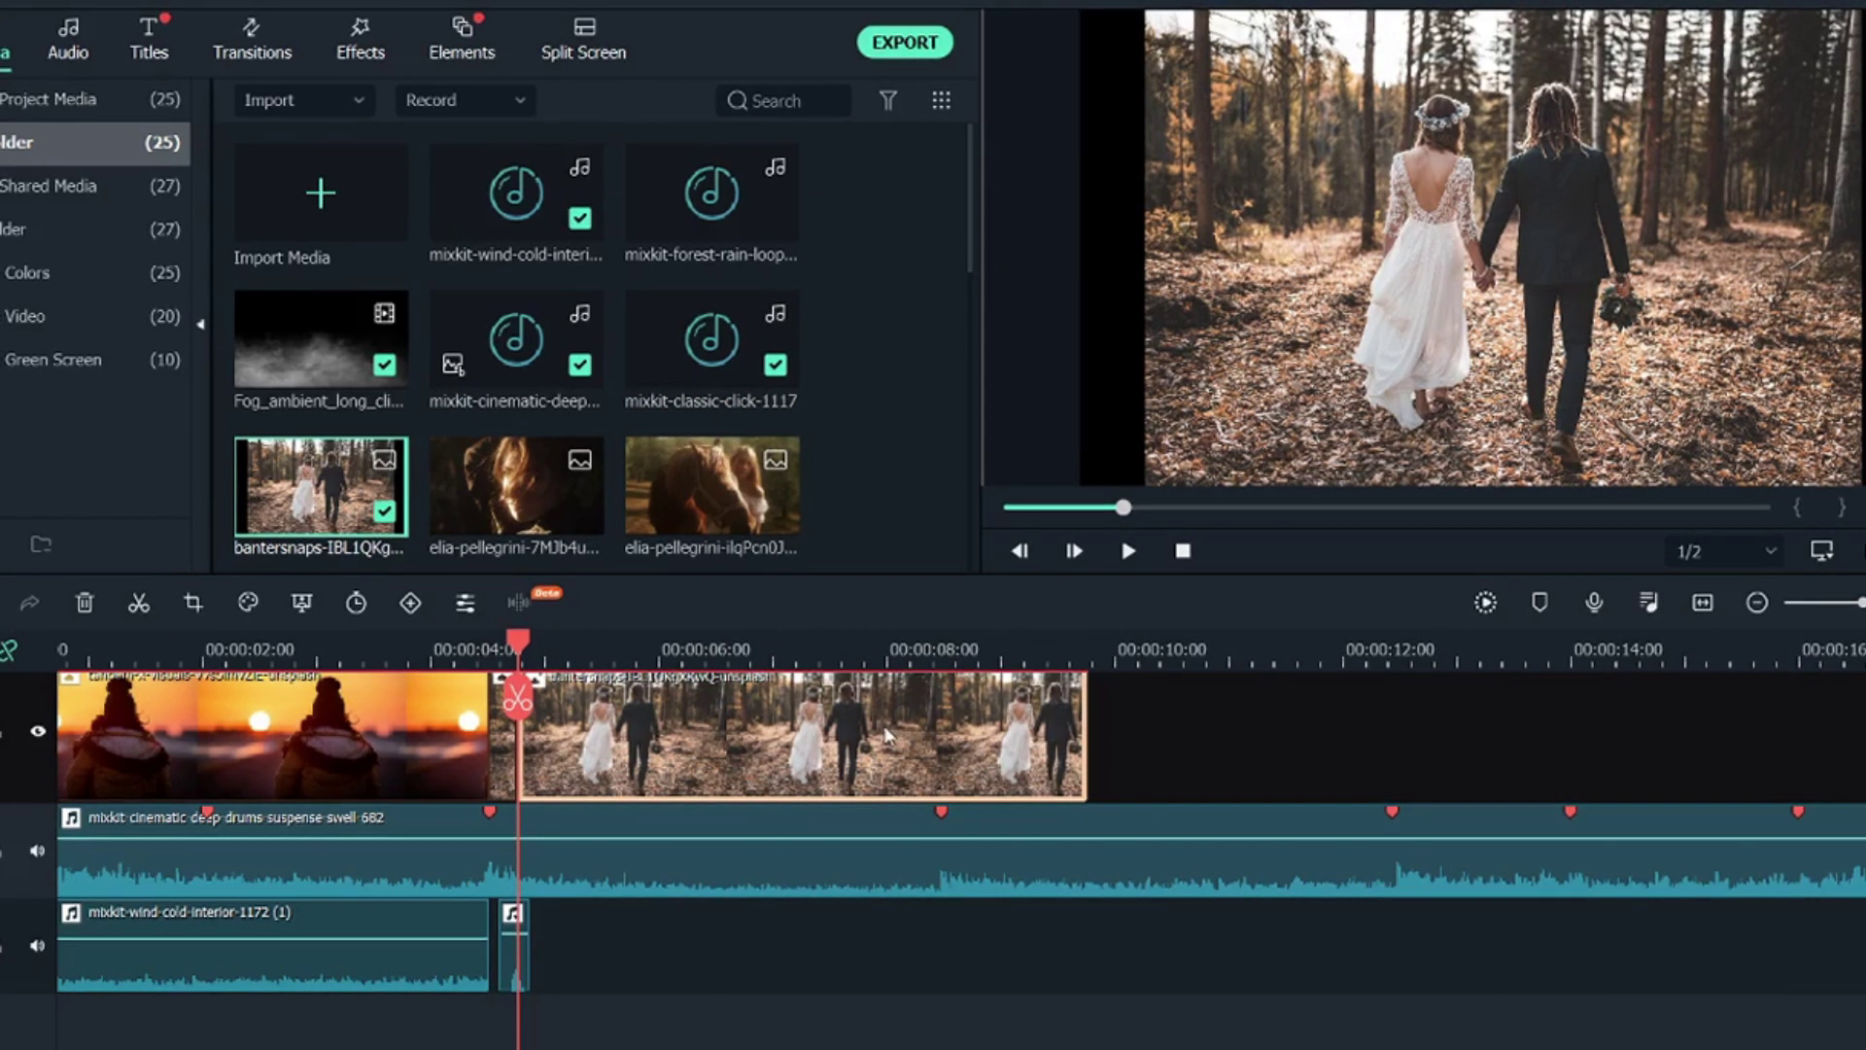
pyautogui.press('Delete')
# Place the portrait photo of the woman with hair across her face directly after the short couple photo
pyautogui.moveTo(533, 536); pyautogui.dragTo(522, 747)
pyautogui.moveTo(1092, 711); pyautogui.dragTo(1090, 711)
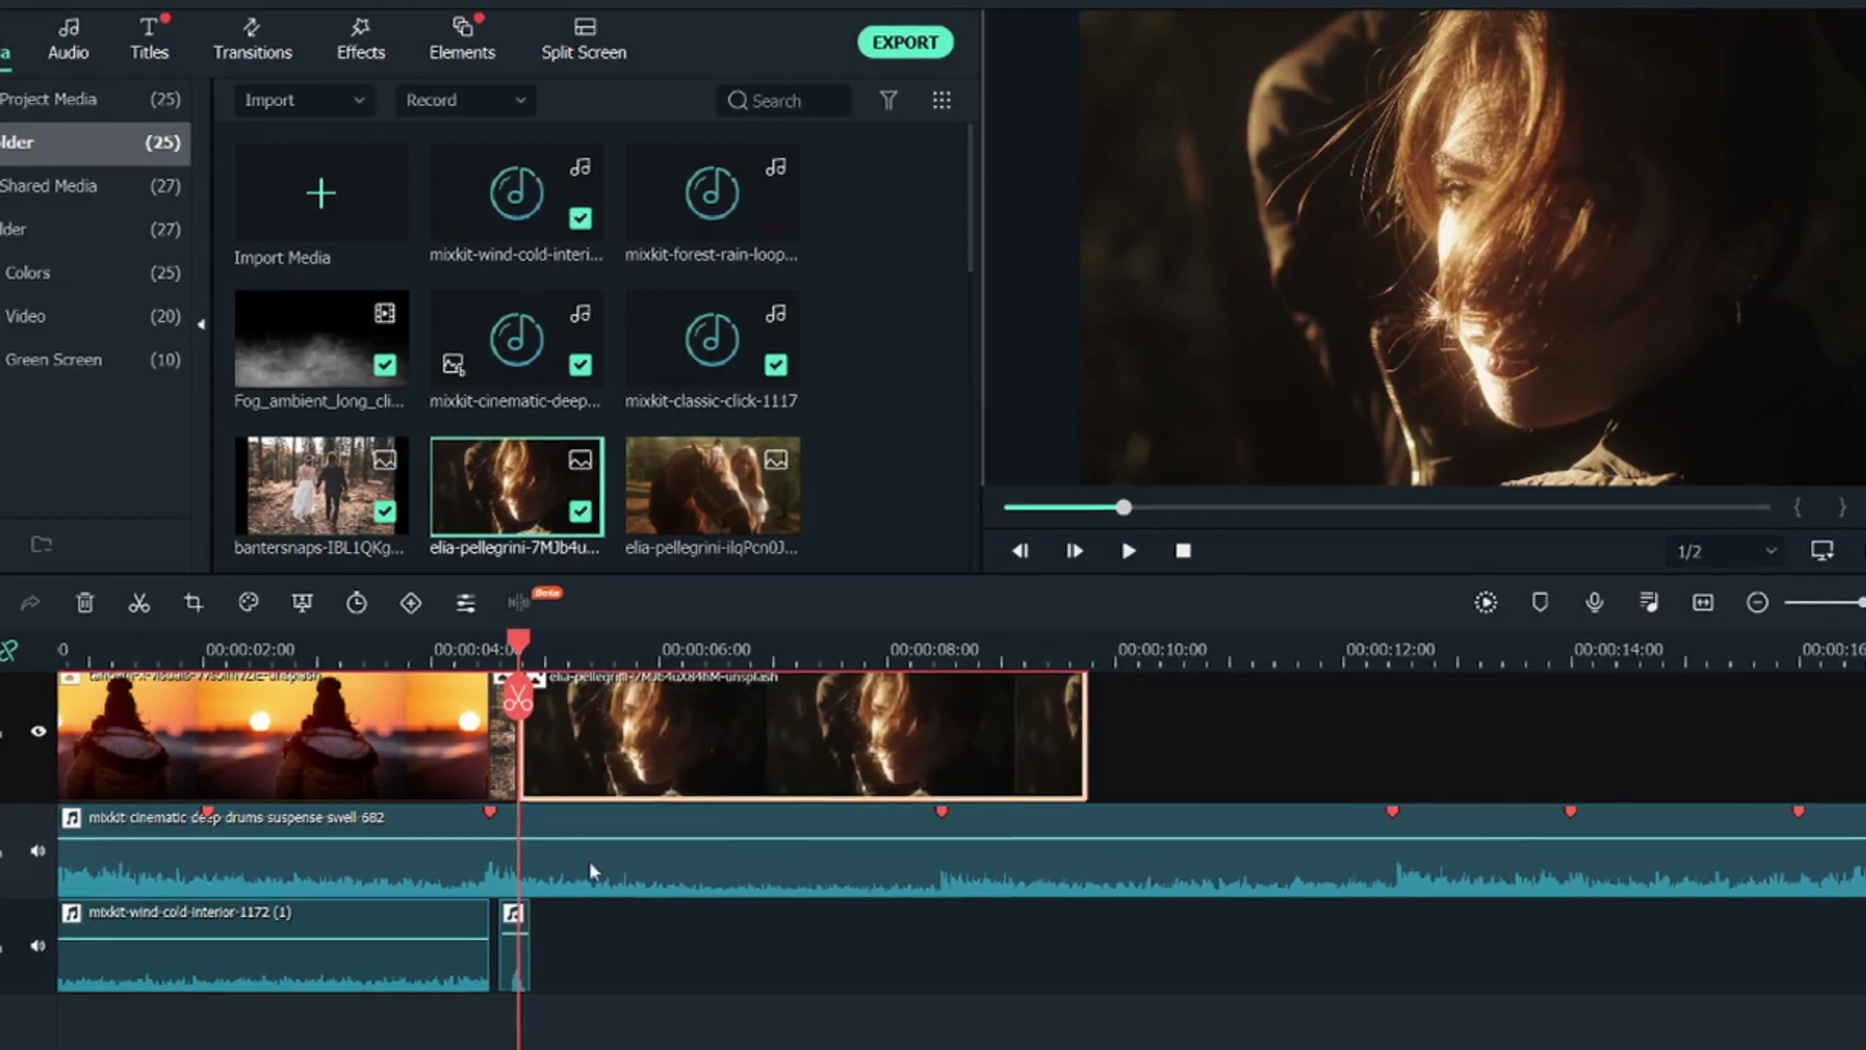
pyautogui.moveTo(698, 642); pyautogui.dragTo(899, 646)
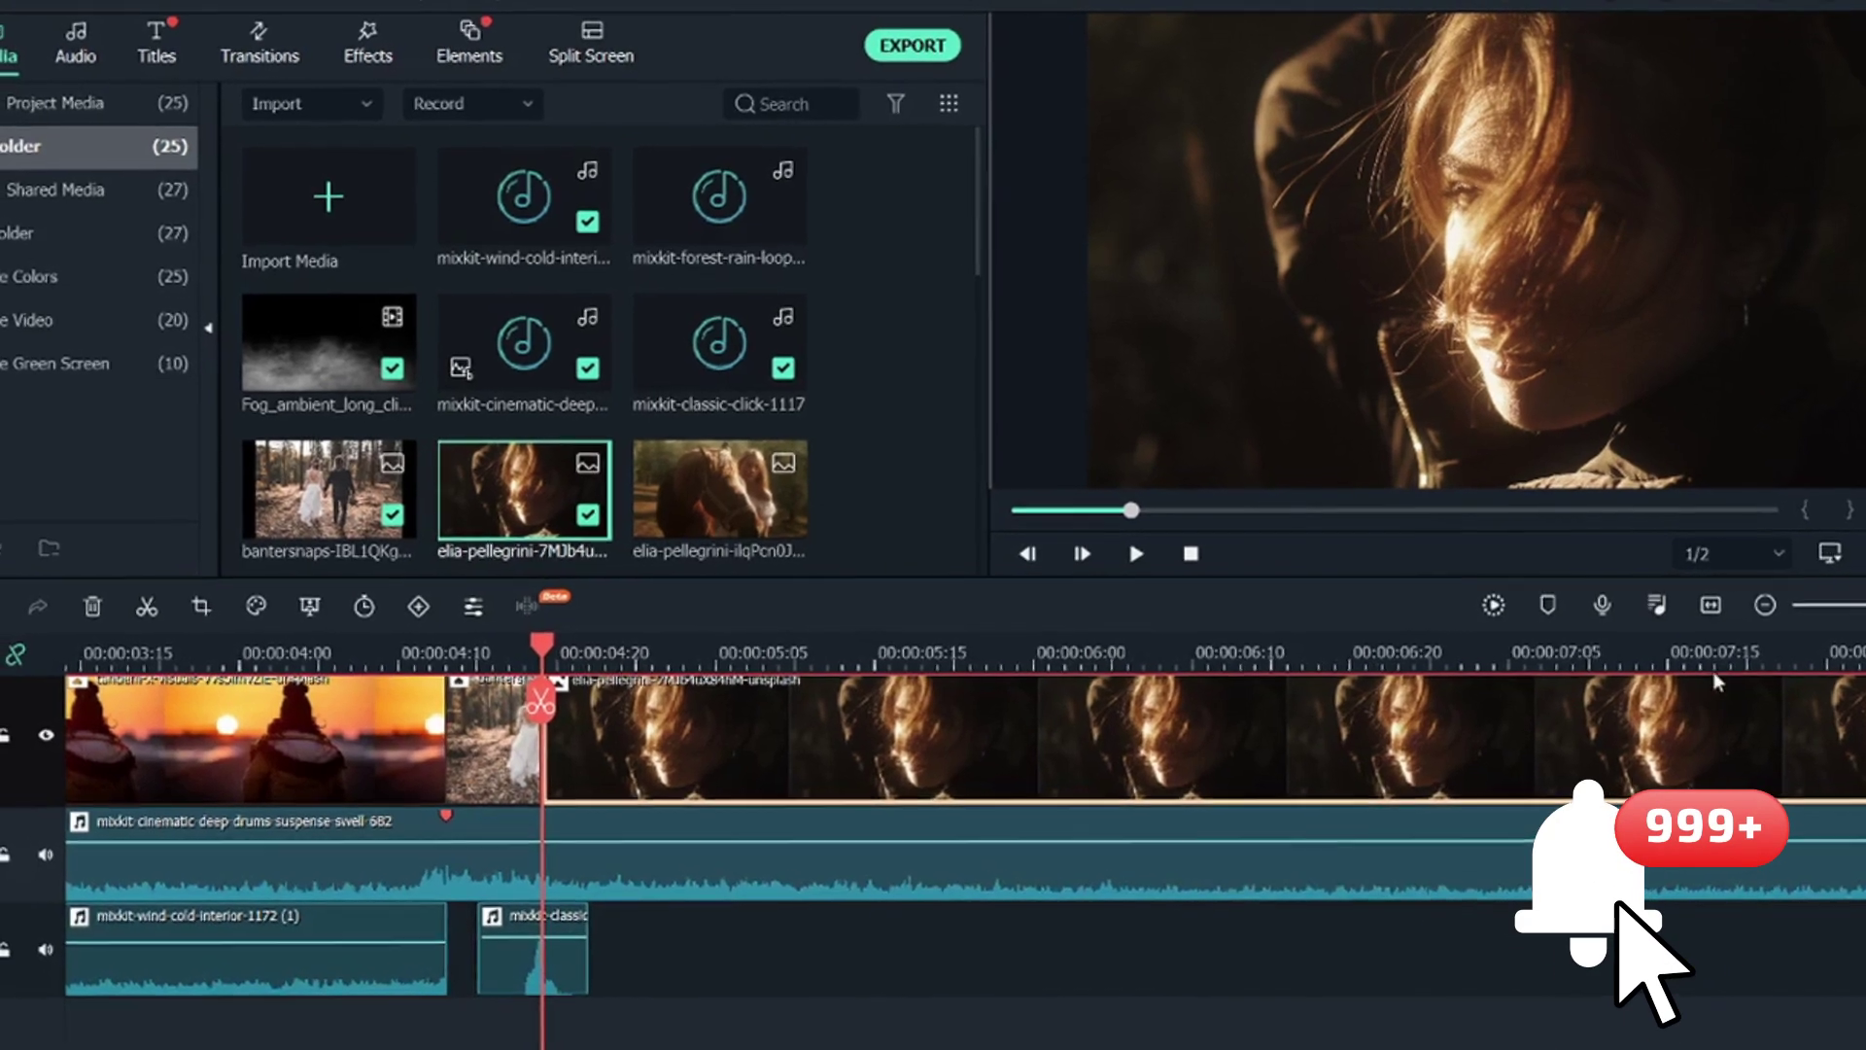
pyautogui.scroll(-2, 1351, 708)
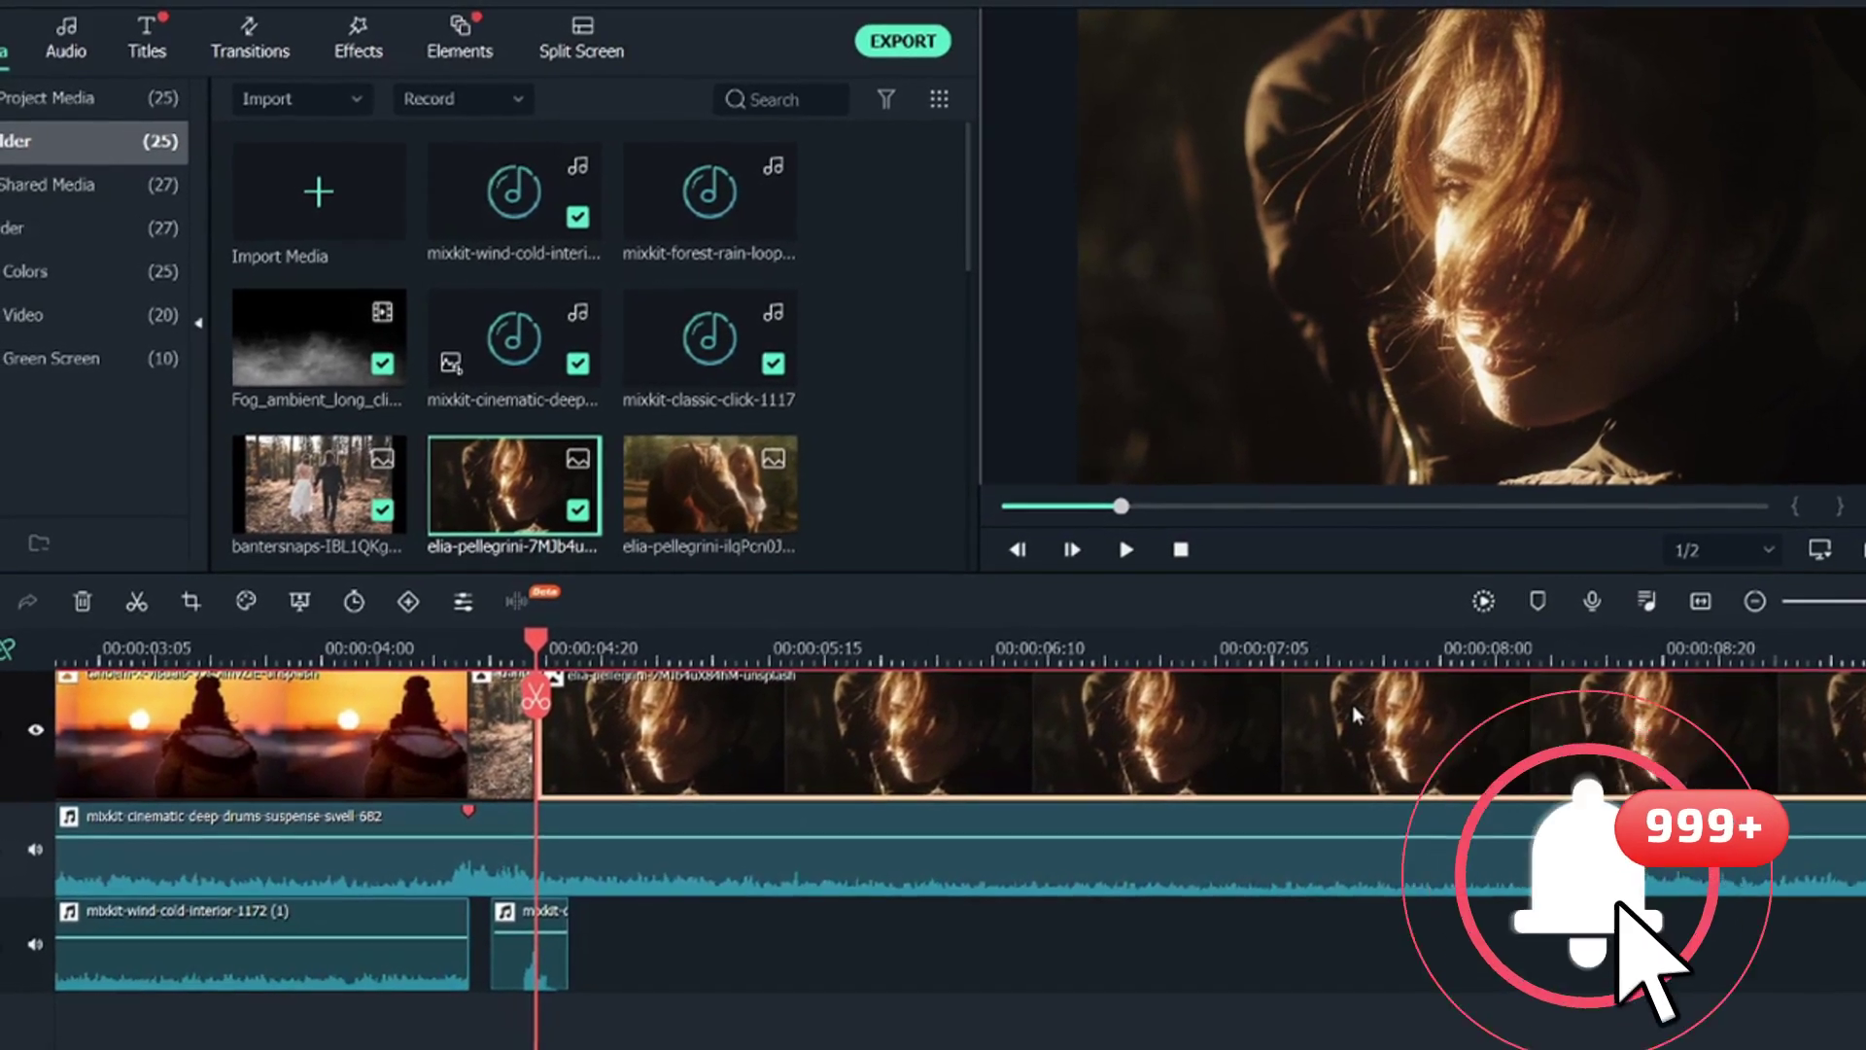
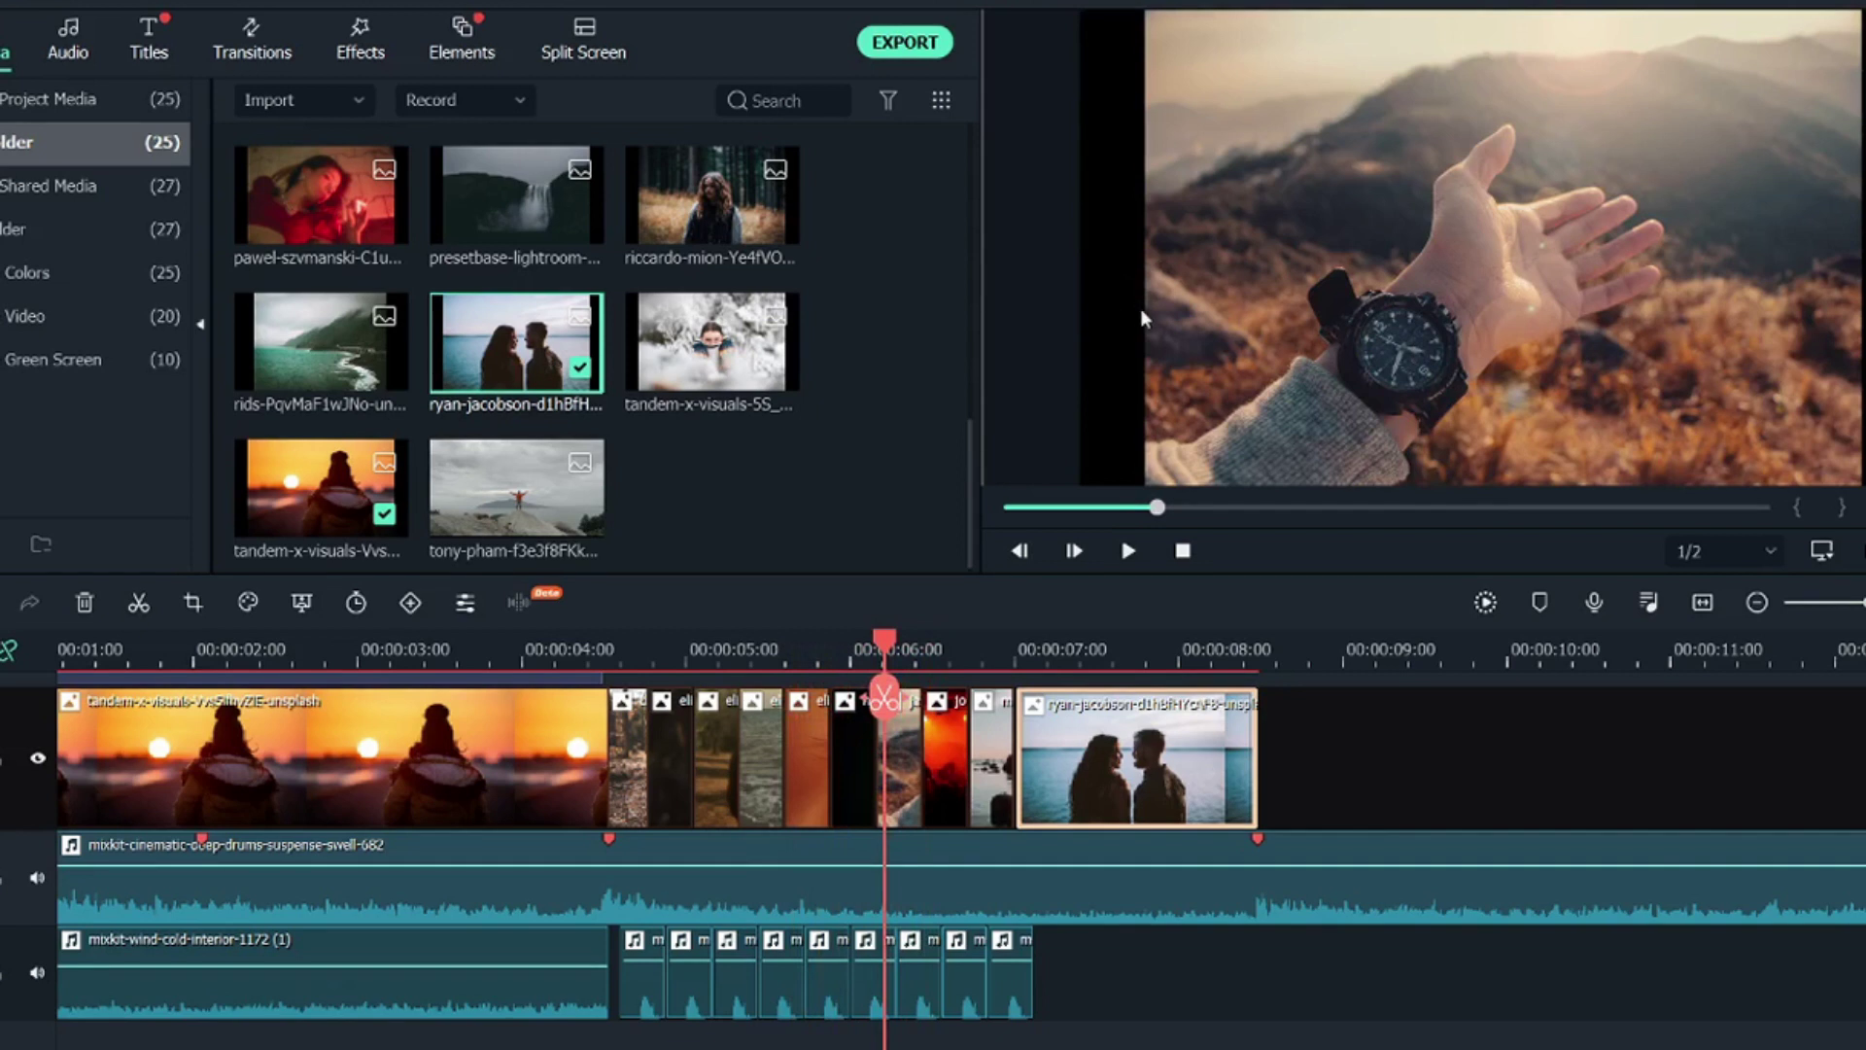
# Open Pan & Zoom for the short wedding couple photo and set its frame ratio to 16:9
pyautogui.moveTo(873, 646); pyautogui.dragTo(622, 649)
pyautogui.click(634, 768)
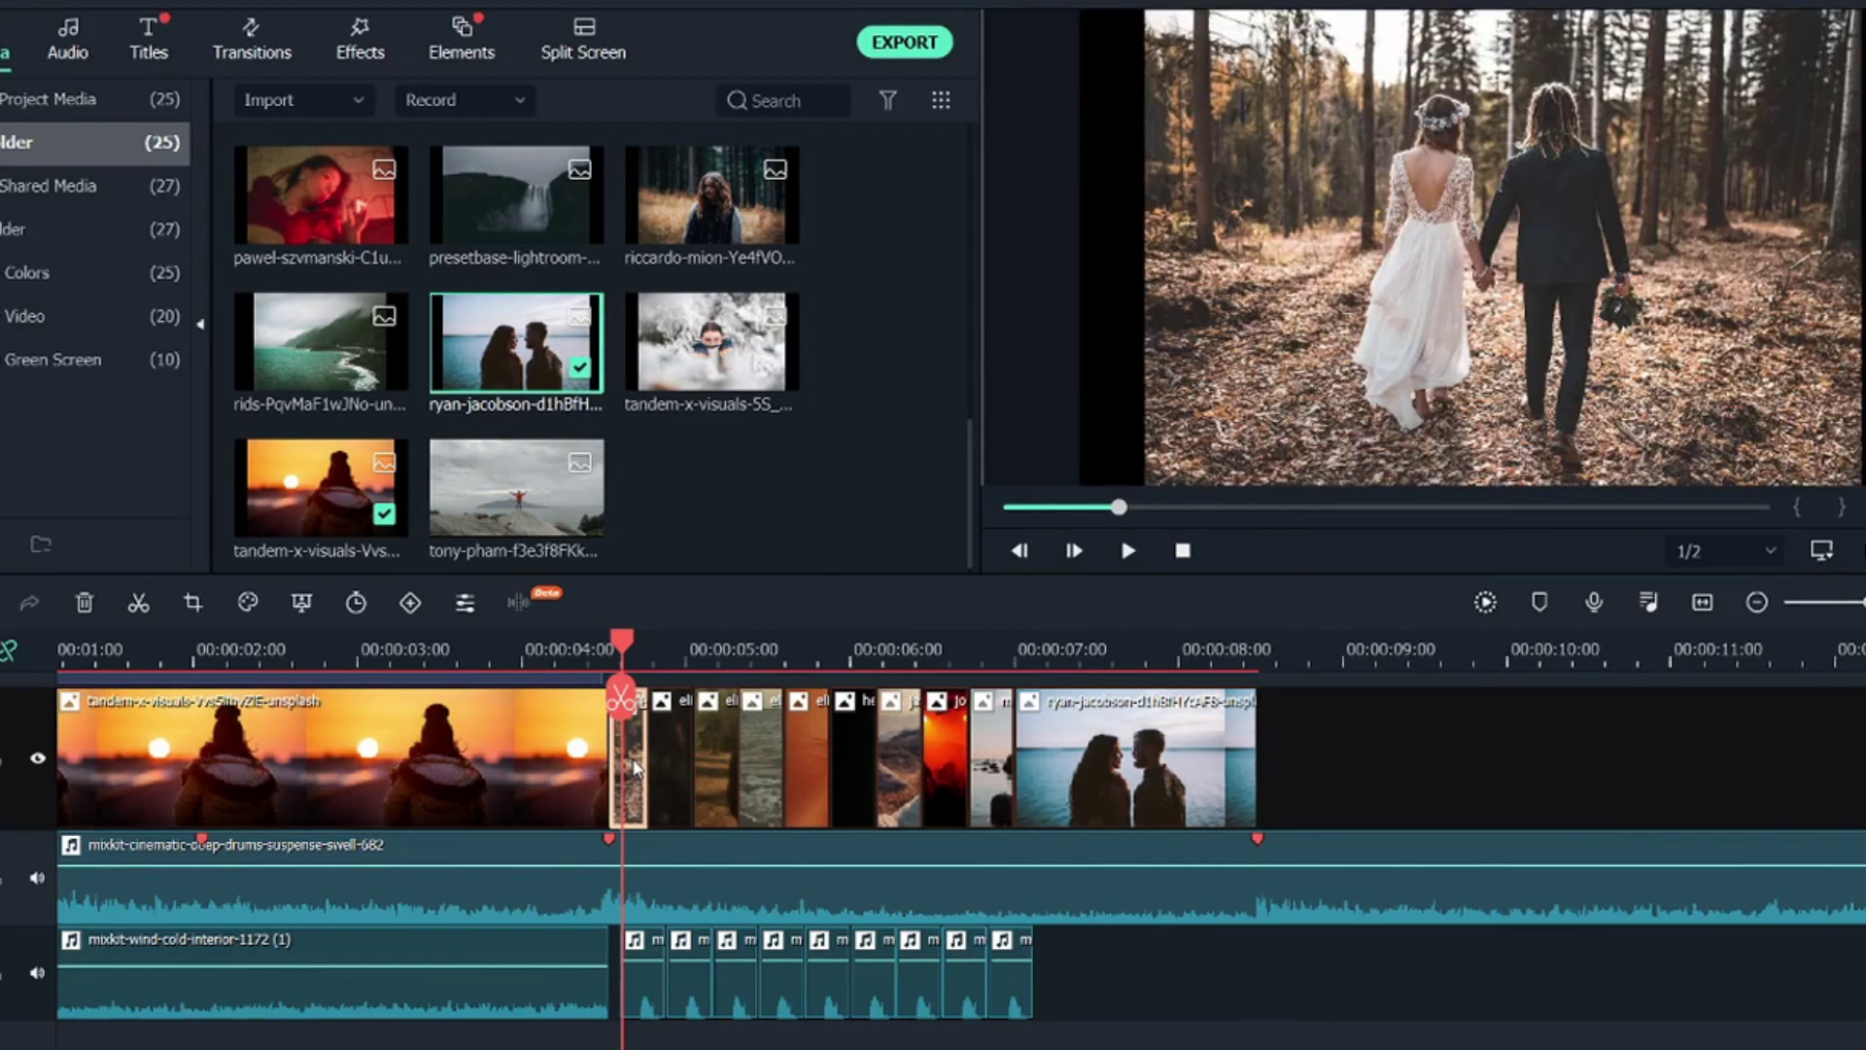
pyautogui.rightClick(634, 768)
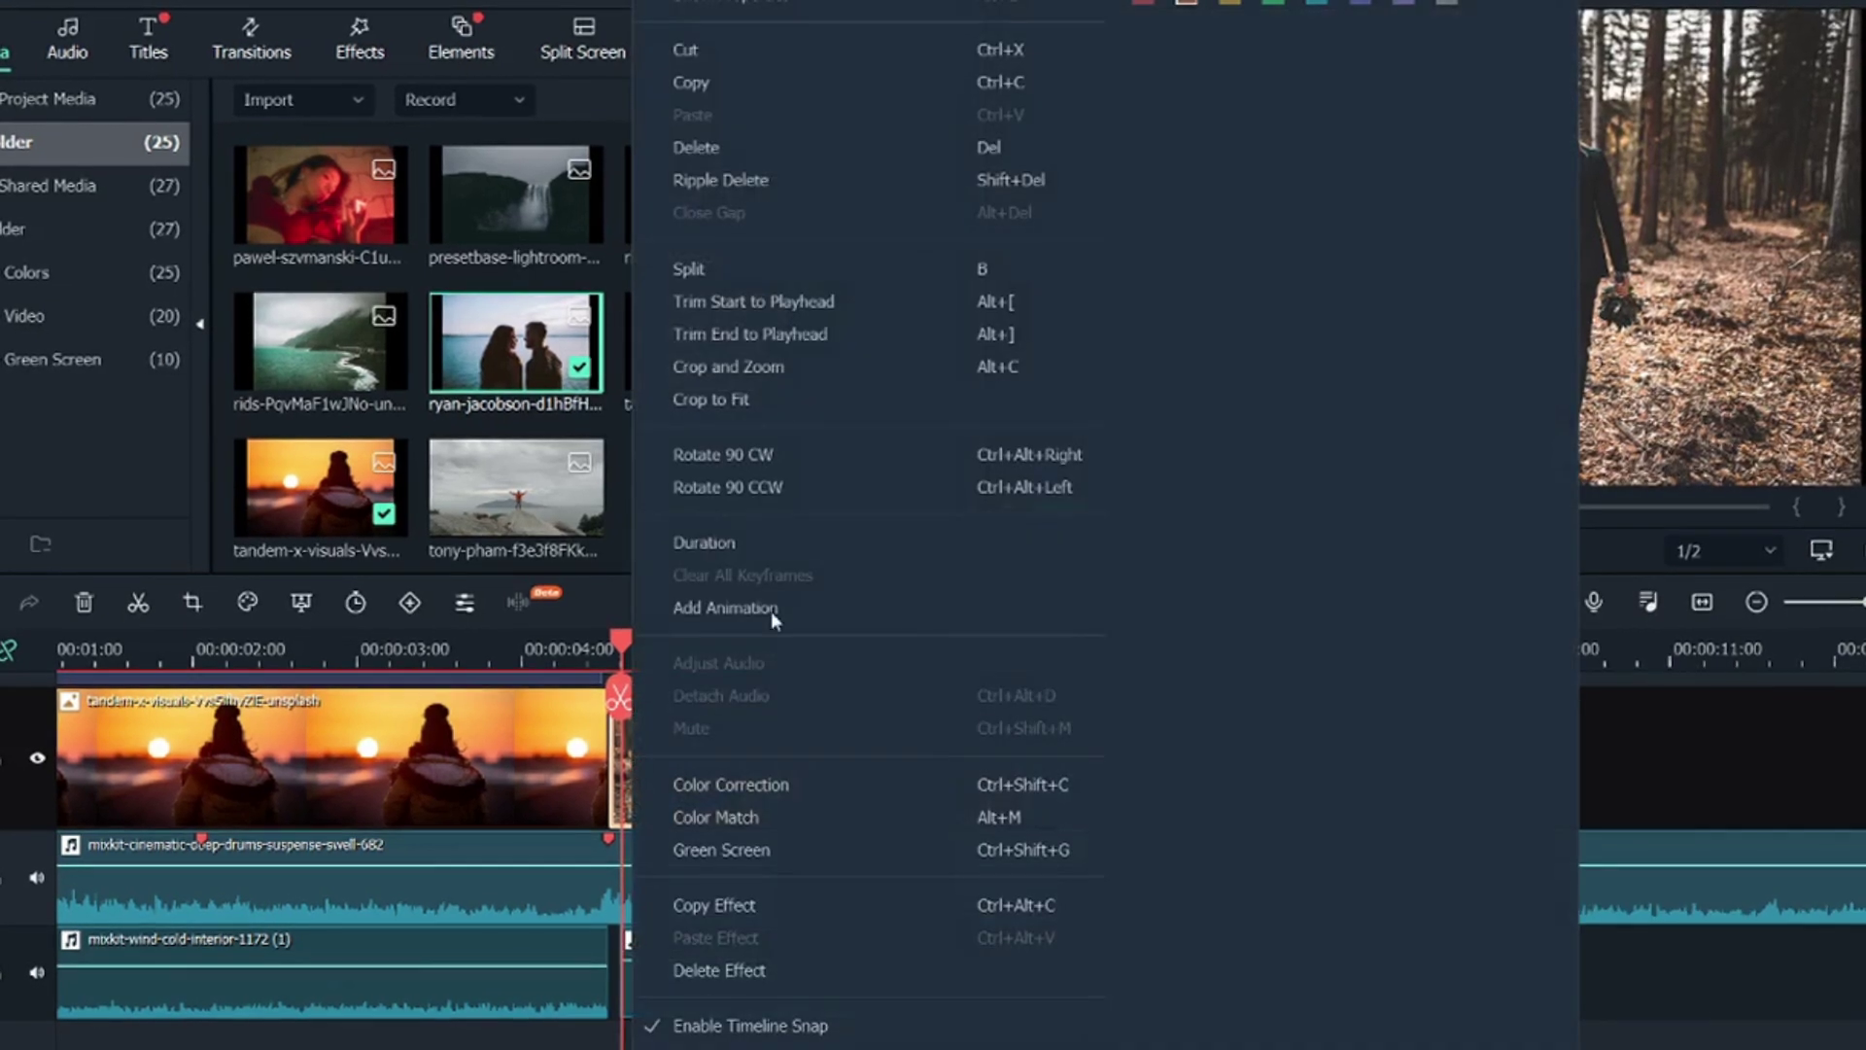
pyautogui.click(780, 367)
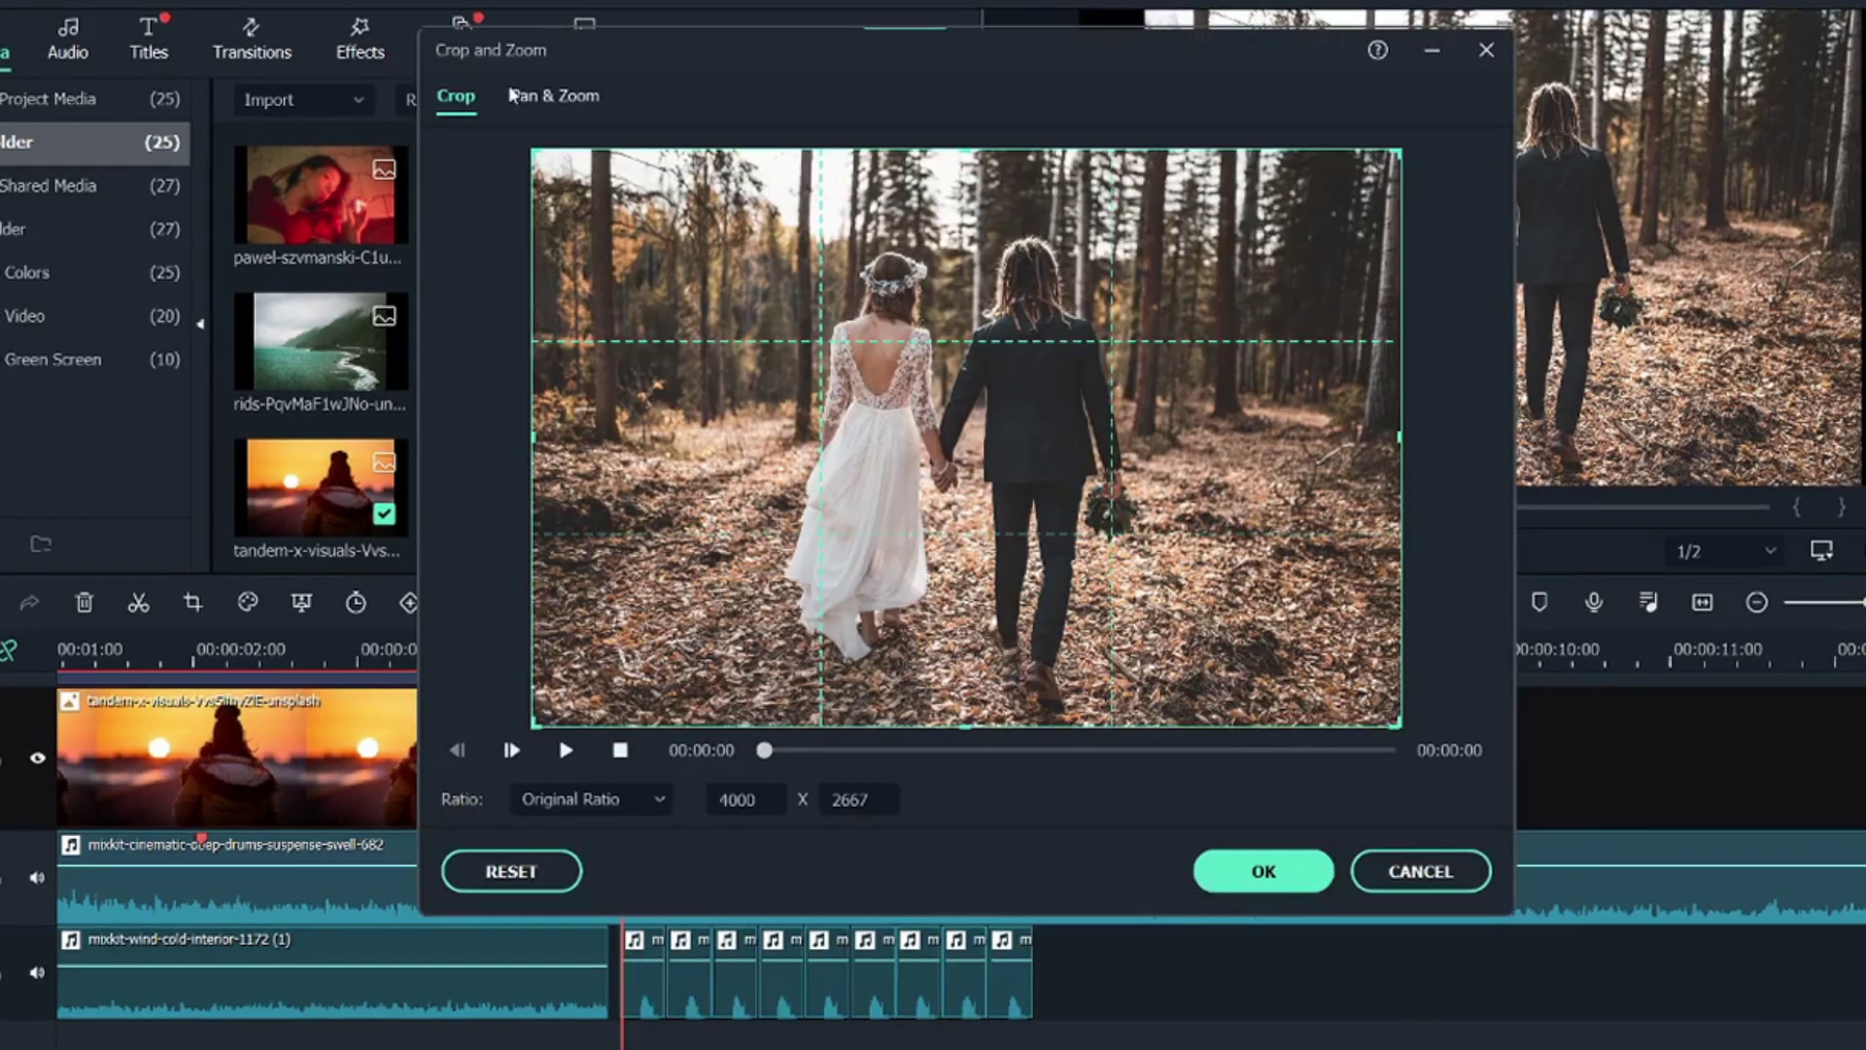
pyautogui.click(515, 95)
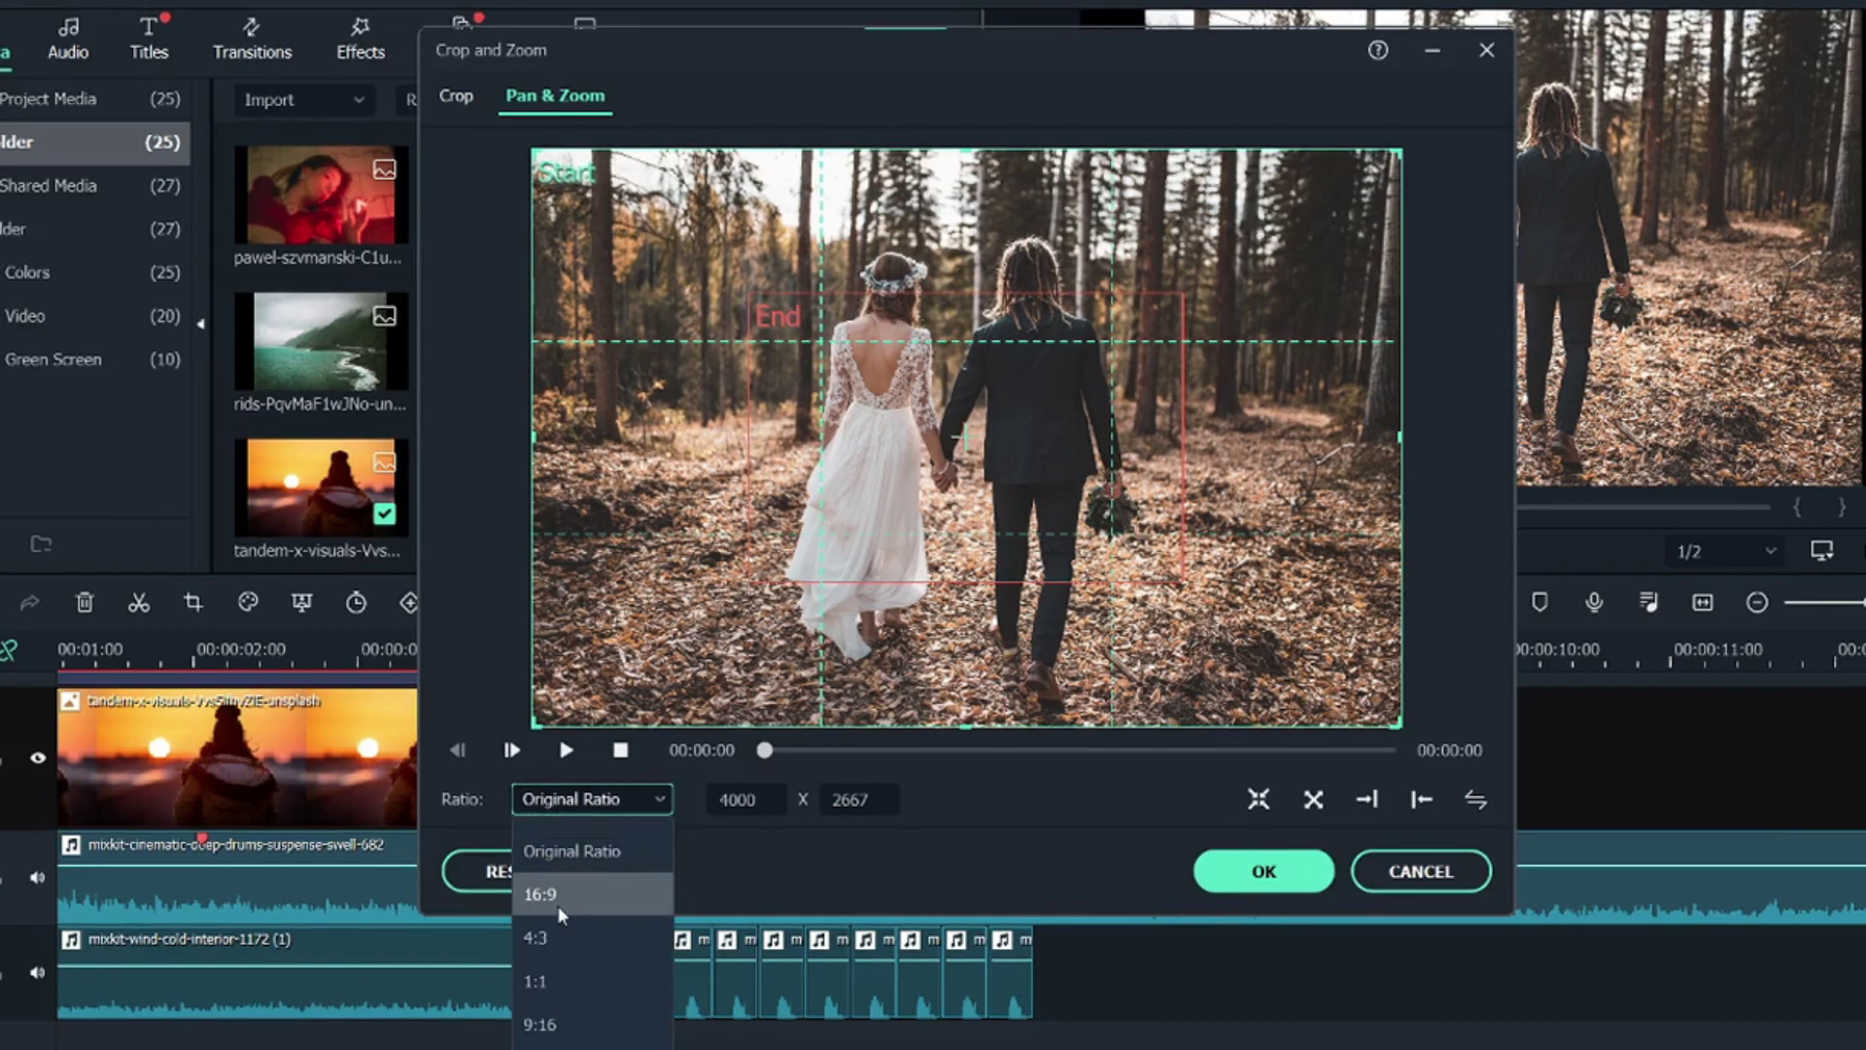
pyautogui.click(557, 895)
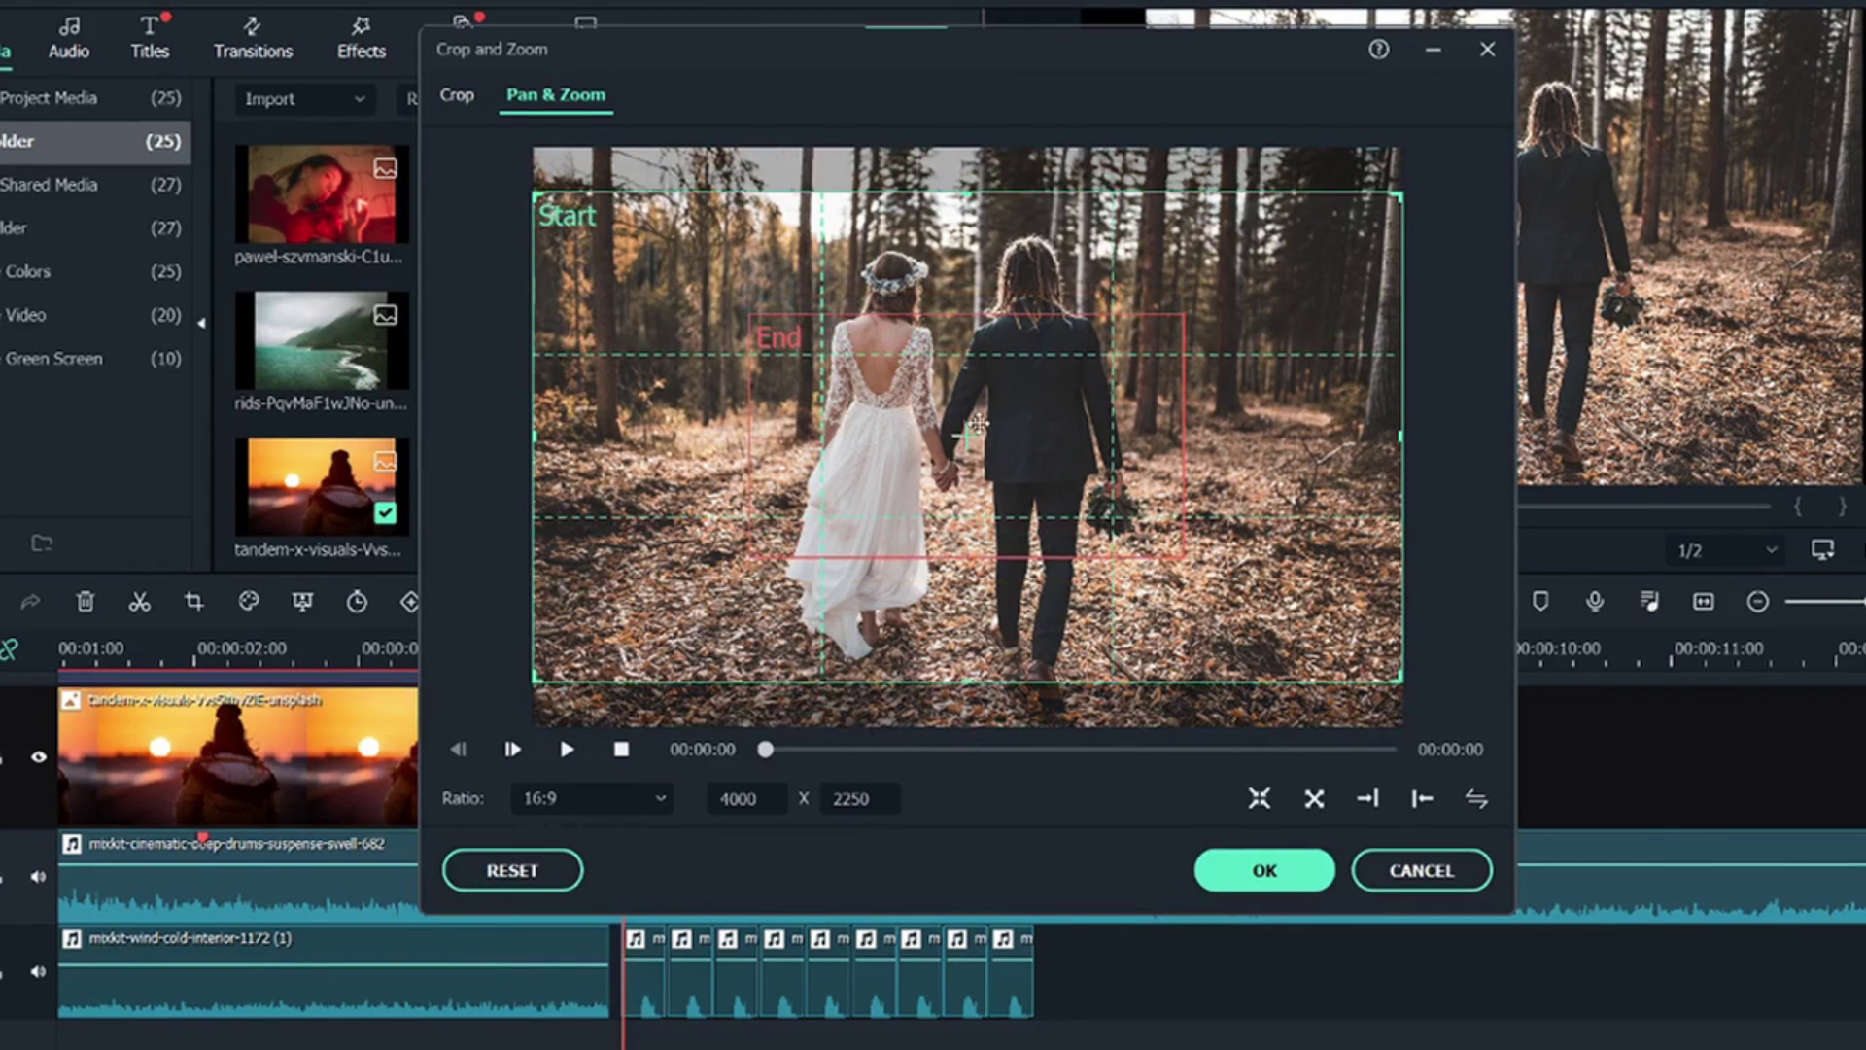
# Enlarge the wedding photo's End frame to about 3570 x 2008 for a subtle zoom, apply it, and adjust the horse photo's 16:9 End frame
pyautogui.click(1016, 444)
pyautogui.moveTo(1184, 558); pyautogui.dragTo(1351, 651)
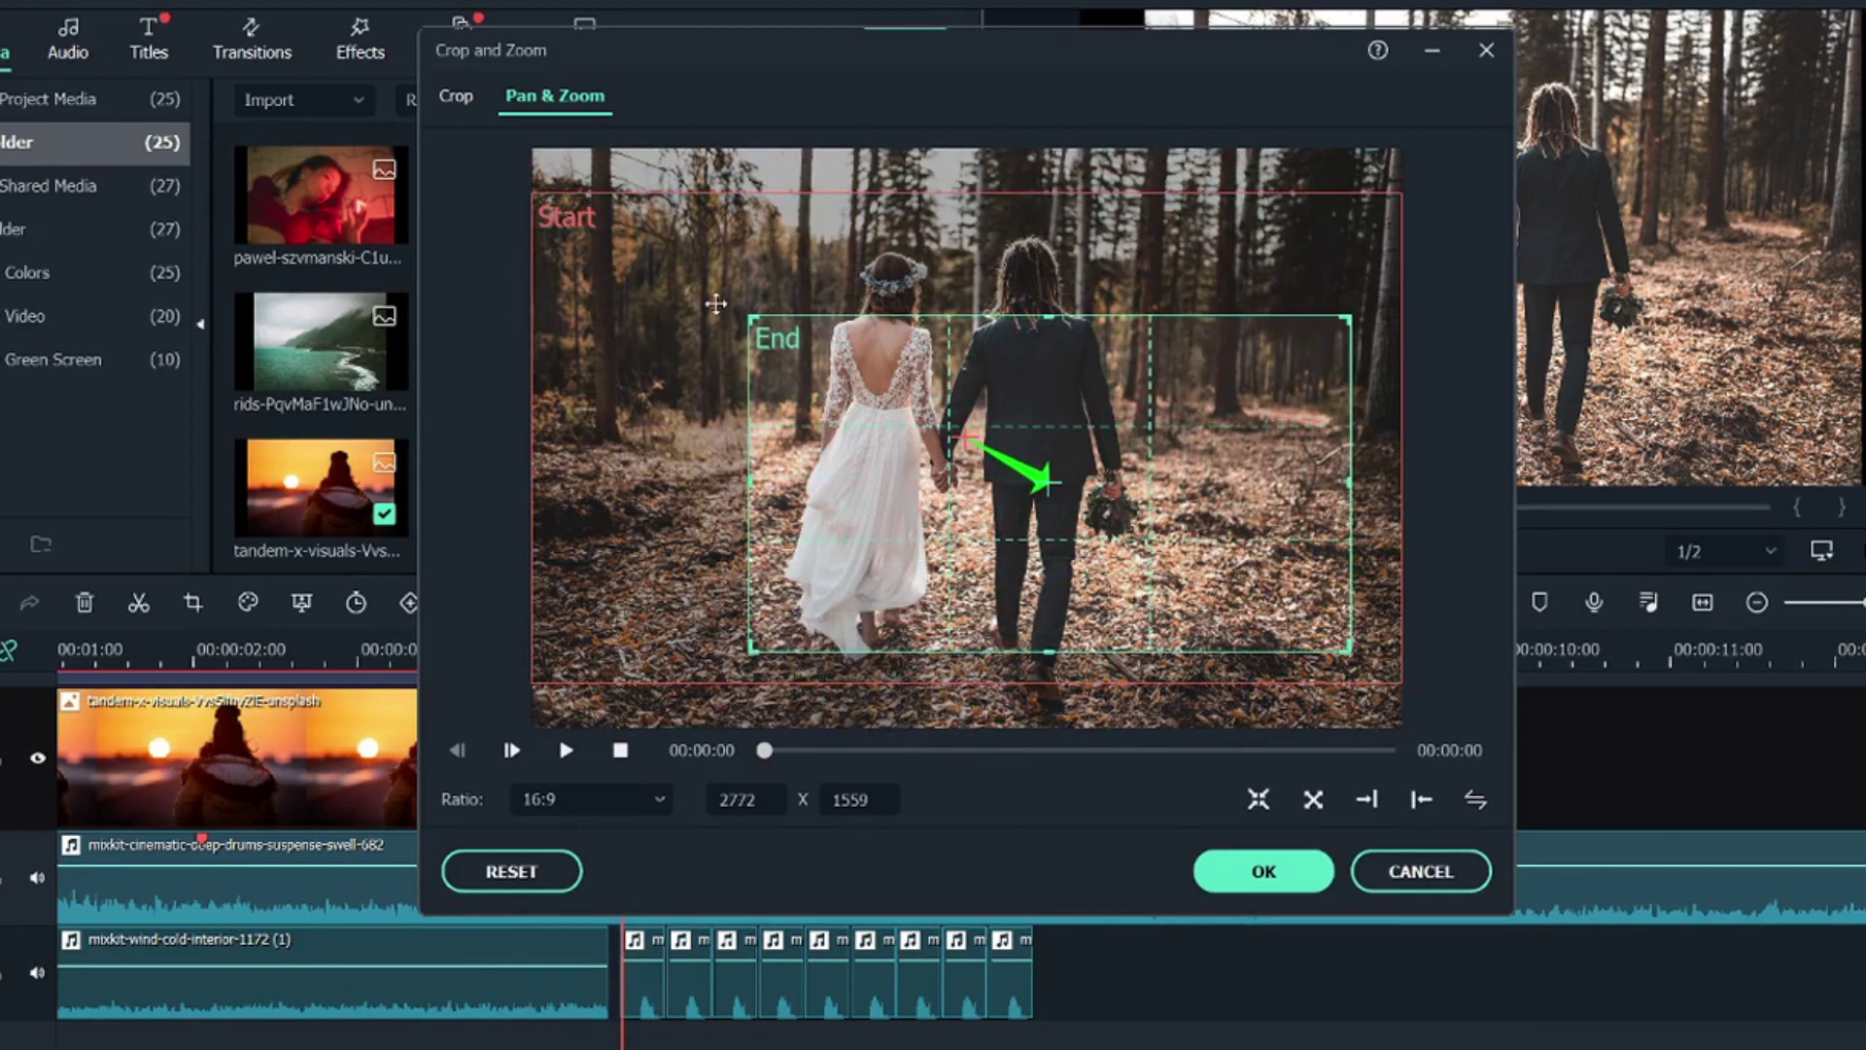
pyautogui.moveTo(748, 317); pyautogui.dragTo(581, 232)
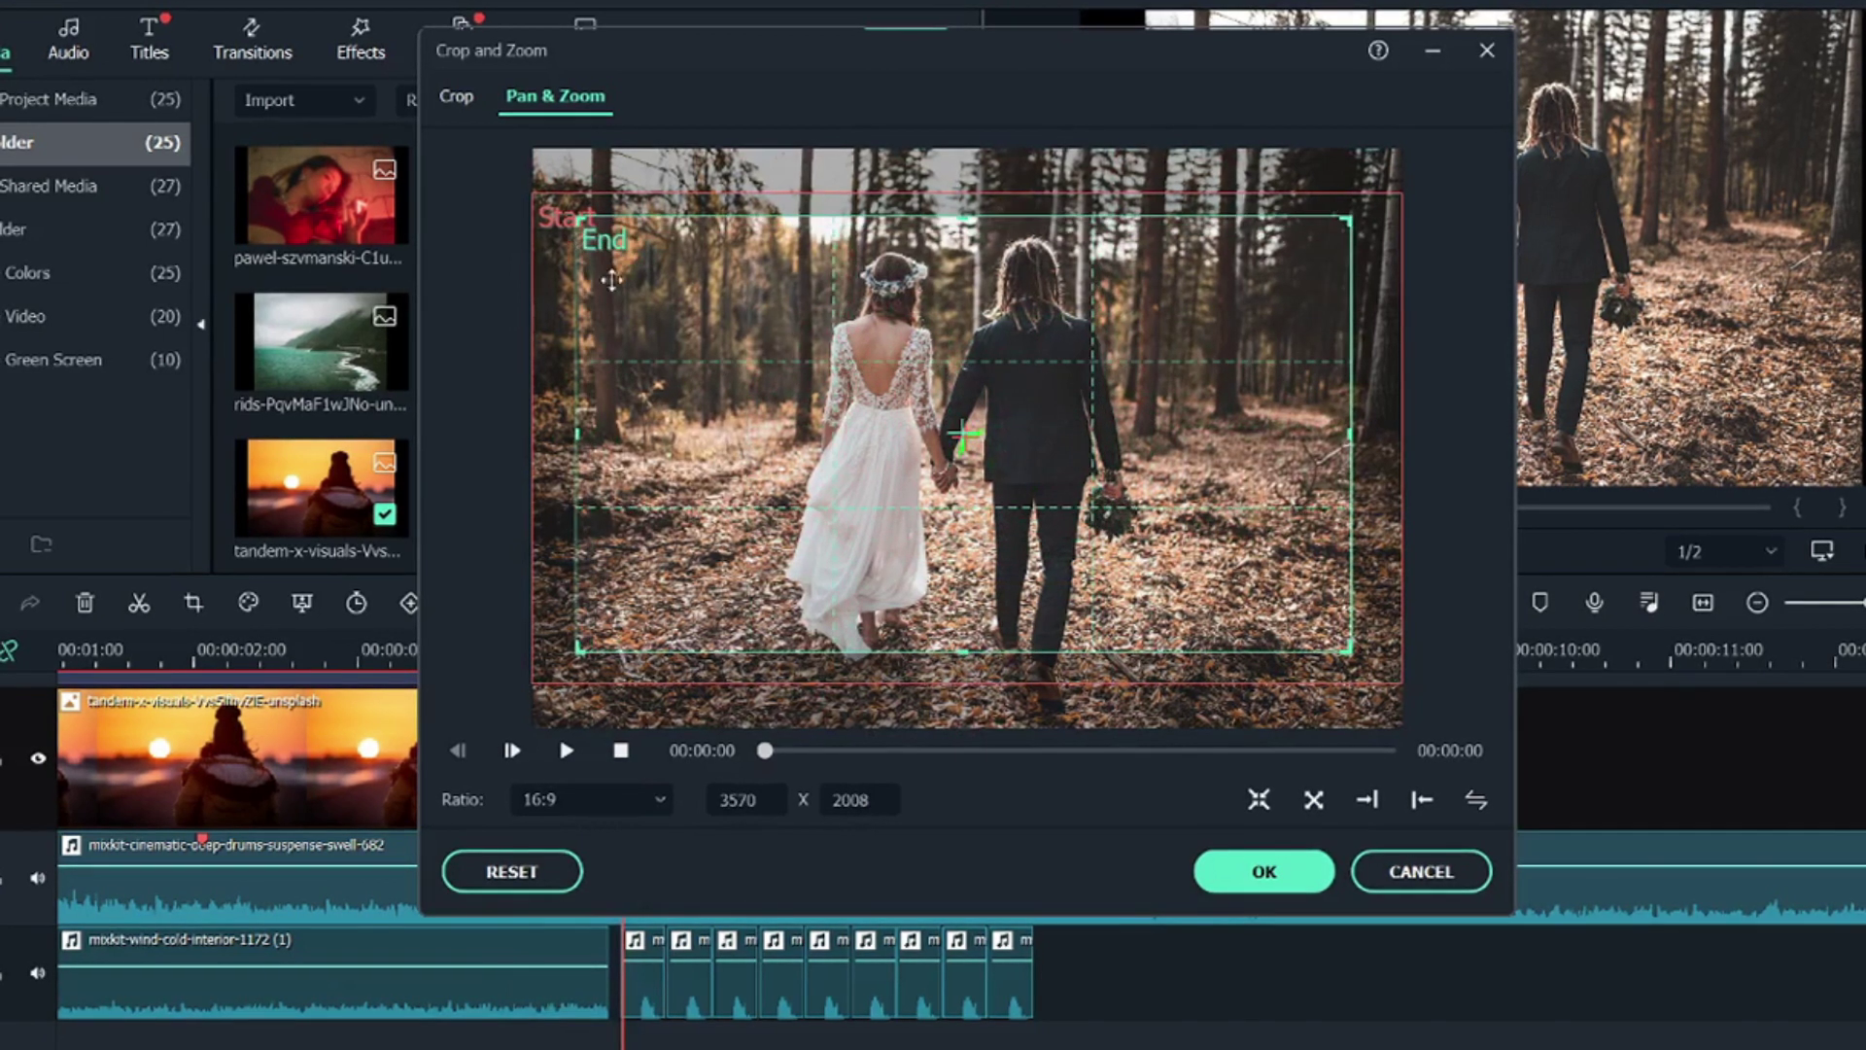
pyautogui.moveTo(648, 307); pyautogui.dragTo(643, 299)
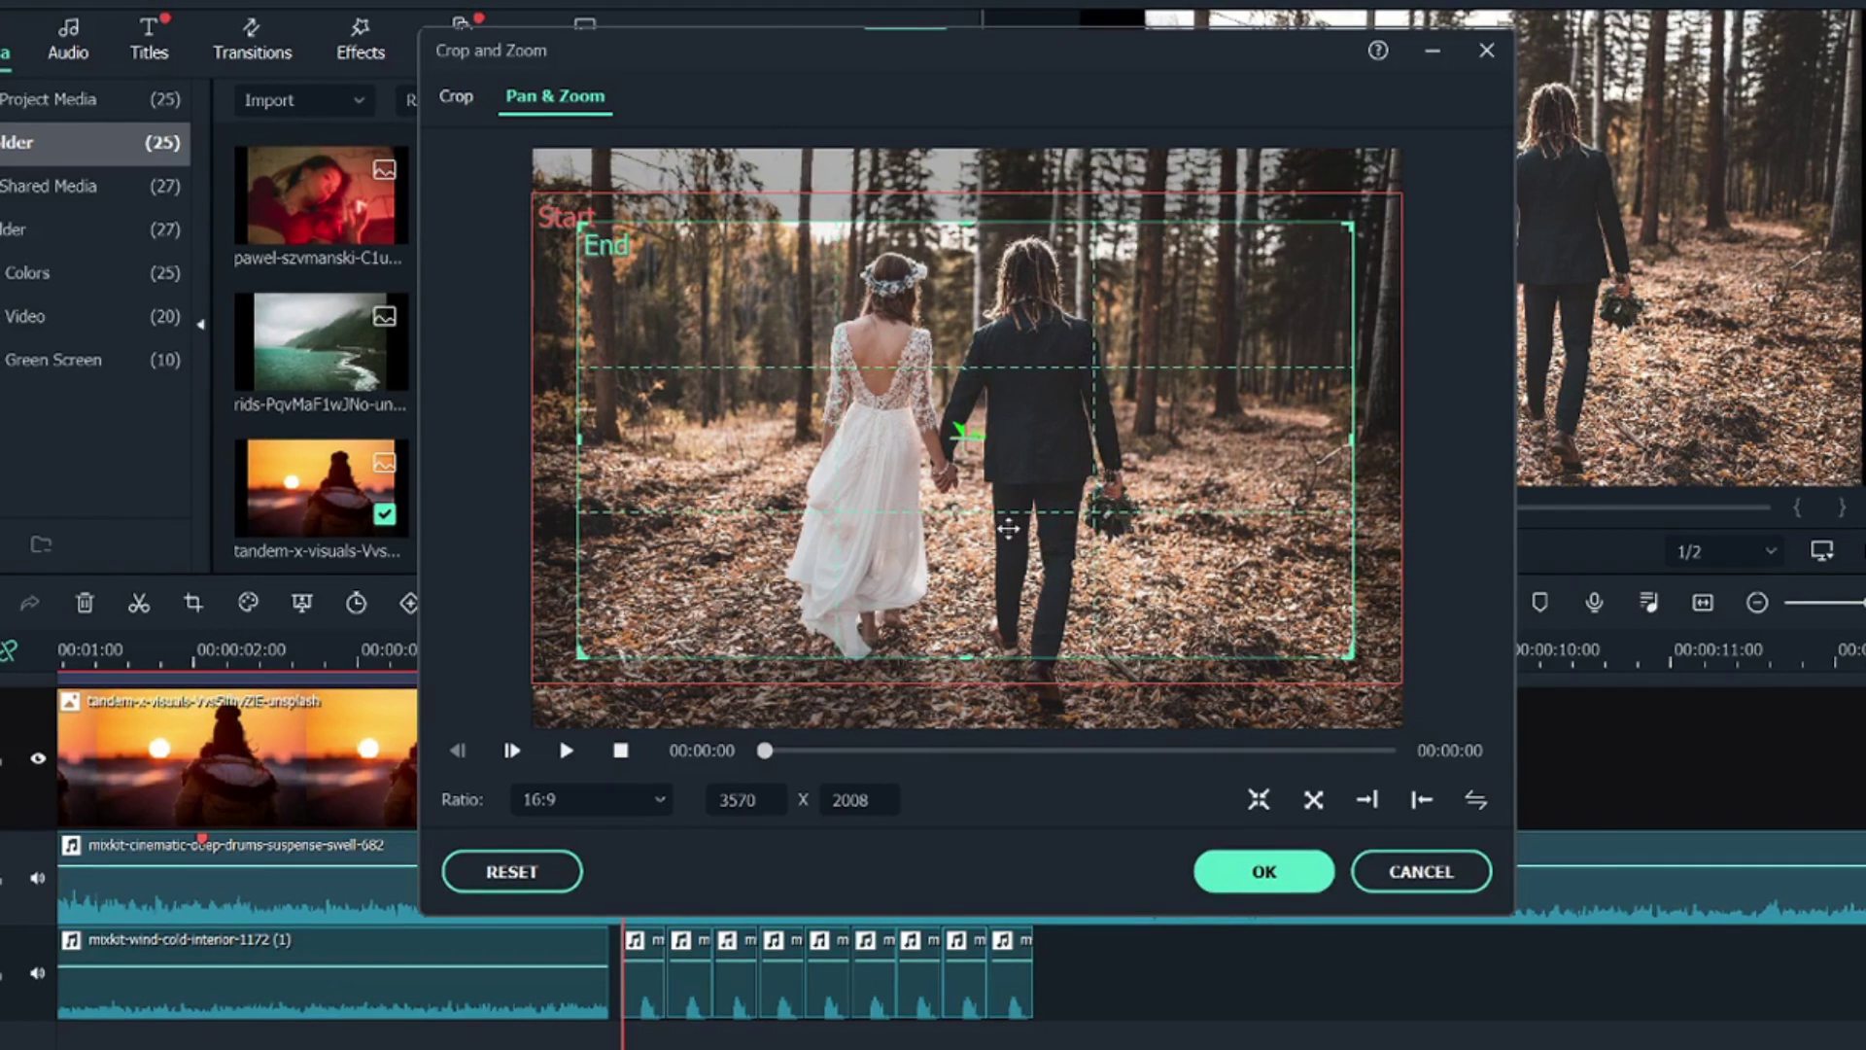
pyautogui.click(1264, 871)
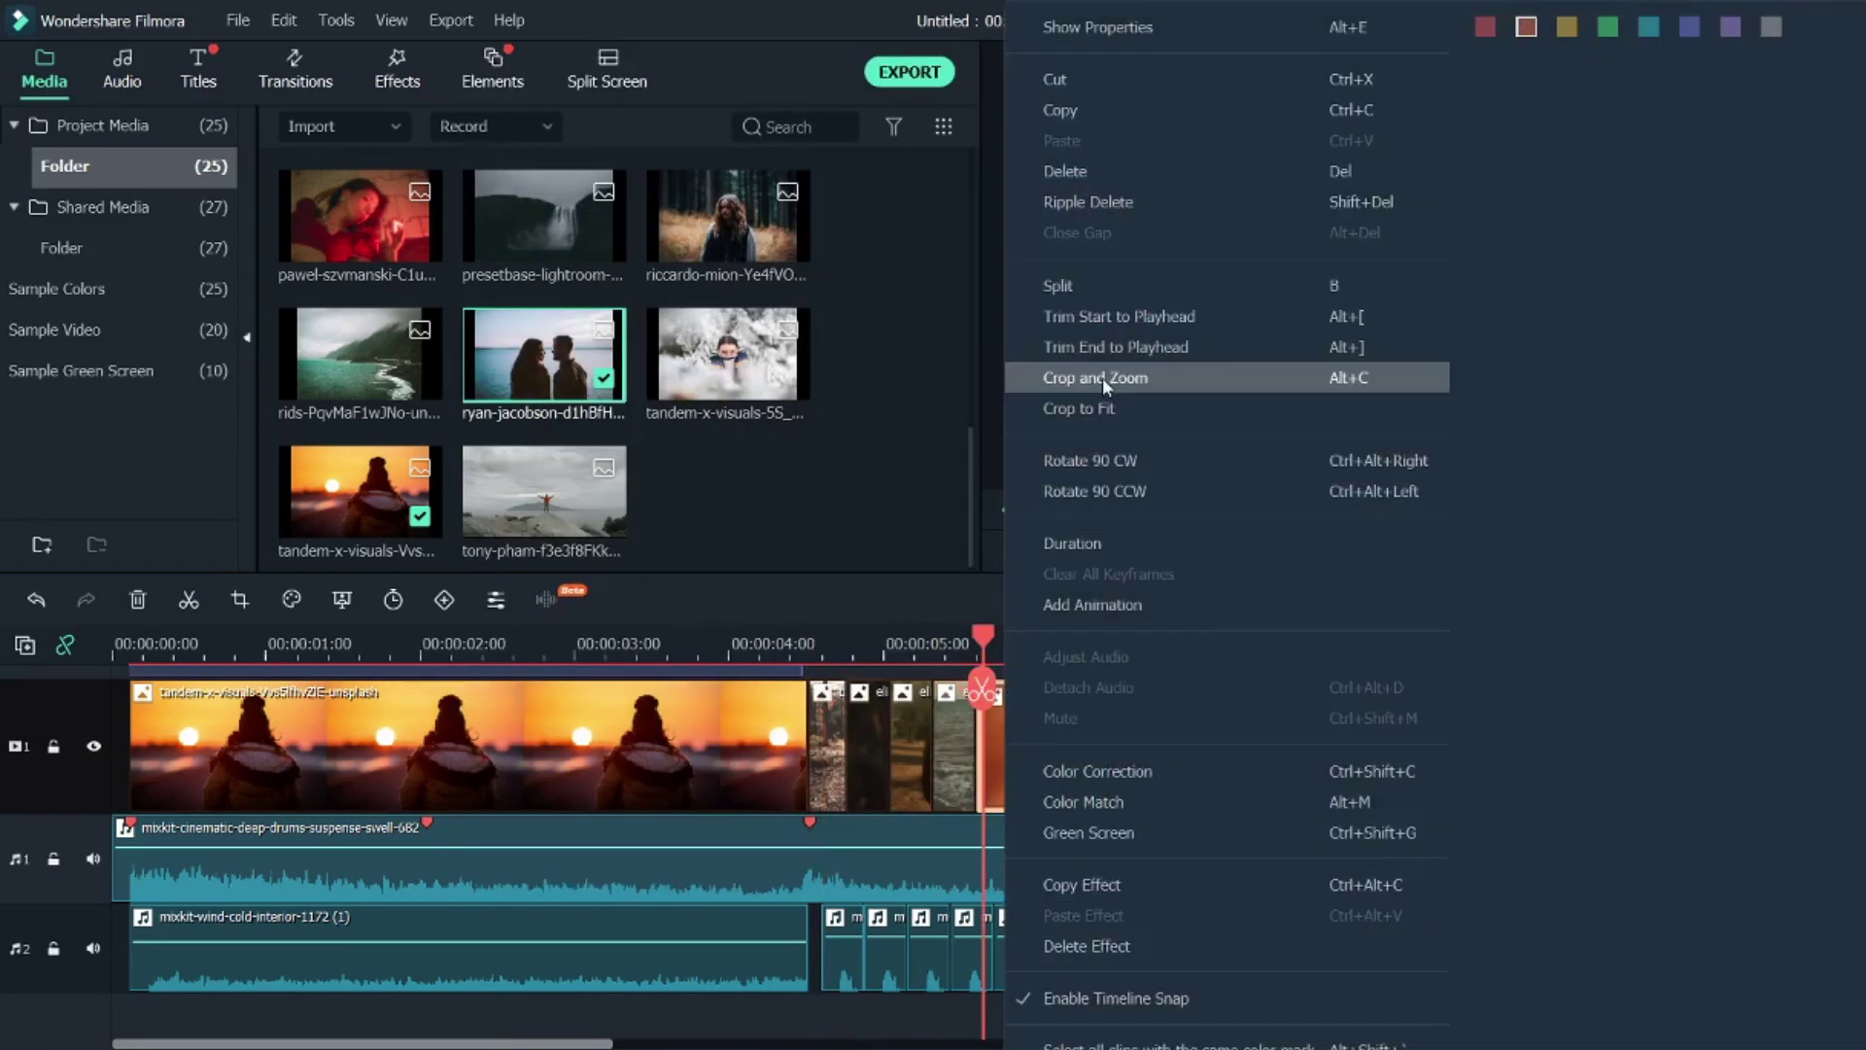
pyautogui.click(1103, 379)
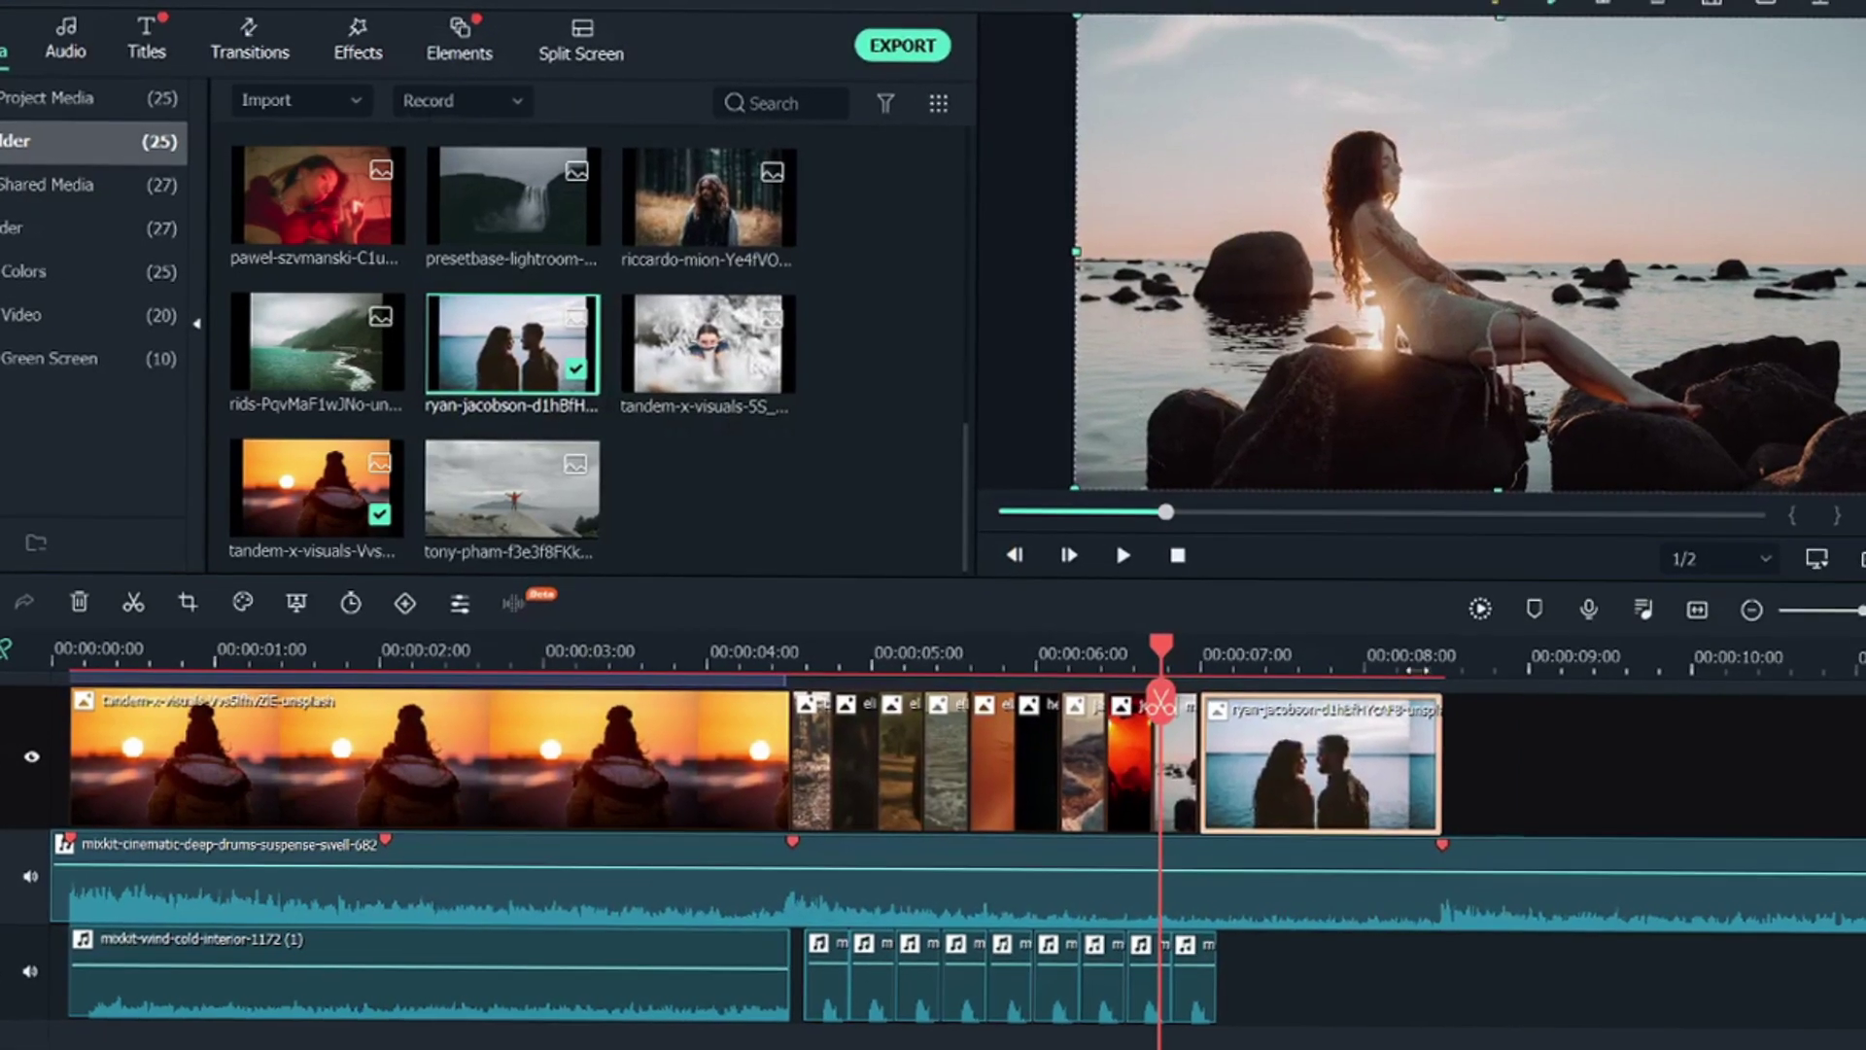
# Add the Fog_ambient_long_clips_looping_on_black_background_2 clip on the track above the photo of the couple by the sea
pyautogui.scroll(-3, 1352, 695)
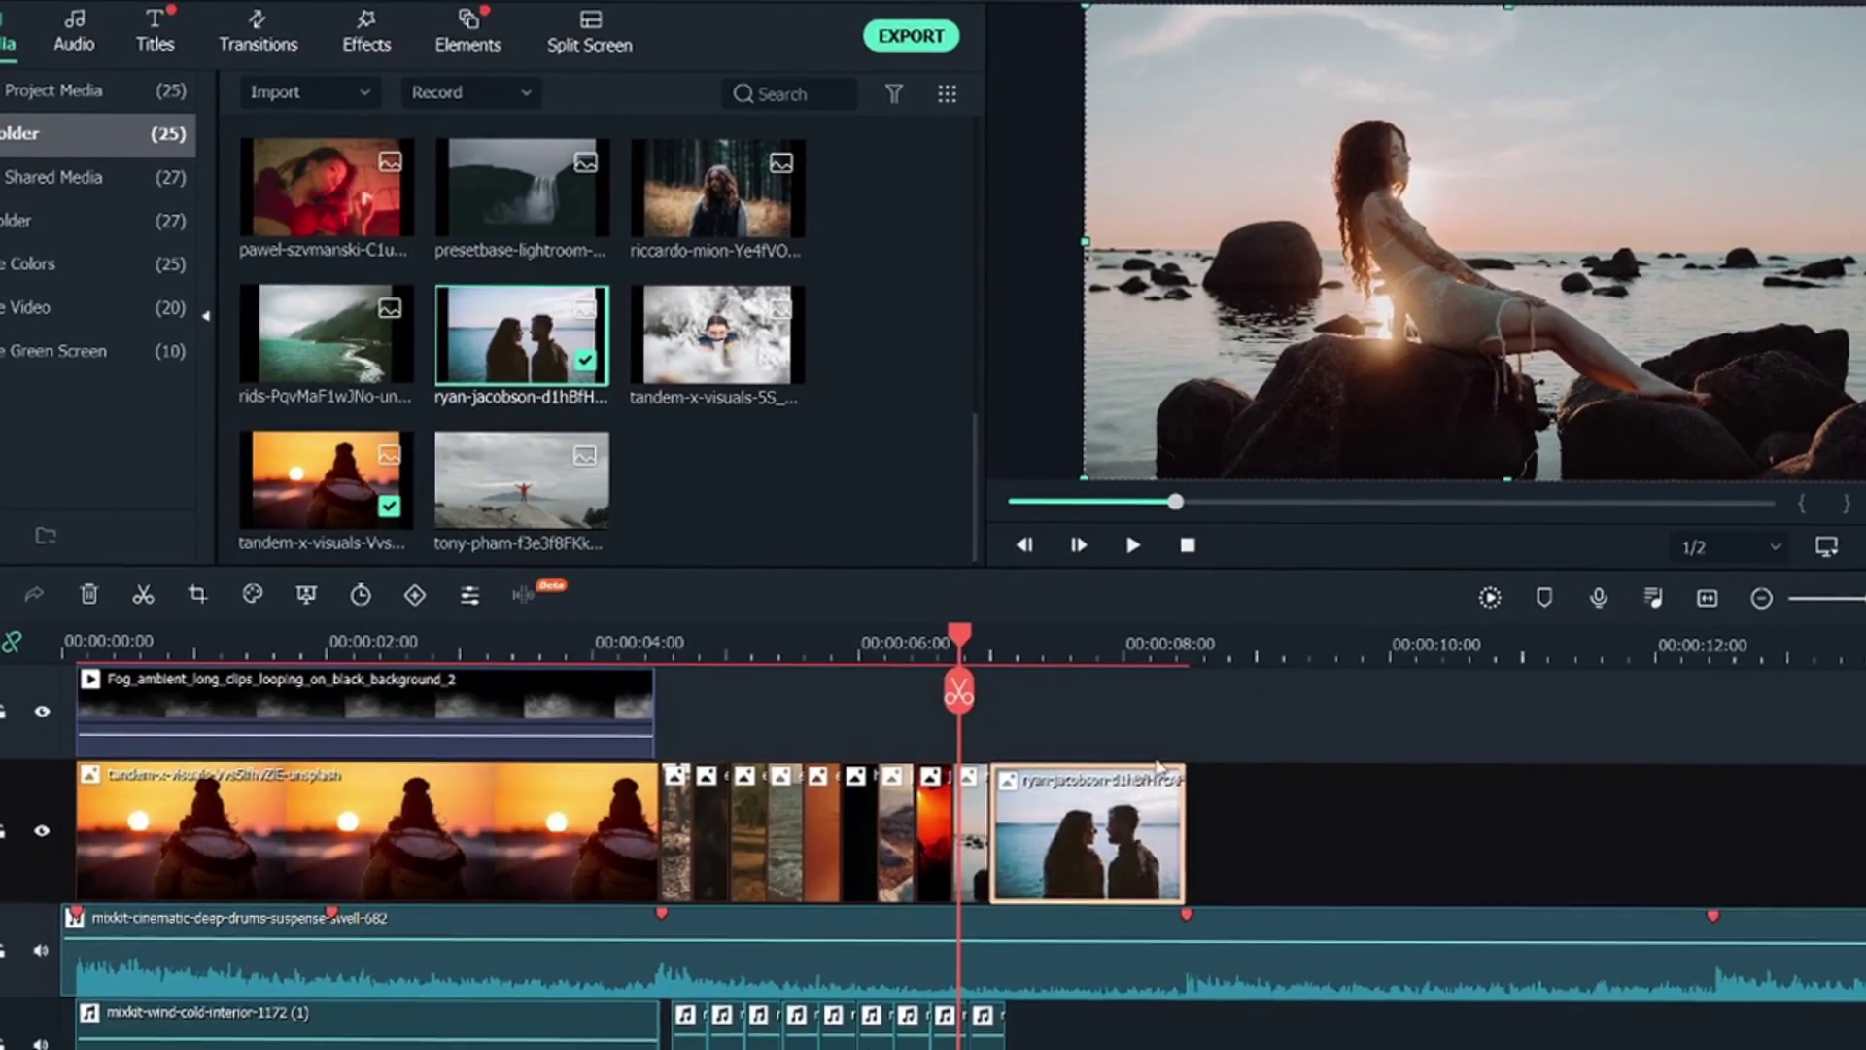
pyautogui.scroll(-2, 1047, 744)
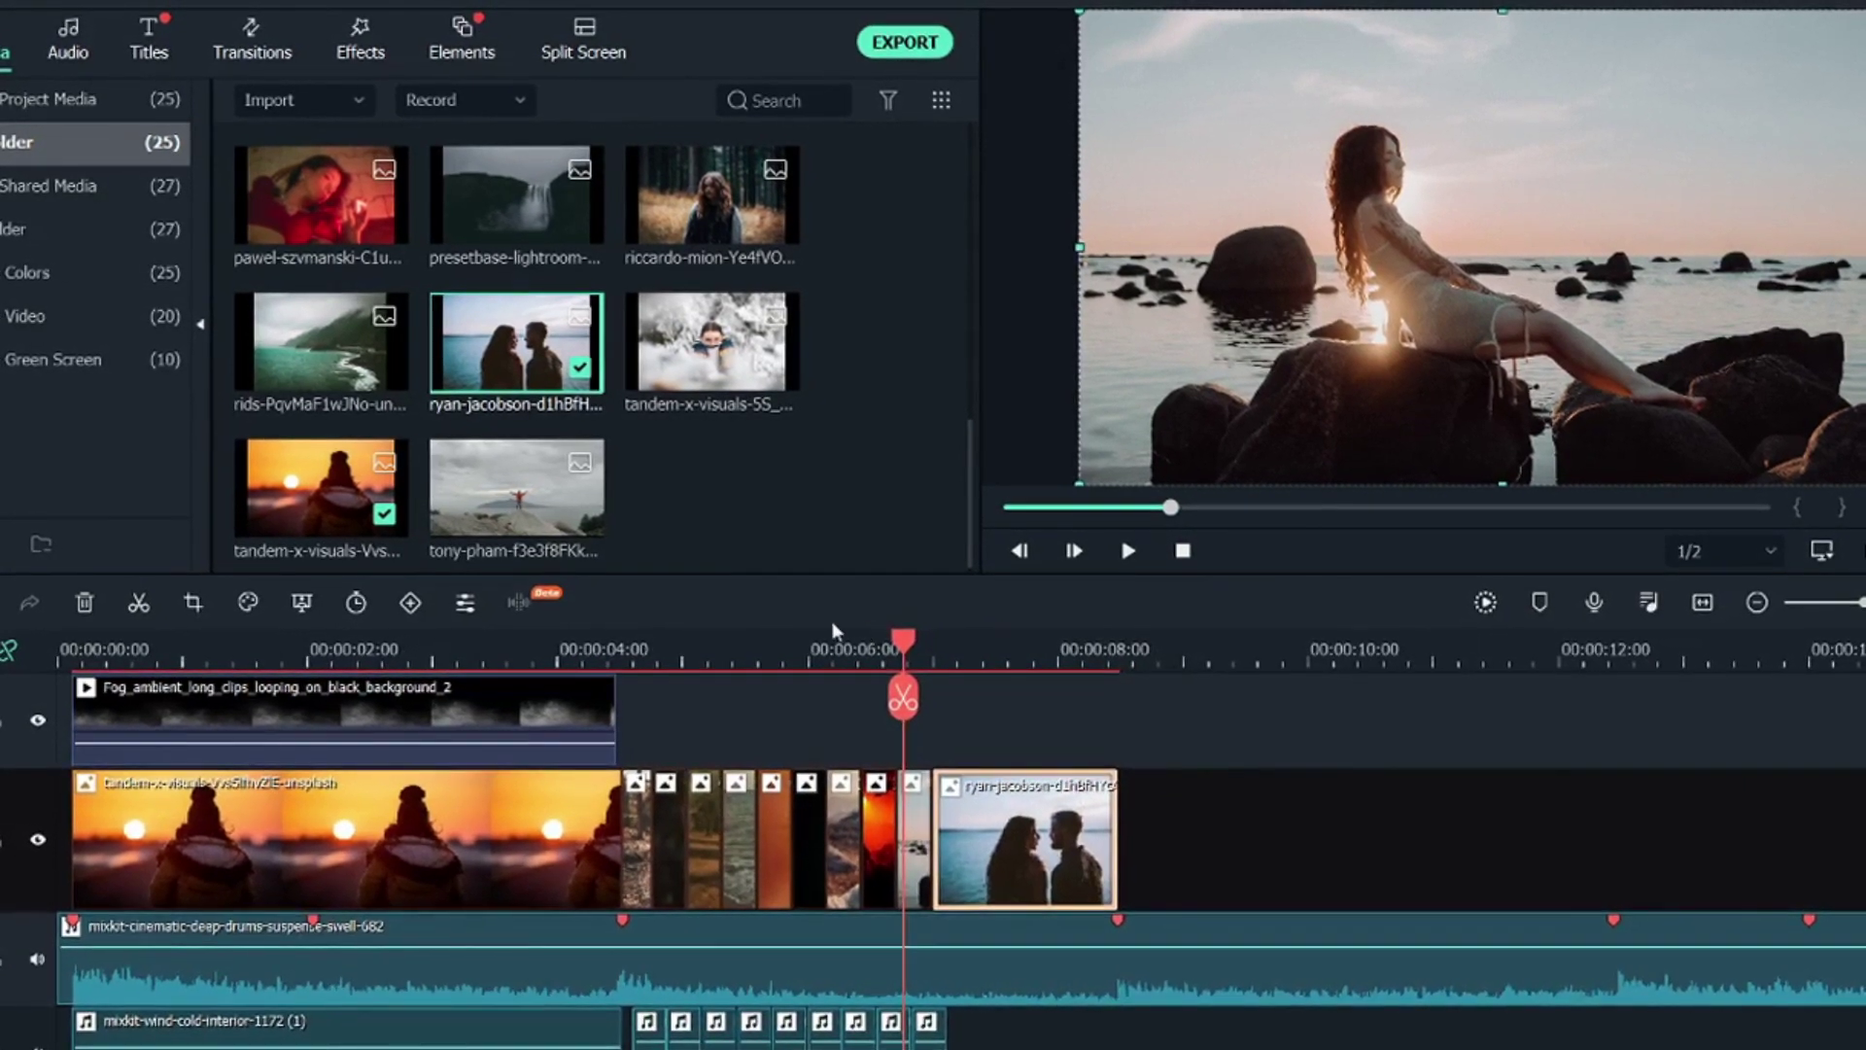
pyautogui.scroll(-1, 957, 830)
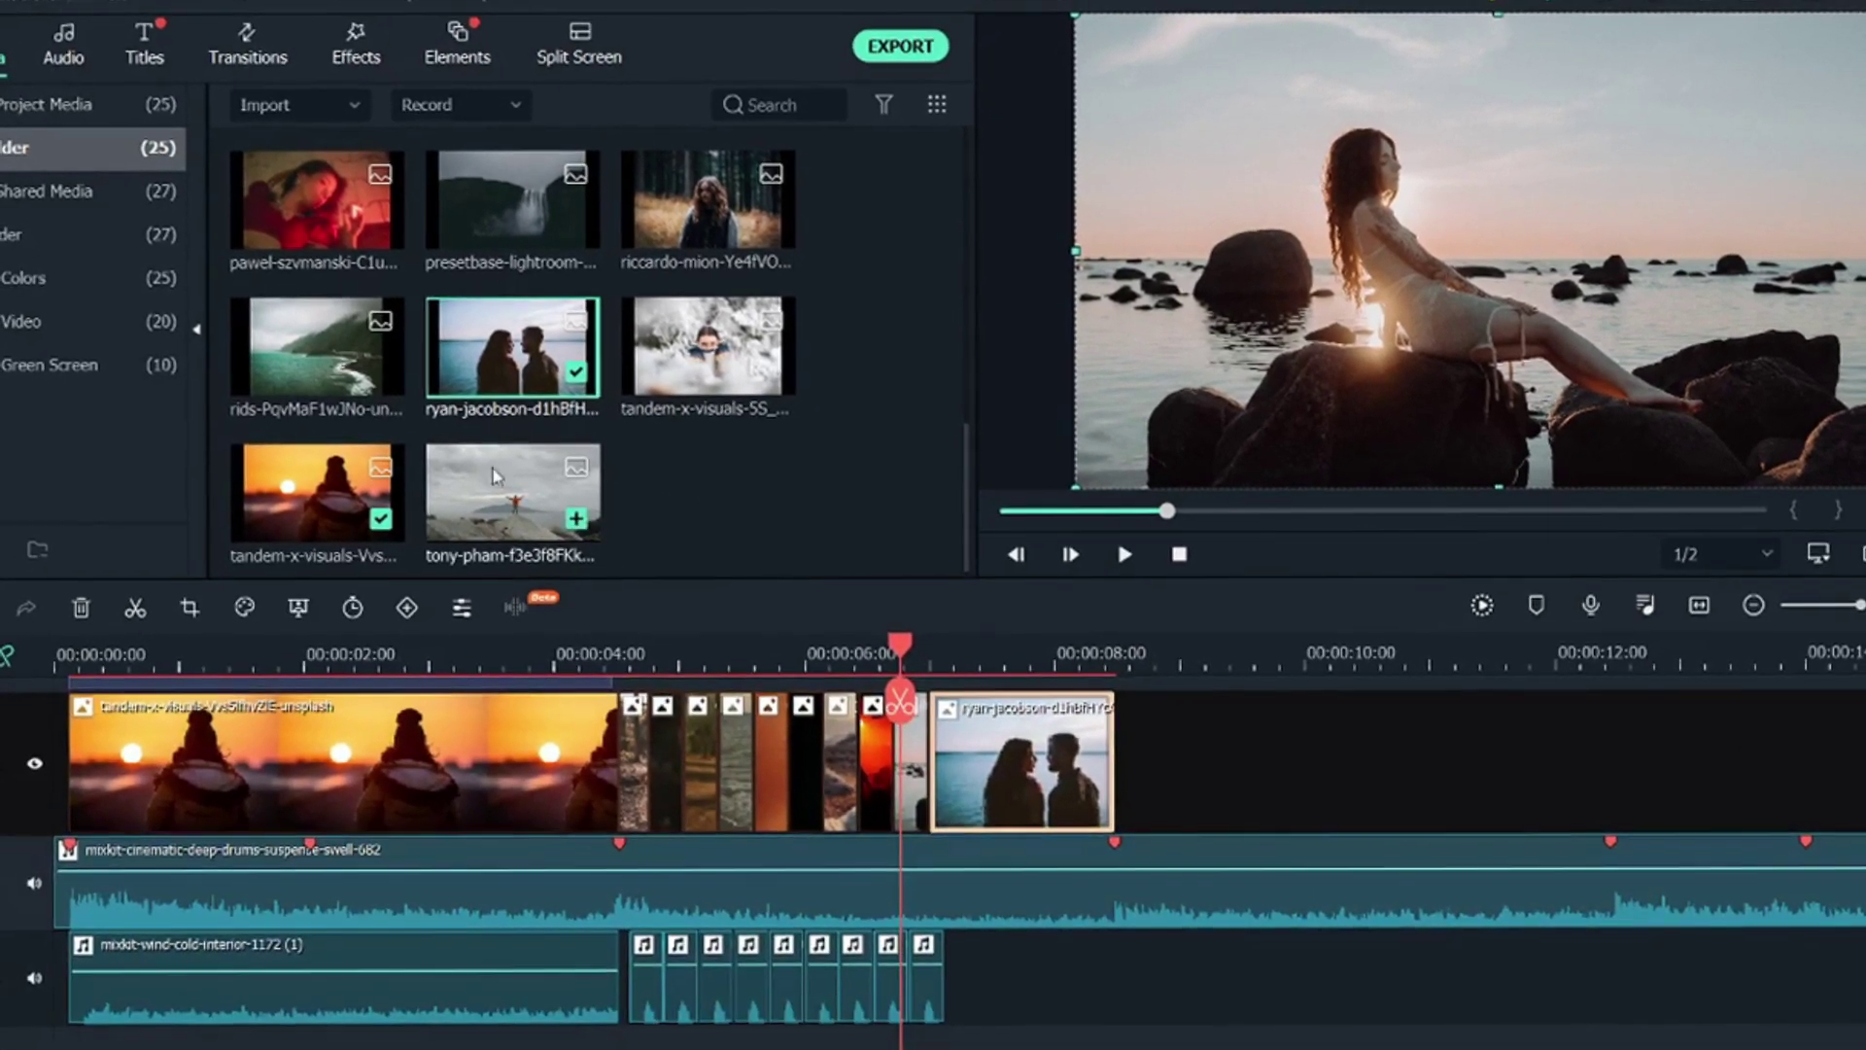
pyautogui.scroll(5, 413, 354)
pyautogui.moveTo(326, 345); pyautogui.dragTo(968, 773)
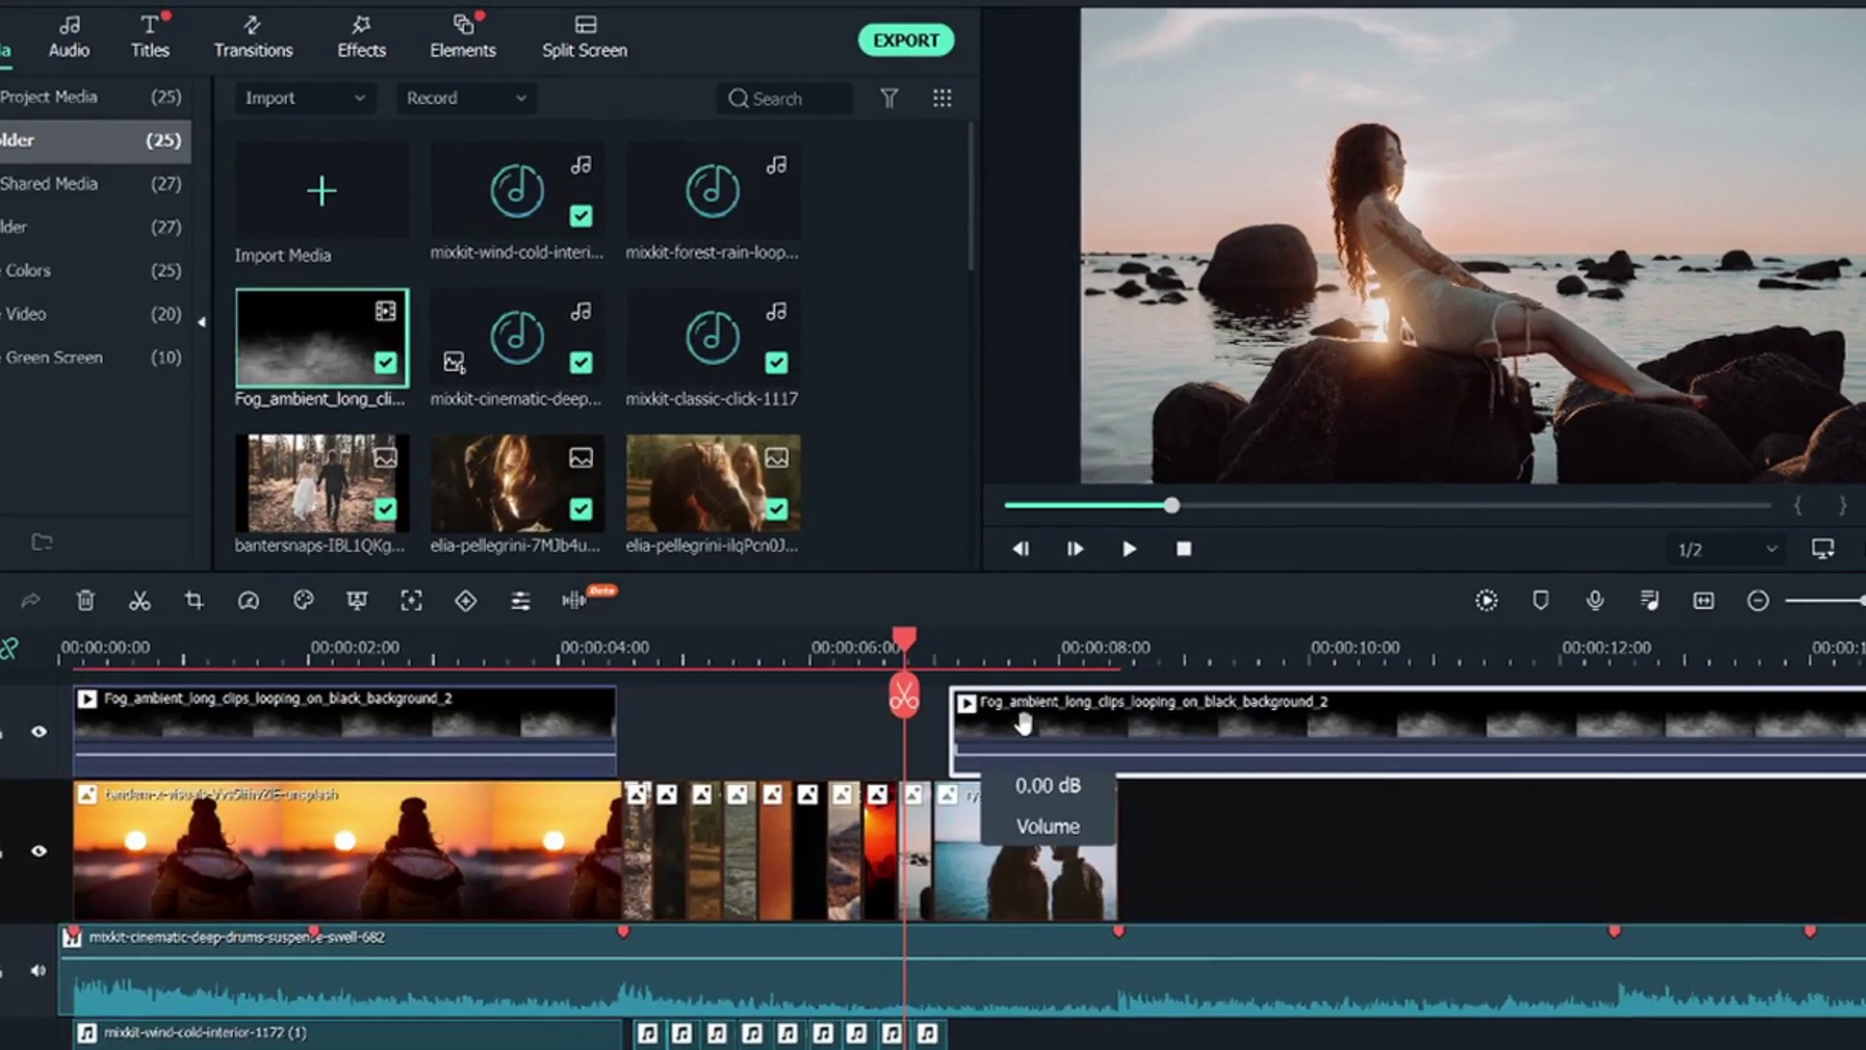
# Split the new fog clip at the end of the seaside couple photo and delete the remainder
pyautogui.moveTo(1315, 637); pyautogui.dragTo(1011, 630)
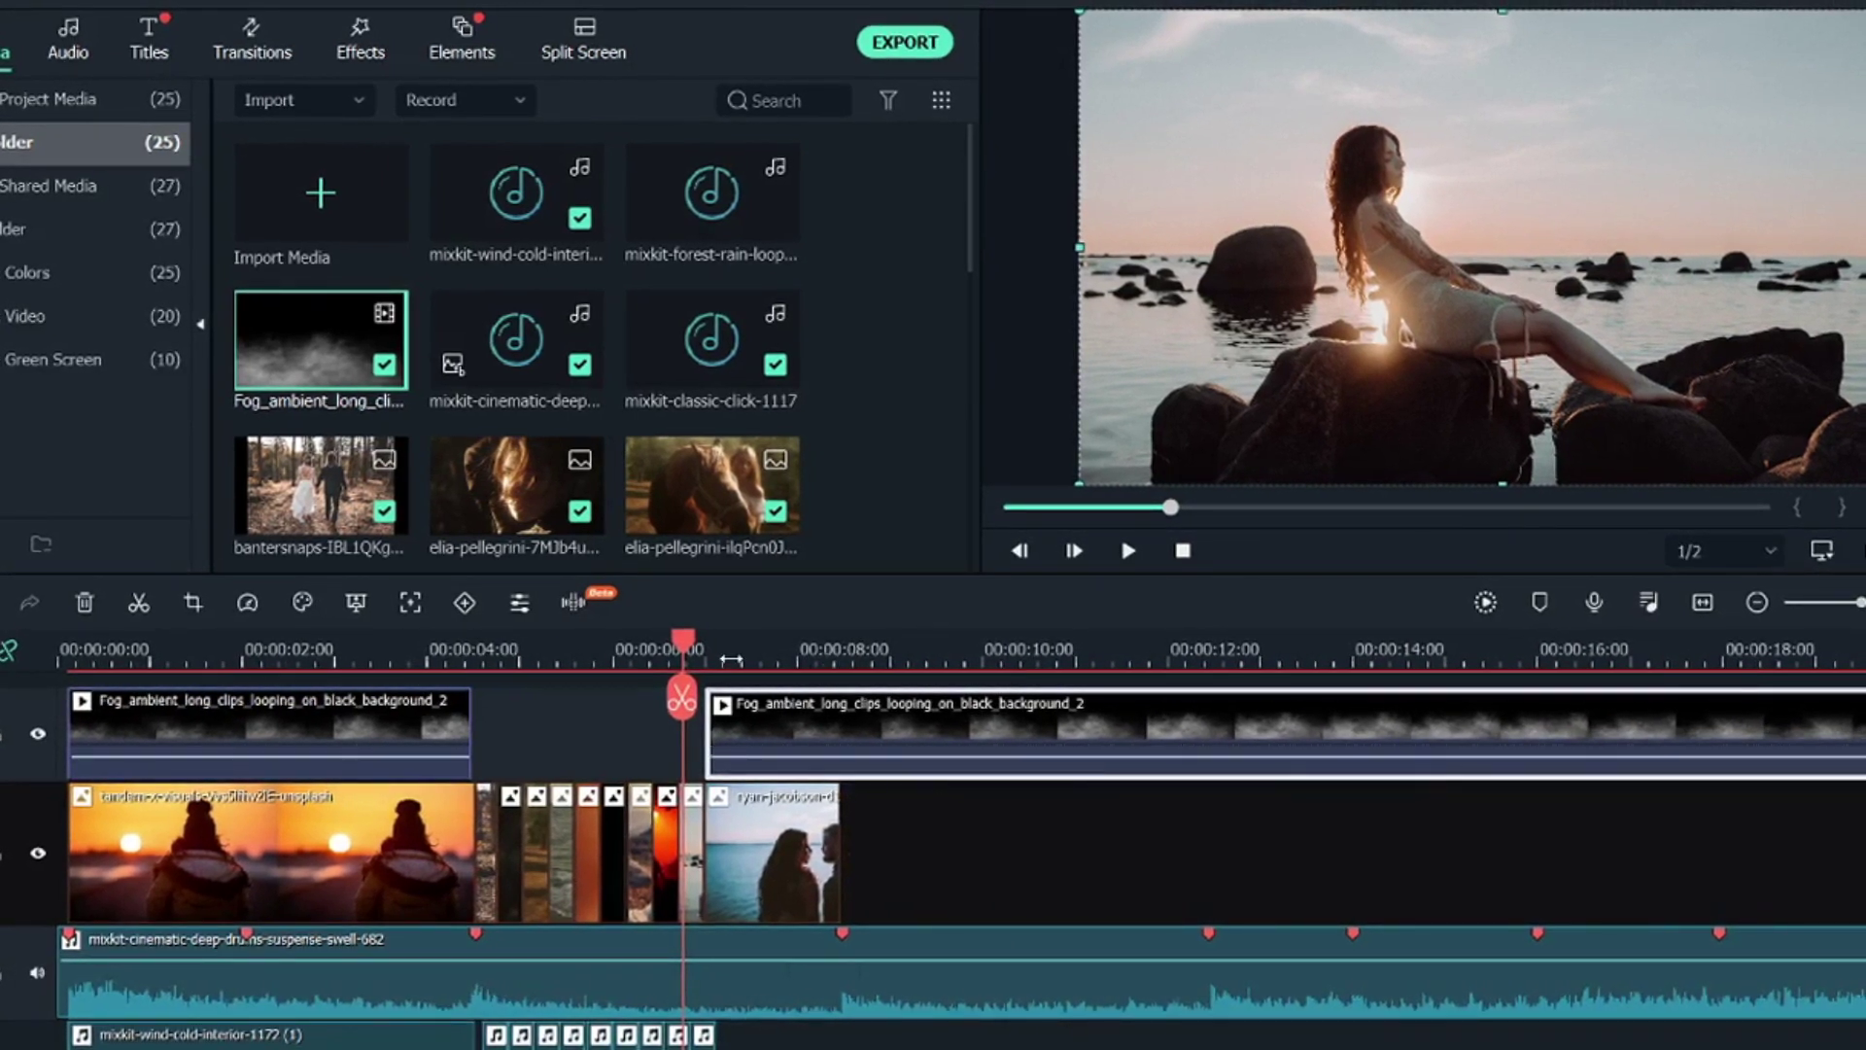
pyautogui.moveTo(682, 698); pyautogui.dragTo(842, 698)
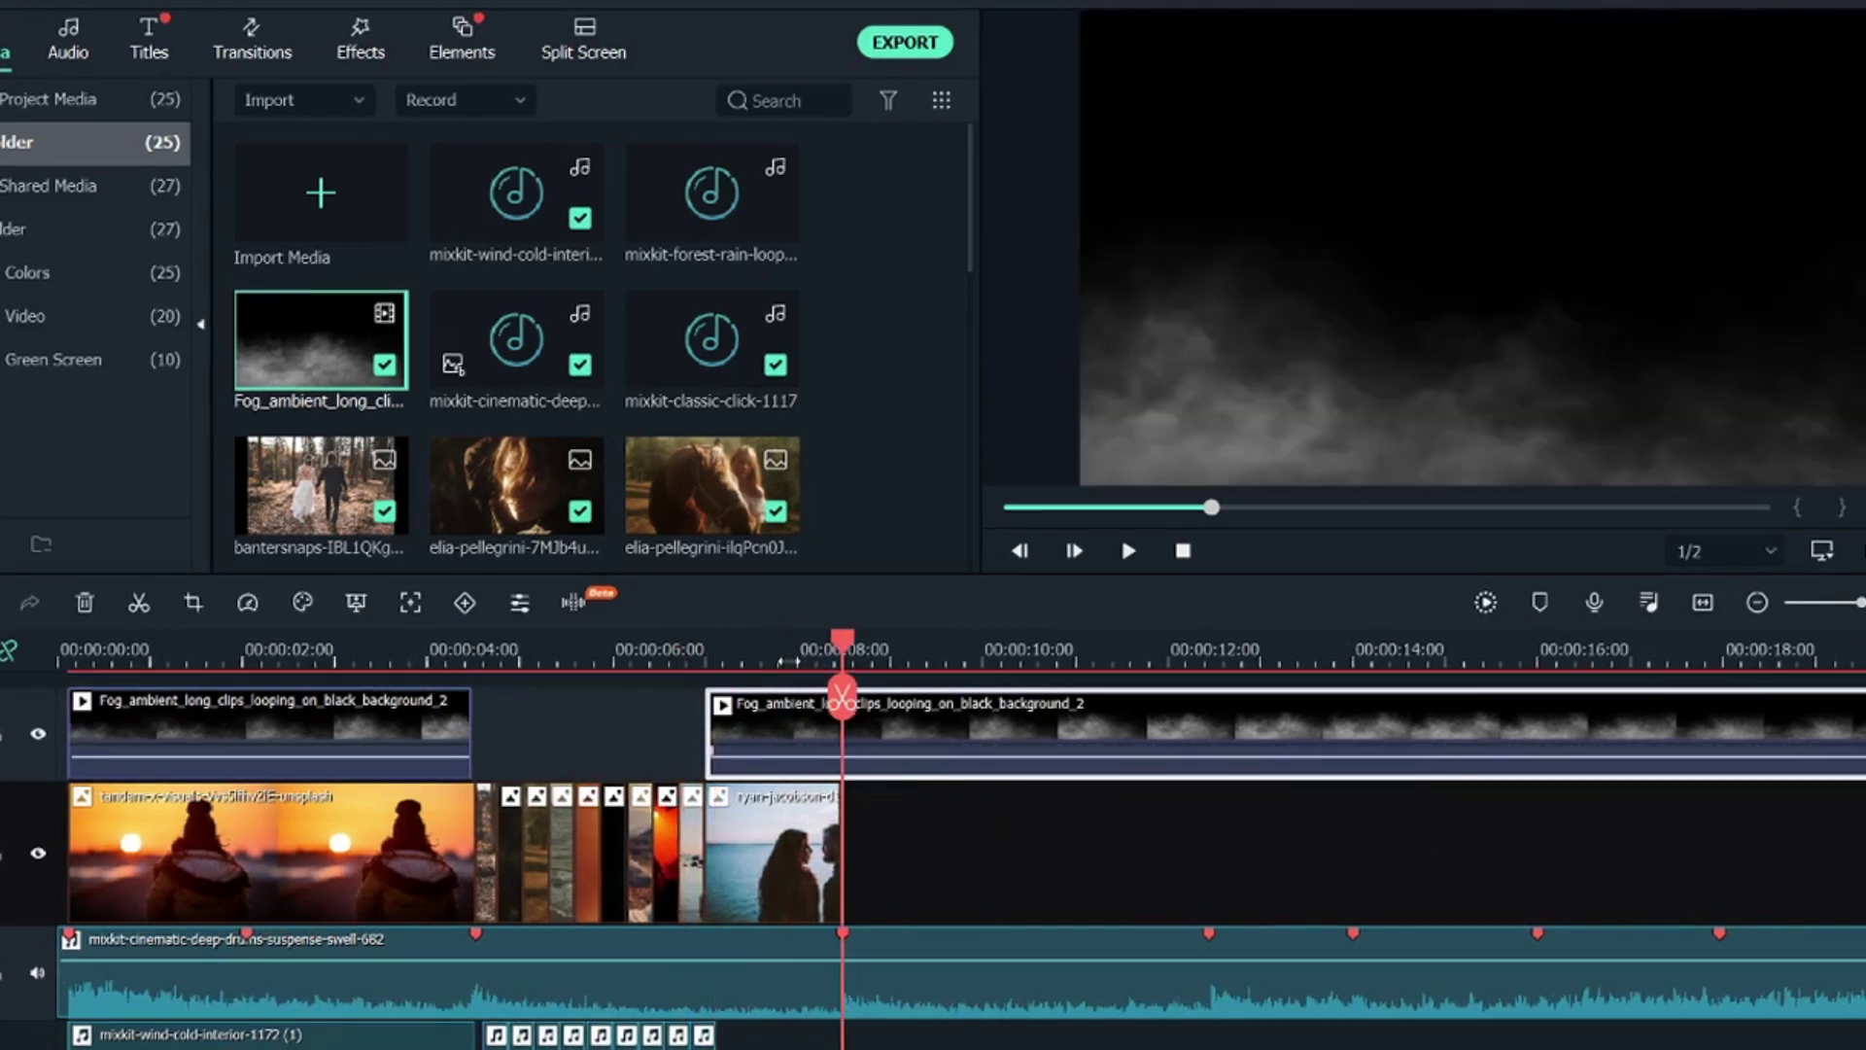
pyautogui.click(842, 698)
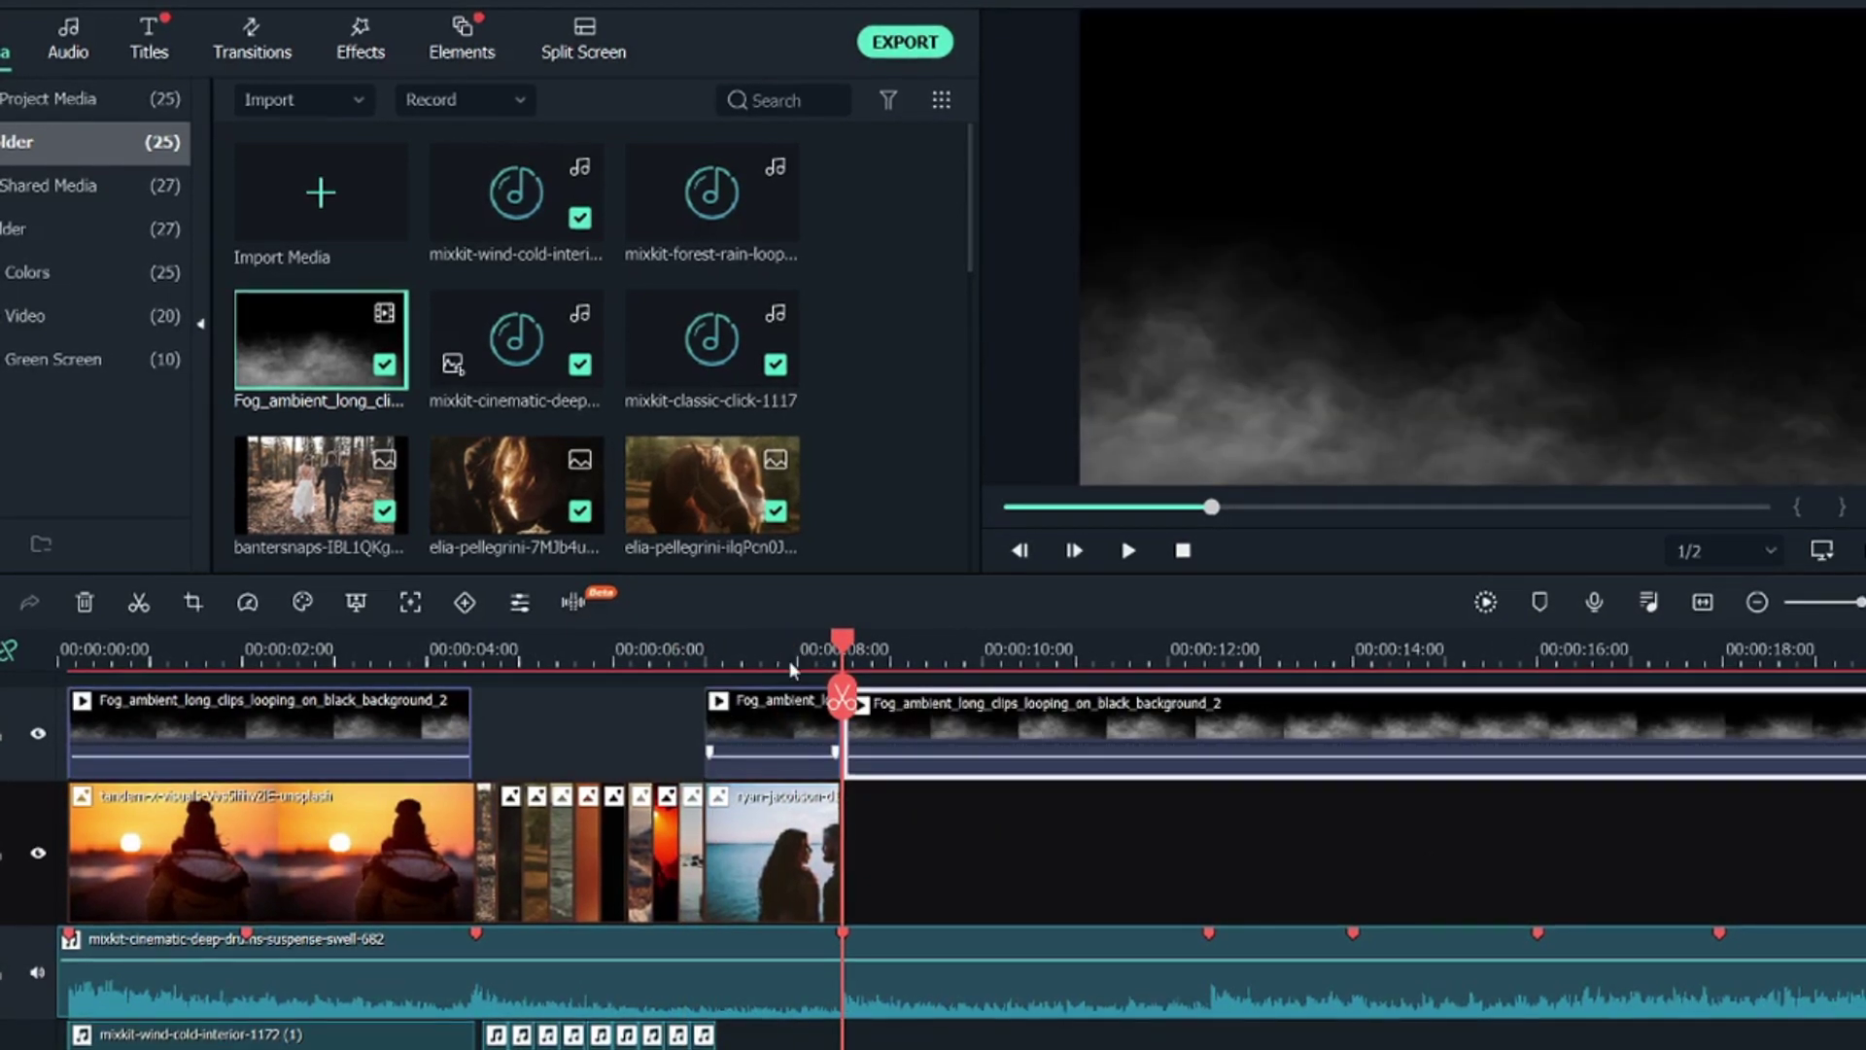
pyautogui.press('Return')
pyautogui.click(1266, 339)
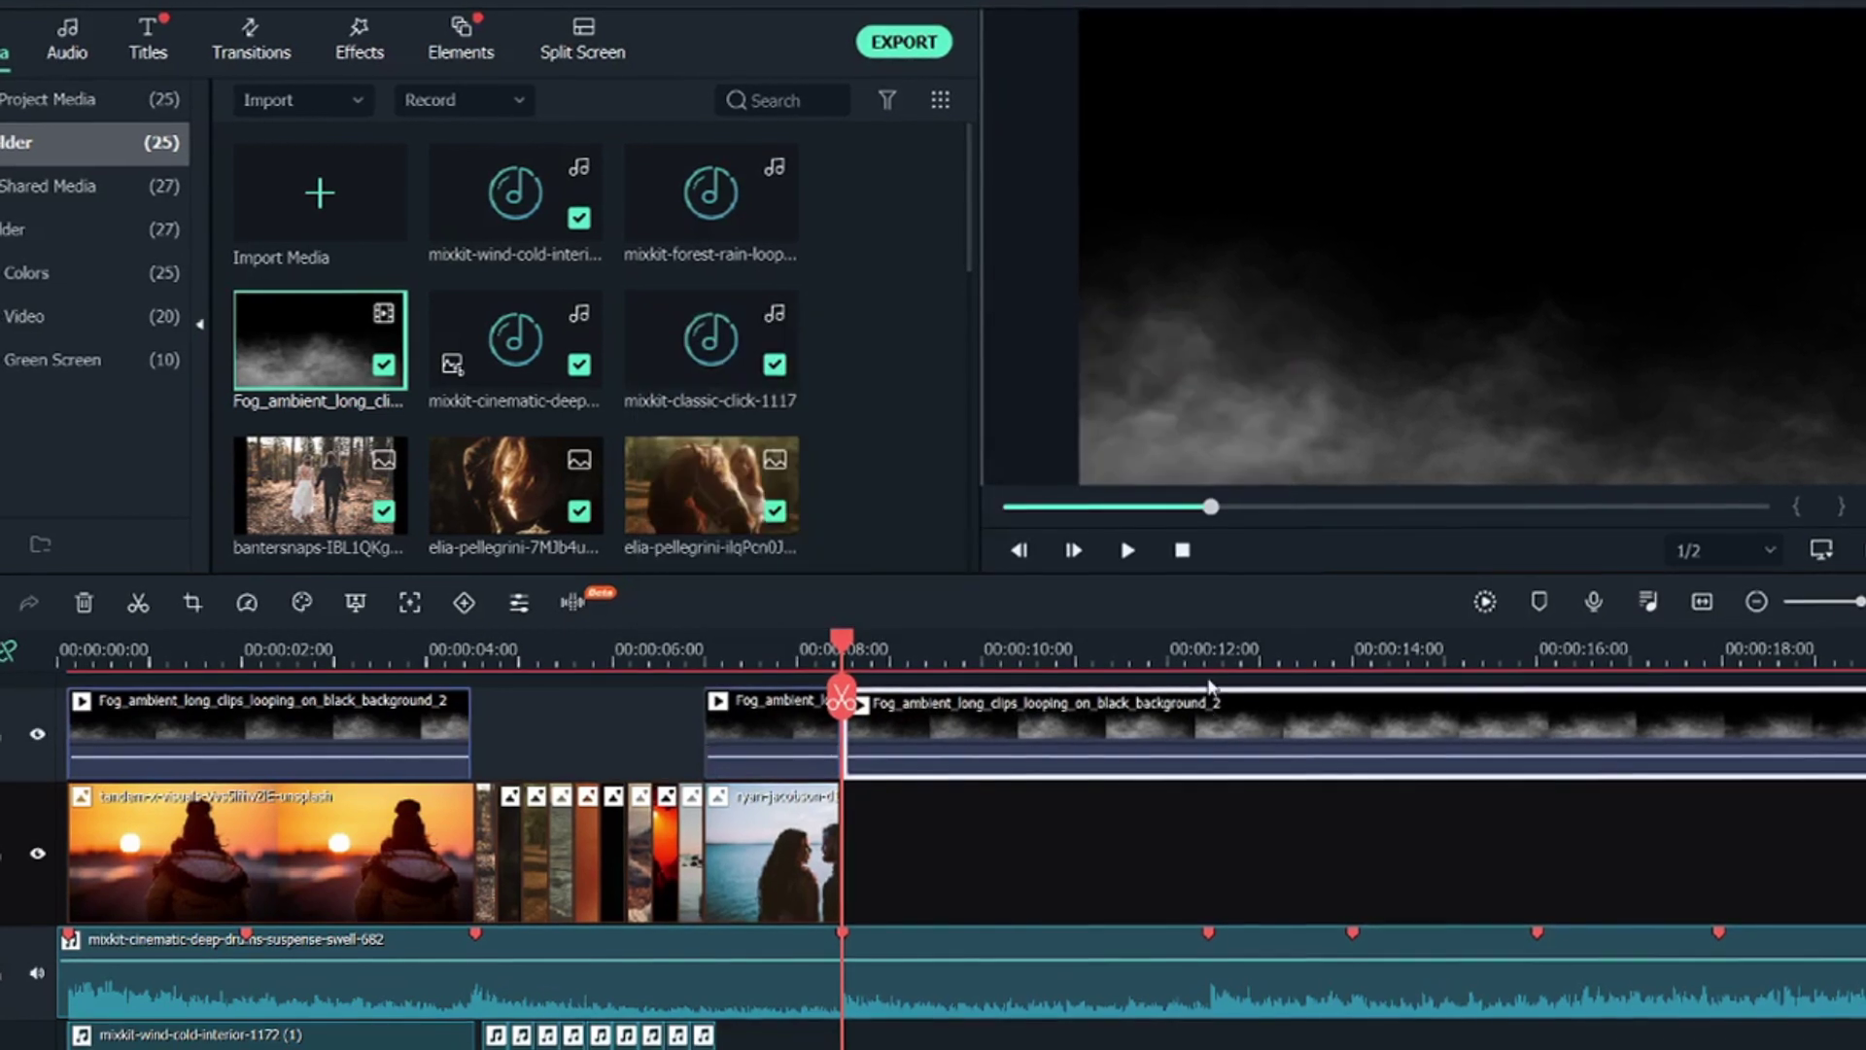
pyautogui.press('Delete')
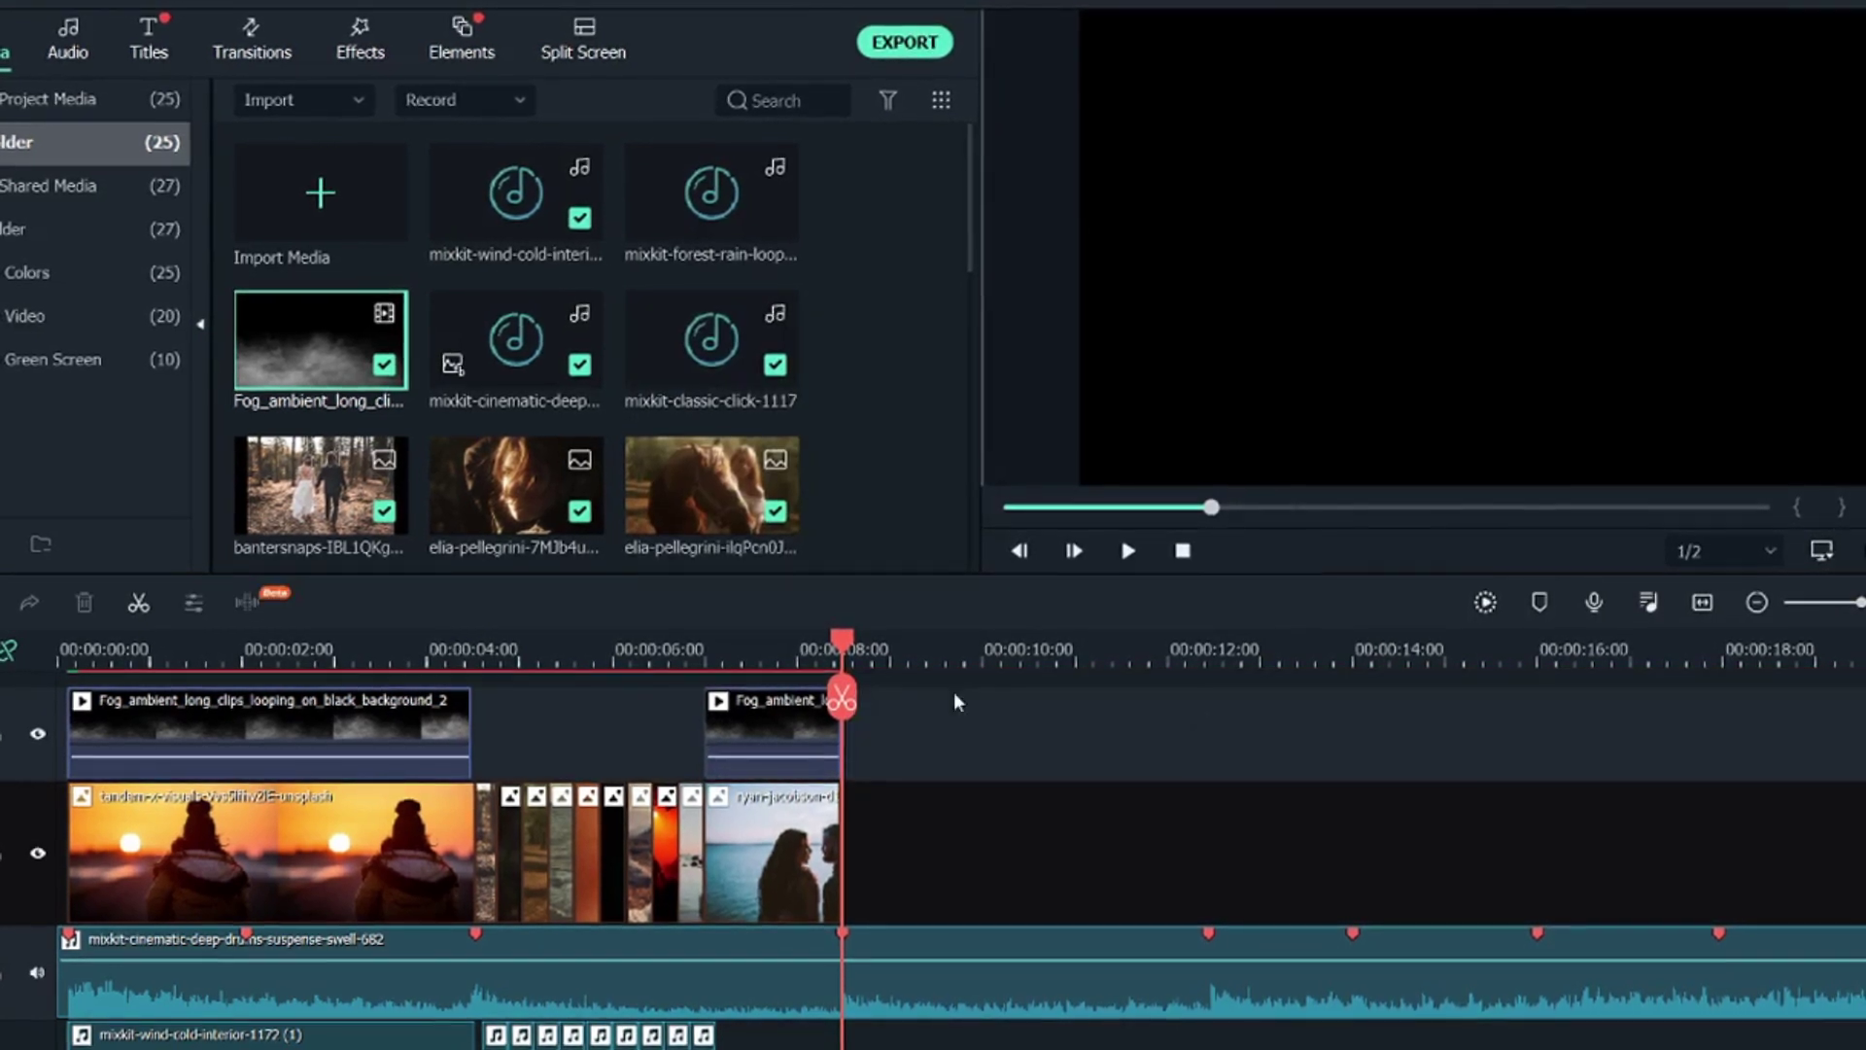
# Set the short fog clip over the seaside couple to Screen blending mode with opacity at 67.52%
pyautogui.click(717, 664)
pyautogui.click(773, 718)
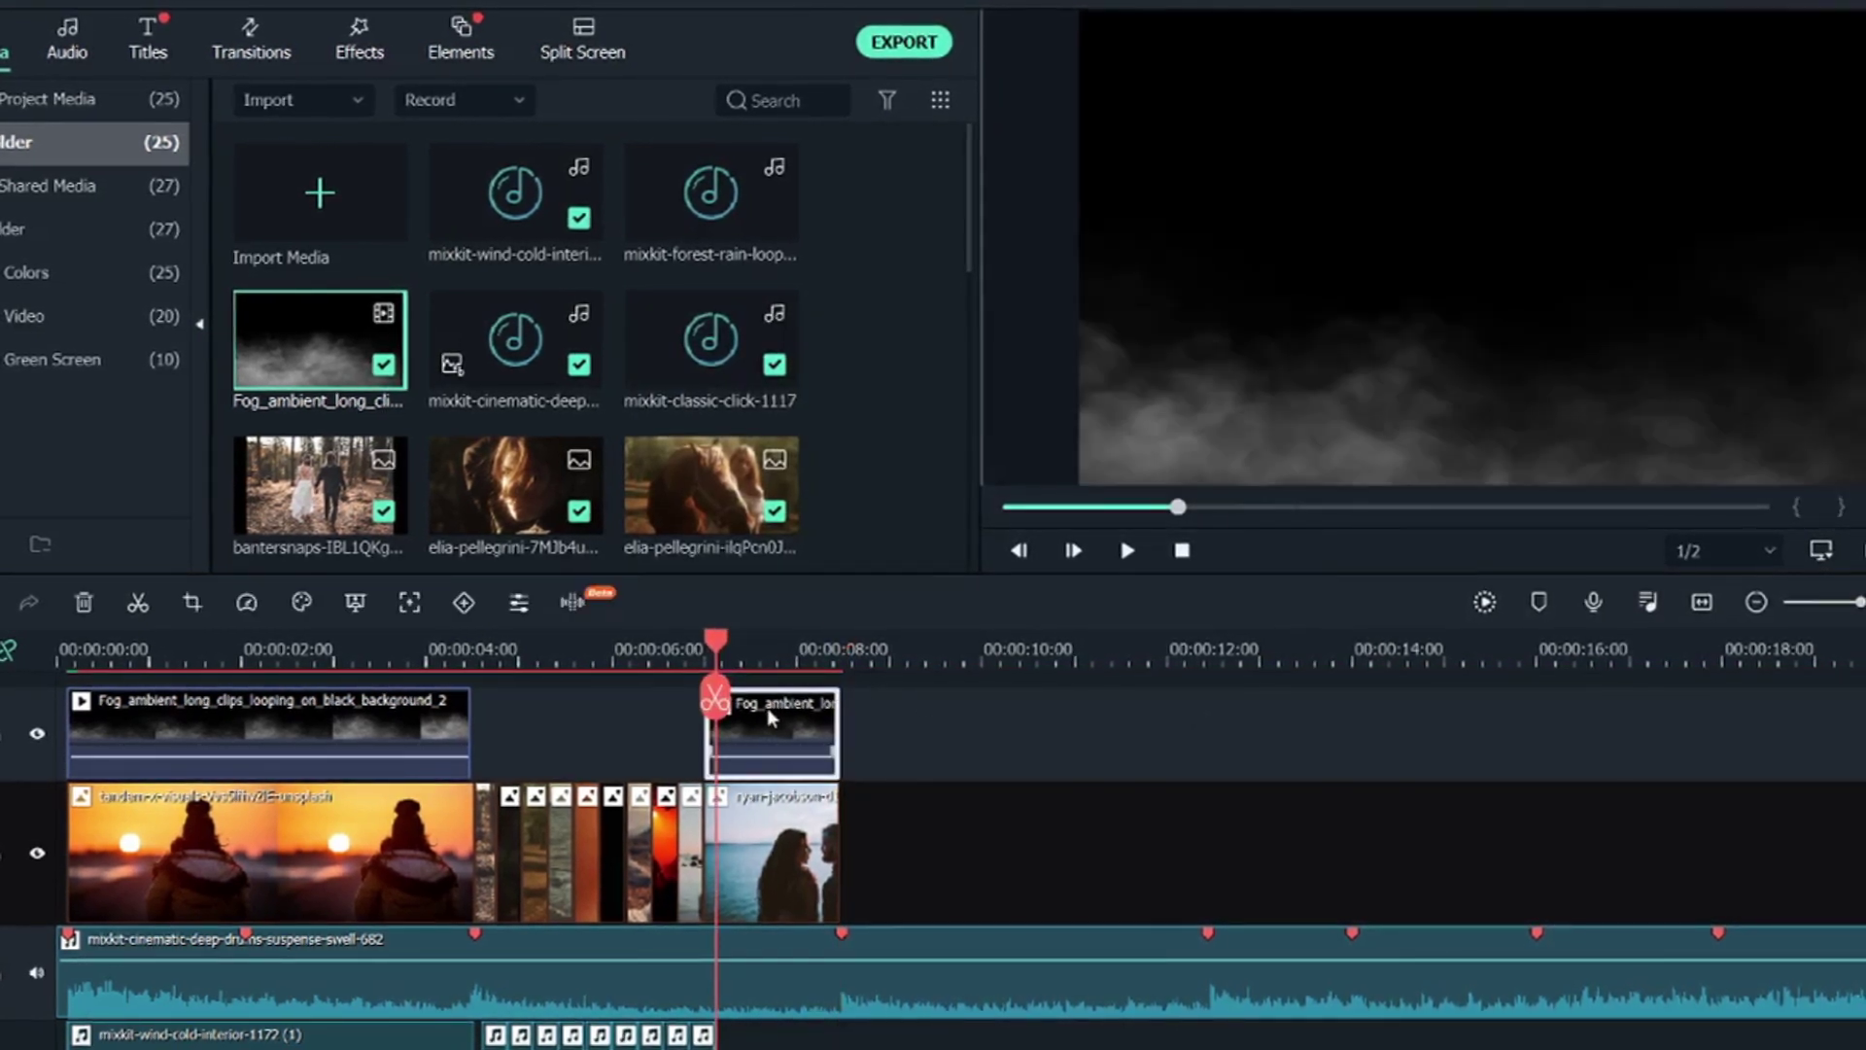
pyautogui.click(526, 607)
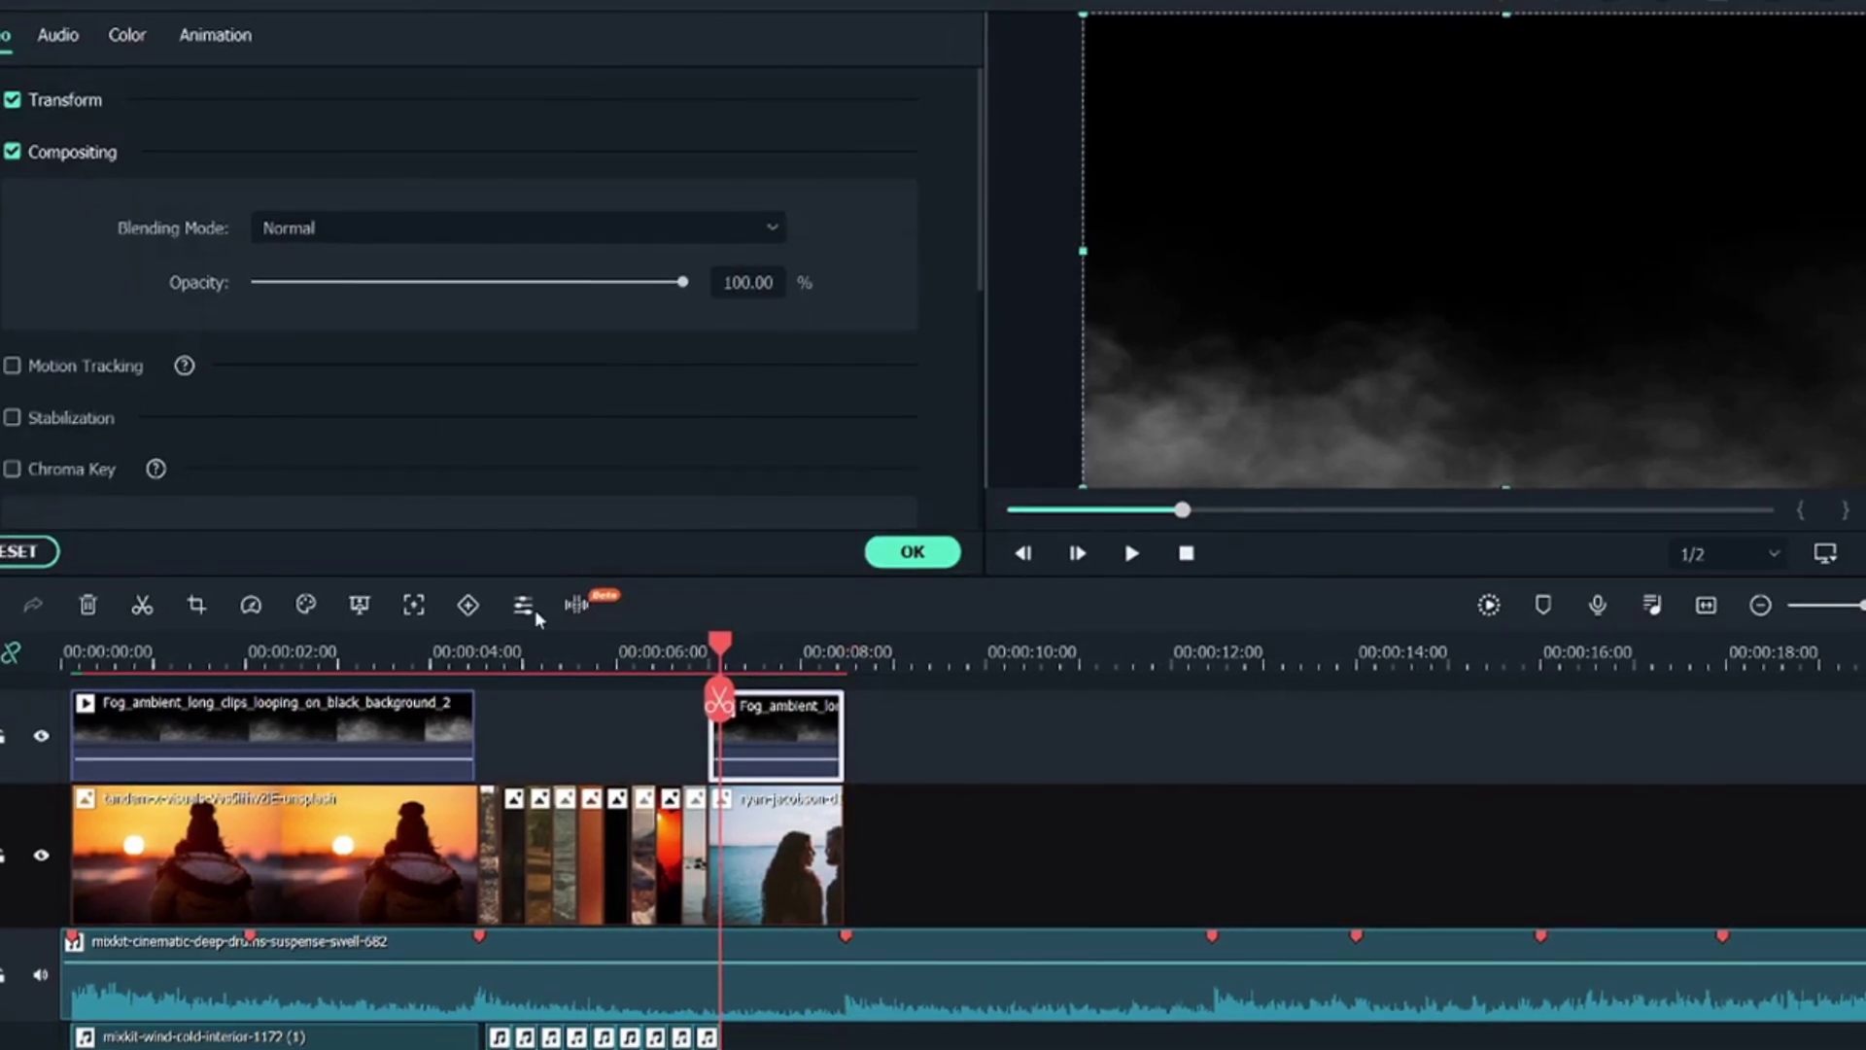
pyautogui.click(320, 231)
pyautogui.click(382, 545)
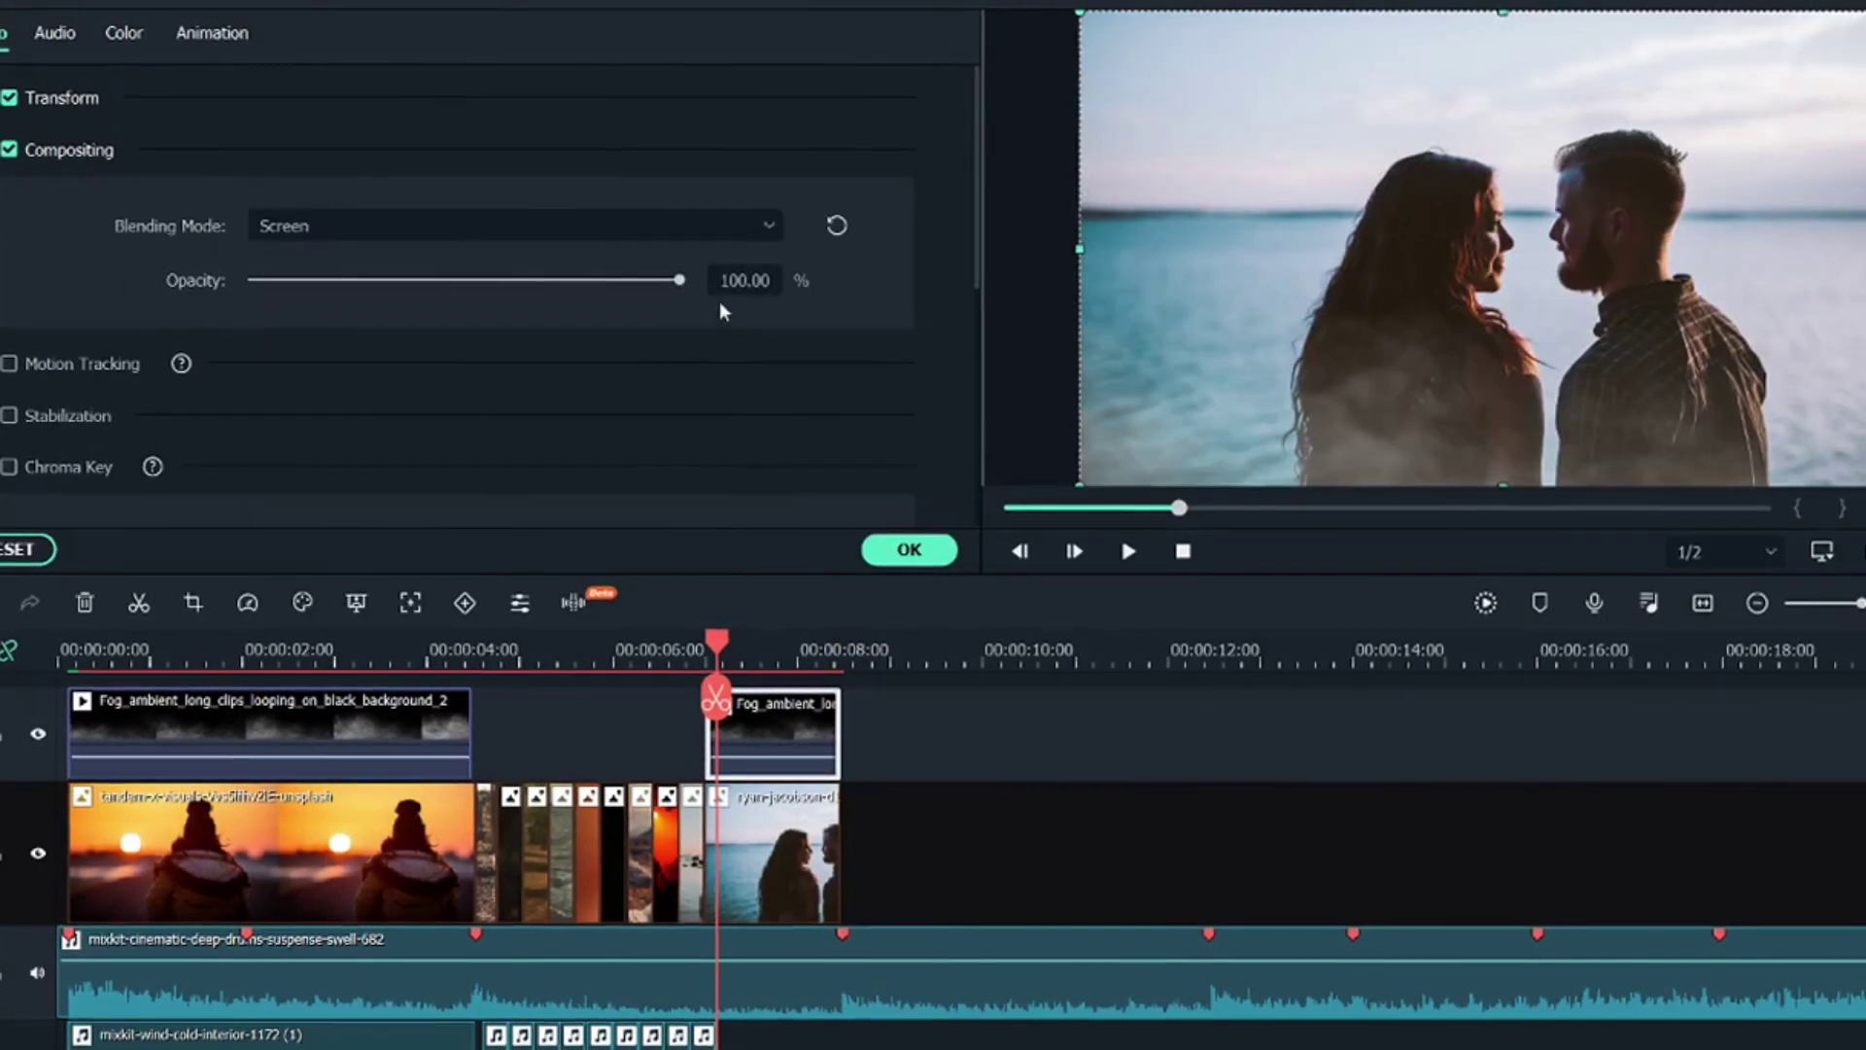
pyautogui.moveTo(657, 282); pyautogui.dragTo(533, 280)
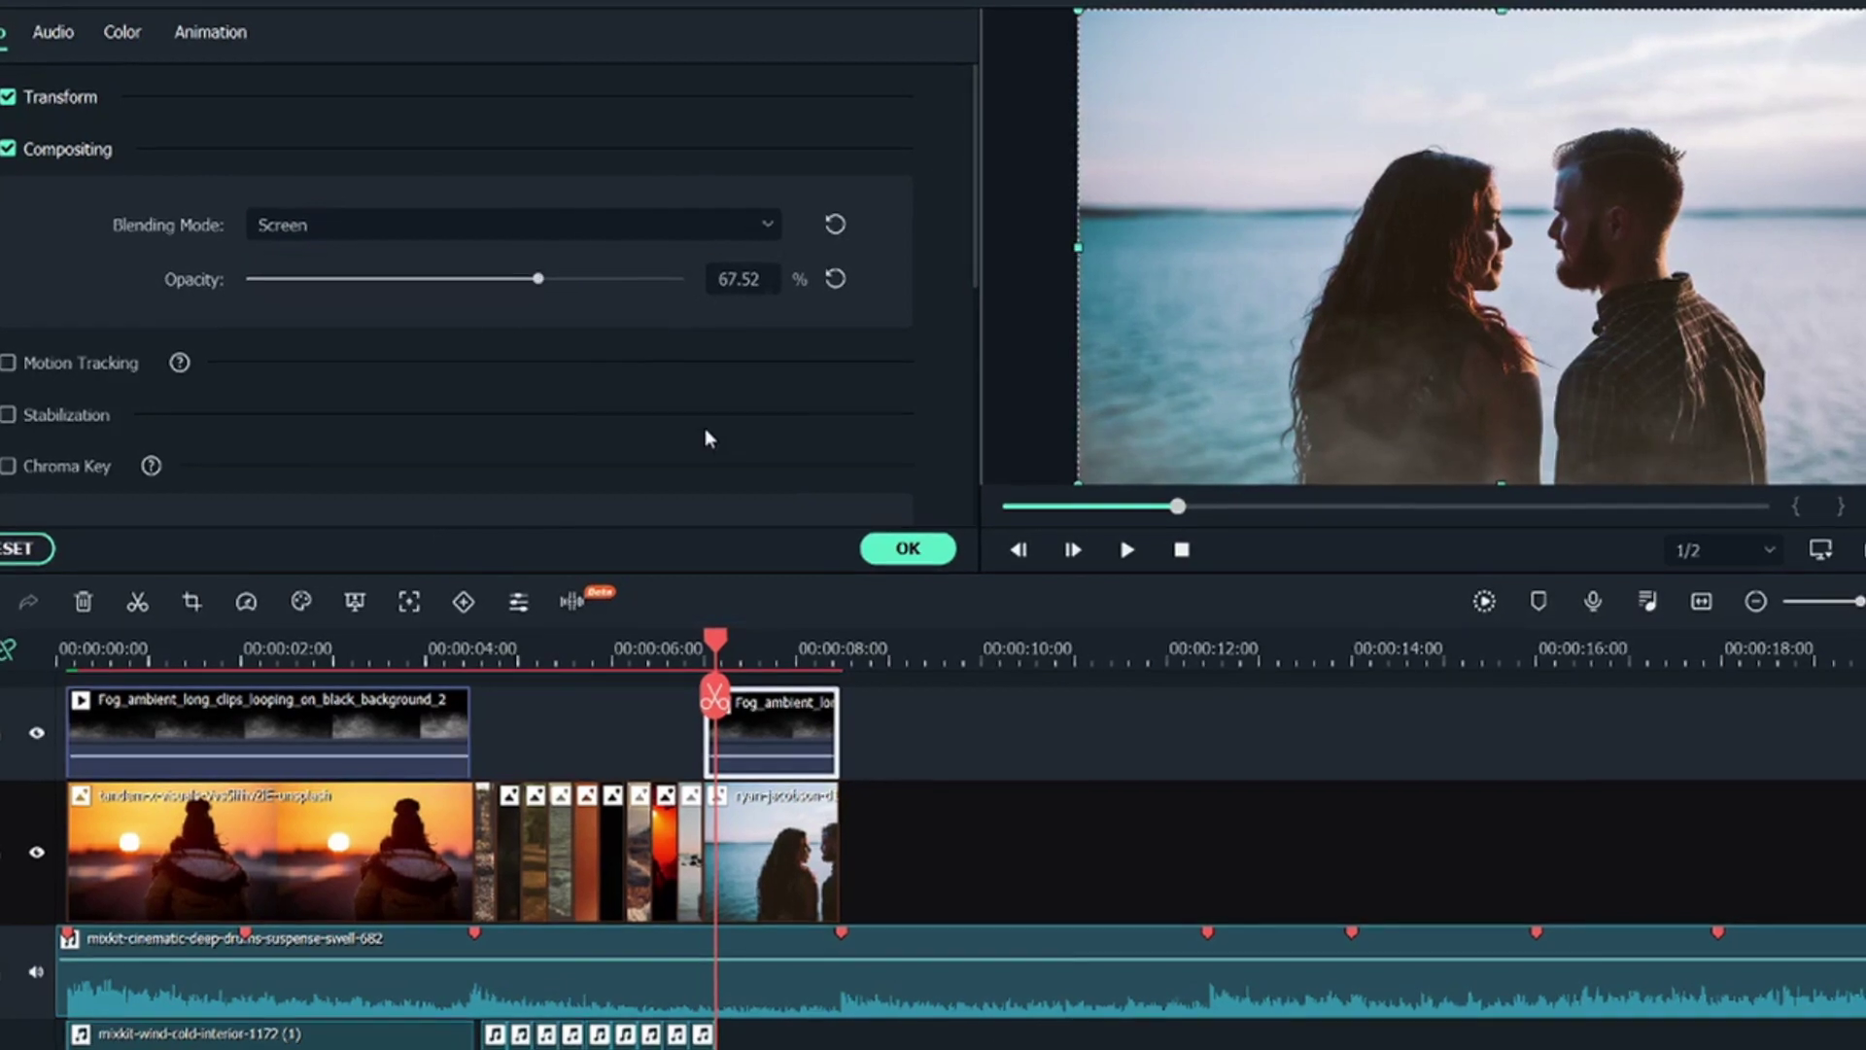
pyautogui.click(885, 546)
# Add the mixkit-wind-cold-interior-1172 sound on a new audio track, starting beneath the seaside couple photo
pyautogui.scroll(-2, 885, 729)
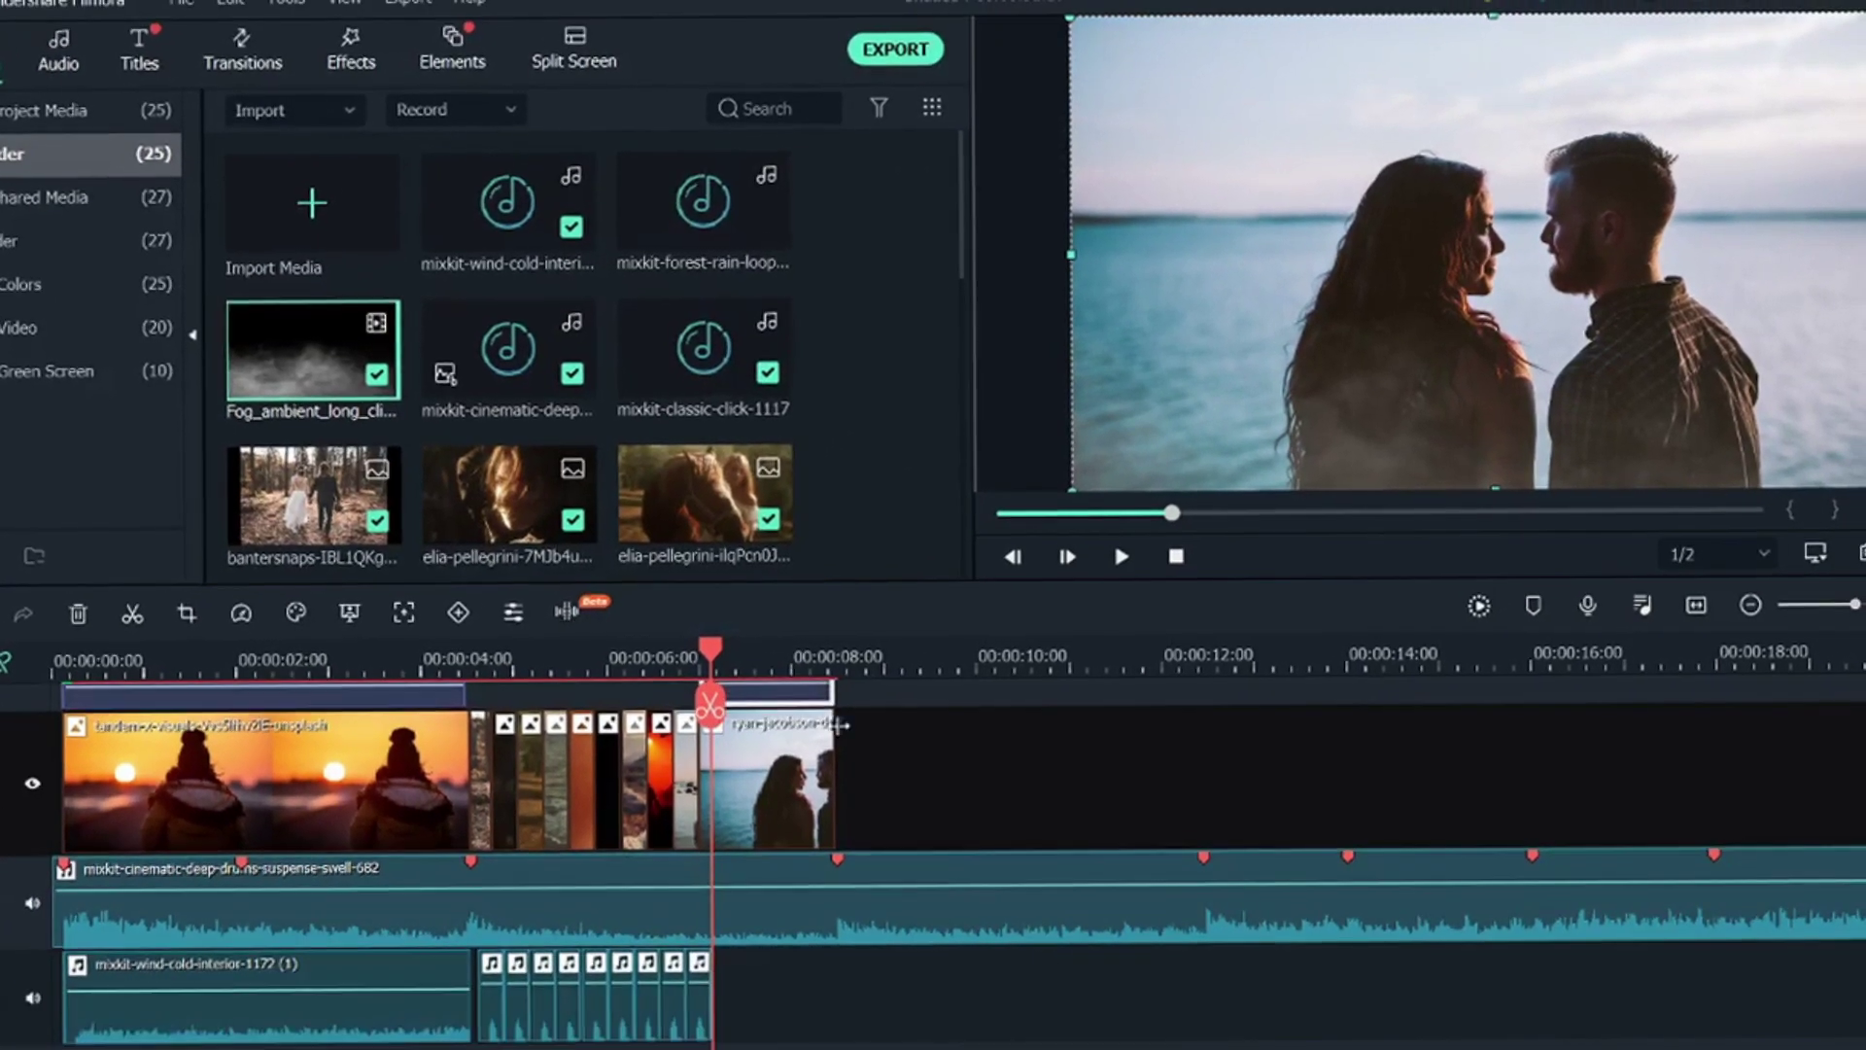
pyautogui.scroll(-10, 735, 473)
pyautogui.scroll(10, 530, 325)
pyautogui.moveTo(488, 203); pyautogui.dragTo(751, 1048)
# Split the new wind sound at the end of the seaside couple photo and delete the excess
pyautogui.moveTo(889, 647); pyautogui.dragTo(839, 647)
pyautogui.moveTo(683, 654); pyautogui.dragTo(747, 657)
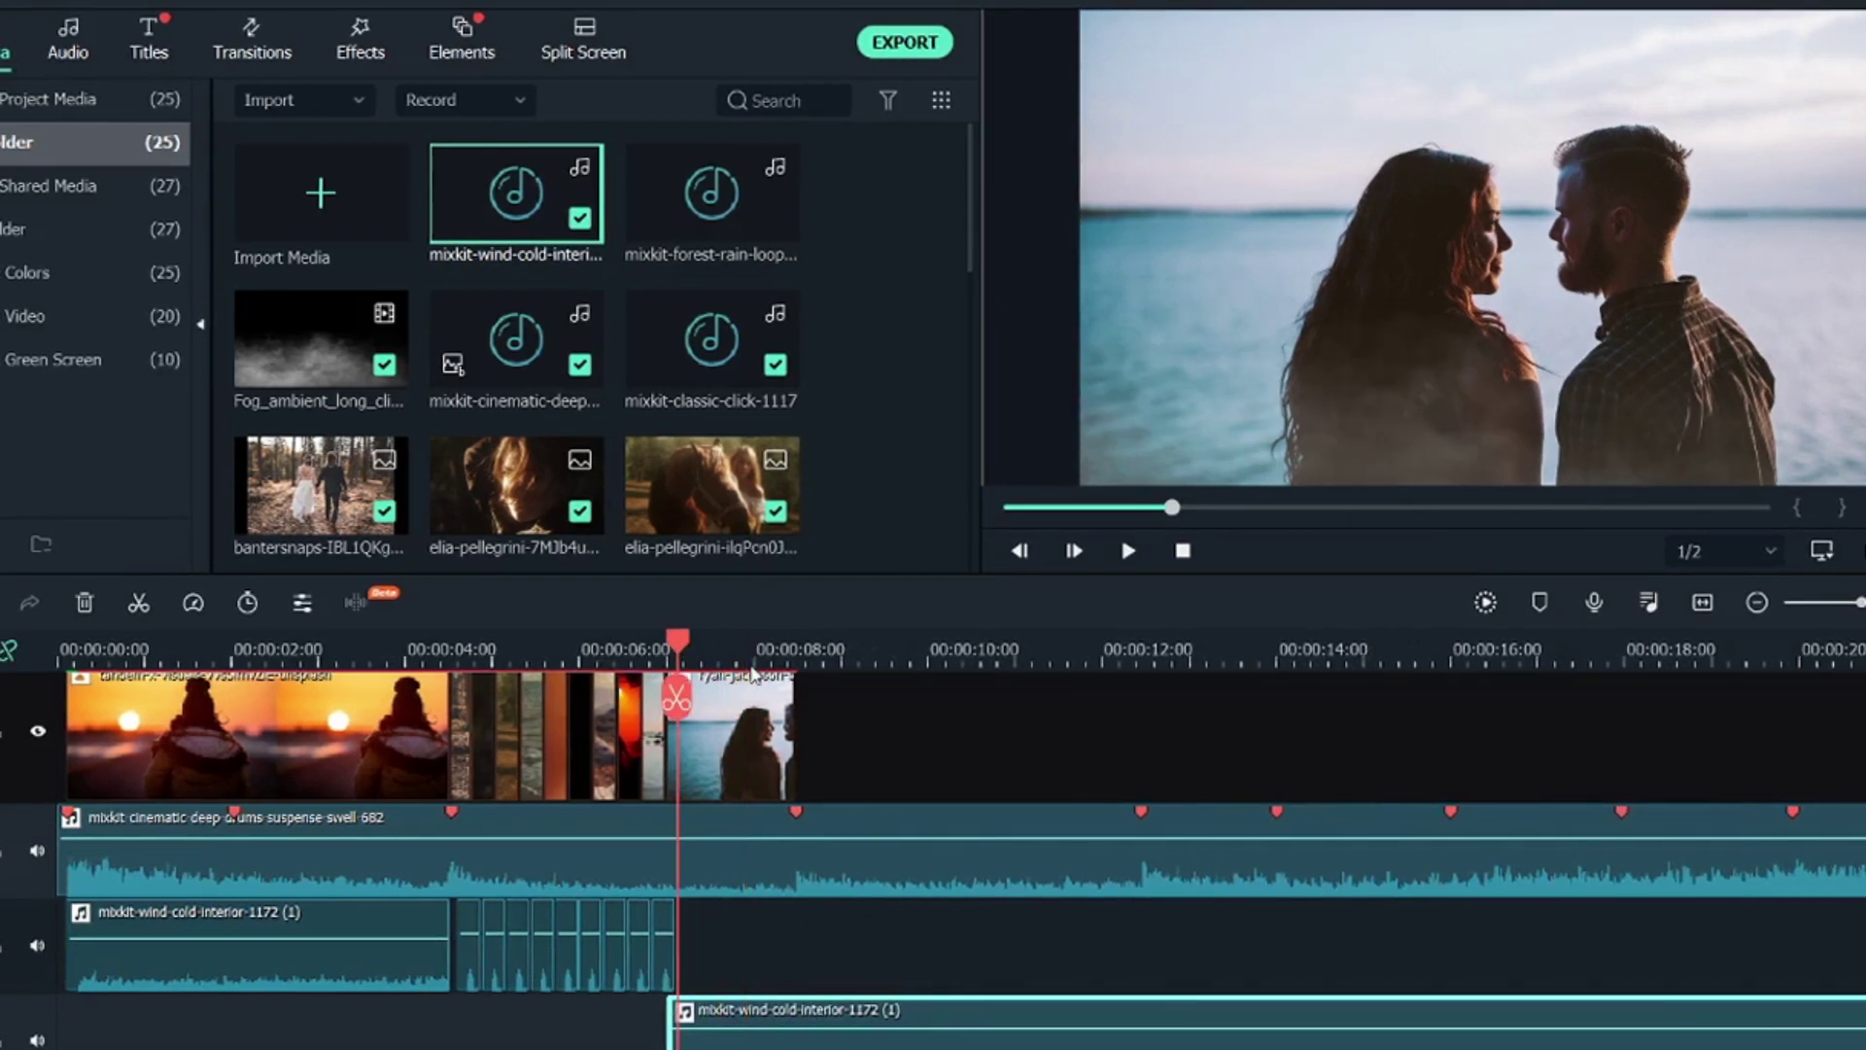
pyautogui.press('Down')
pyautogui.hotkey('ctrl', 'b')
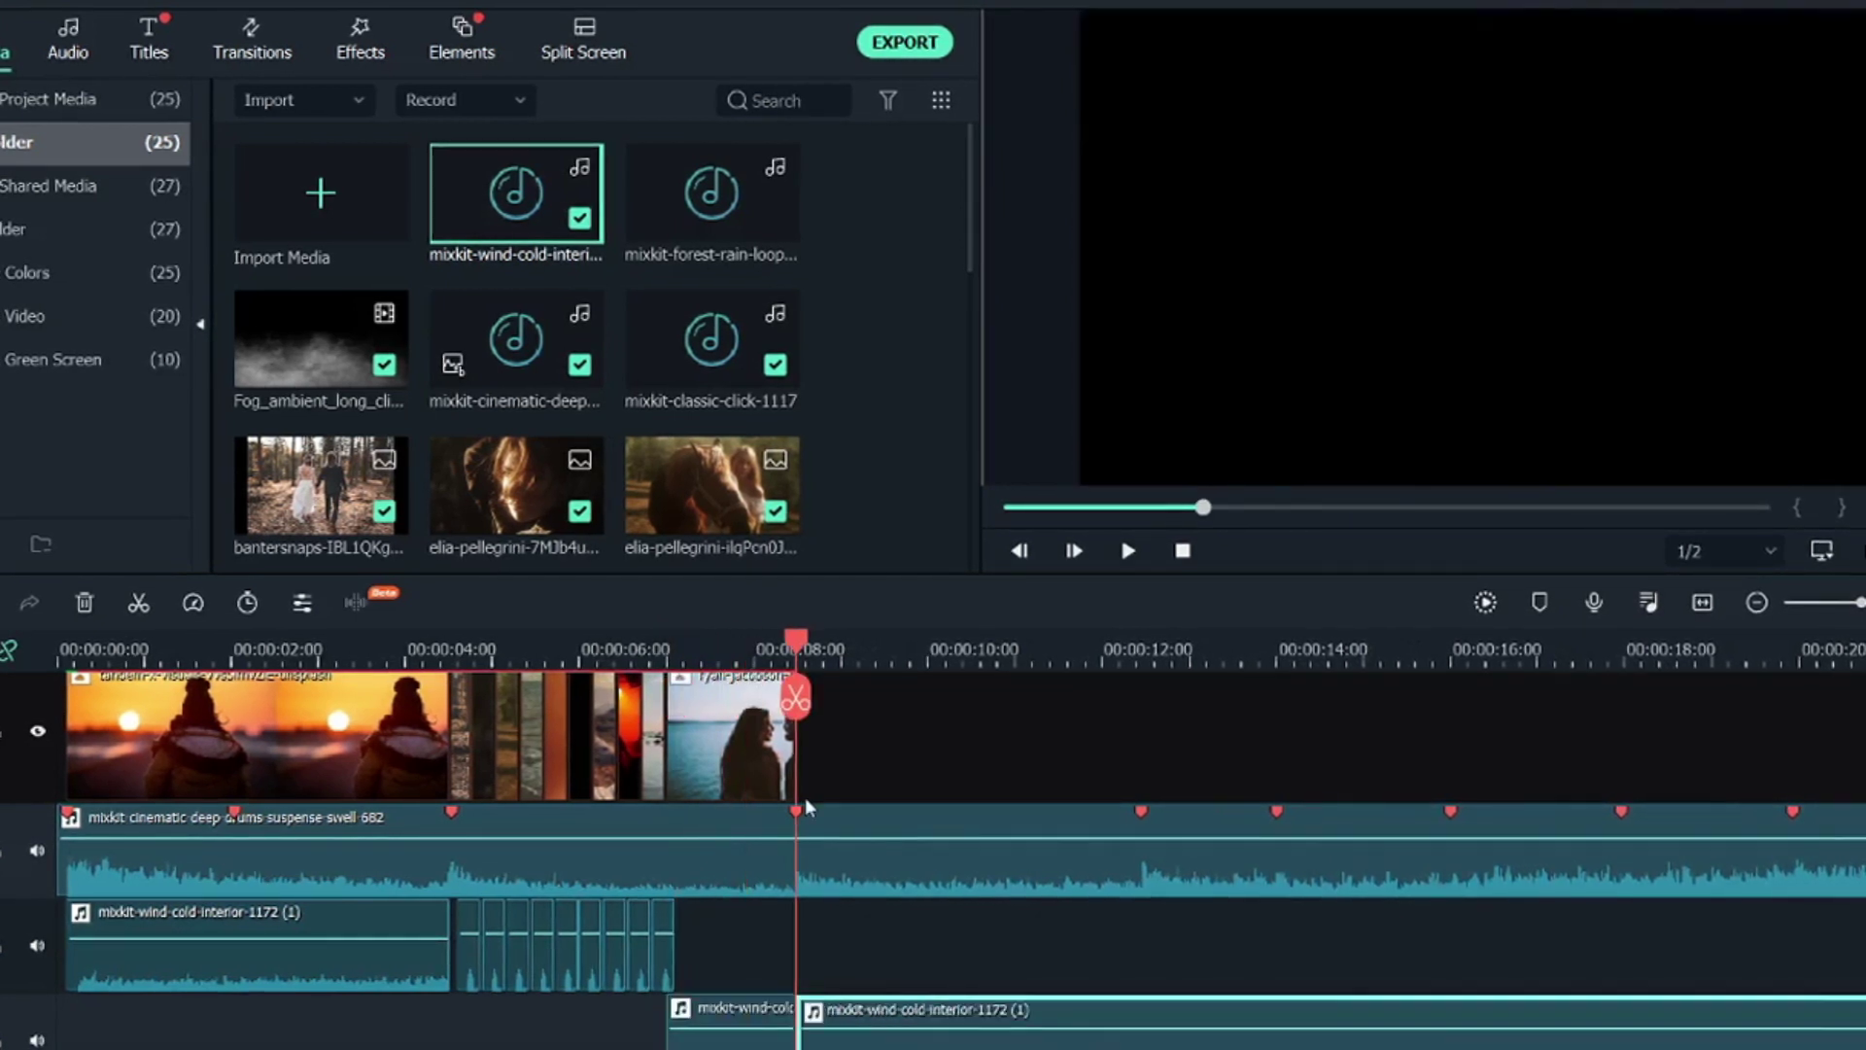
pyautogui.press('Delete')
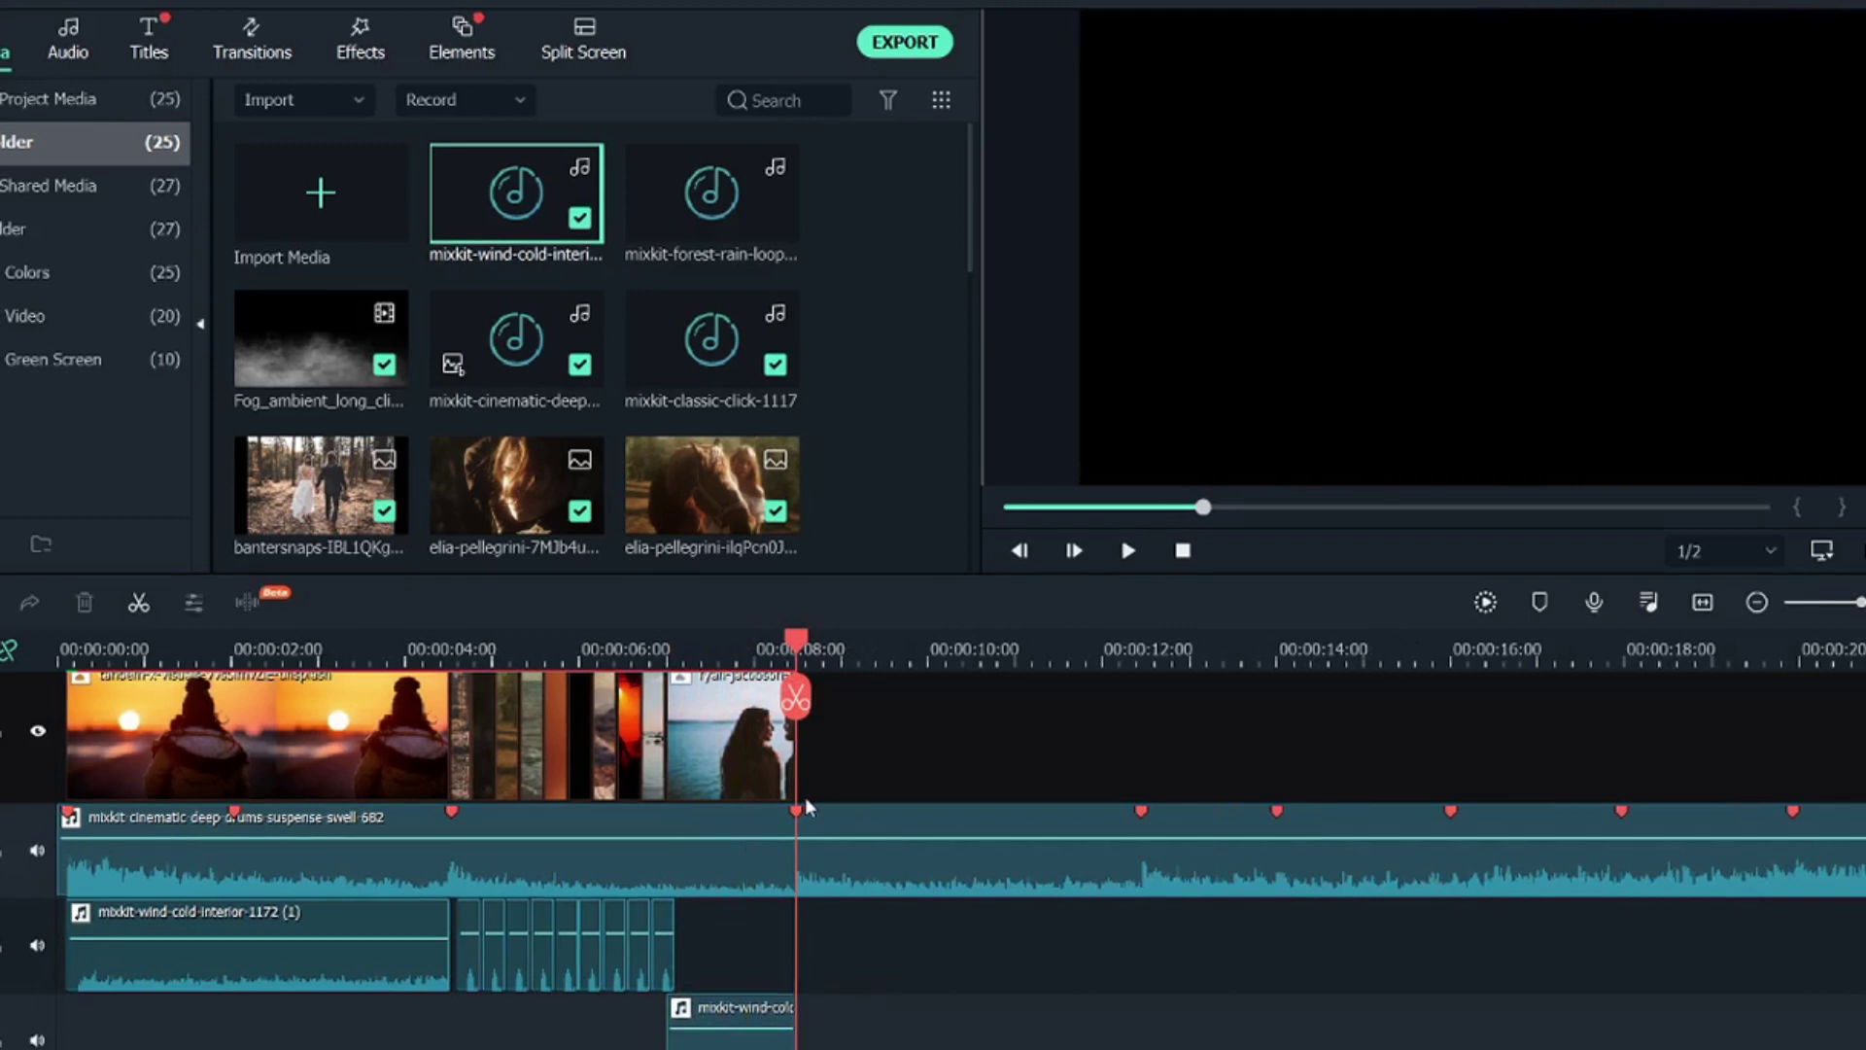
# Play the slideshow from the beginning through the seaside couple photo to check its timing
pyautogui.moveTo(709, 644); pyautogui.dragTo(4, 655)
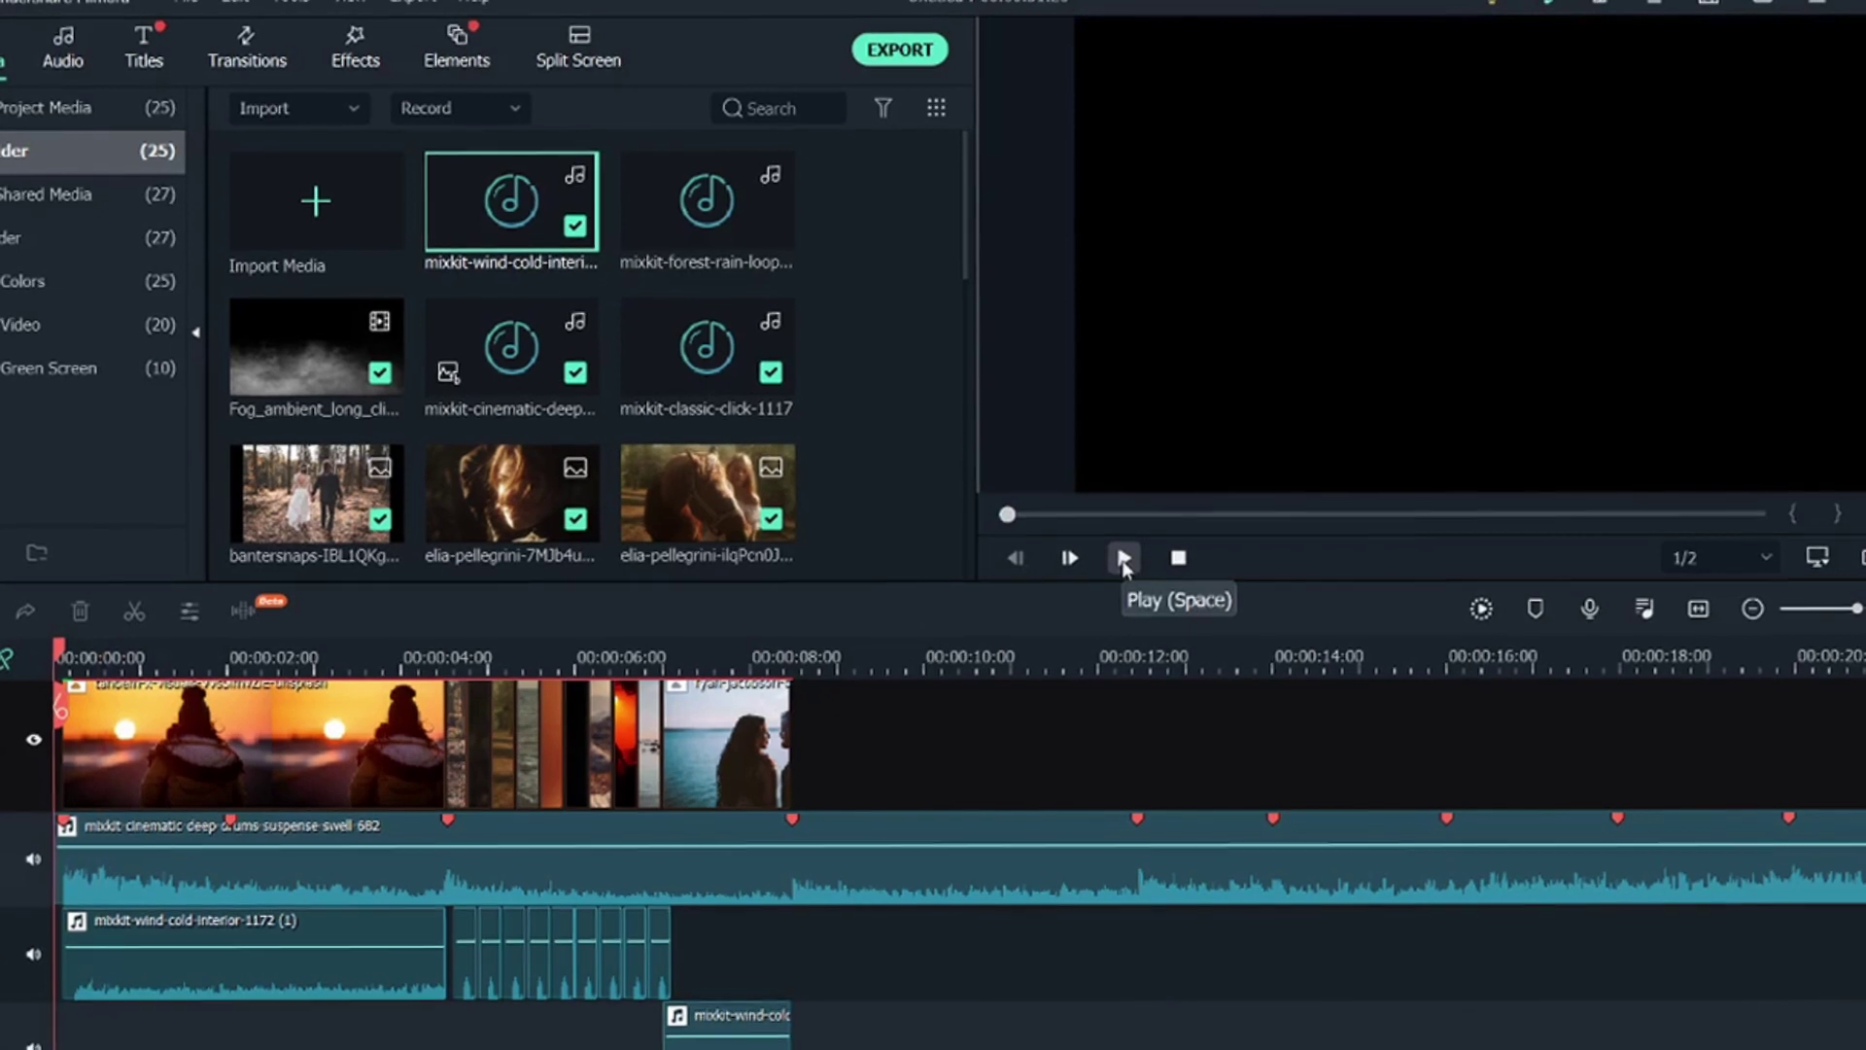
pyautogui.scroll(2, 771, 963)
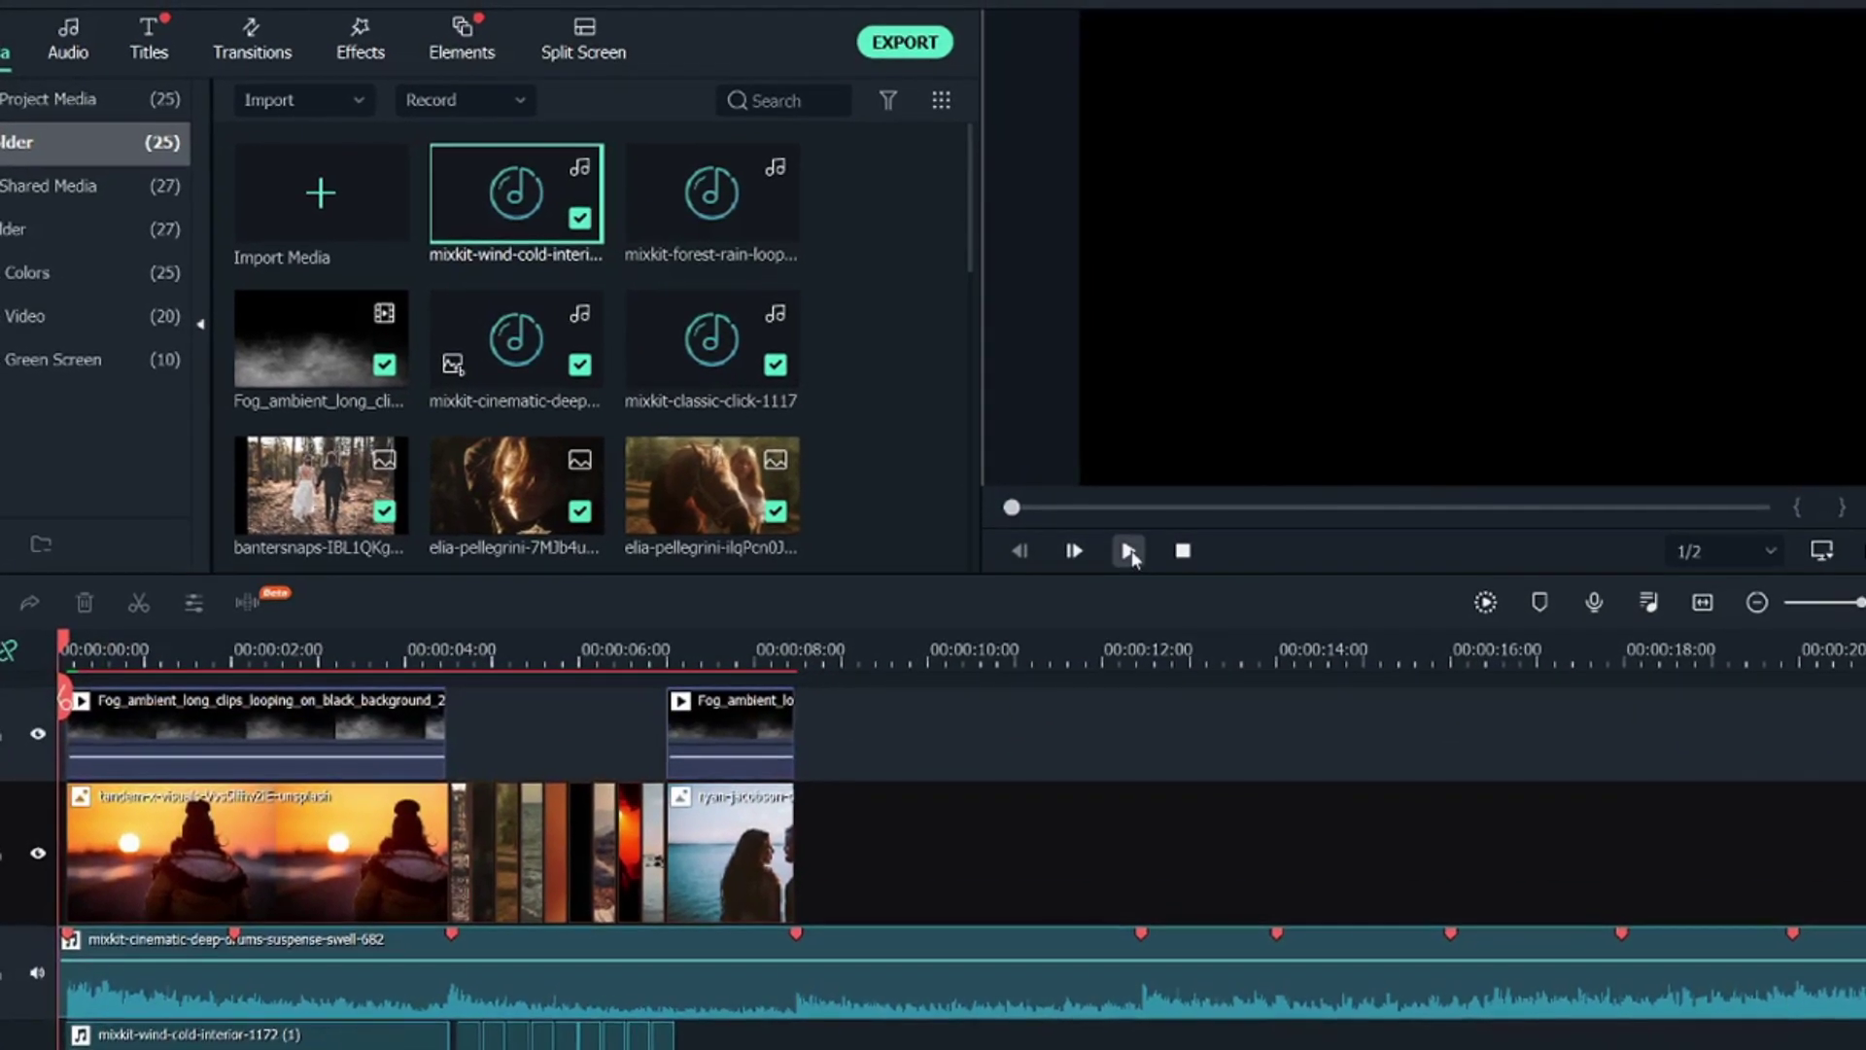
pyautogui.click(1127, 551)
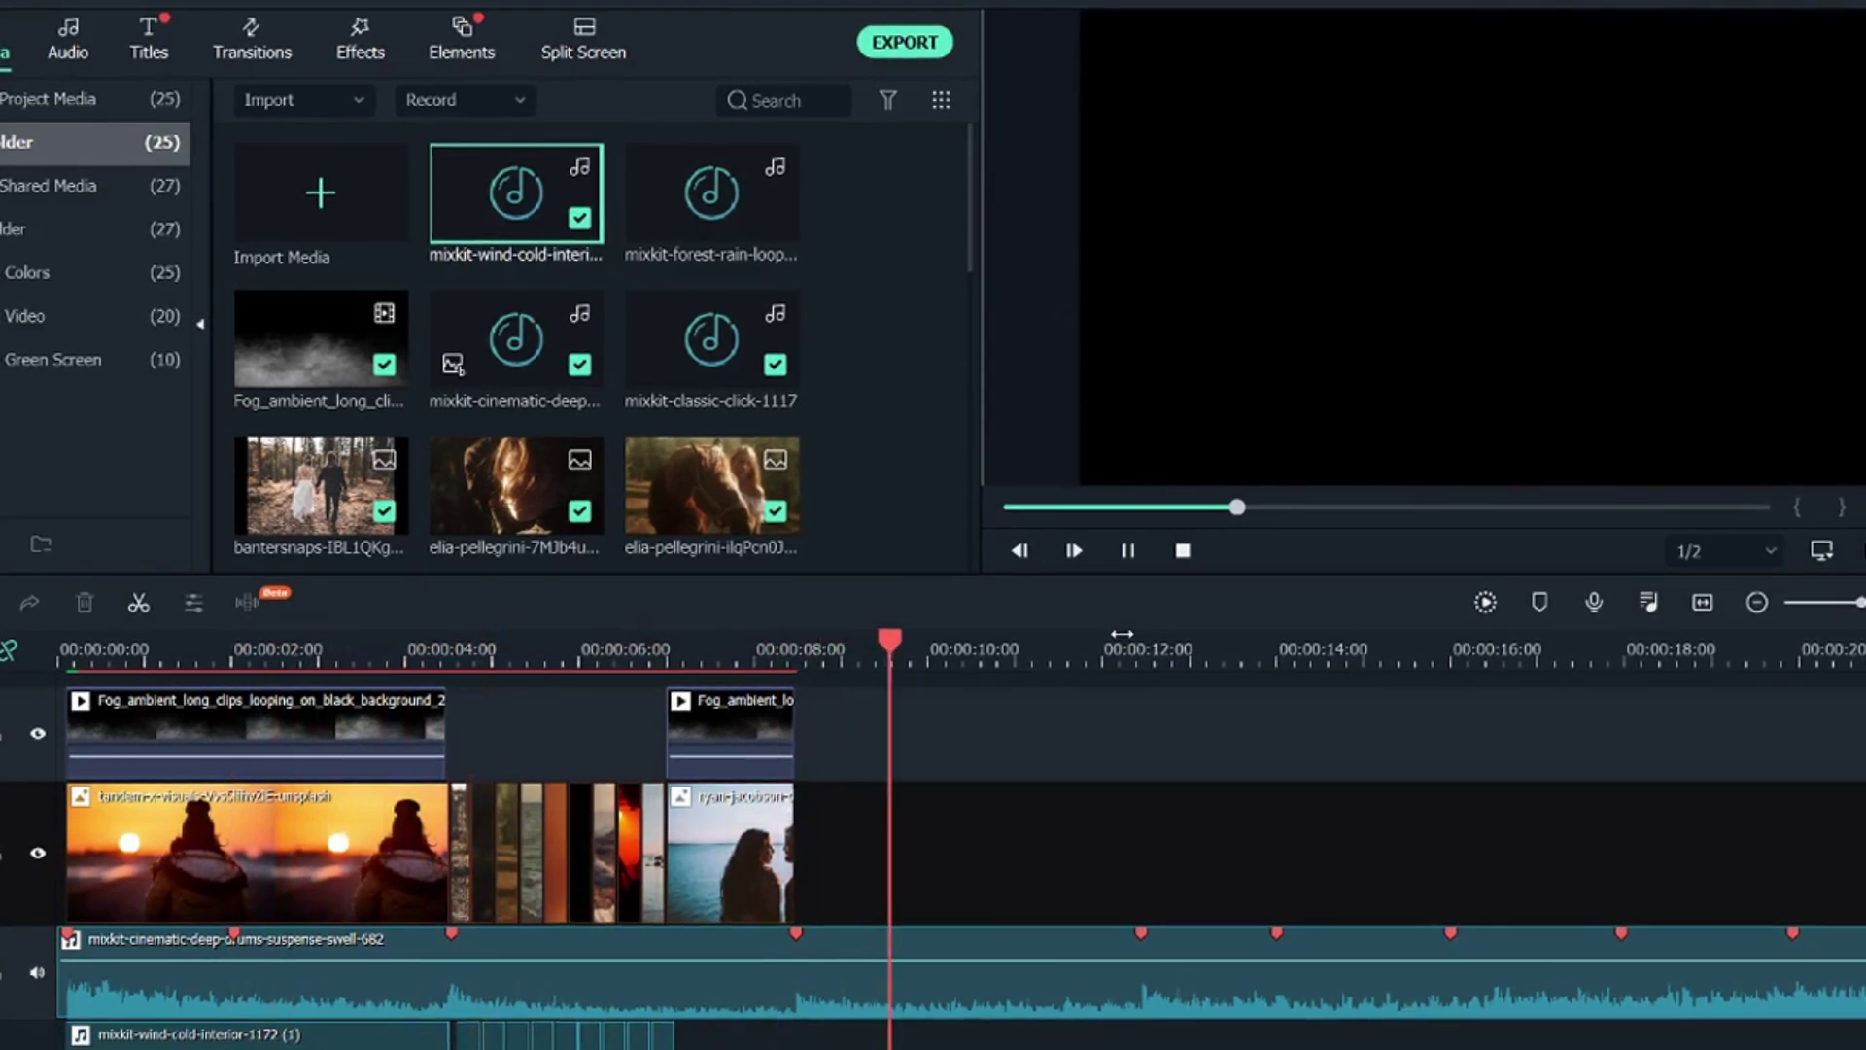
pyautogui.click(1126, 554)
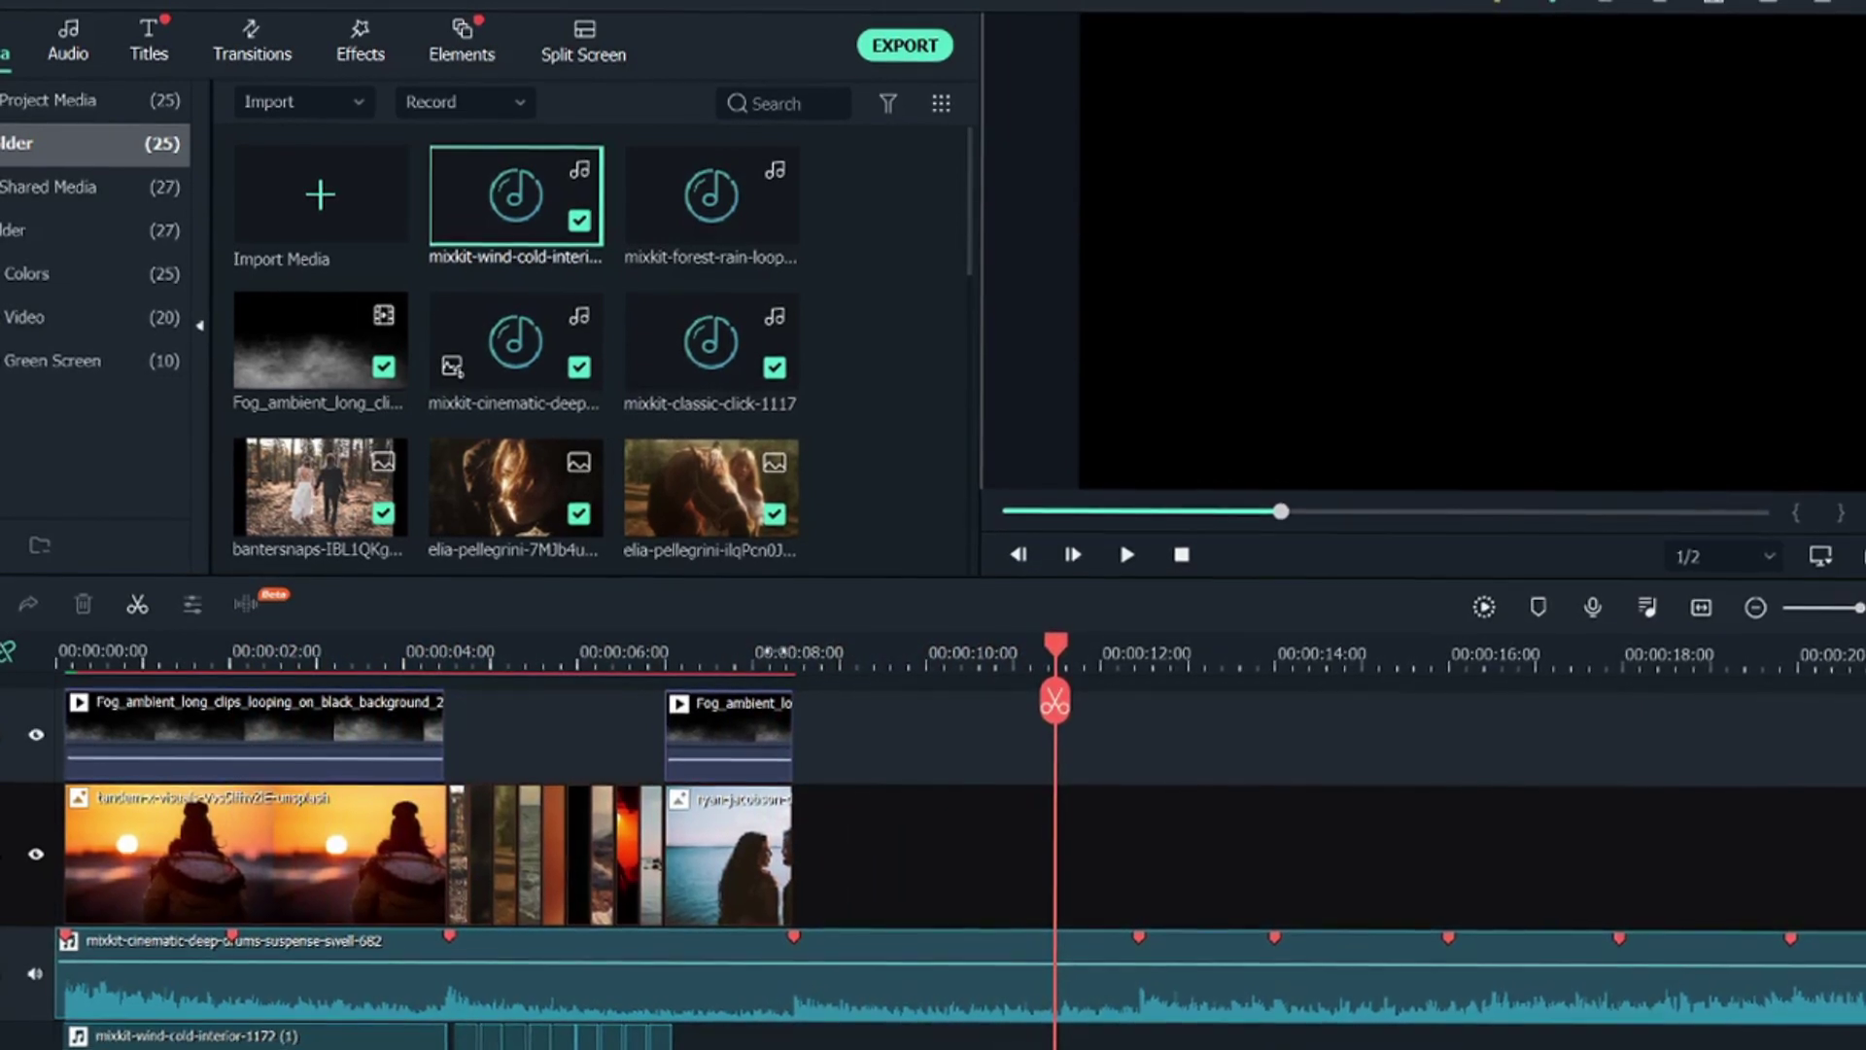
# Scrub through the quick photo flashes between the sunset and seaside couple photos to review them
pyautogui.moveTo(813, 643); pyautogui.dragTo(632, 656)
pyautogui.click(420, 654)
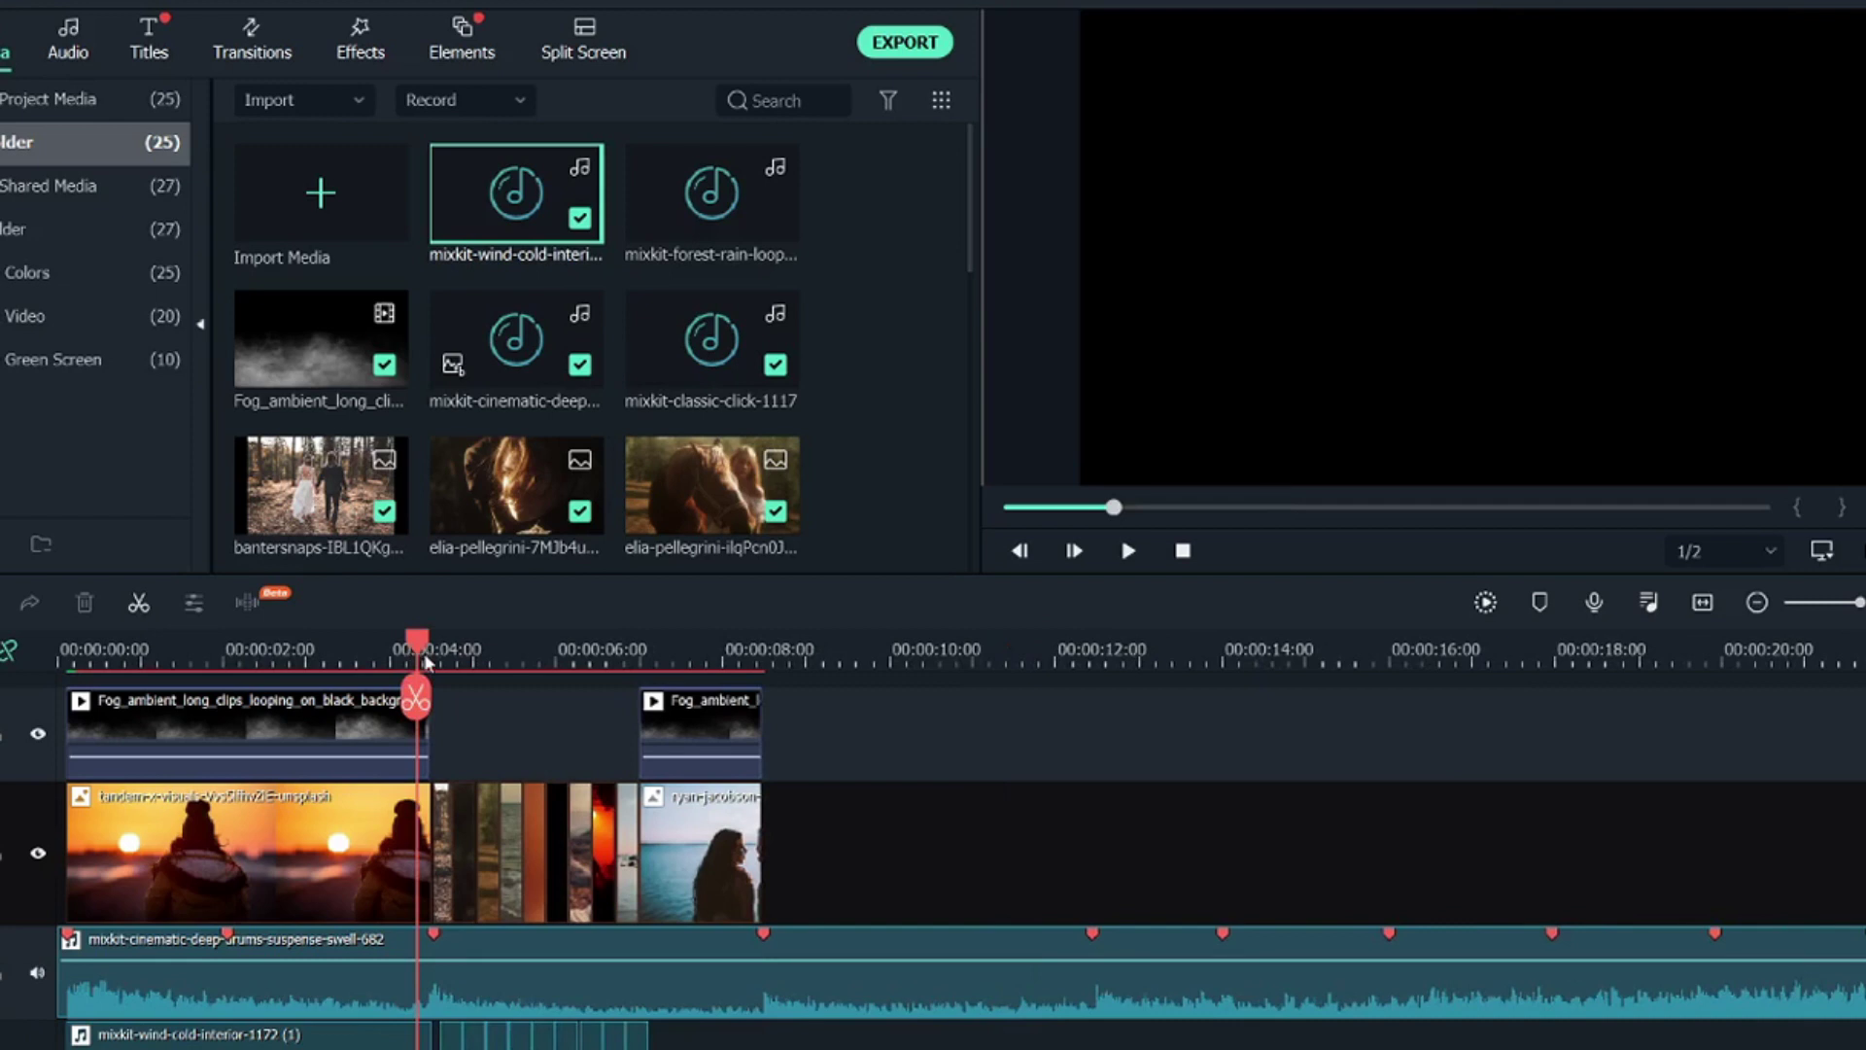
pyautogui.moveTo(450, 664); pyautogui.dragTo(496, 684)
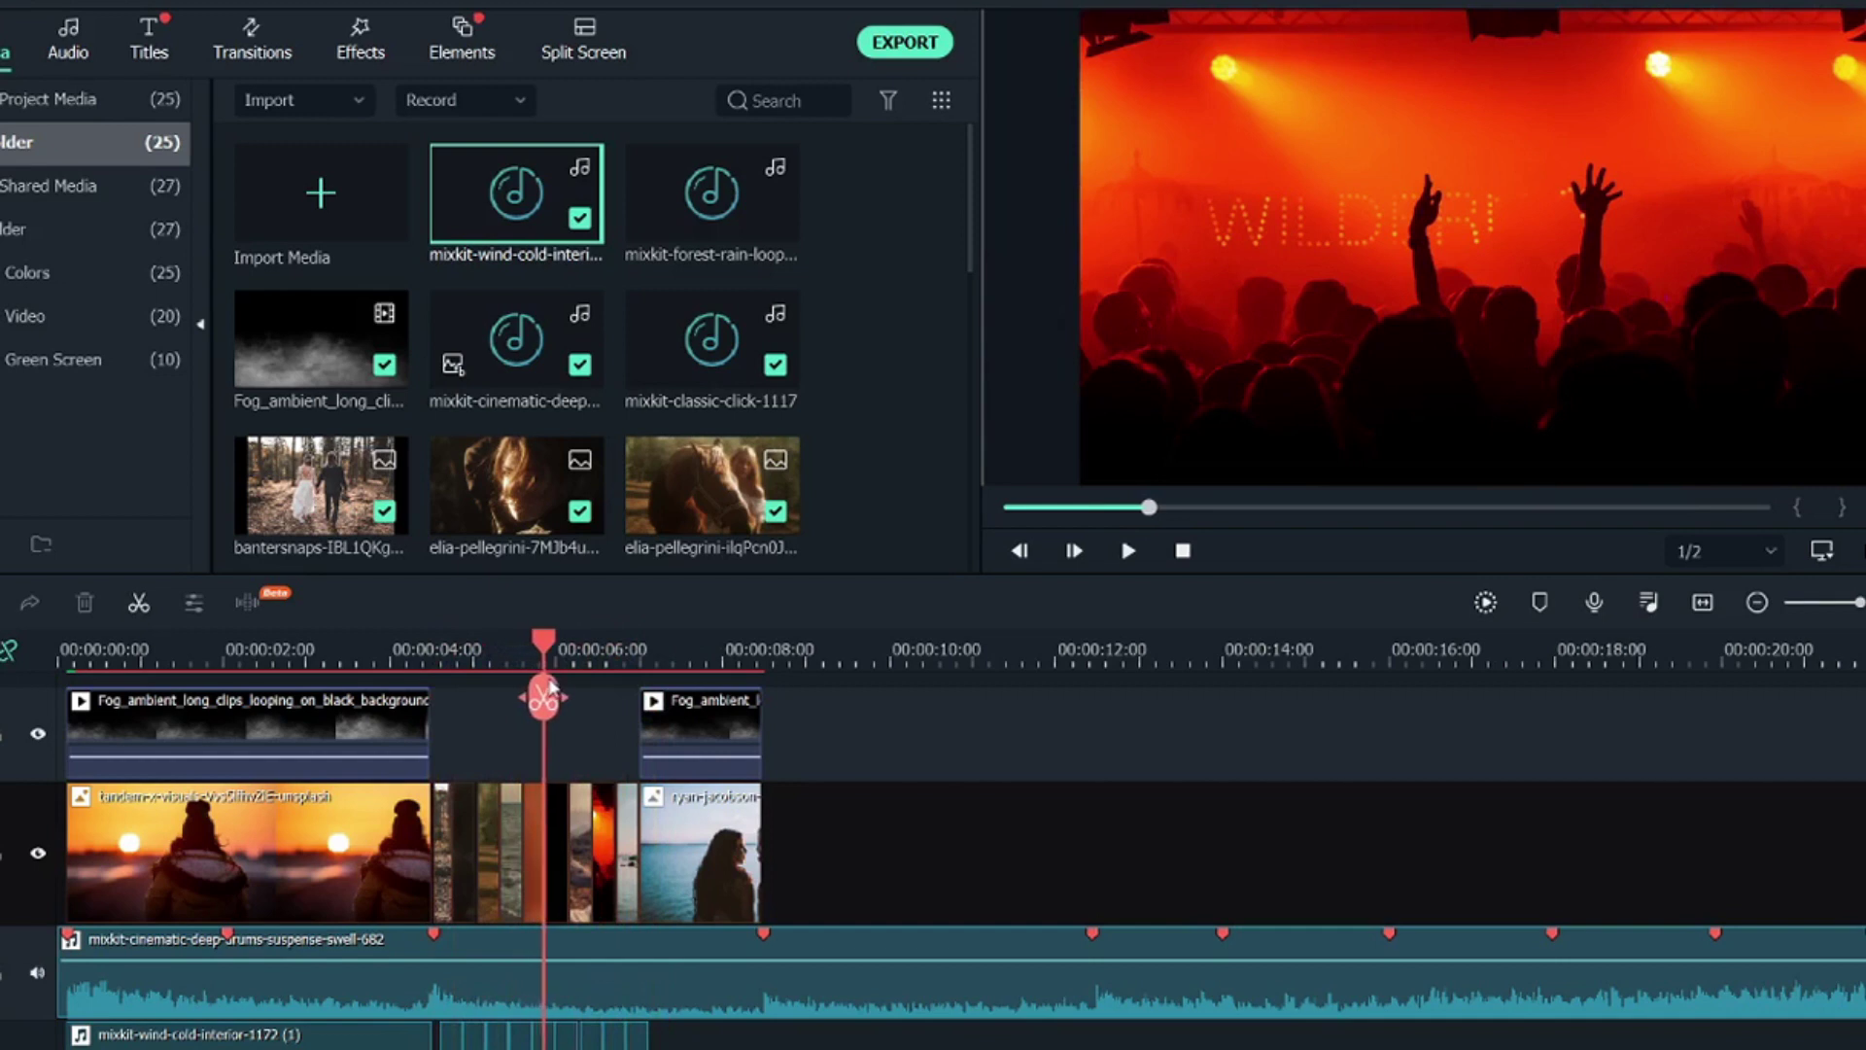
pyautogui.moveTo(598, 686)
pyautogui.mouseDown()
pyautogui.moveTo(527, 692)
pyautogui.moveTo(576, 688)
pyautogui.mouseUp()
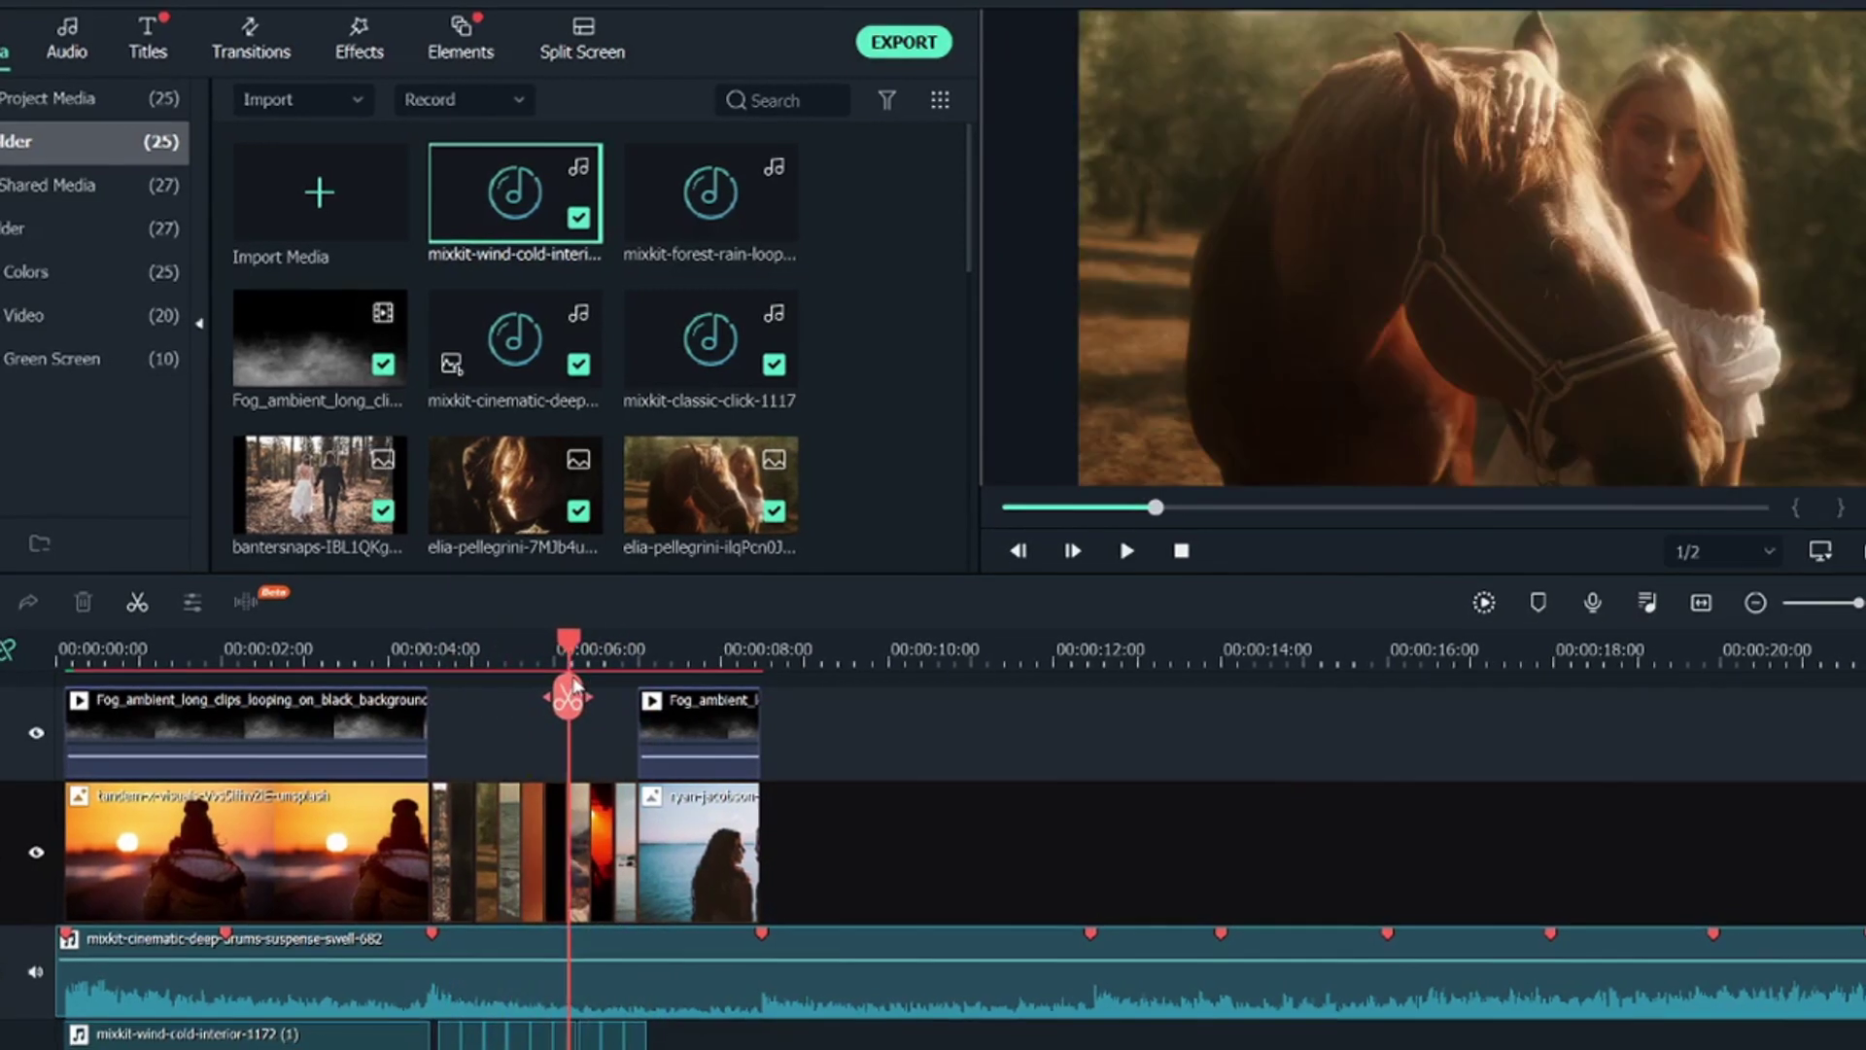
pyautogui.moveTo(683, 654); pyautogui.dragTo(600, 652)
pyautogui.scroll(1, 628, 793)
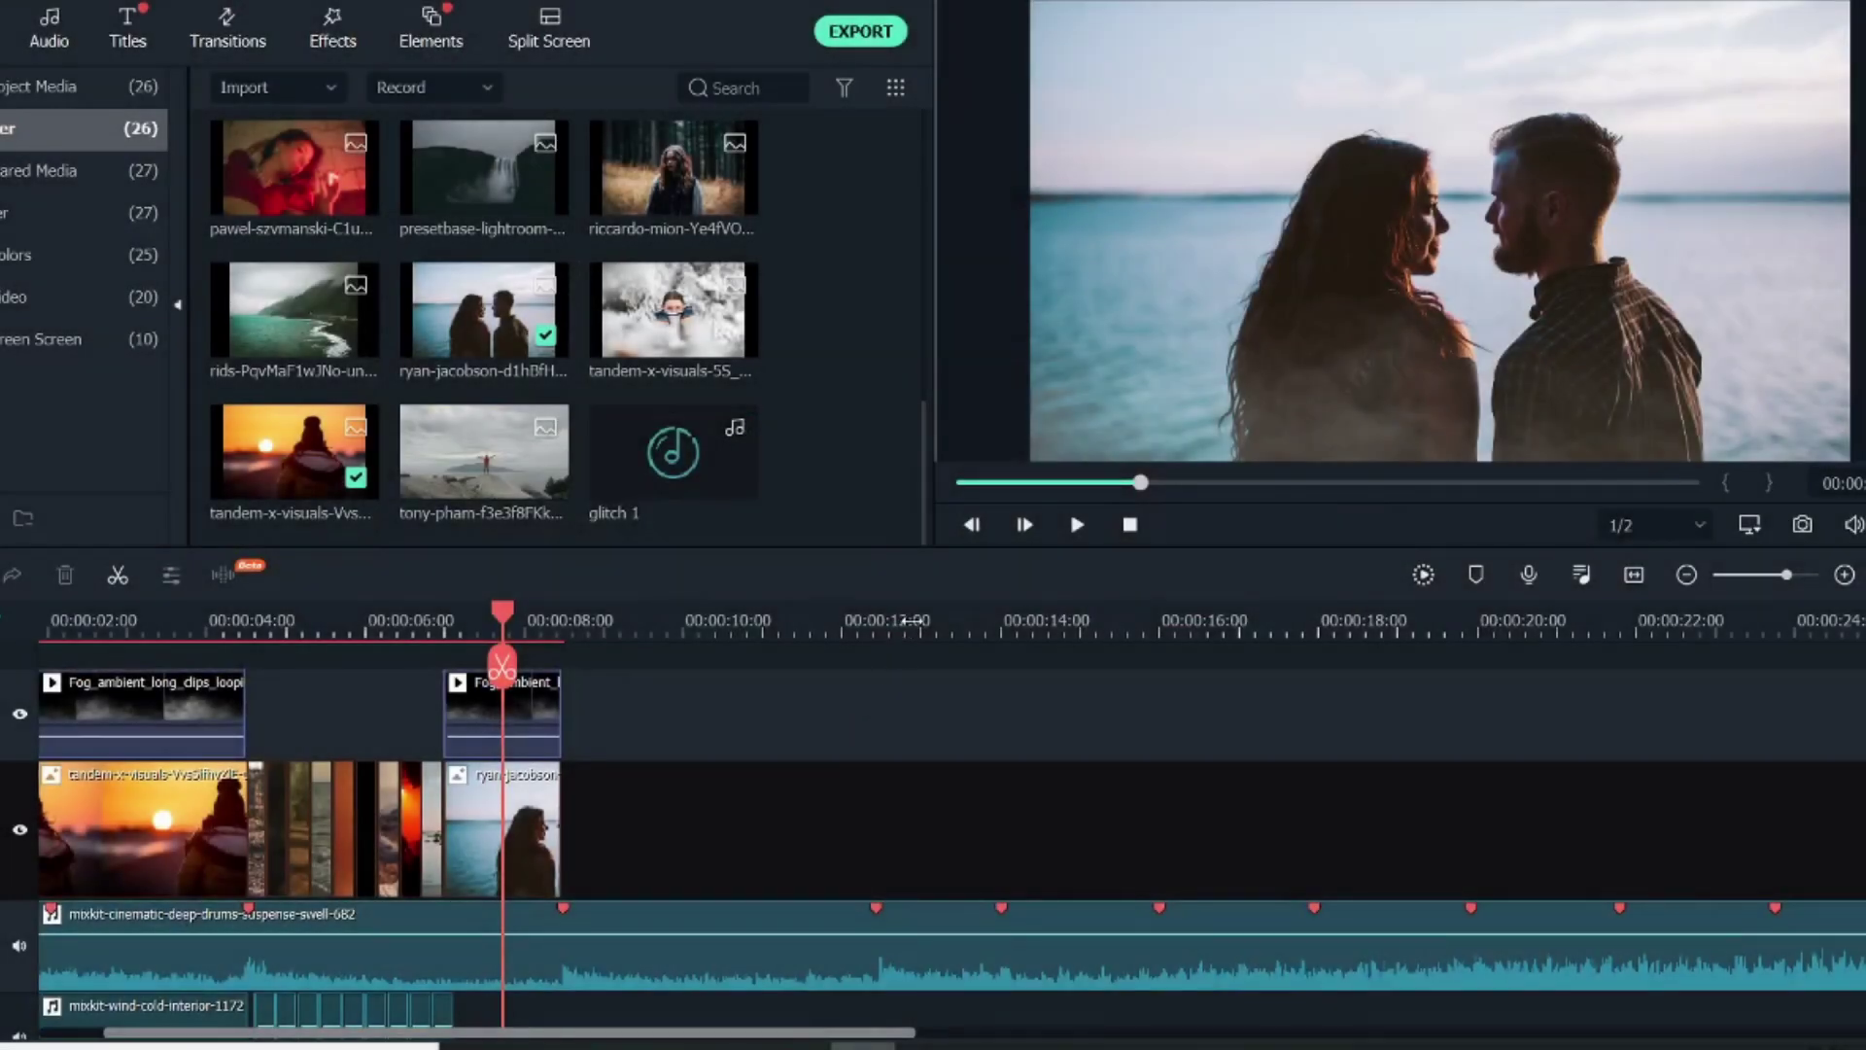
pyautogui.moveTo(911, 620); pyautogui.dragTo(795, 613)
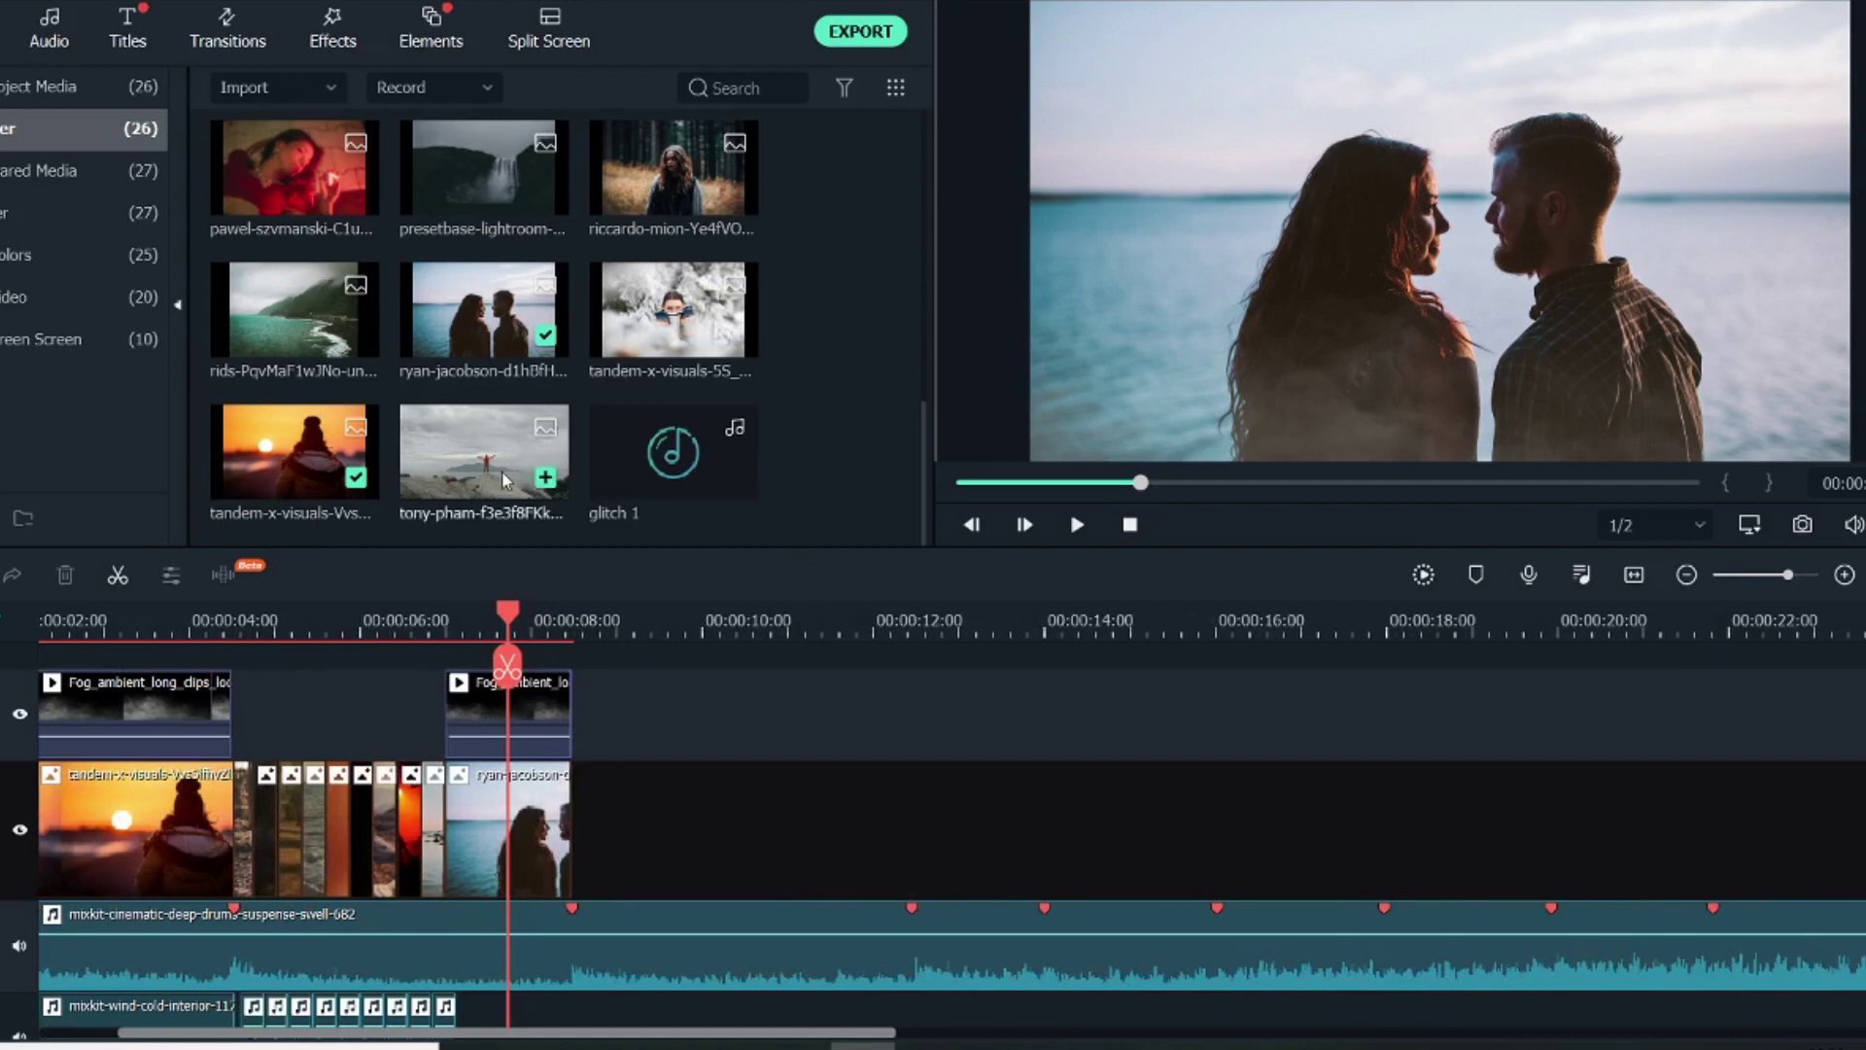
# Place the outstretched-arms rock photo directly after the seaside couple photo and trim its end to the next beat marker
pyautogui.moveTo(486, 464); pyautogui.dragTo(584, 838)
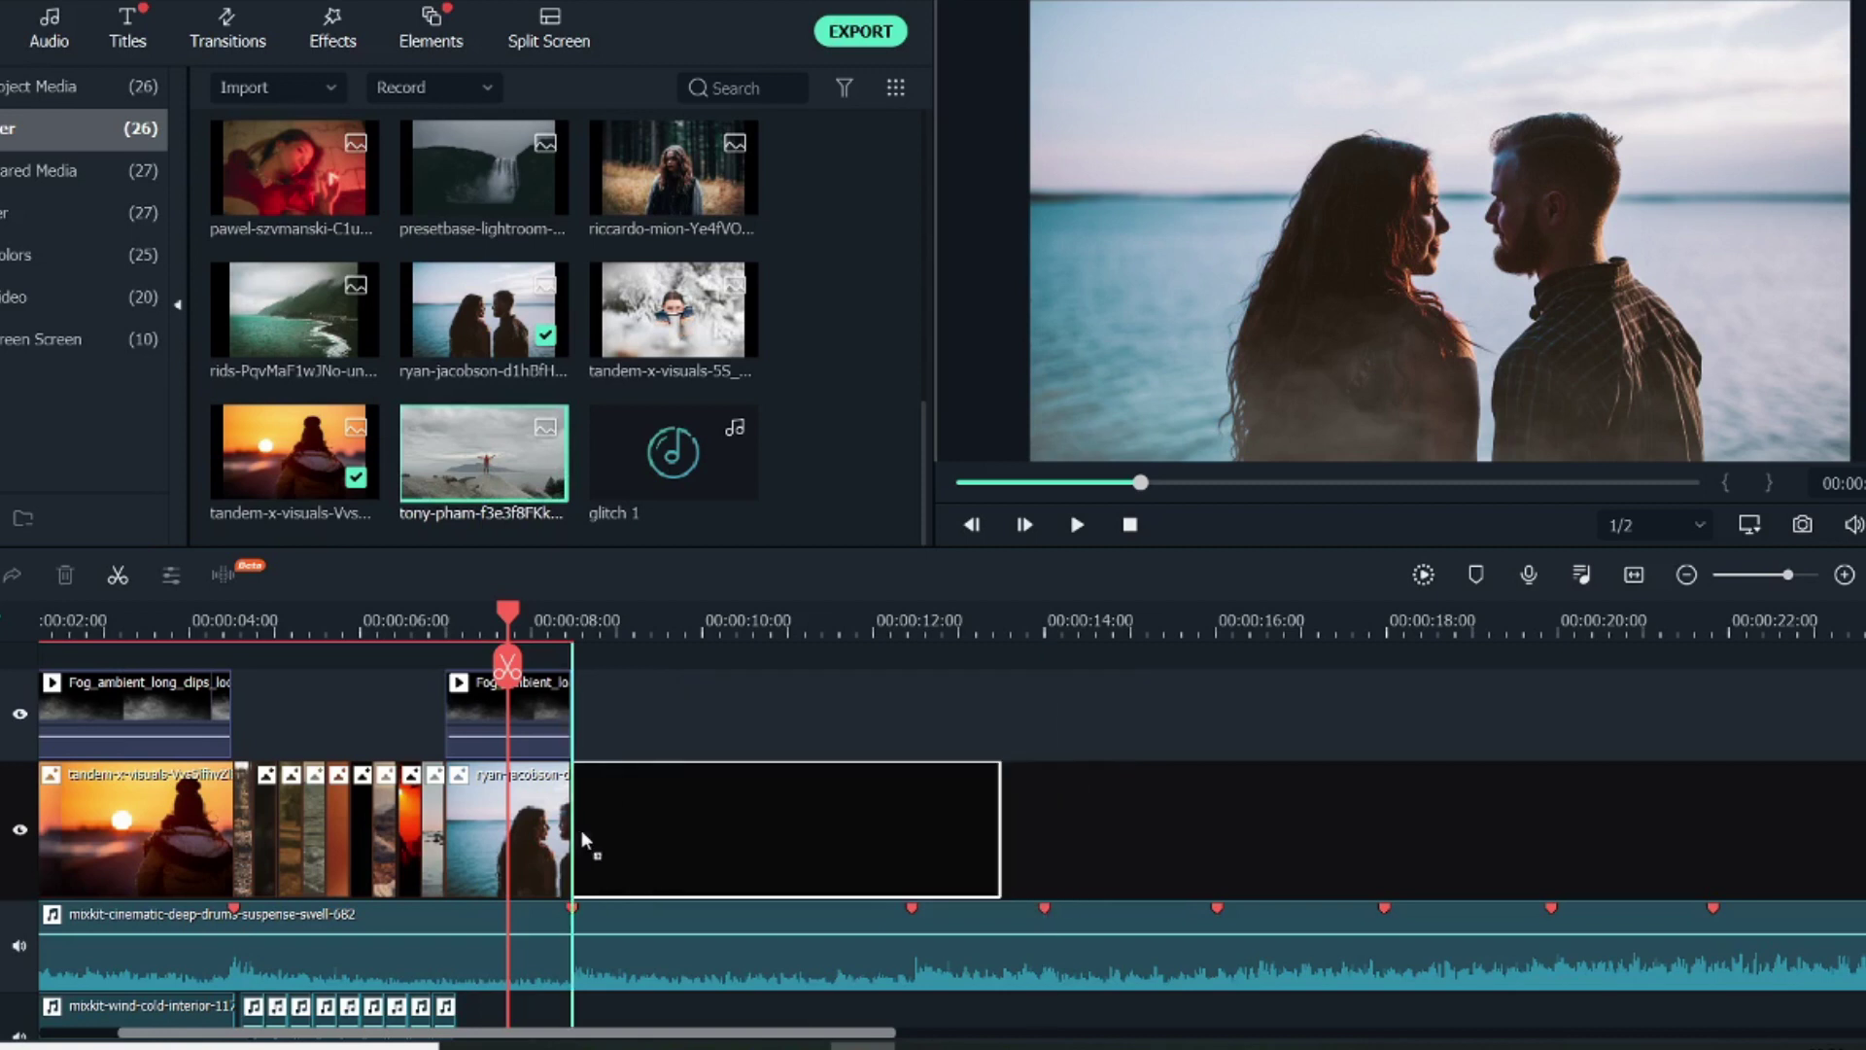
pyautogui.moveTo(781, 842); pyautogui.dragTo(784, 840)
pyautogui.moveTo(995, 817); pyautogui.dragTo(909, 826)
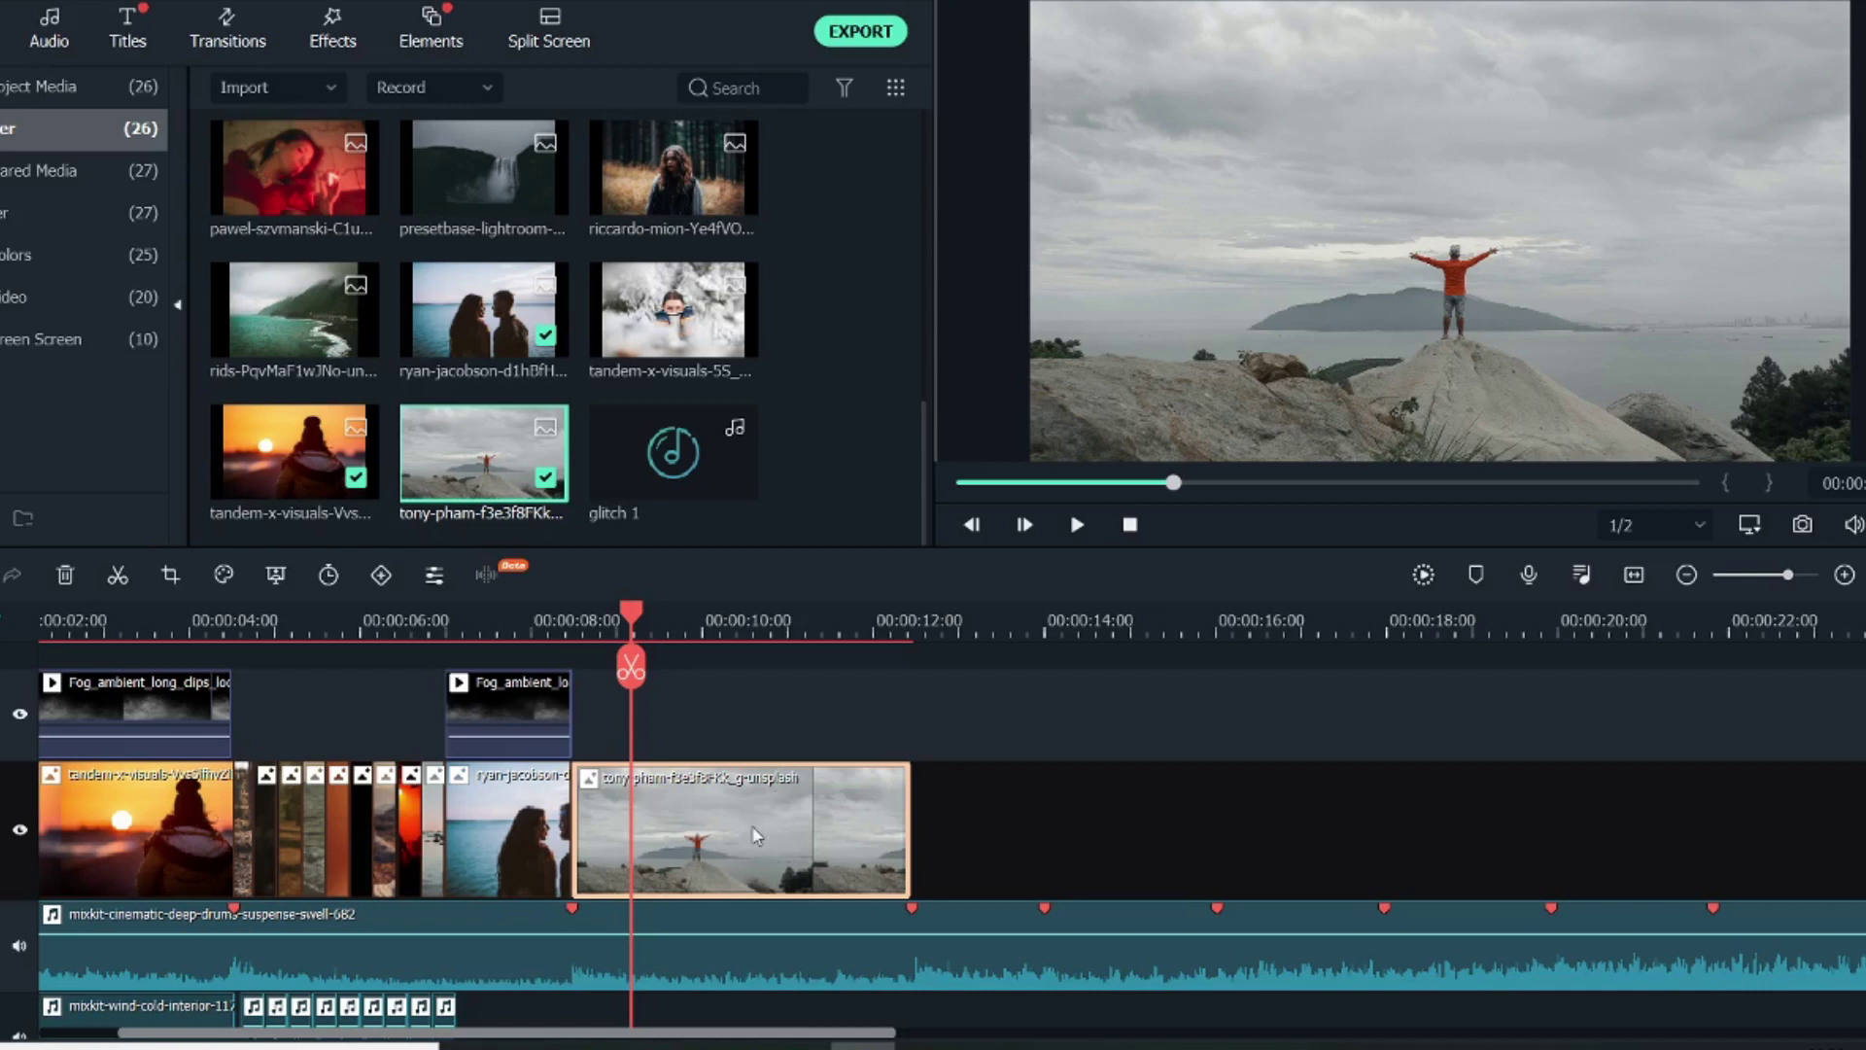
# Apply the Mission Impossible 3D LUT to the outstretched-arms photo
pyautogui.rightClick(728, 832)
pyautogui.click(777, 734)
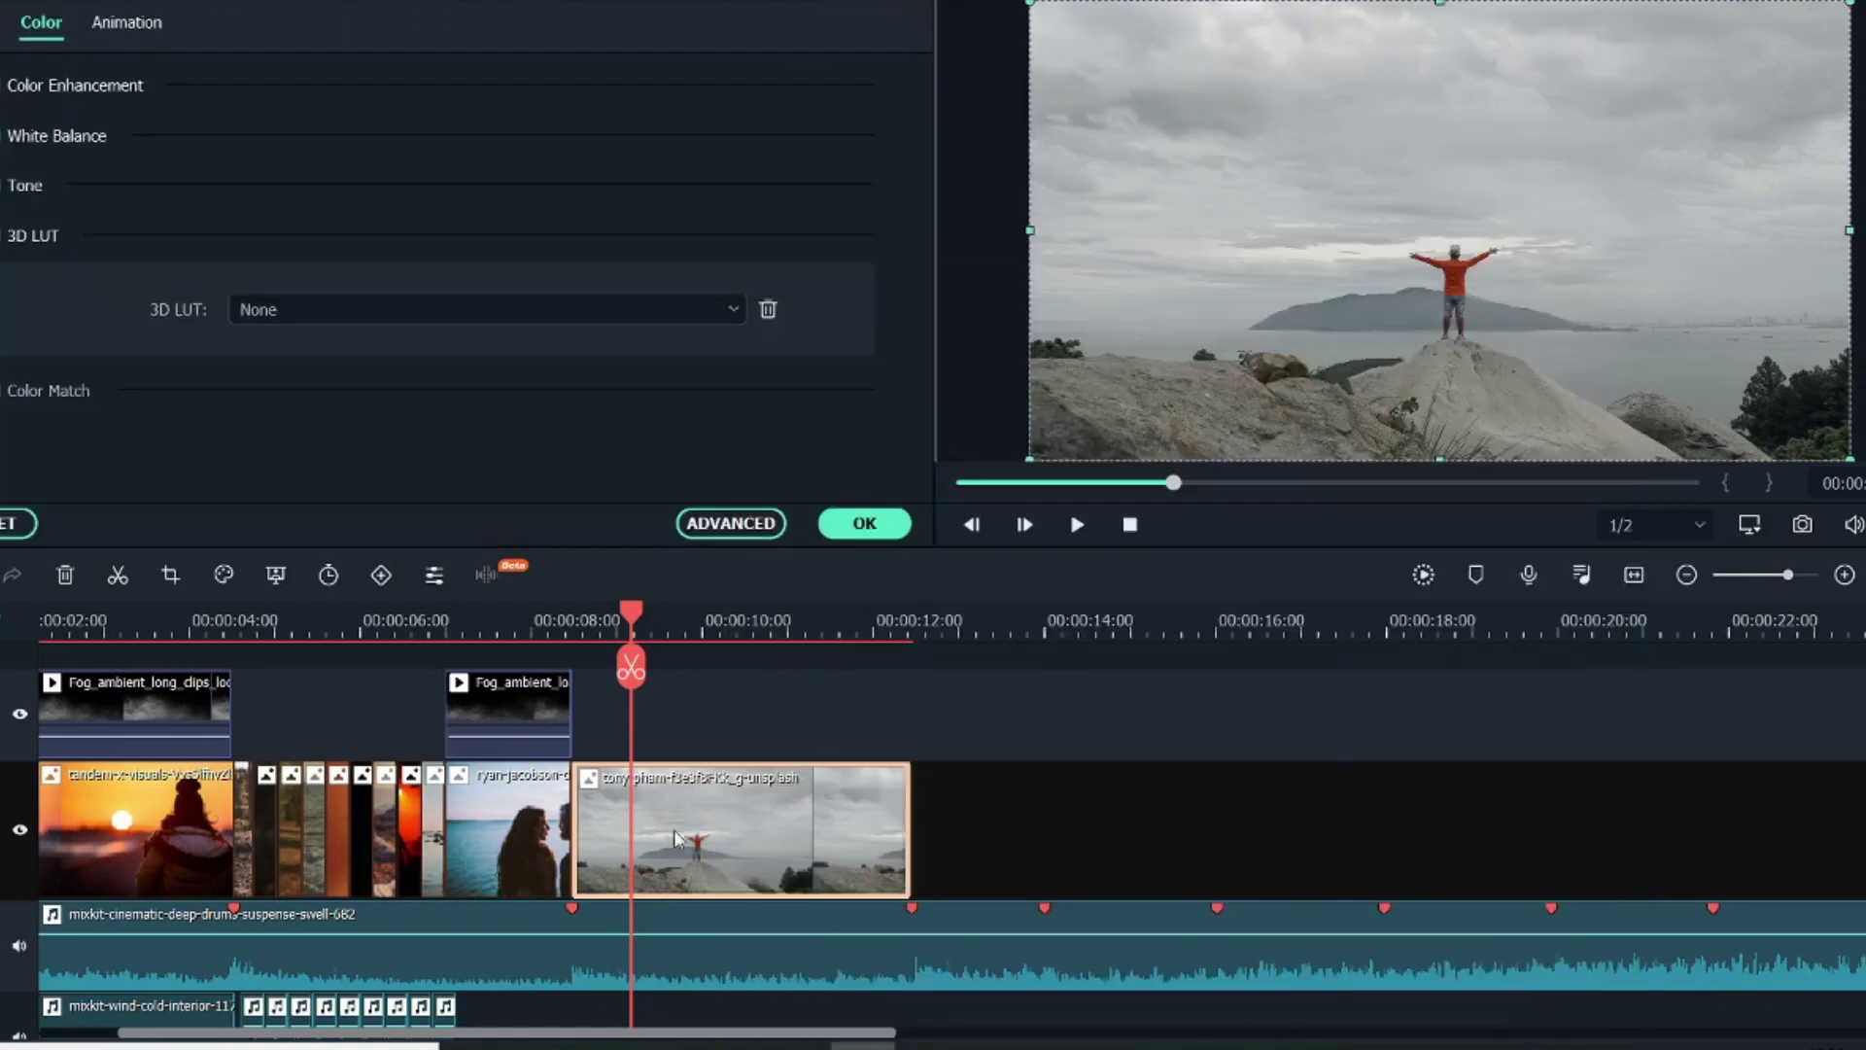
pyautogui.click(361, 311)
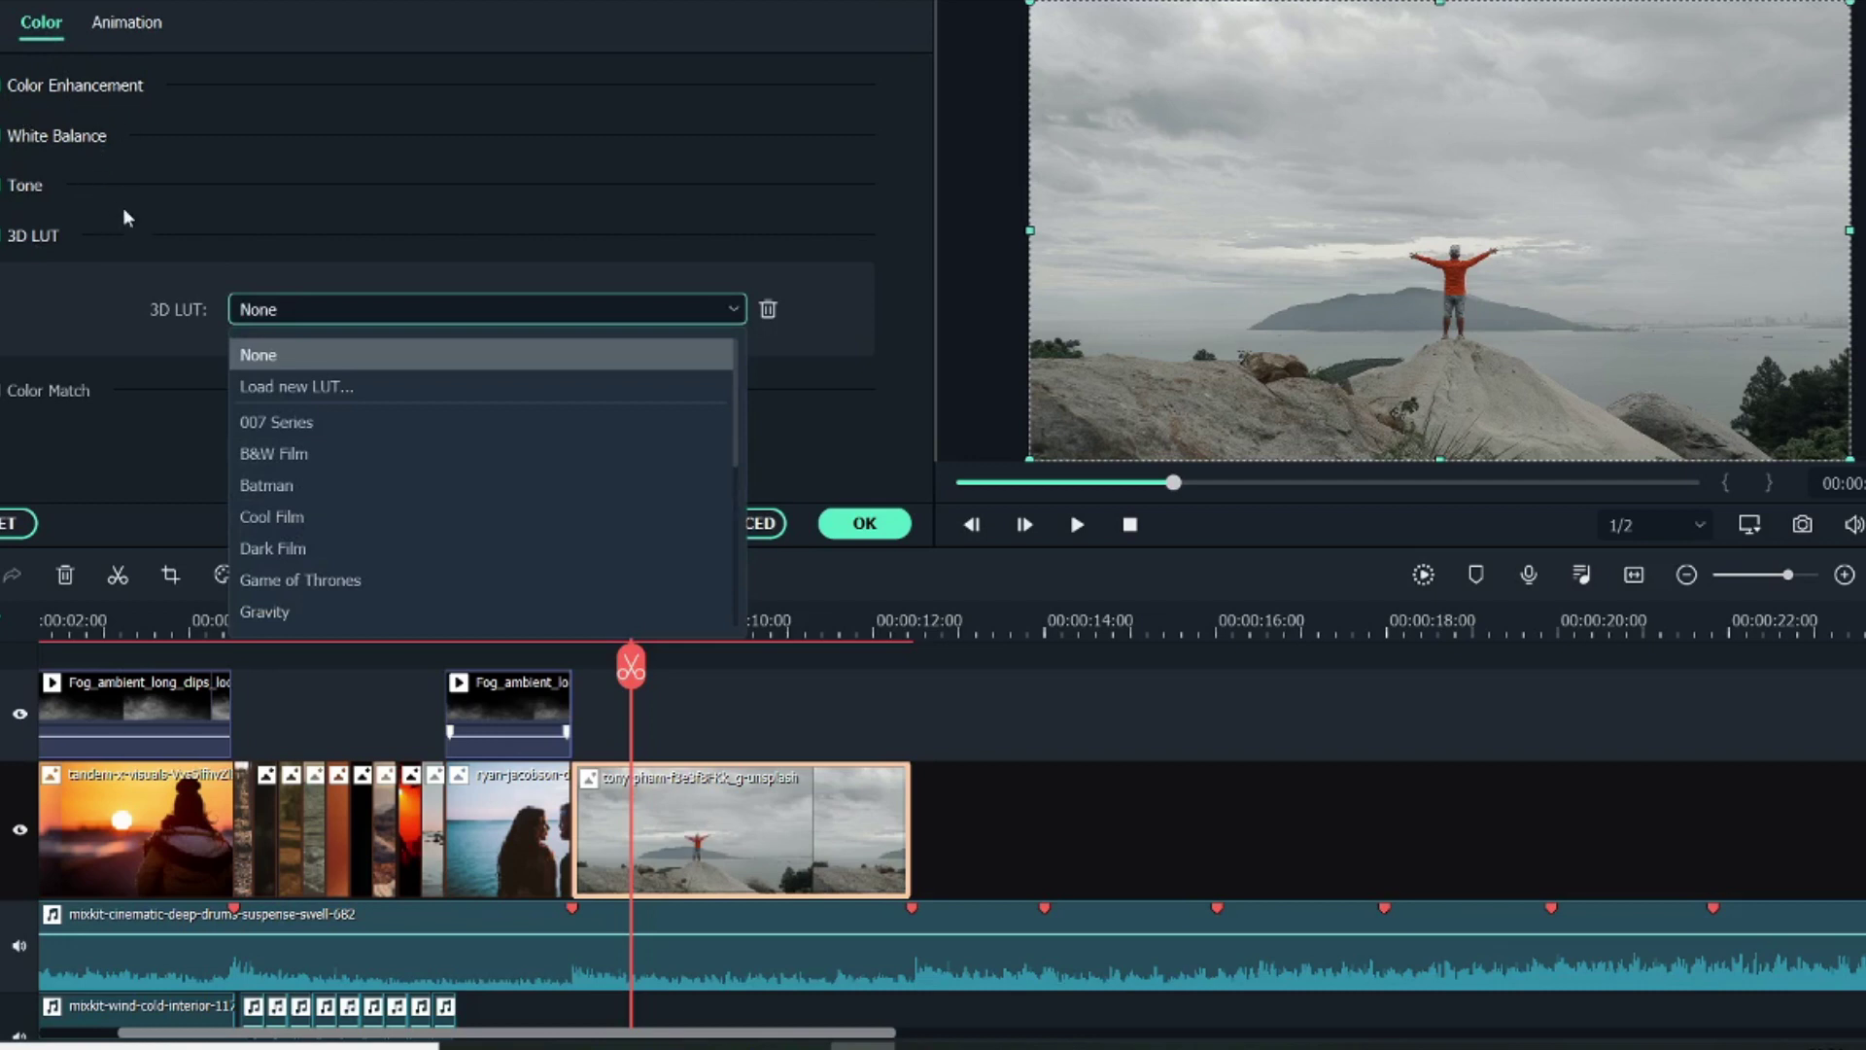
pyautogui.scroll(-3, 333, 483)
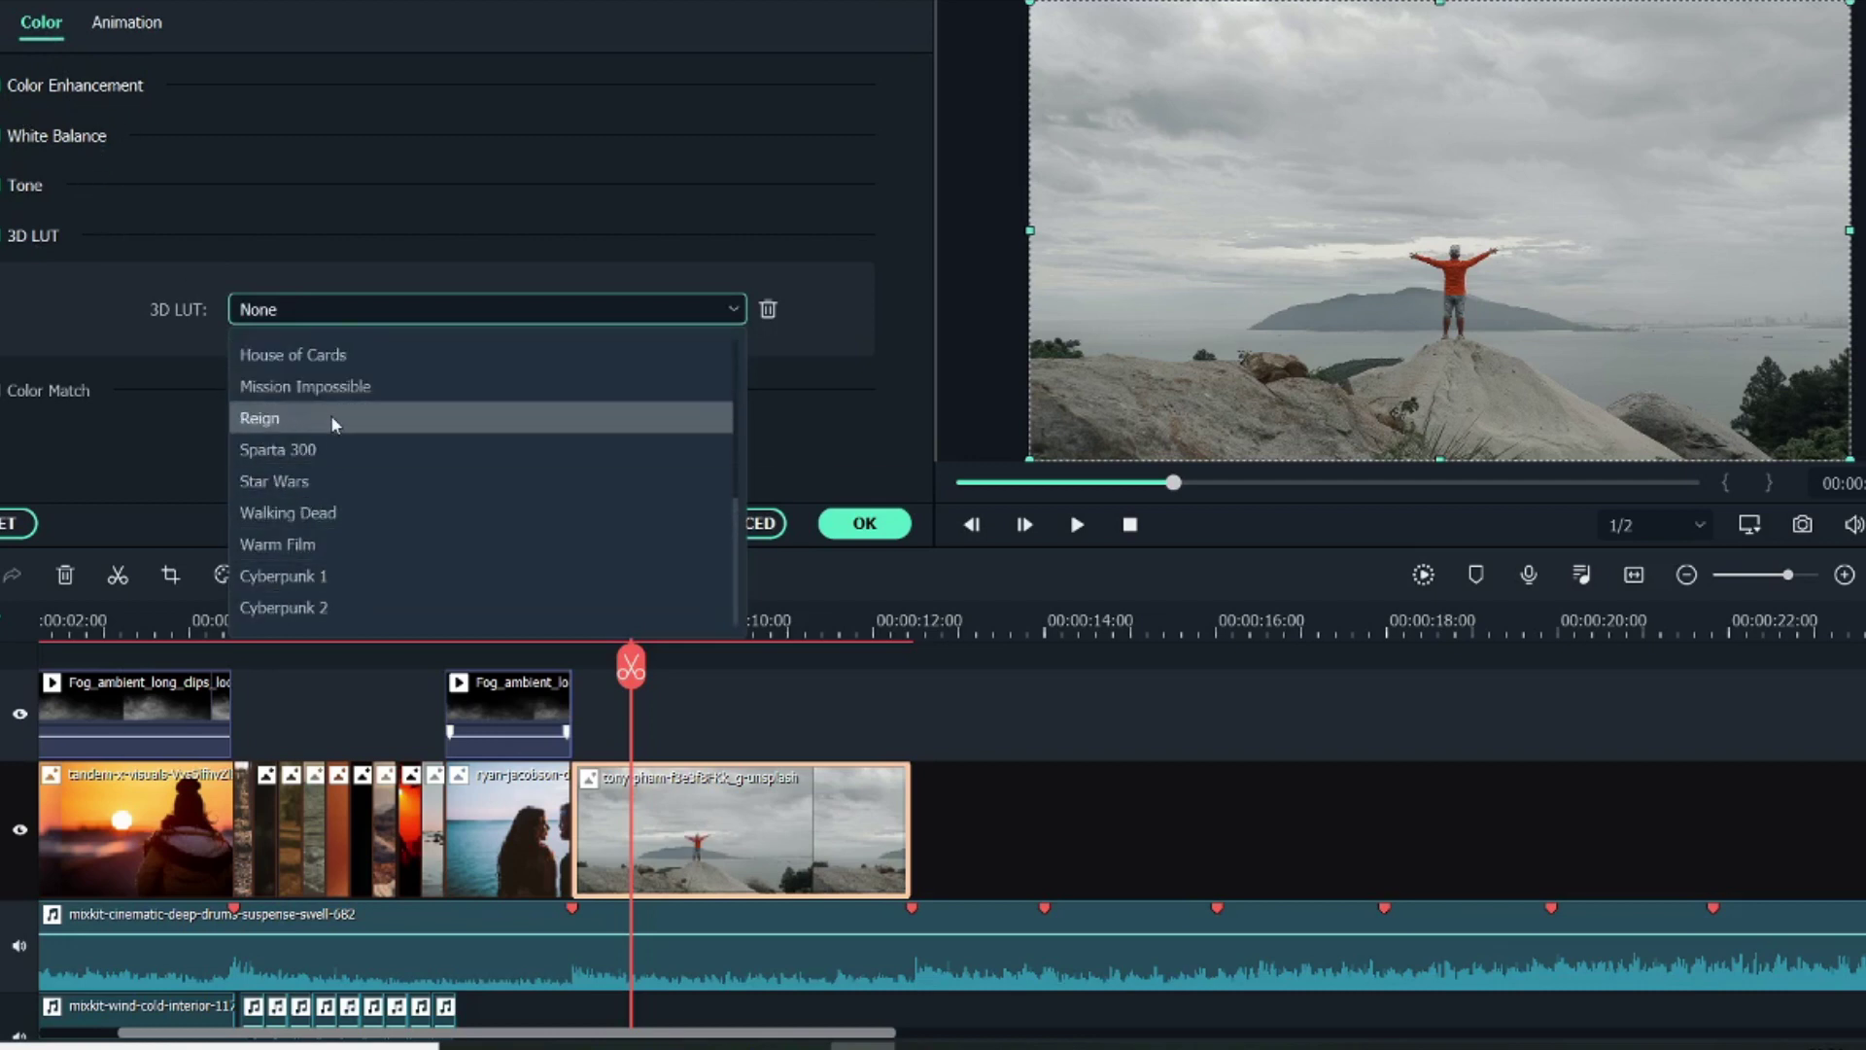
pyautogui.click(329, 387)
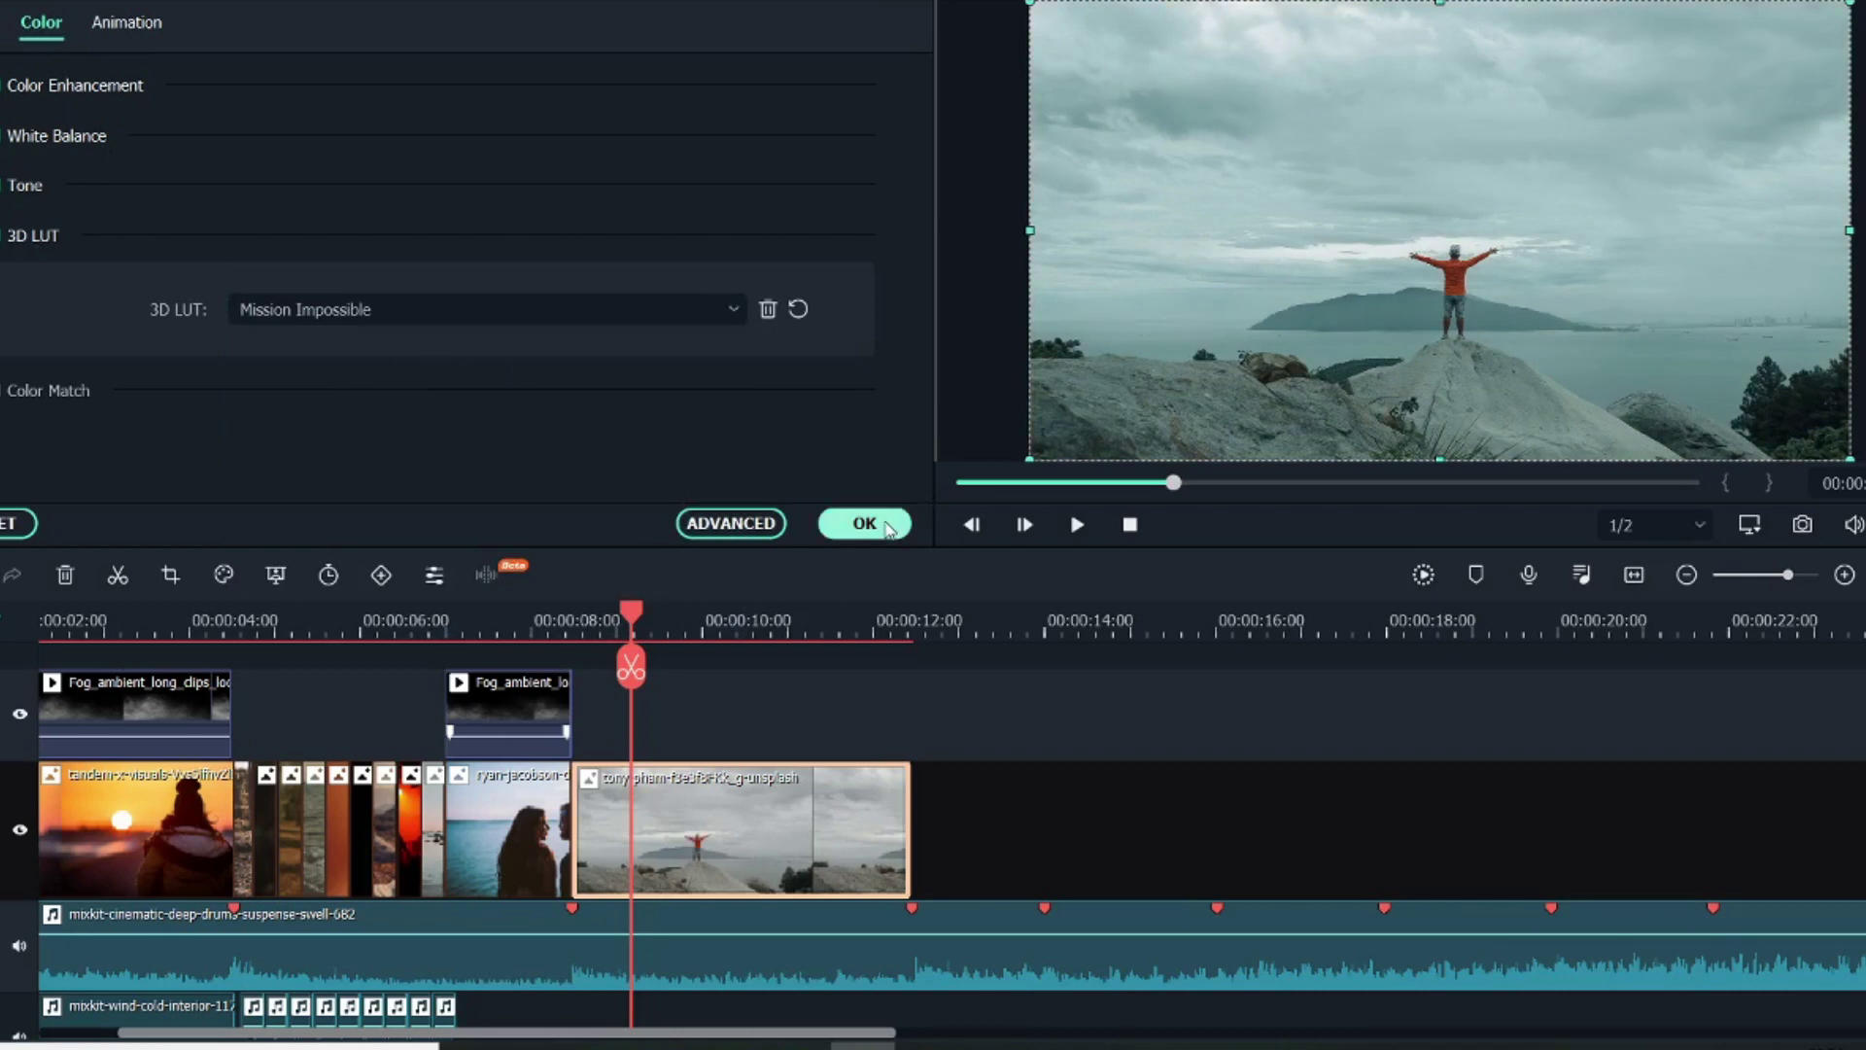
pyautogui.click(864, 524)
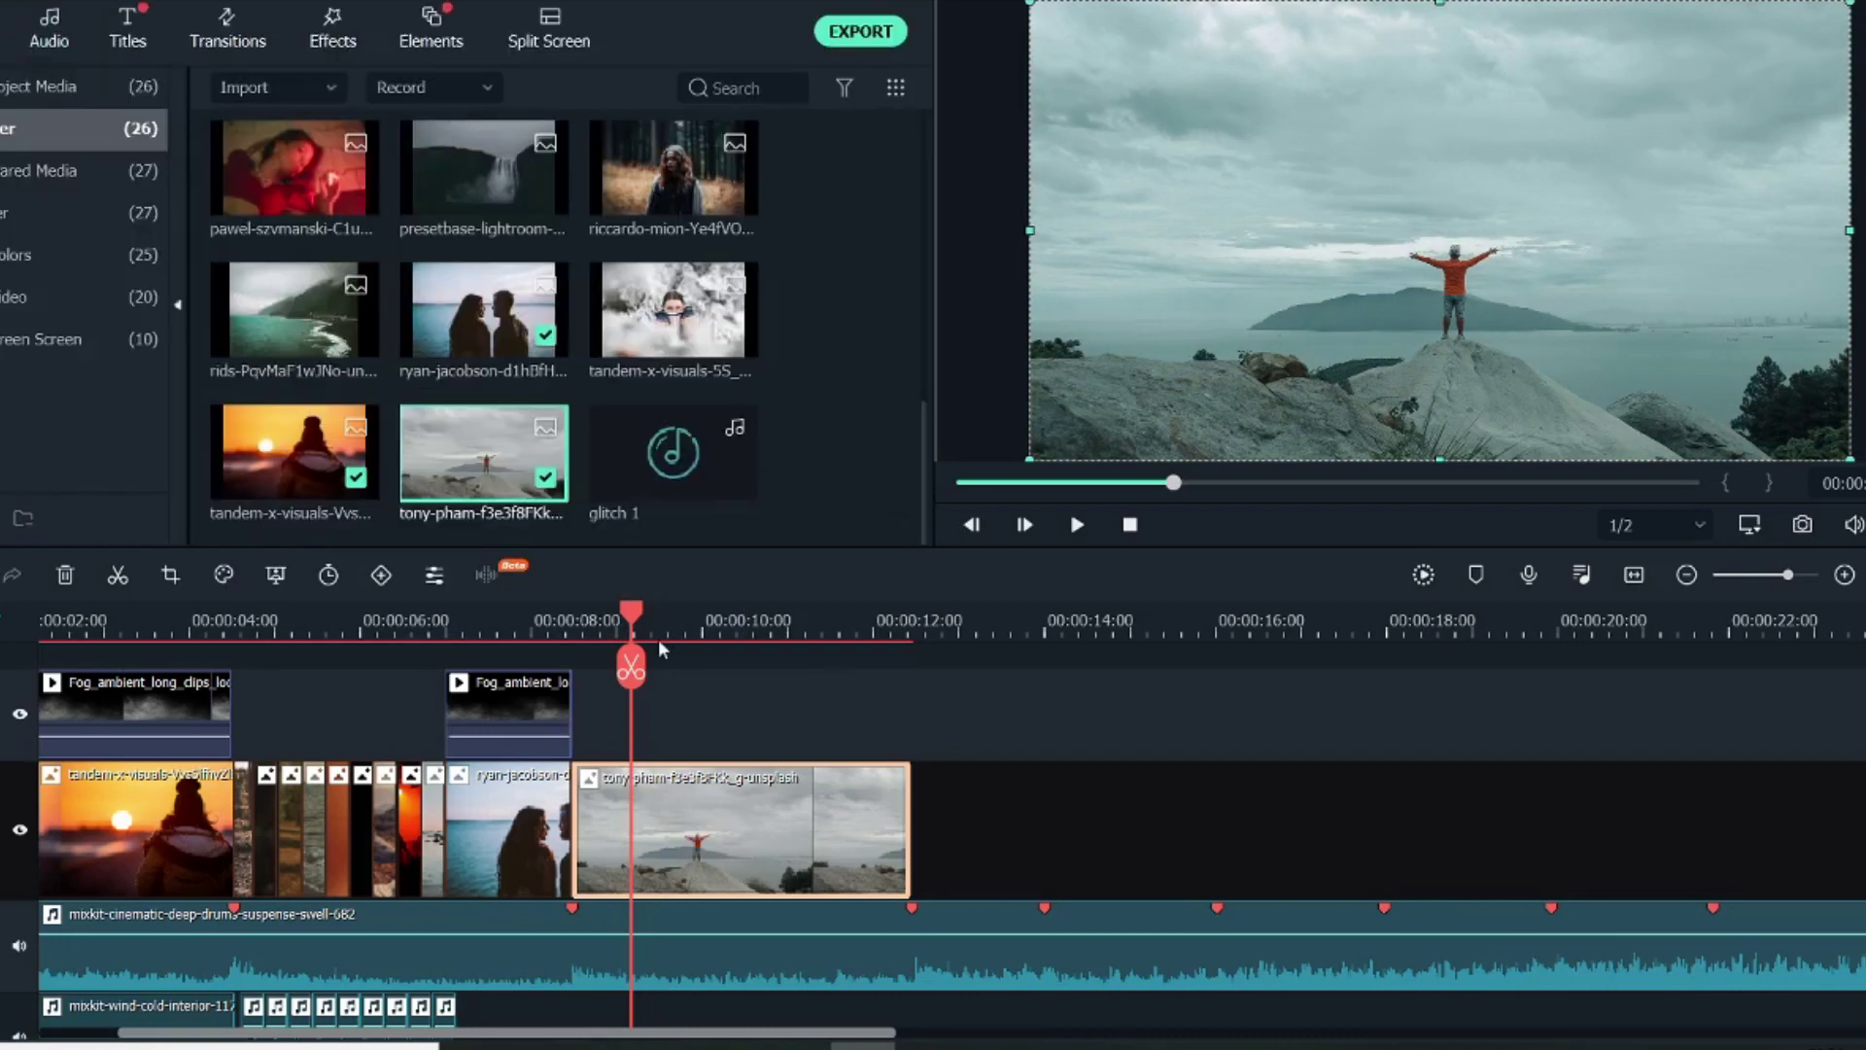
# Add the fog clip above the outstretched-arms photo, split it at the photo's end and delete the excess
pyautogui.scroll(5, 380, 397)
pyautogui.moveTo(305, 334); pyautogui.dragTo(589, 733)
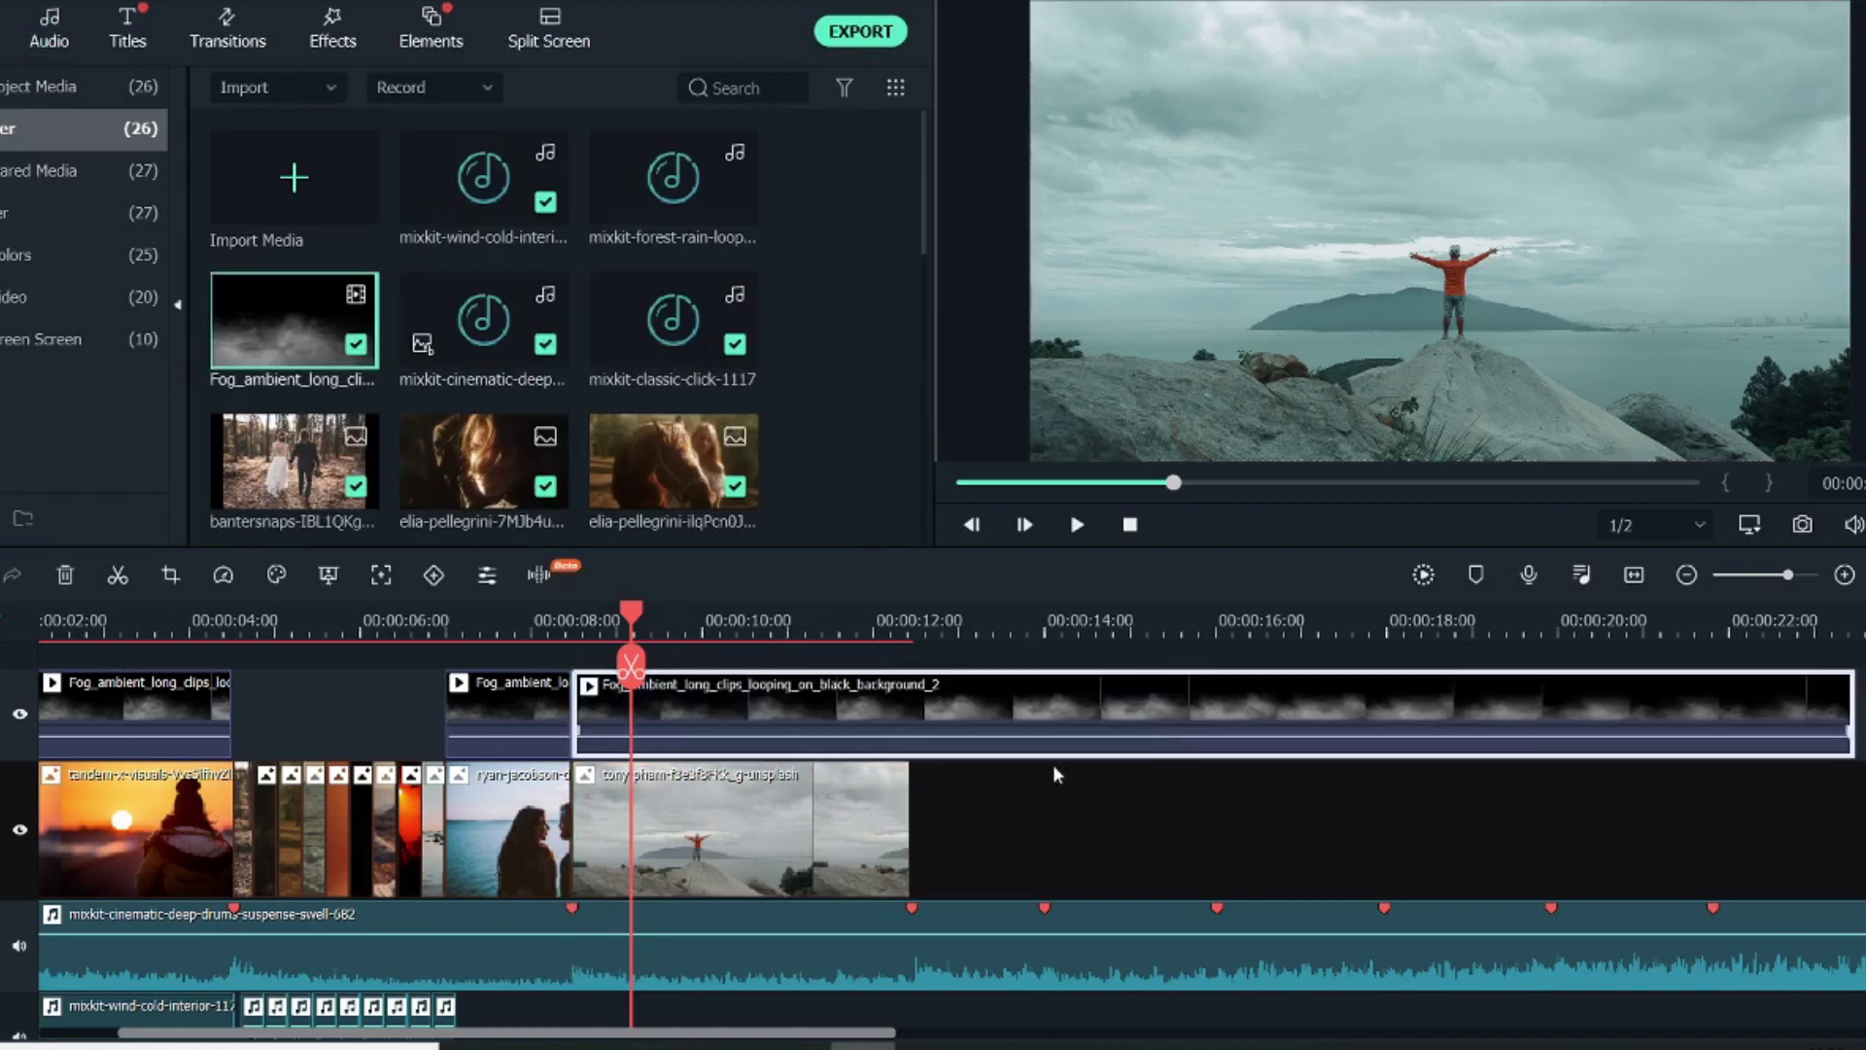
pyautogui.moveTo(631, 642); pyautogui.dragTo(909, 637)
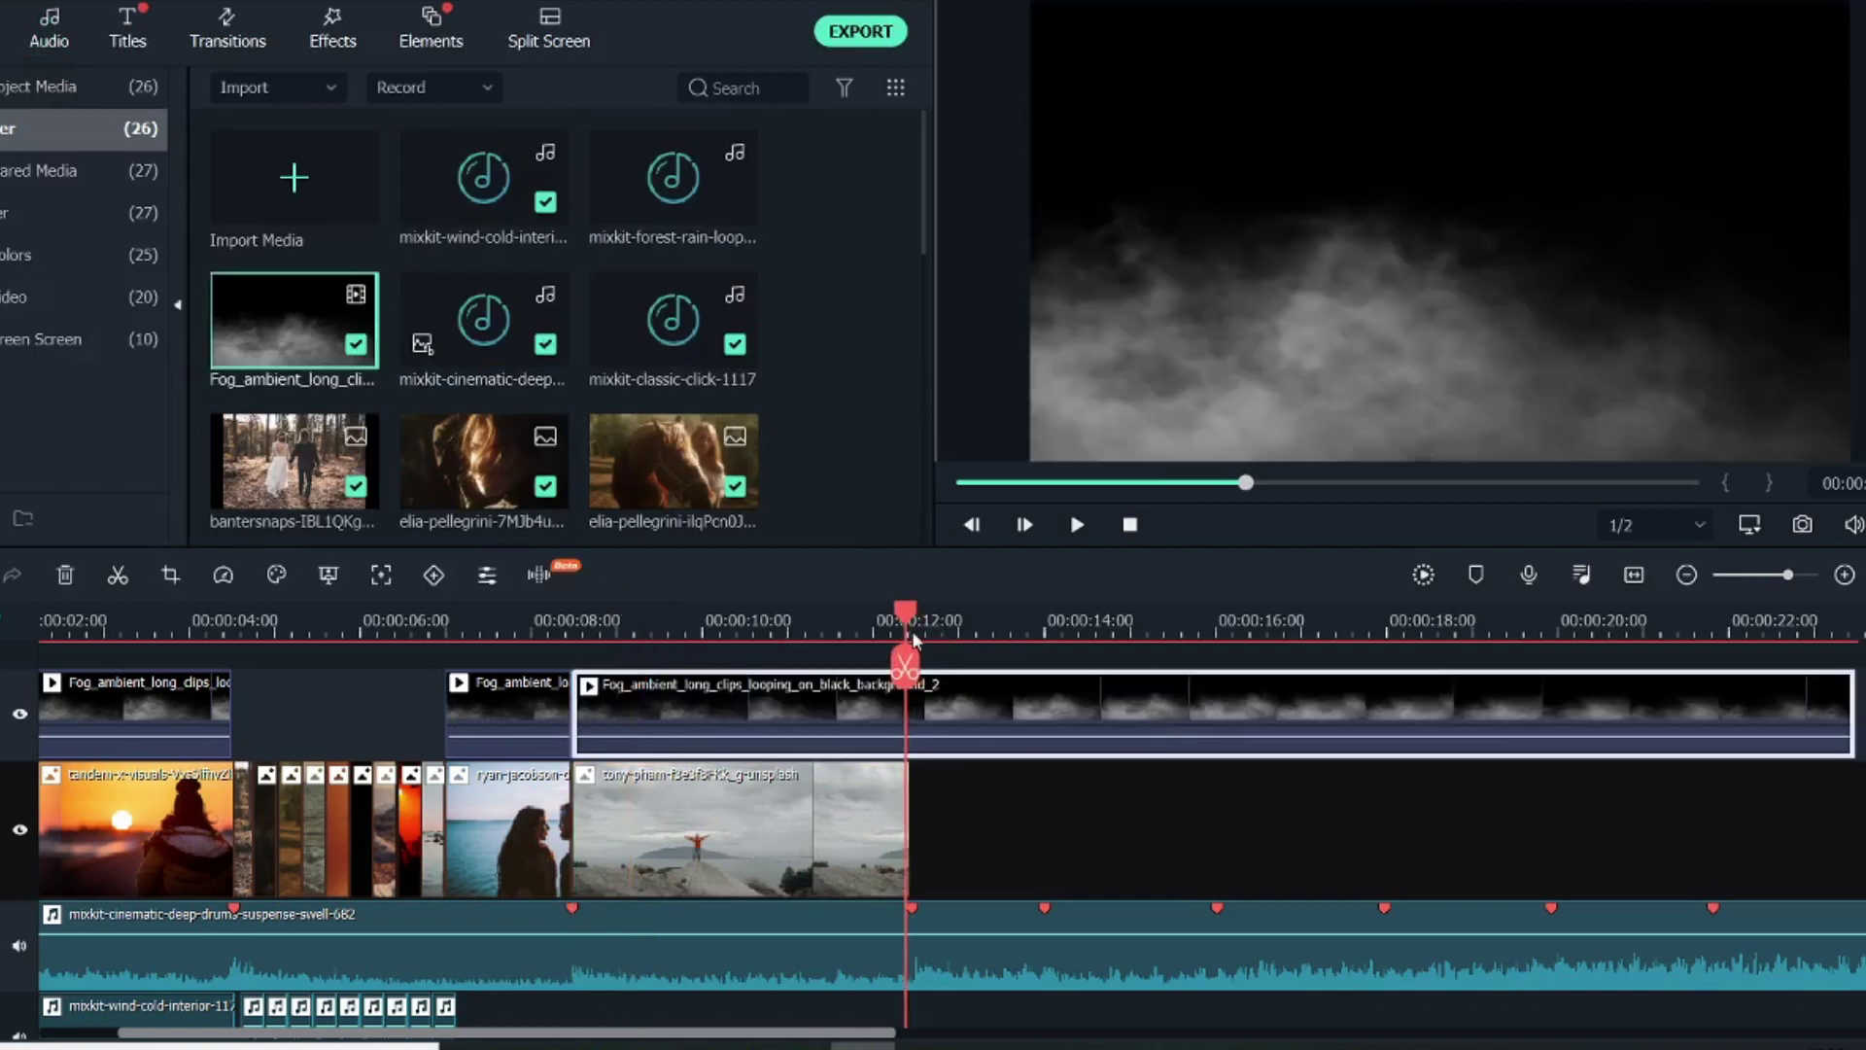
pyautogui.click(935, 661)
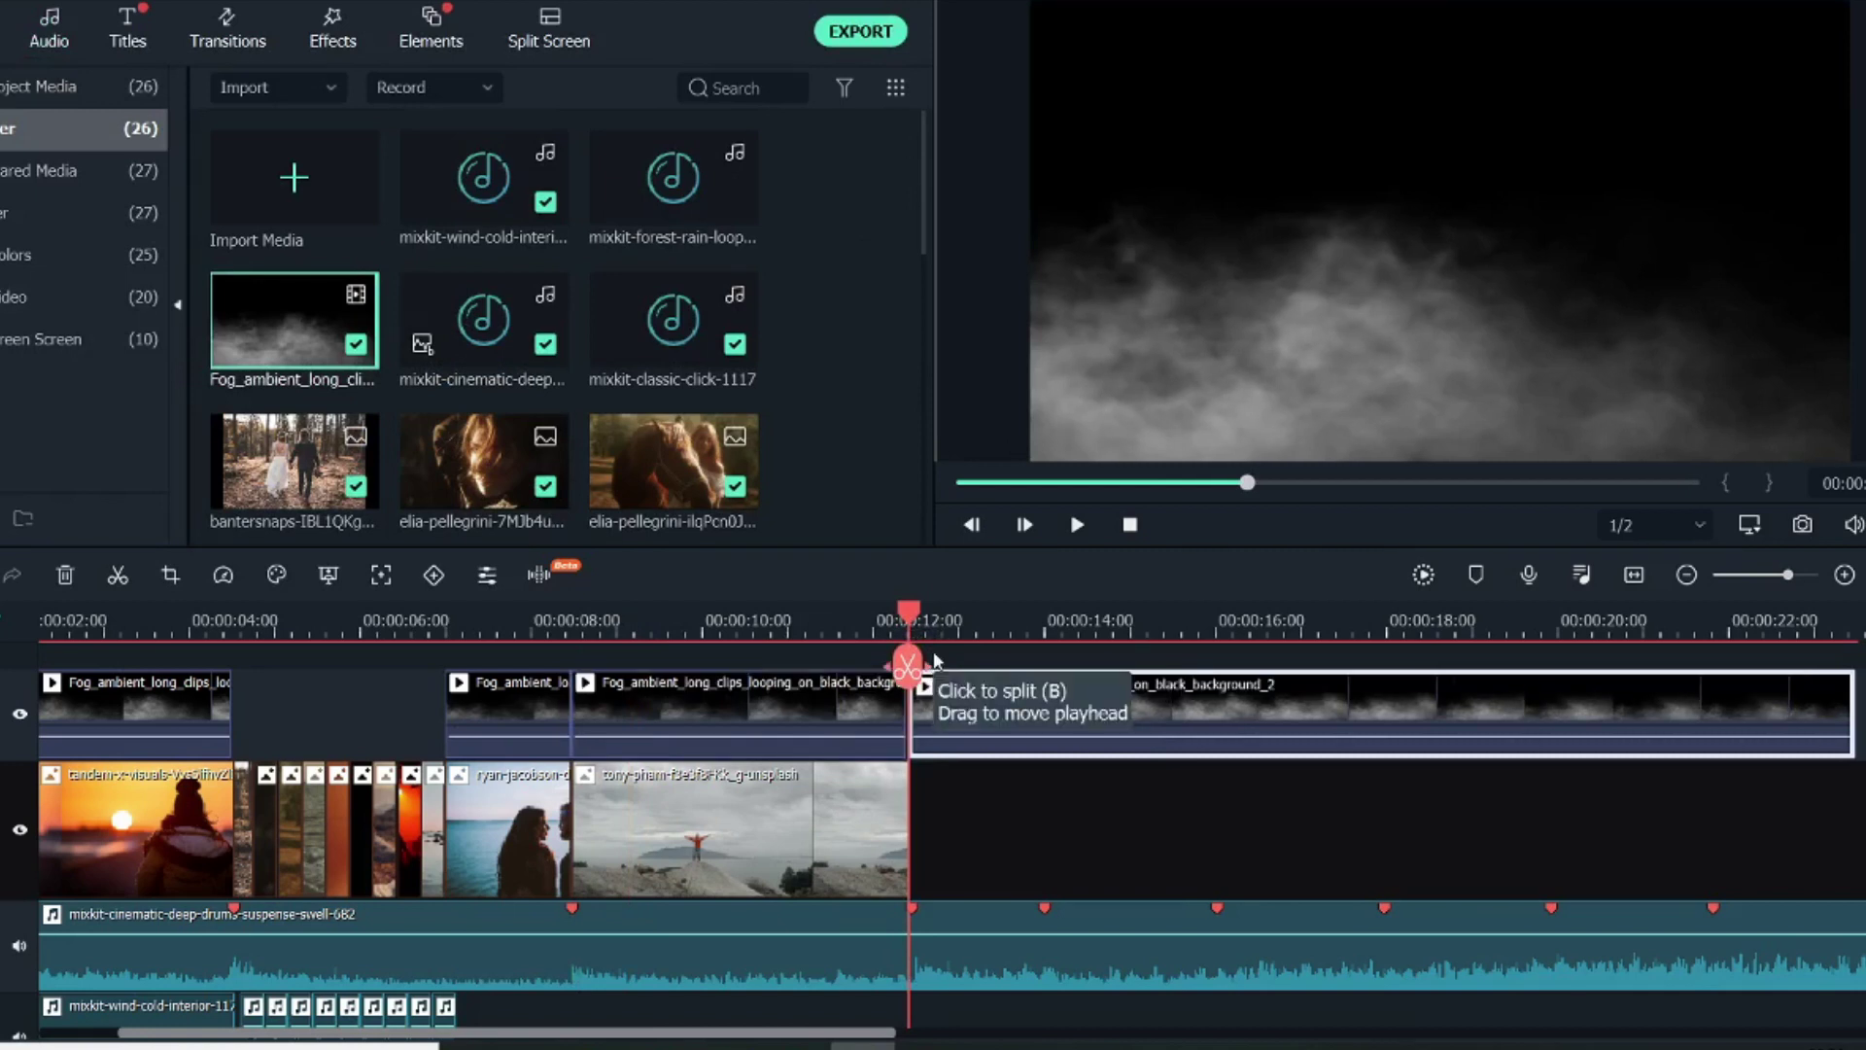
pyautogui.press('Delete')
# Set the new fog clip's blending mode to Screen and lower its opacity
pyautogui.moveTo(908, 618); pyautogui.dragTo(665, 618)
pyautogui.click(749, 724)
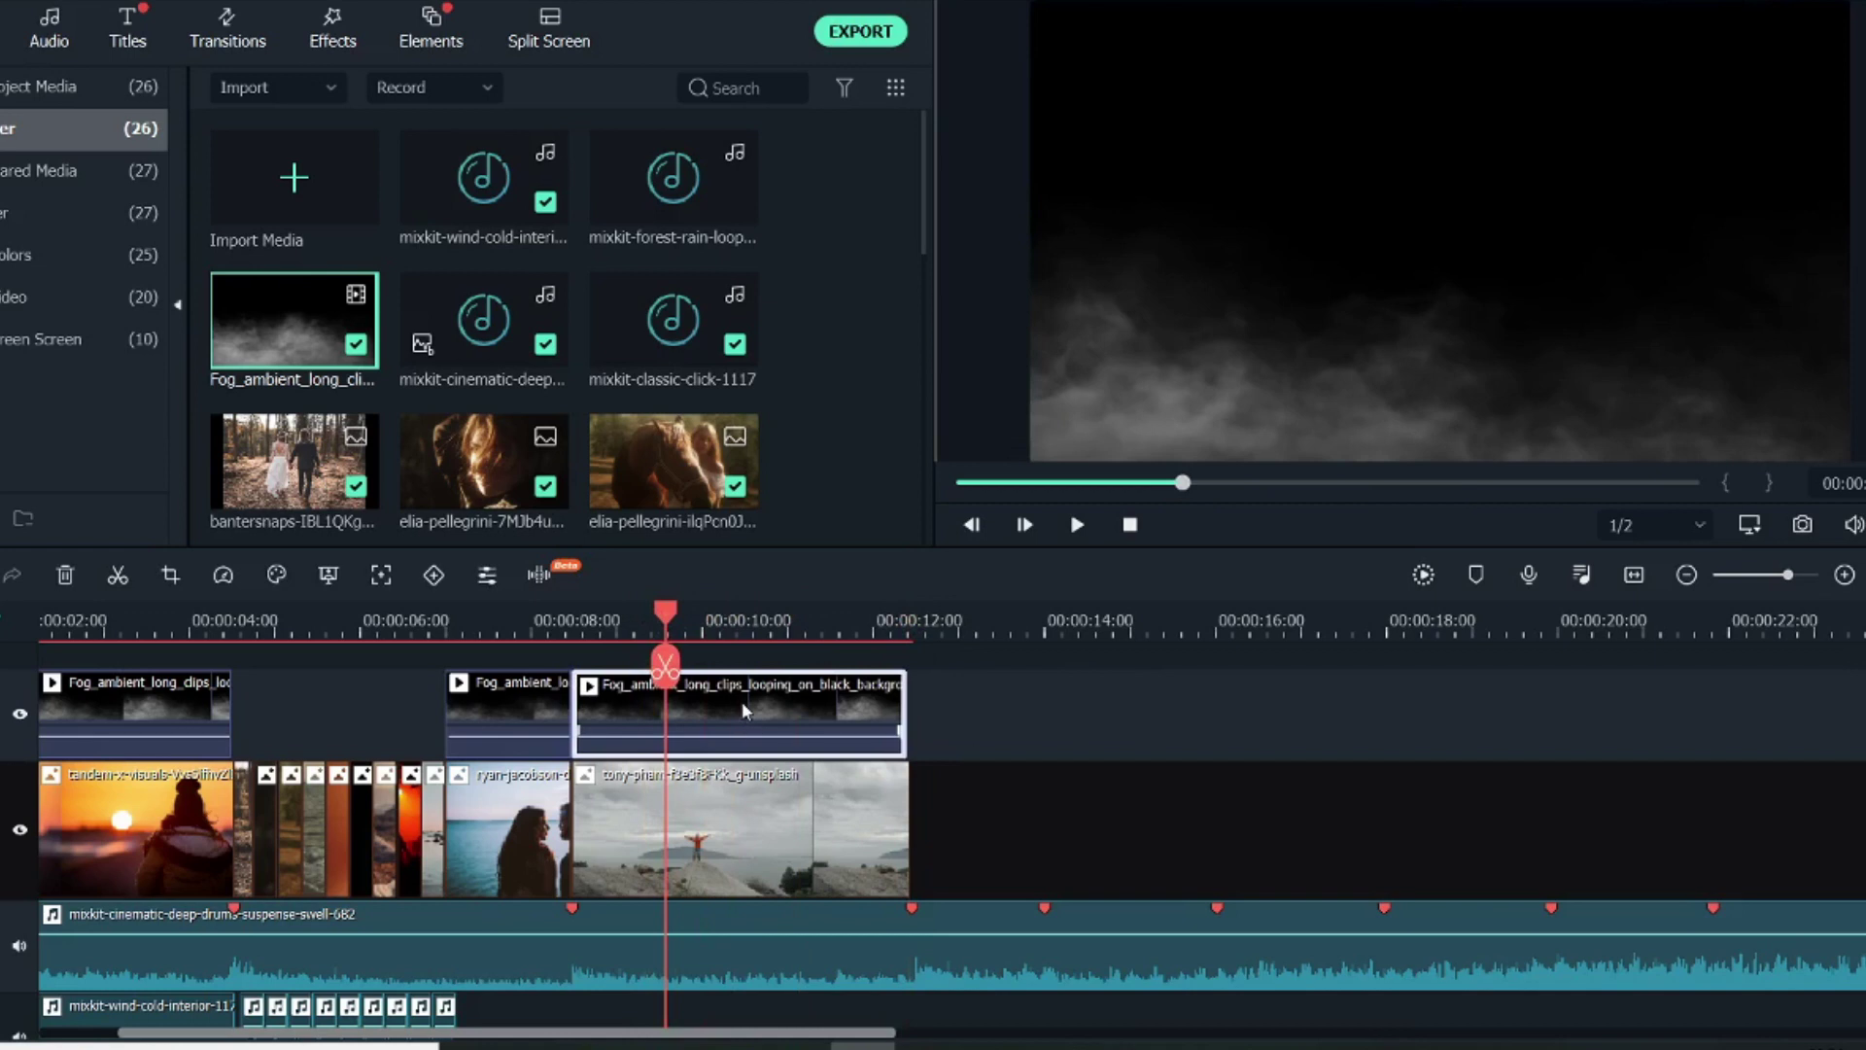
pyautogui.doubleClick(745, 711)
pyautogui.click(275, 212)
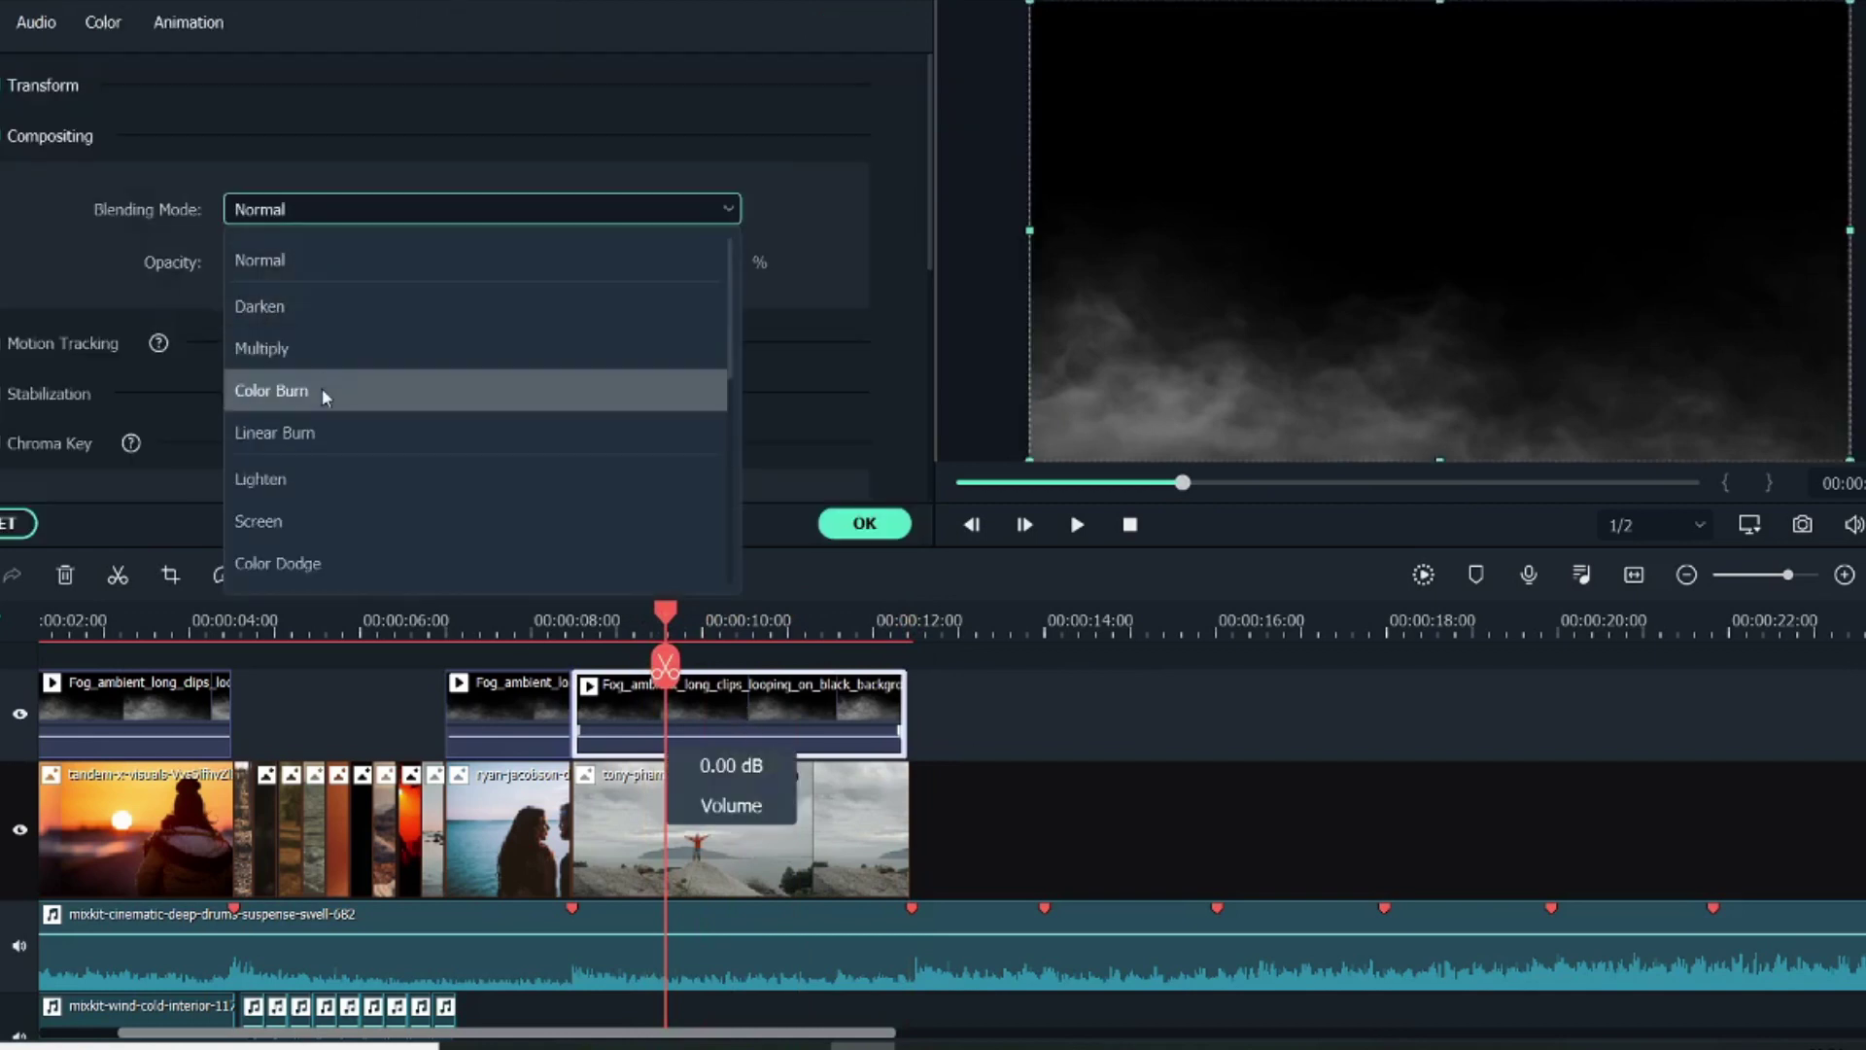
pyautogui.click(313, 522)
pyautogui.moveTo(627, 263); pyautogui.dragTo(475, 262)
pyautogui.click(856, 535)
pyautogui.moveTo(665, 614); pyautogui.dragTo(733, 627)
# Place the glitch 1 sound on the wind and camera-click audio track, beneath the latter part of the outstretched-arms photo
pyautogui.scroll(-2, 768, 688)
pyautogui.scroll(-2, 768, 688)
pyautogui.scroll(3, 770, 689)
pyautogui.scroll(-2, 771, 690)
pyautogui.scroll(2, 771, 690)
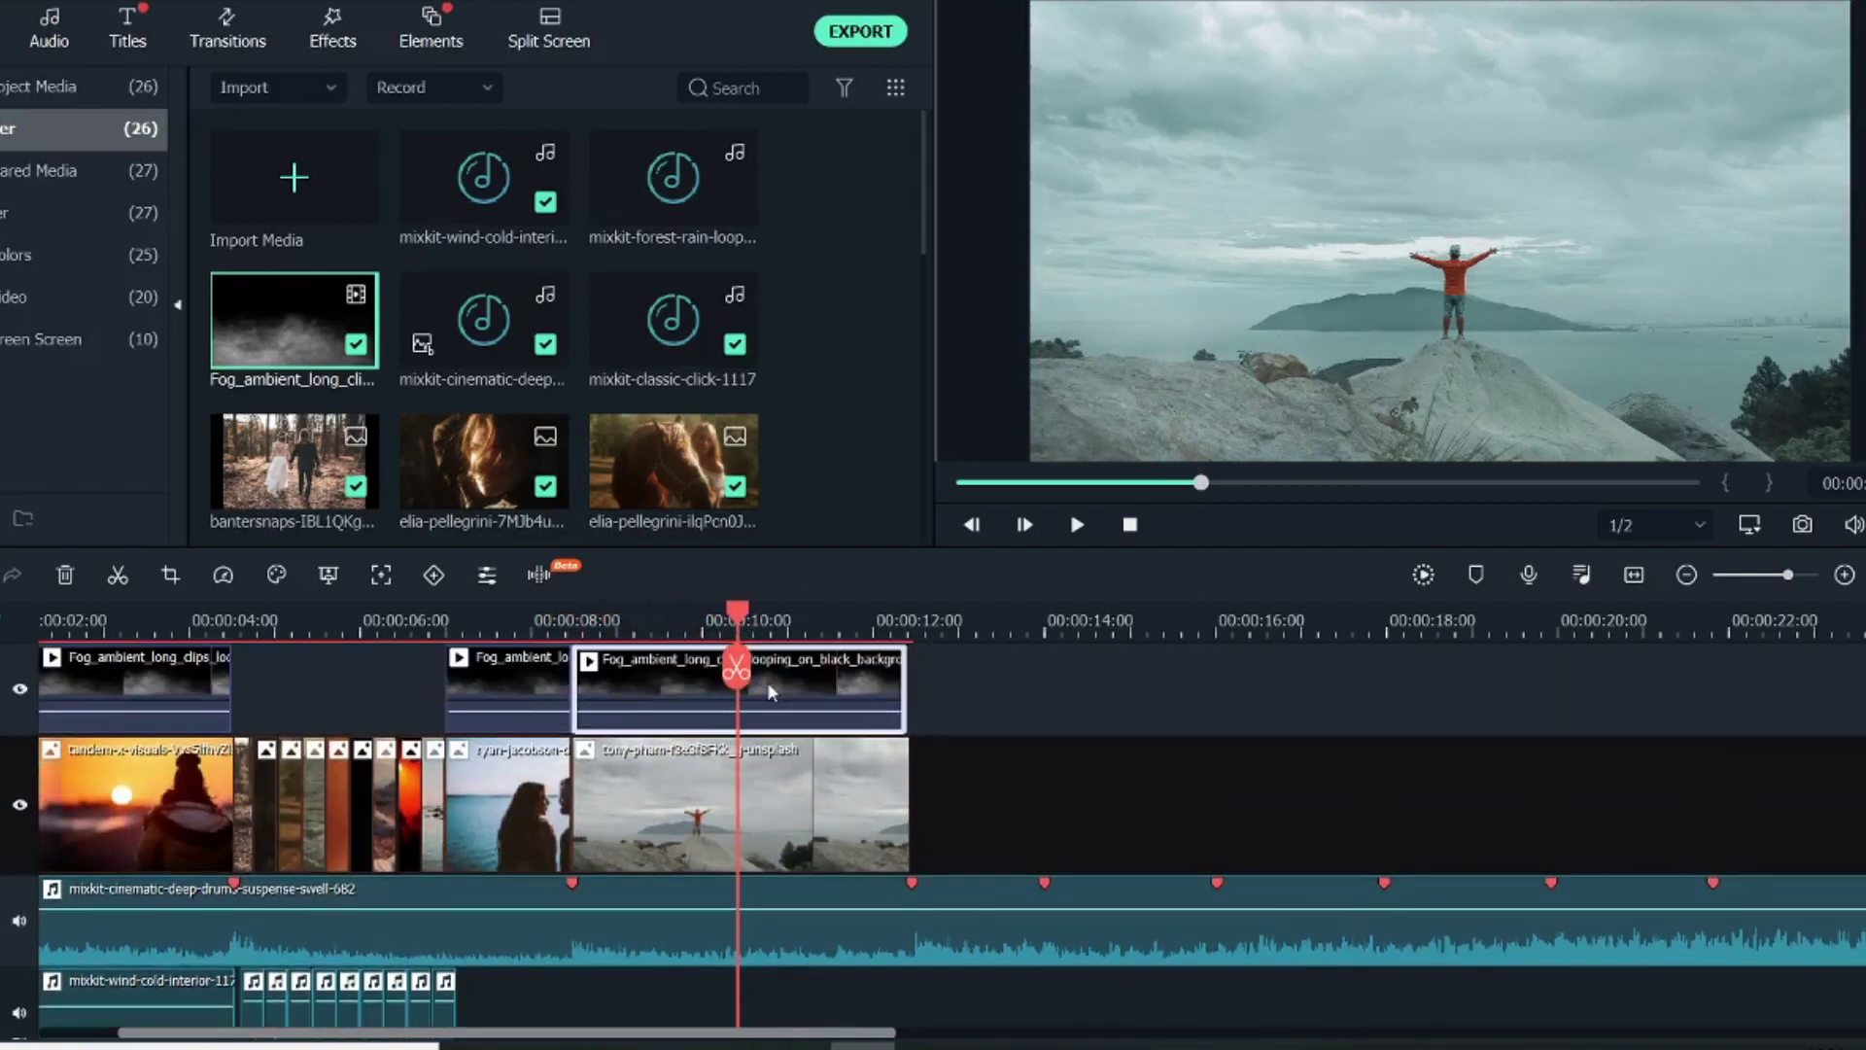
pyautogui.scroll(-5, 676, 357)
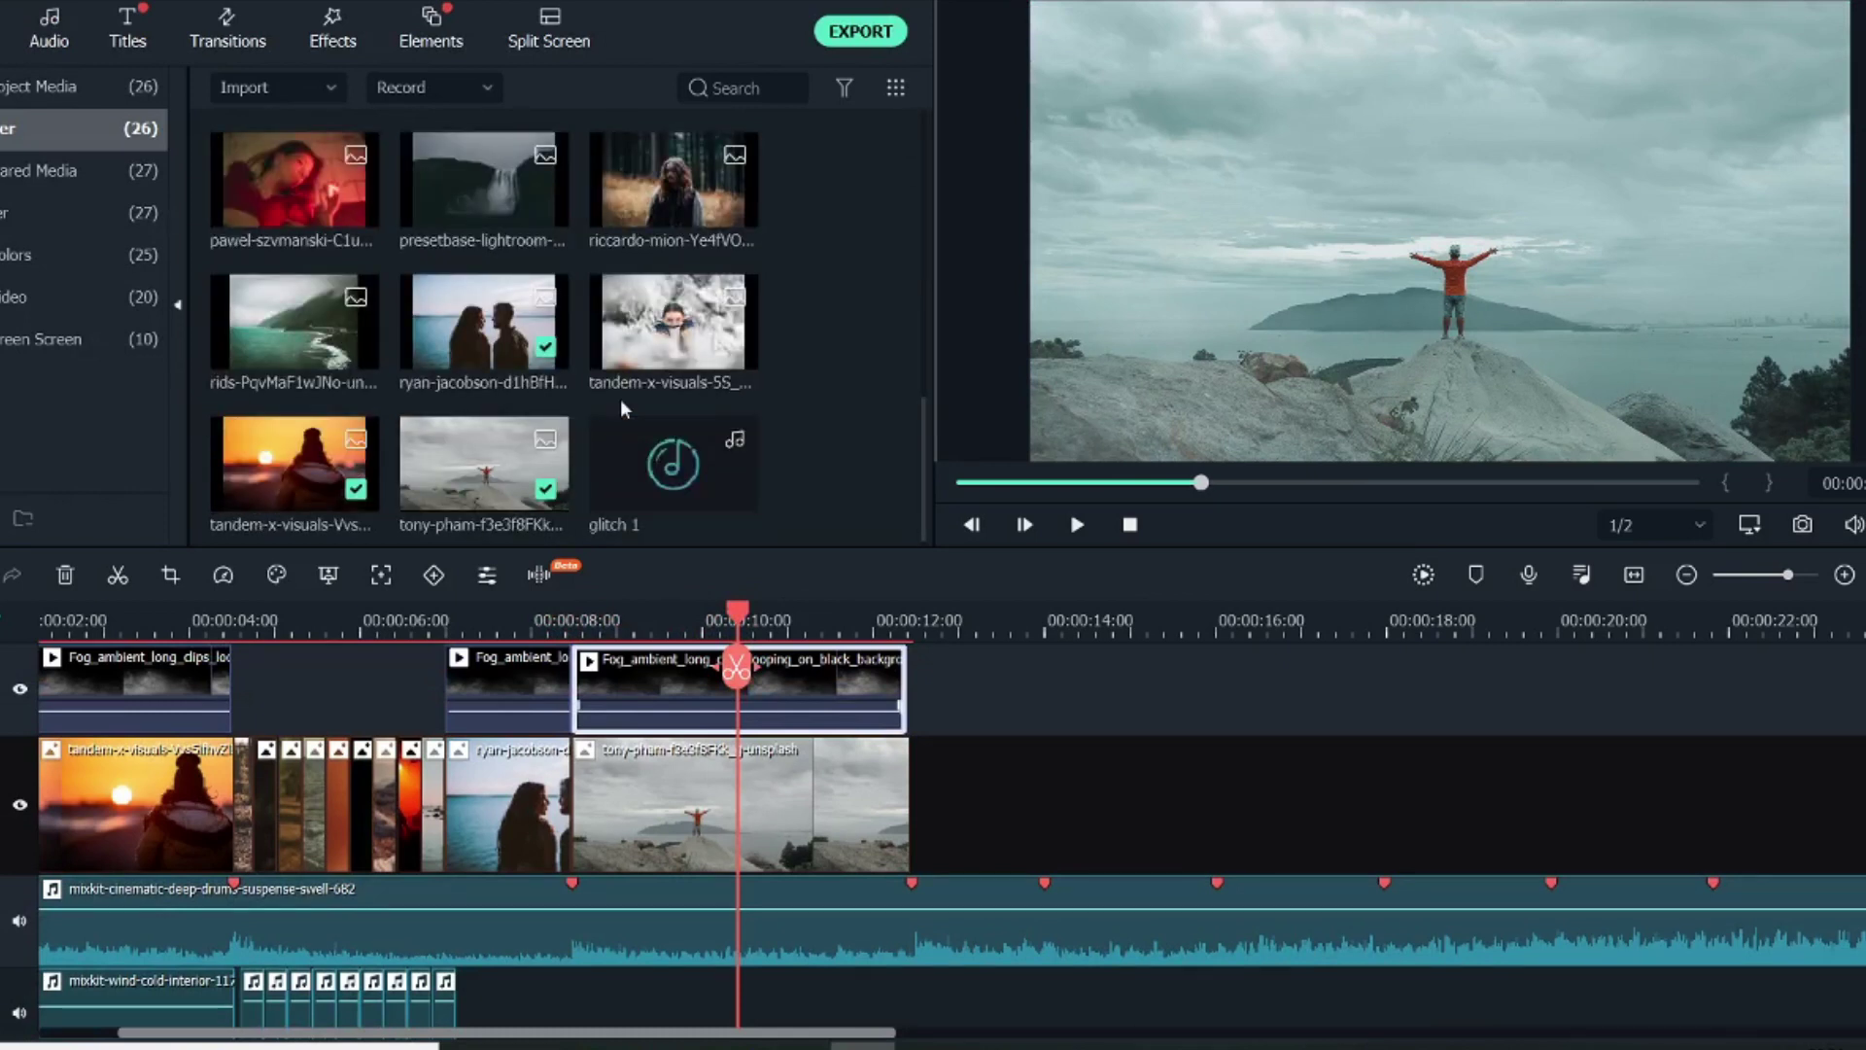
pyautogui.moveTo(671, 456); pyautogui.dragTo(677, 992)
pyautogui.scroll(-3, 700, 934)
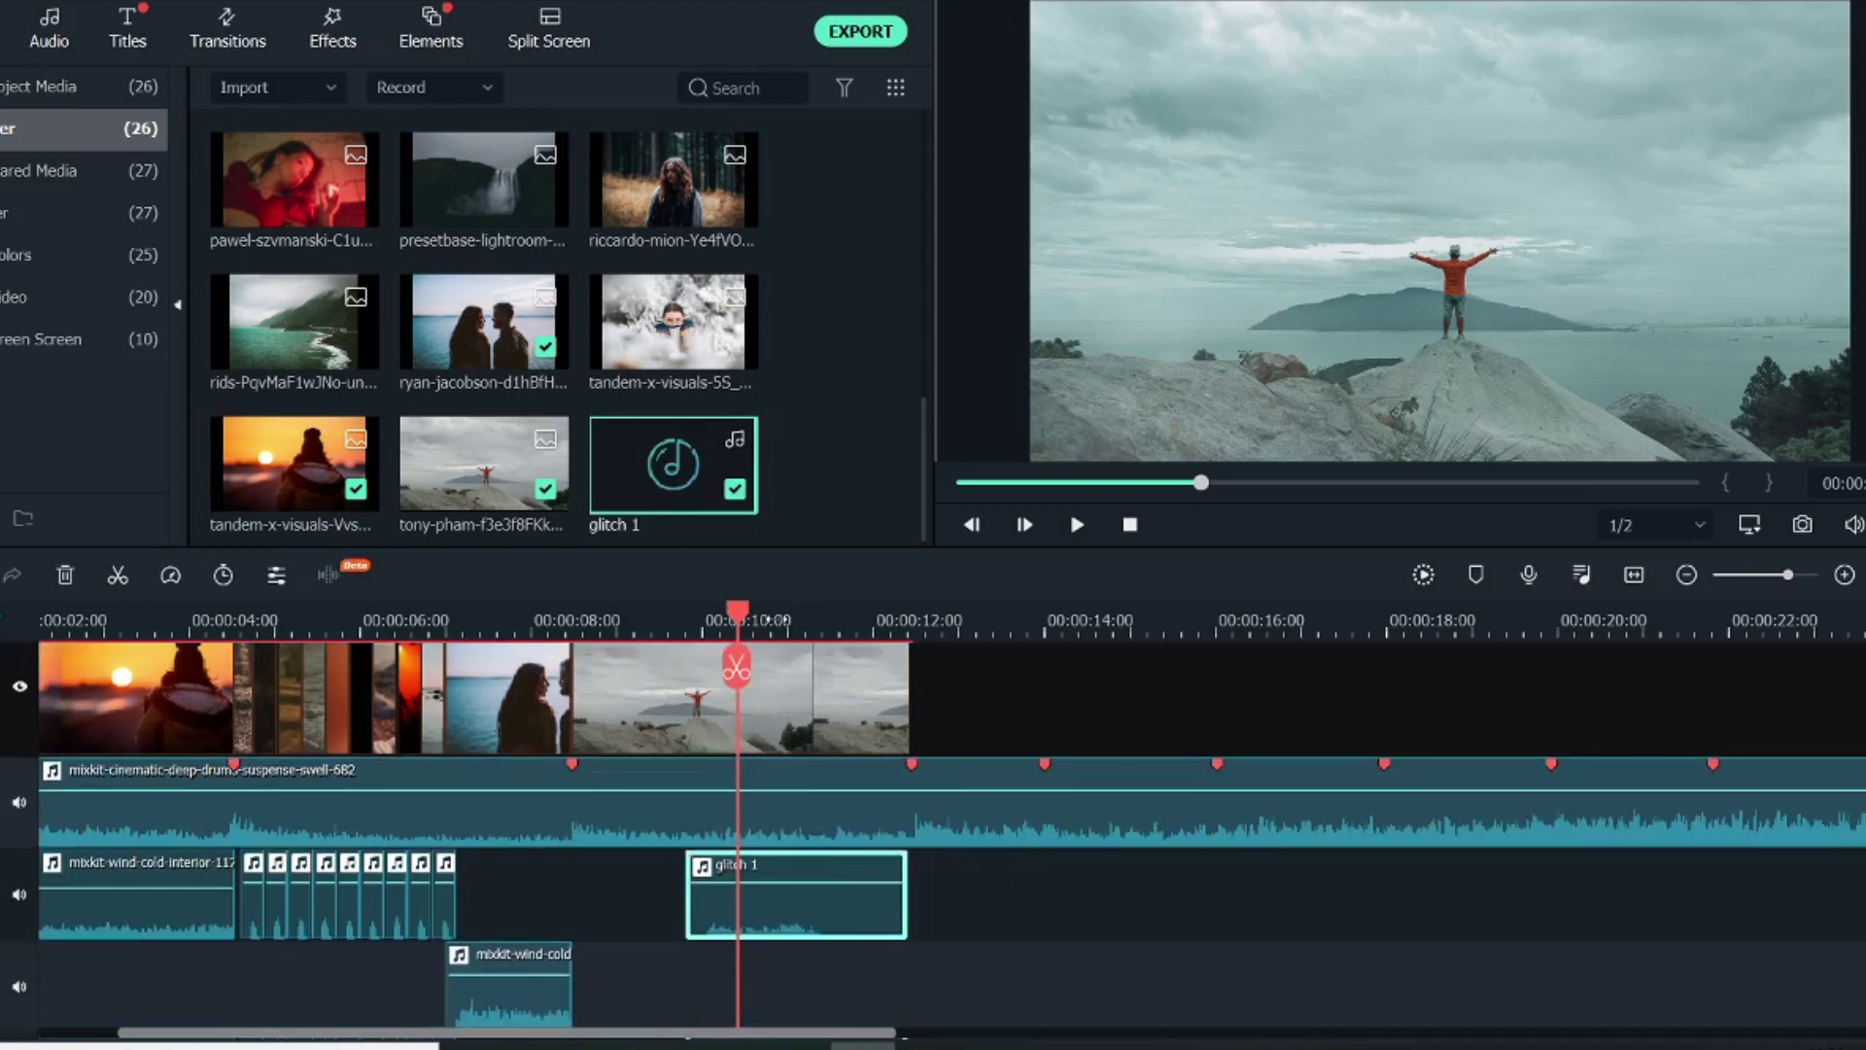
# Trim the quiet tail off the glitch 1 sound and align its end with the end of the outstretched-arms photo
pyautogui.moveTo(737, 622); pyautogui.dragTo(785, 622)
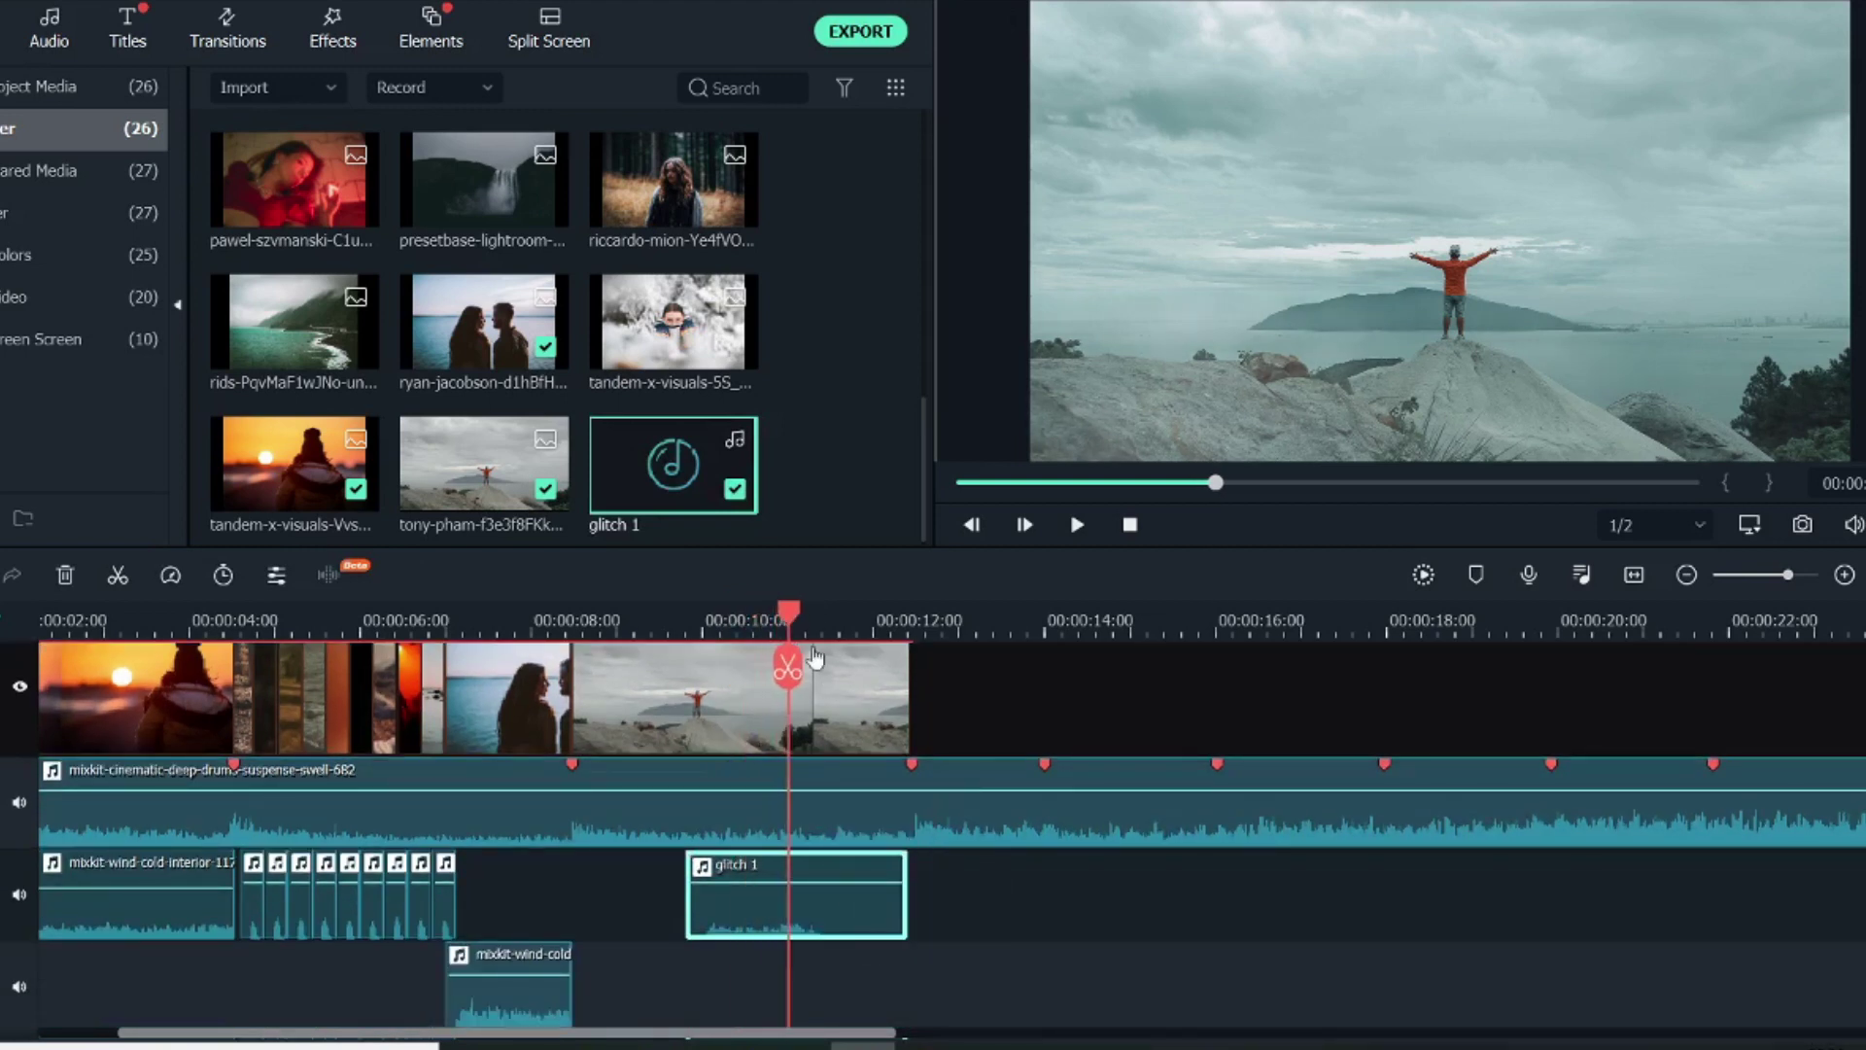
pyautogui.hotkey('ctrl', '=')
pyautogui.hotkey('ctrl', '=')
pyautogui.moveTo(928, 881); pyautogui.dragTo(929, 872)
pyautogui.moveTo(799, 622); pyautogui.dragTo(967, 667)
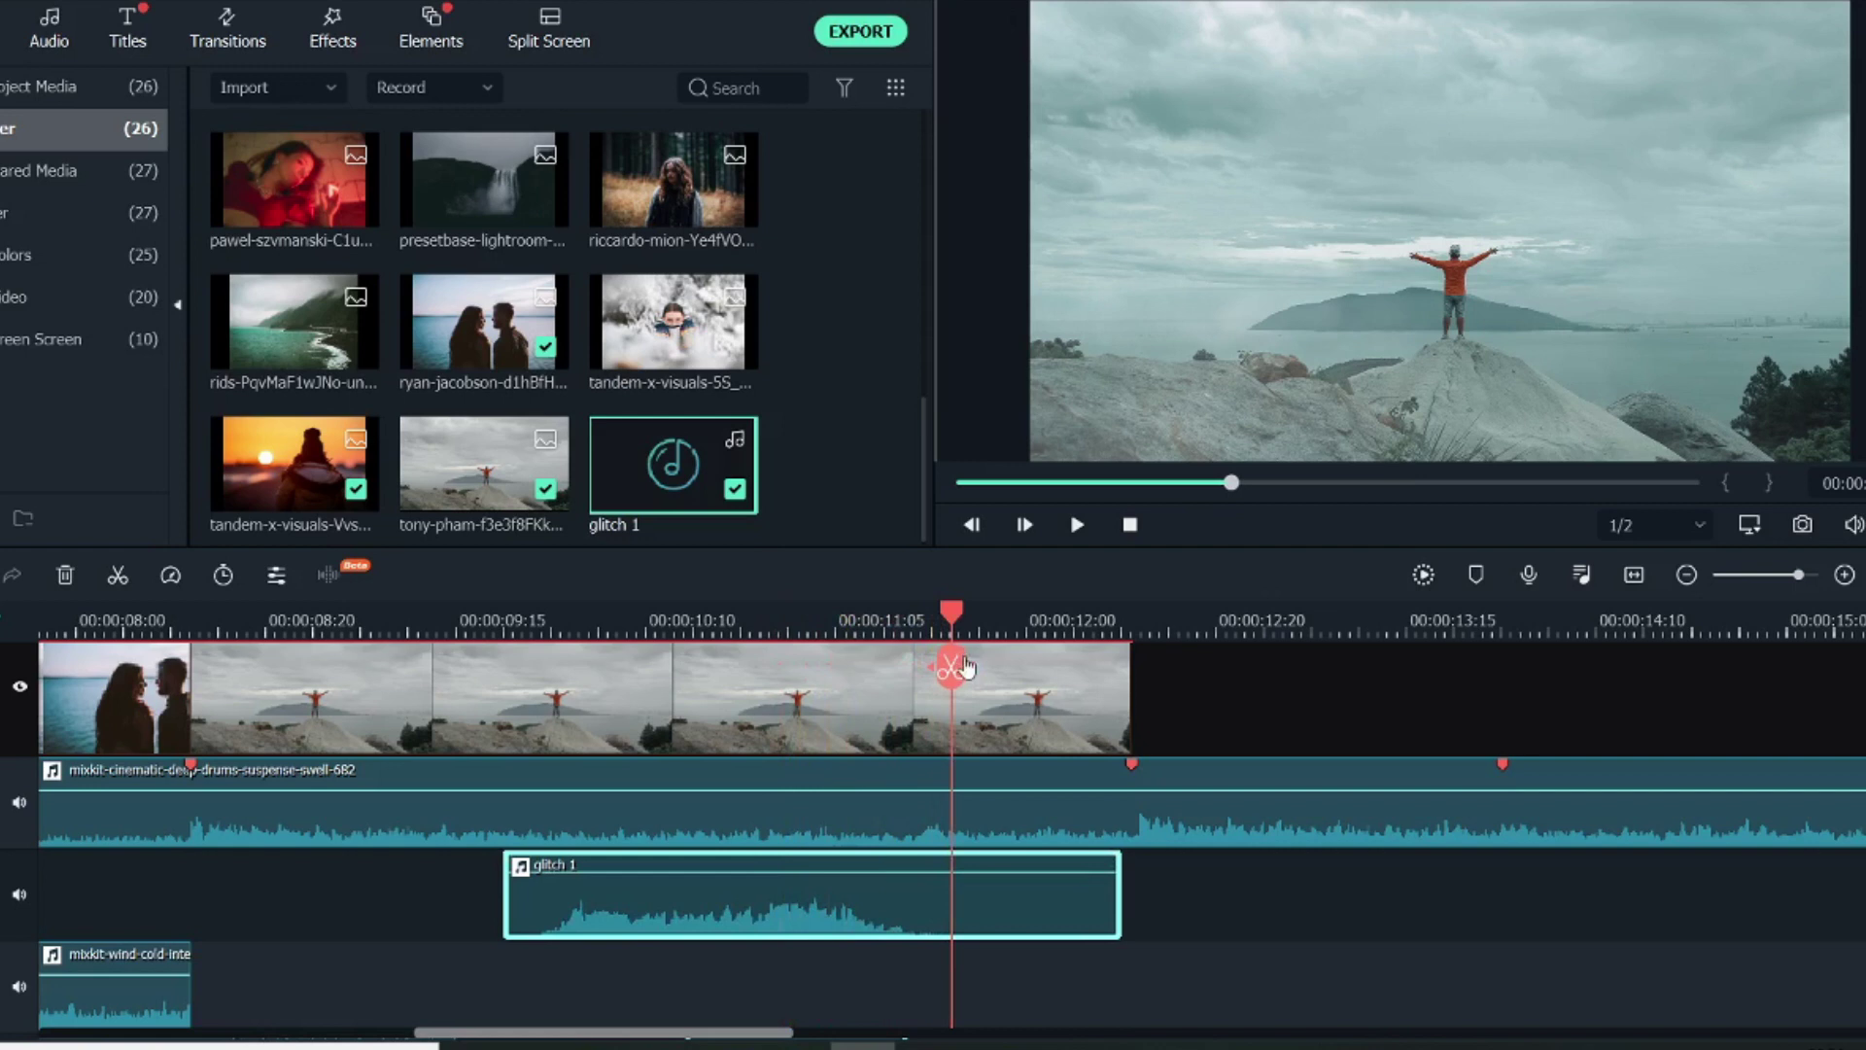
pyautogui.moveTo(1120, 894); pyautogui.dragTo(950, 882)
pyautogui.moveTo(771, 913); pyautogui.dragTo(952, 895)
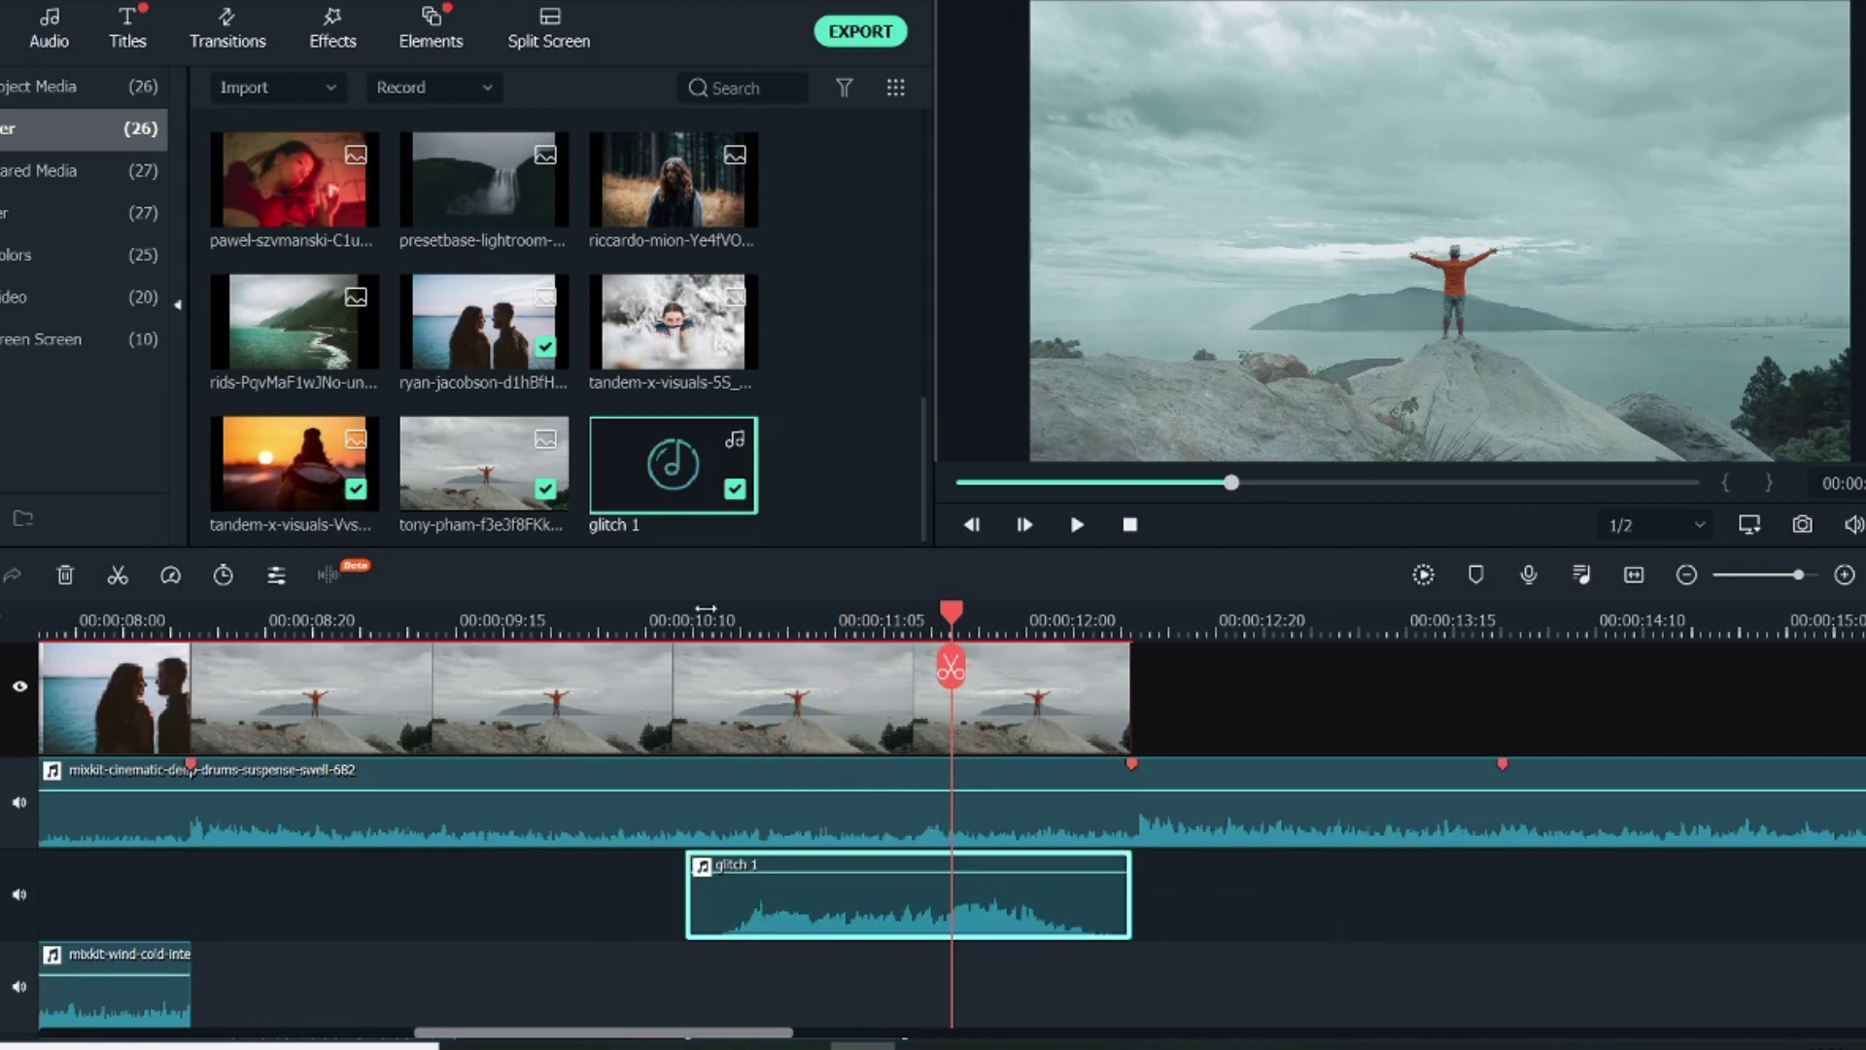
# Add the Black sample color on a new video track above the fog, starting about 10 seconds into the timeline
pyautogui.scroll(2, 806, 815)
pyautogui.moveTo(899, 604); pyautogui.dragTo(762, 611)
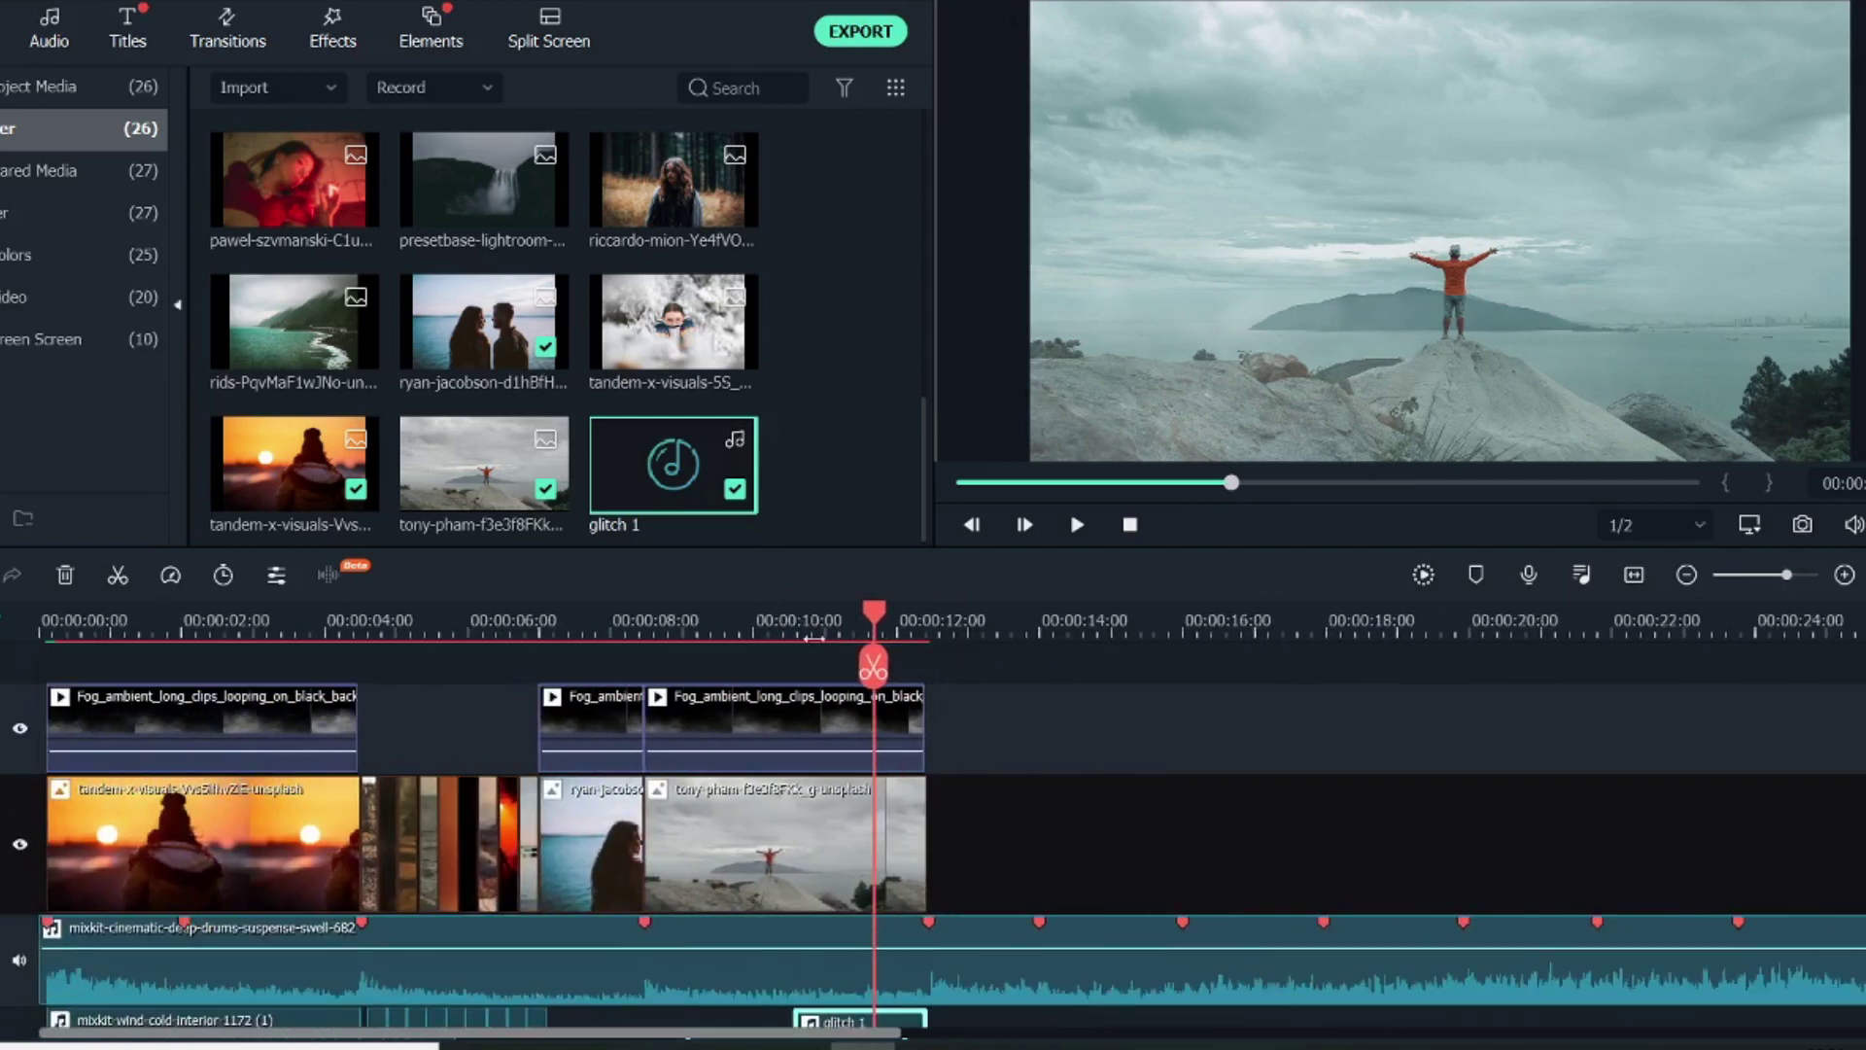
pyautogui.scroll(2, 1106, 627)
pyautogui.scroll(-2, 1016, 765)
pyautogui.scroll(2, 724, 725)
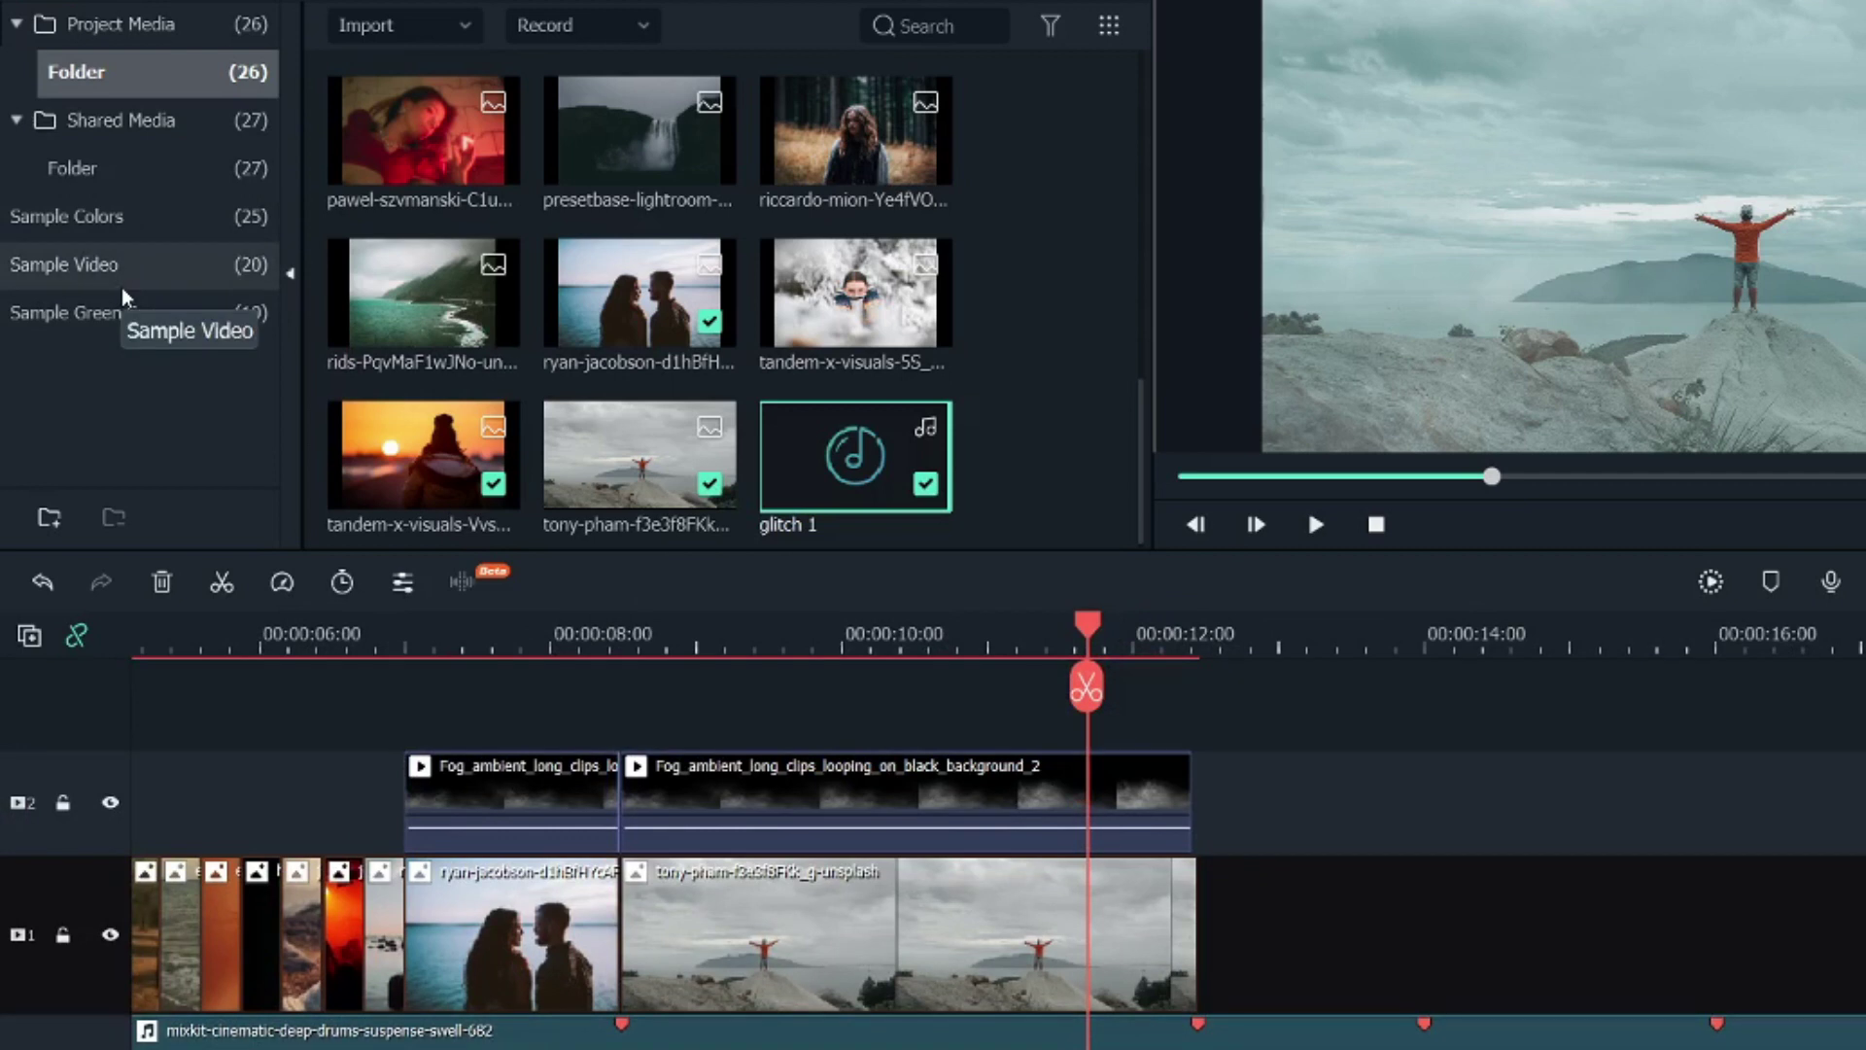
pyautogui.click(132, 220)
pyautogui.scroll(-6, 640, 345)
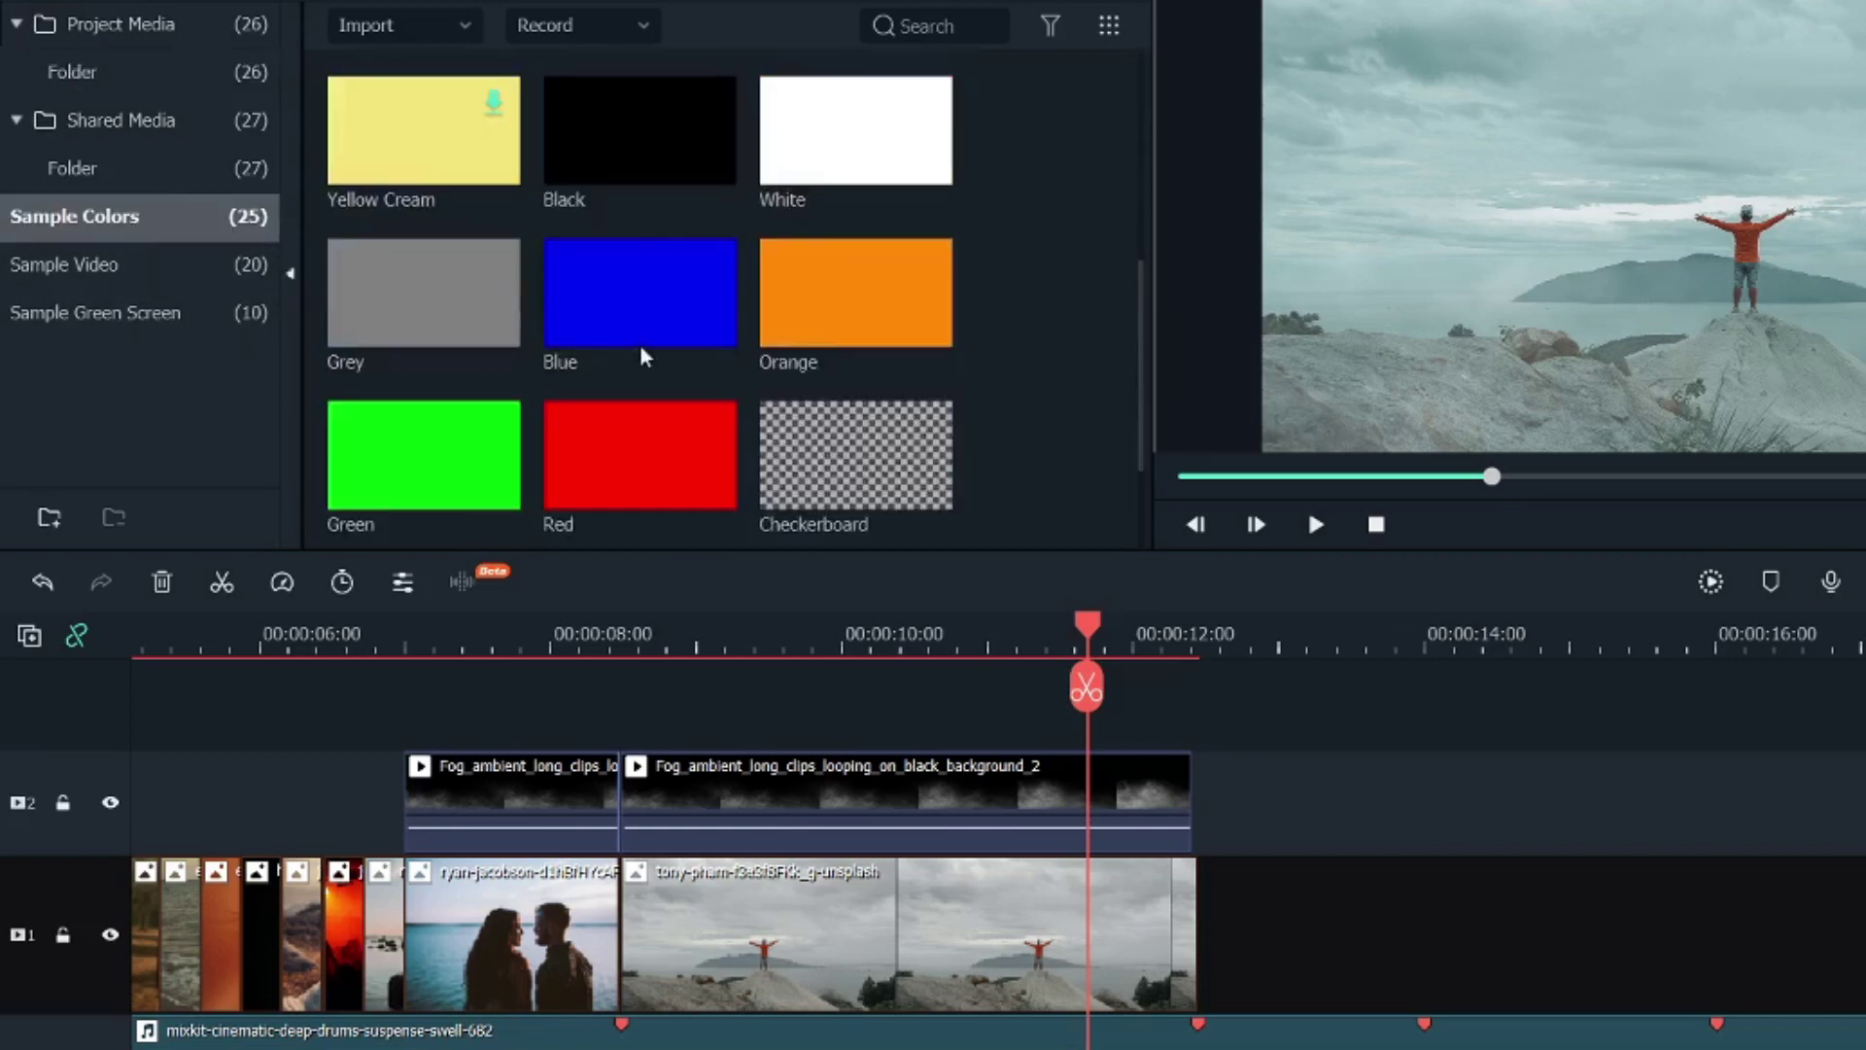
pyautogui.scroll(5, 662, 183)
pyautogui.moveTo(642, 412); pyautogui.dragTo(862, 718)
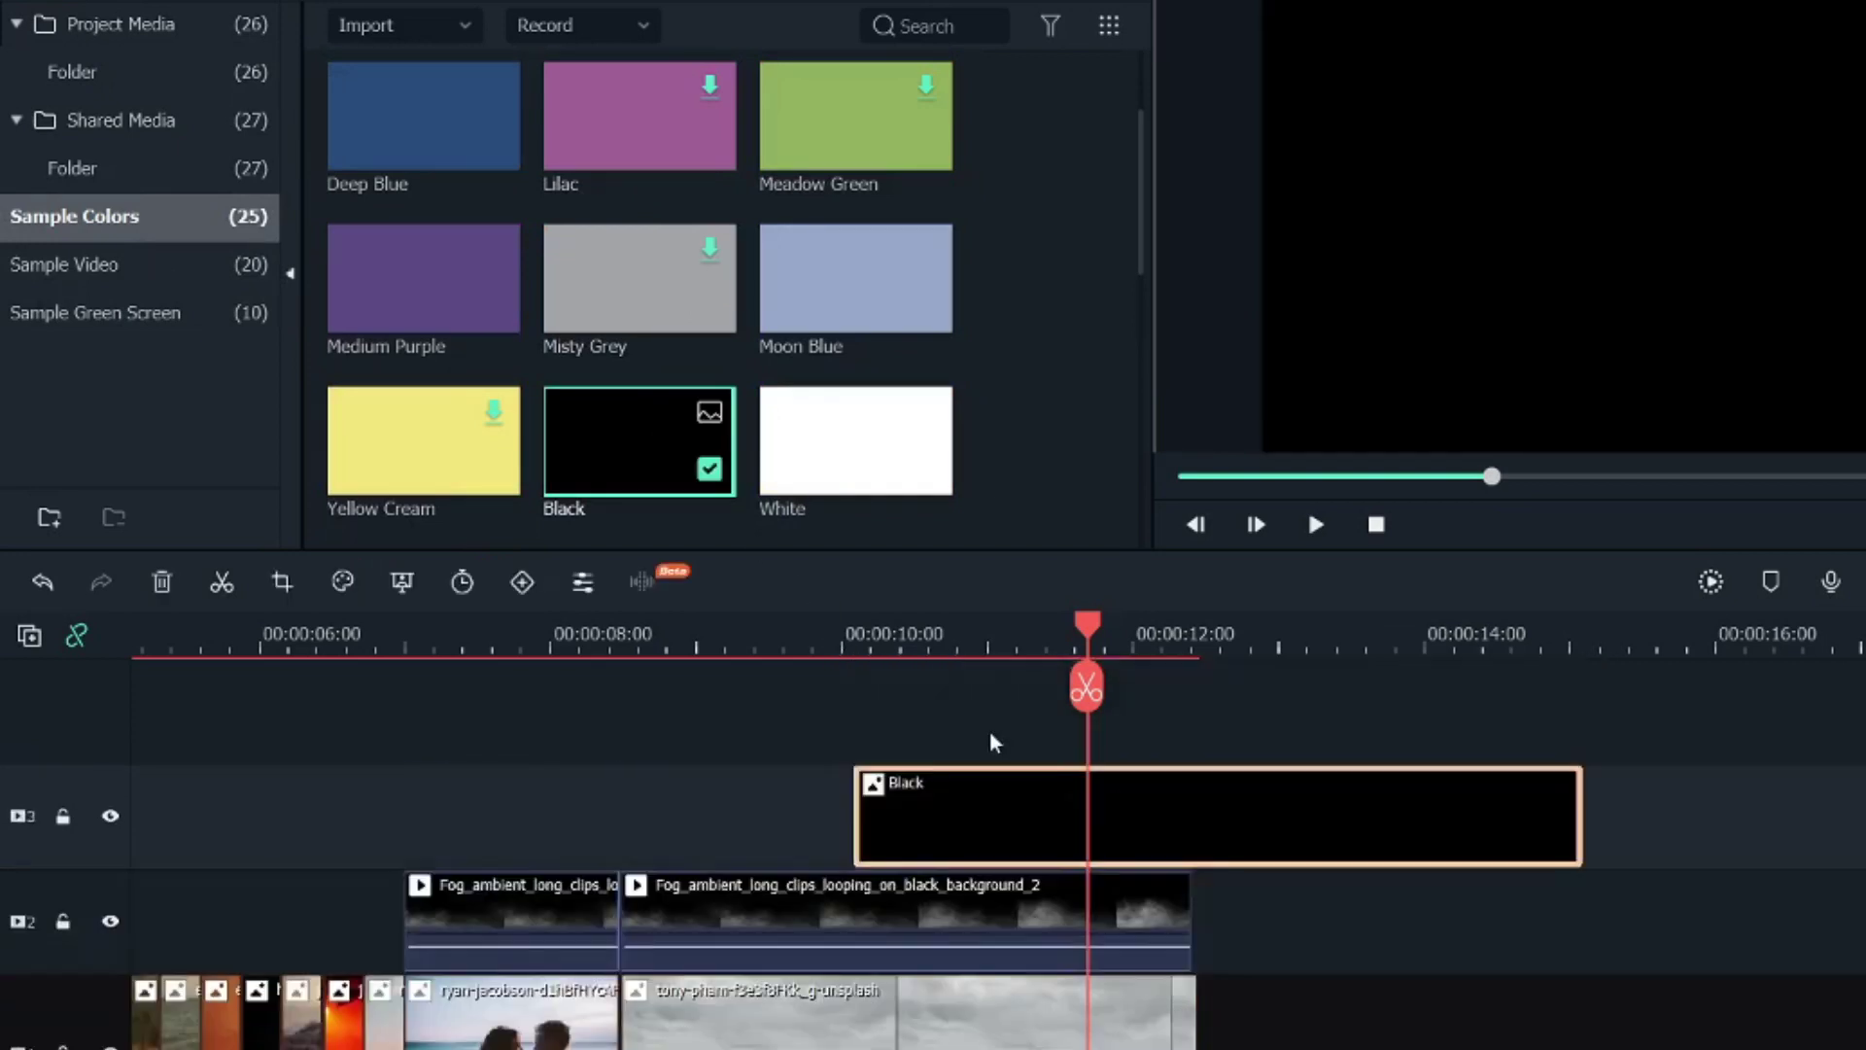
# Move the Black clip slightly later, shorten it to about one frame and check the frames around it
pyautogui.scroll(-1, 982, 797)
pyautogui.scroll(2, 977, 819)
pyautogui.moveTo(972, 743); pyautogui.dragTo(1052, 745)
pyautogui.moveTo(1650, 744); pyautogui.dragTo(946, 719)
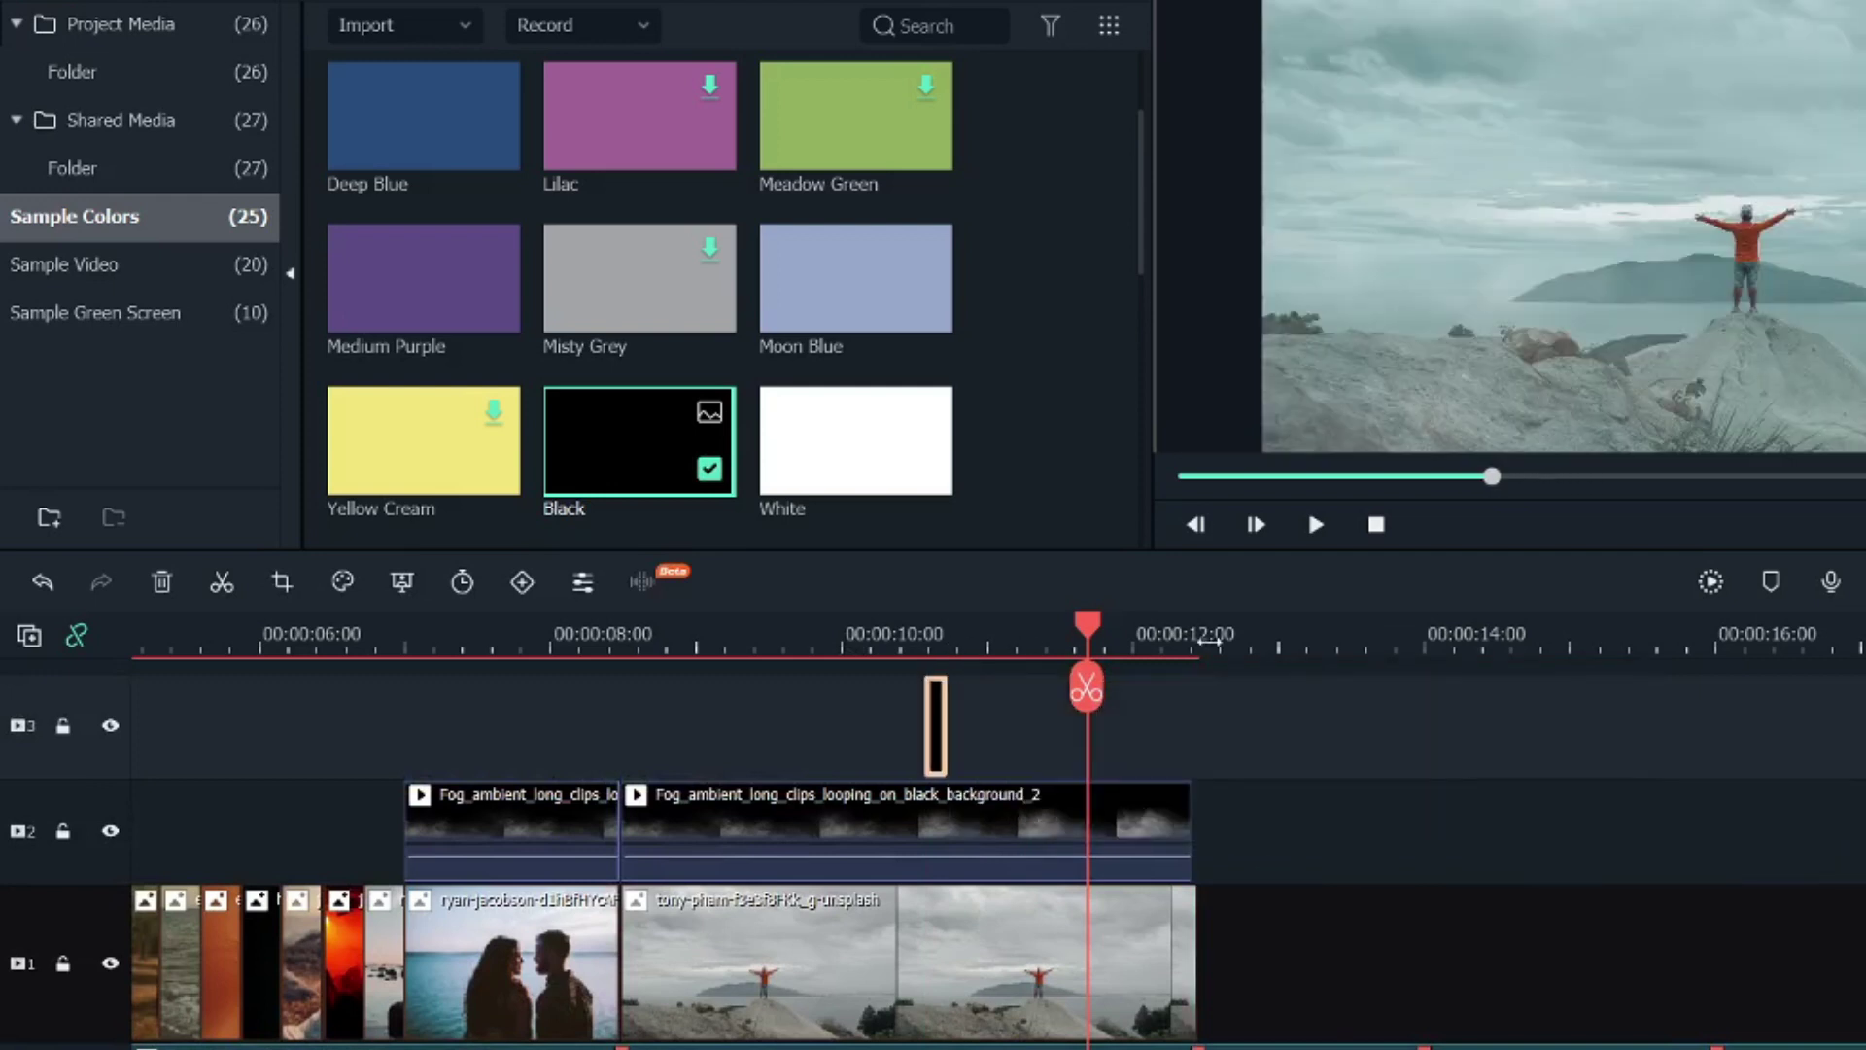
pyautogui.moveTo(1210, 643); pyautogui.dragTo(1322, 646)
pyautogui.moveTo(373, 721); pyautogui.dragTo(284, 725)
pyautogui.click(223, 644)
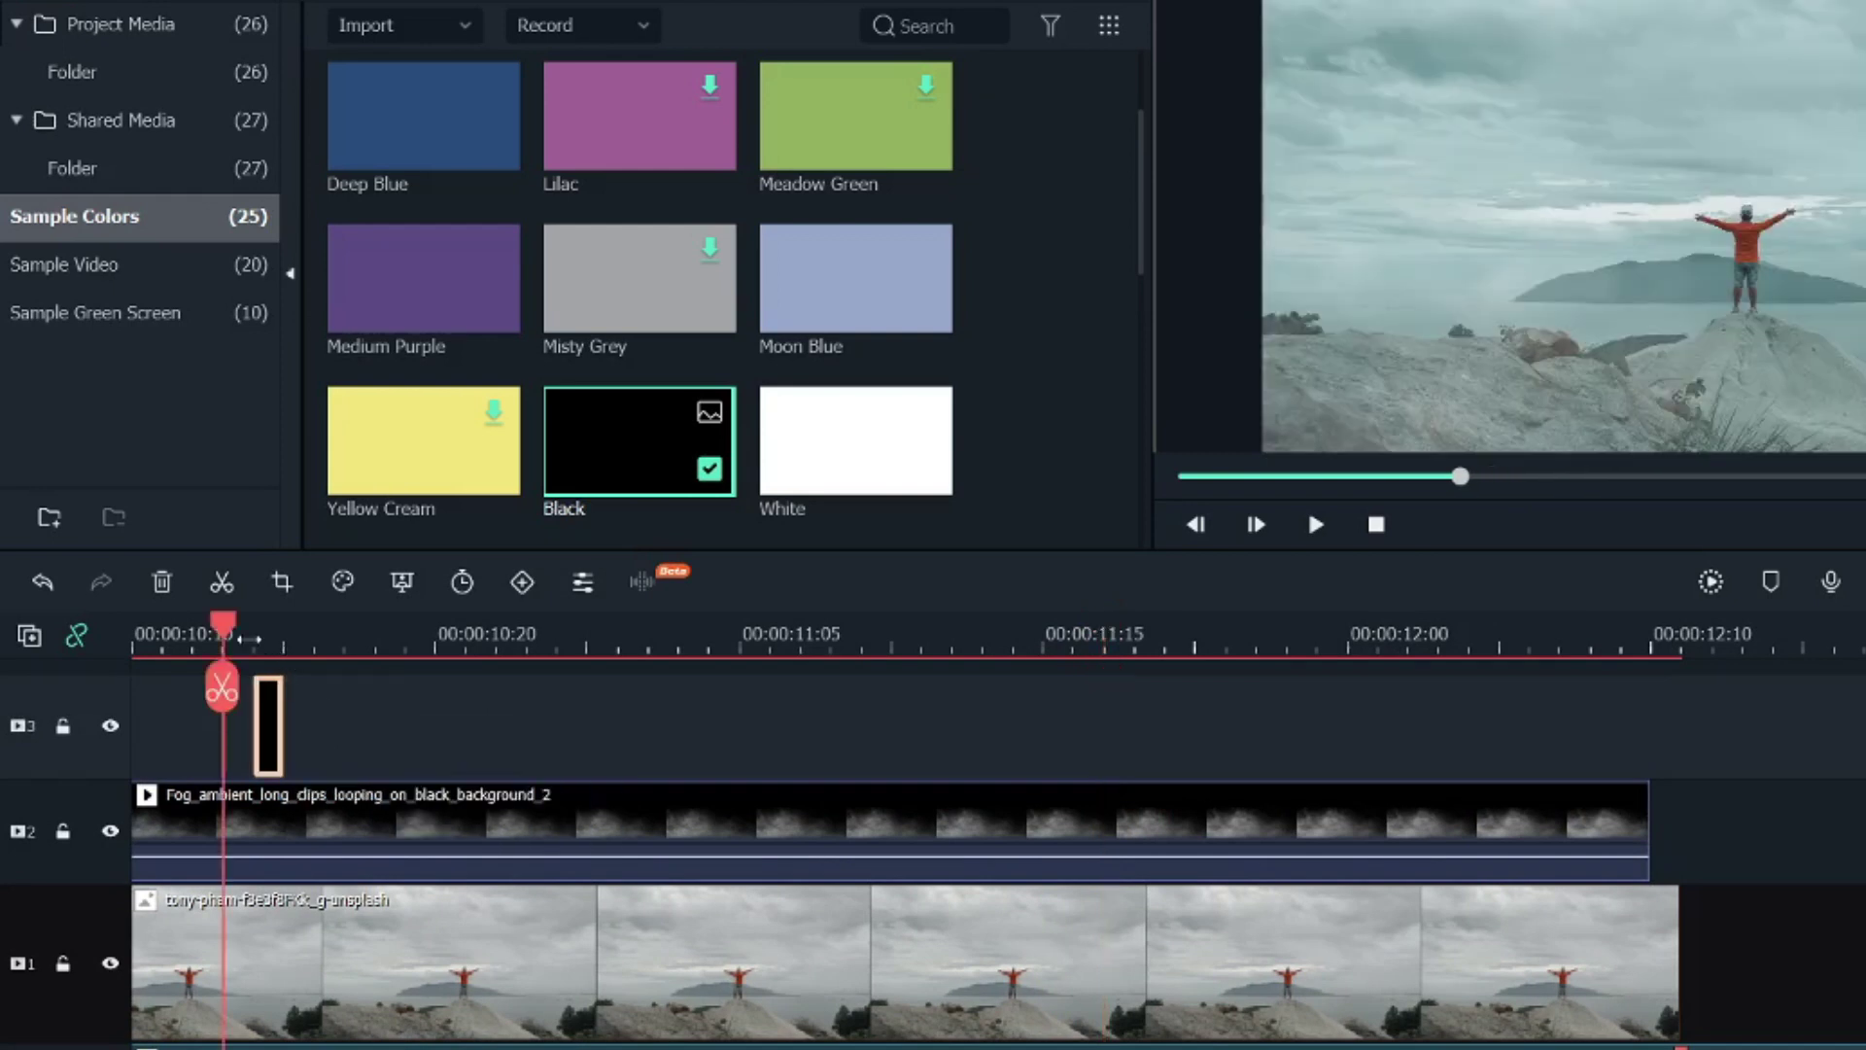
pyautogui.click(254, 641)
pyautogui.moveTo(286, 638); pyautogui.dragTo(192, 638)
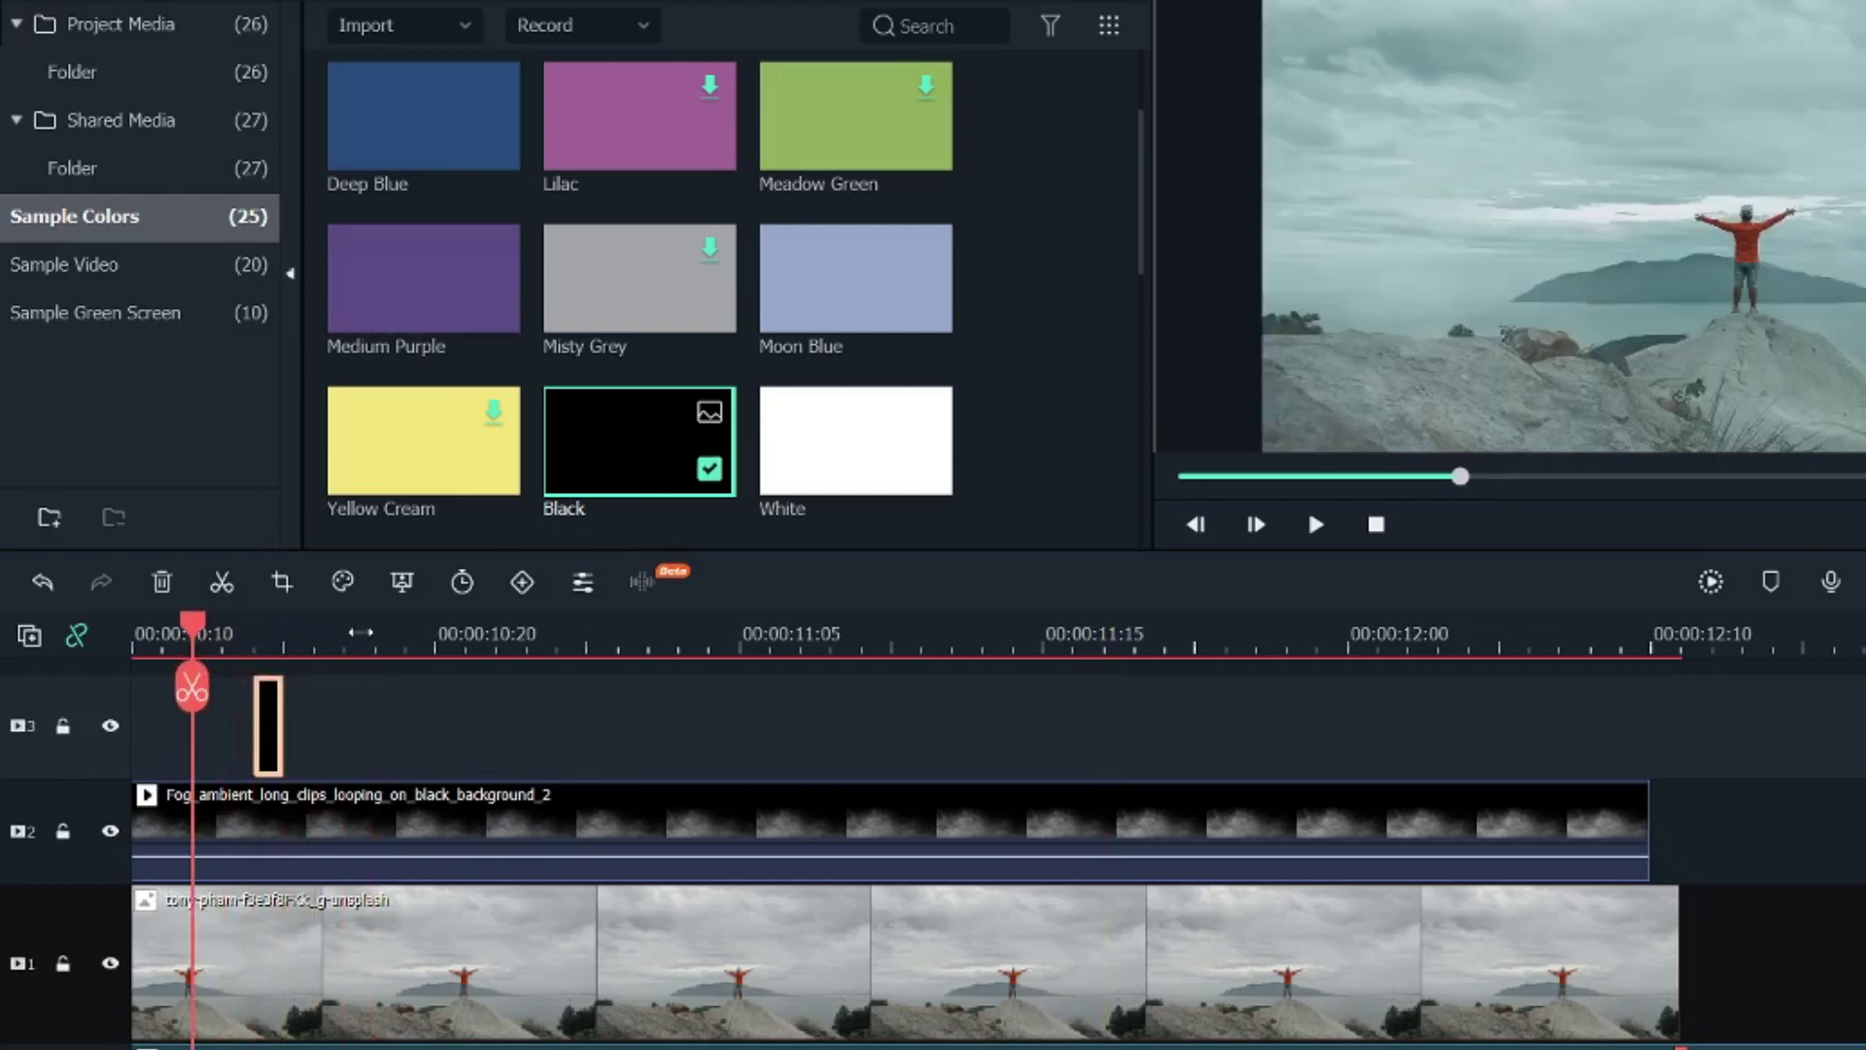
pyautogui.click(262, 634)
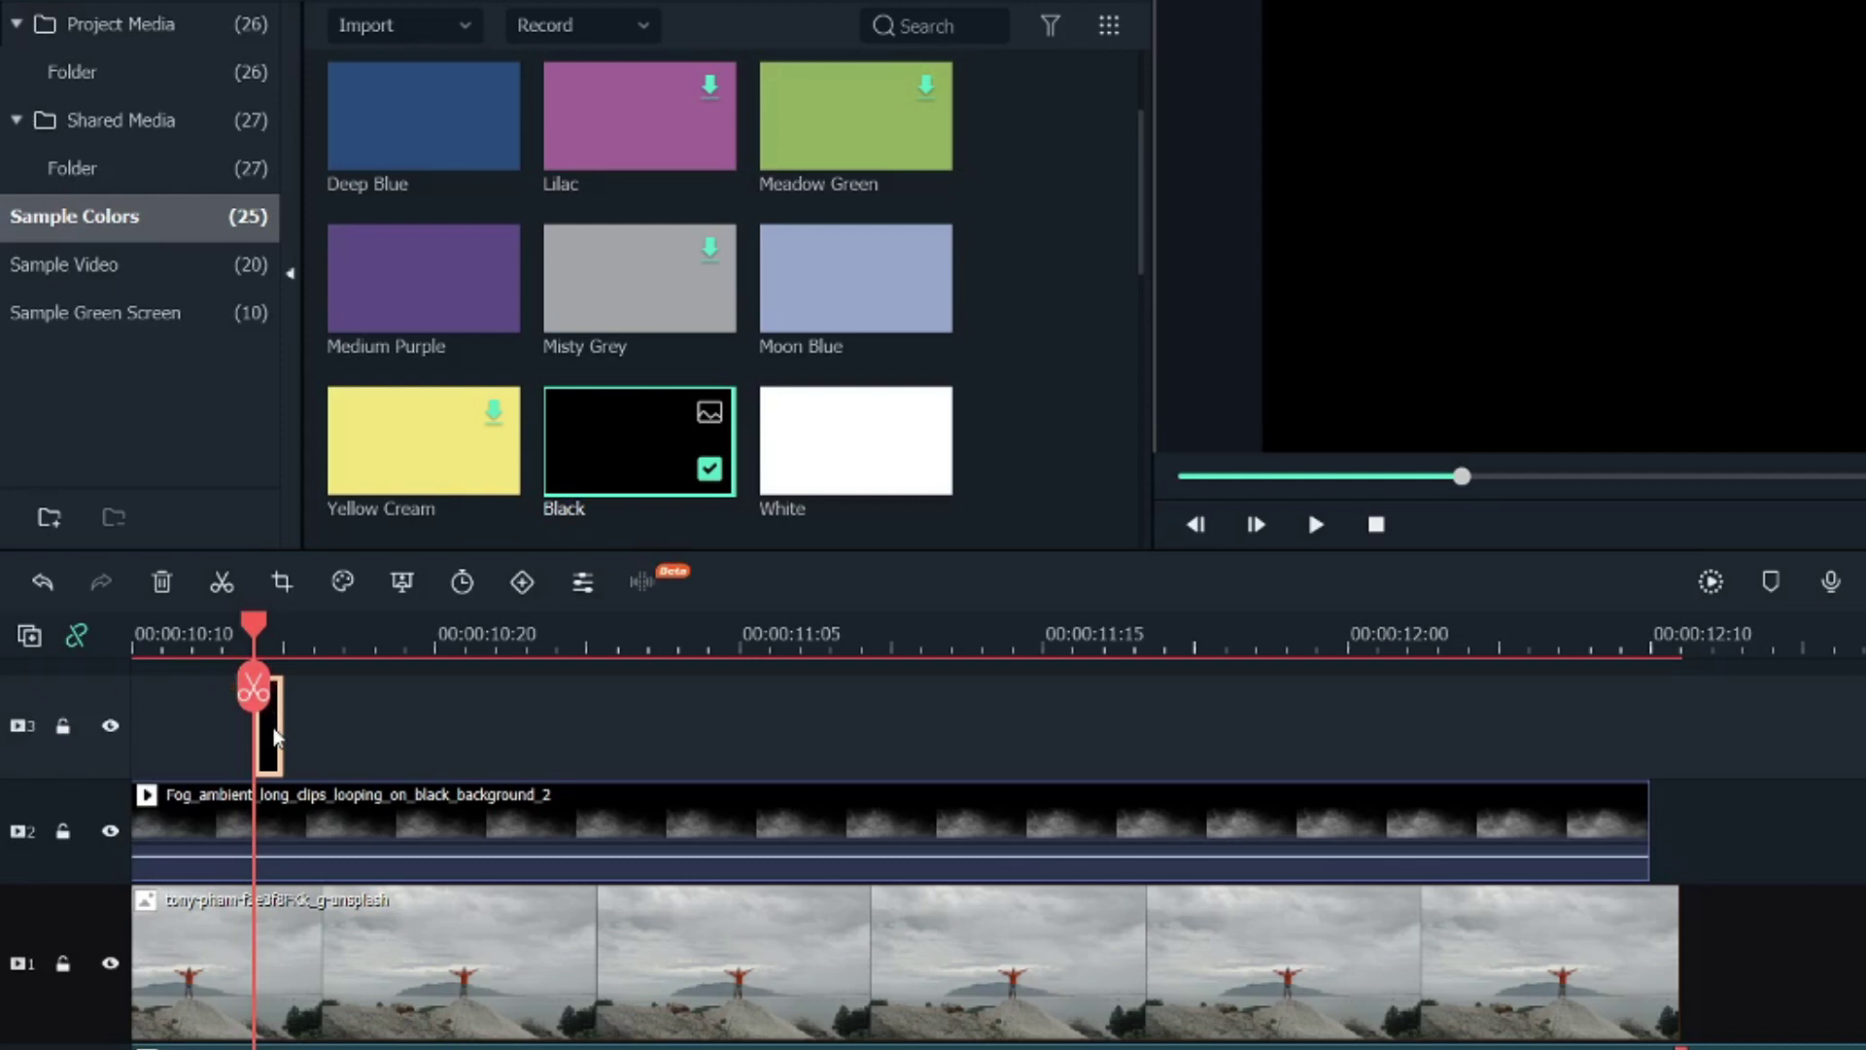
# Paste a series of copies of the short Black clip past the photo's end, leaving a one-frame gap between them
pyautogui.moveTo(253, 688); pyautogui.dragTo(1802, 689)
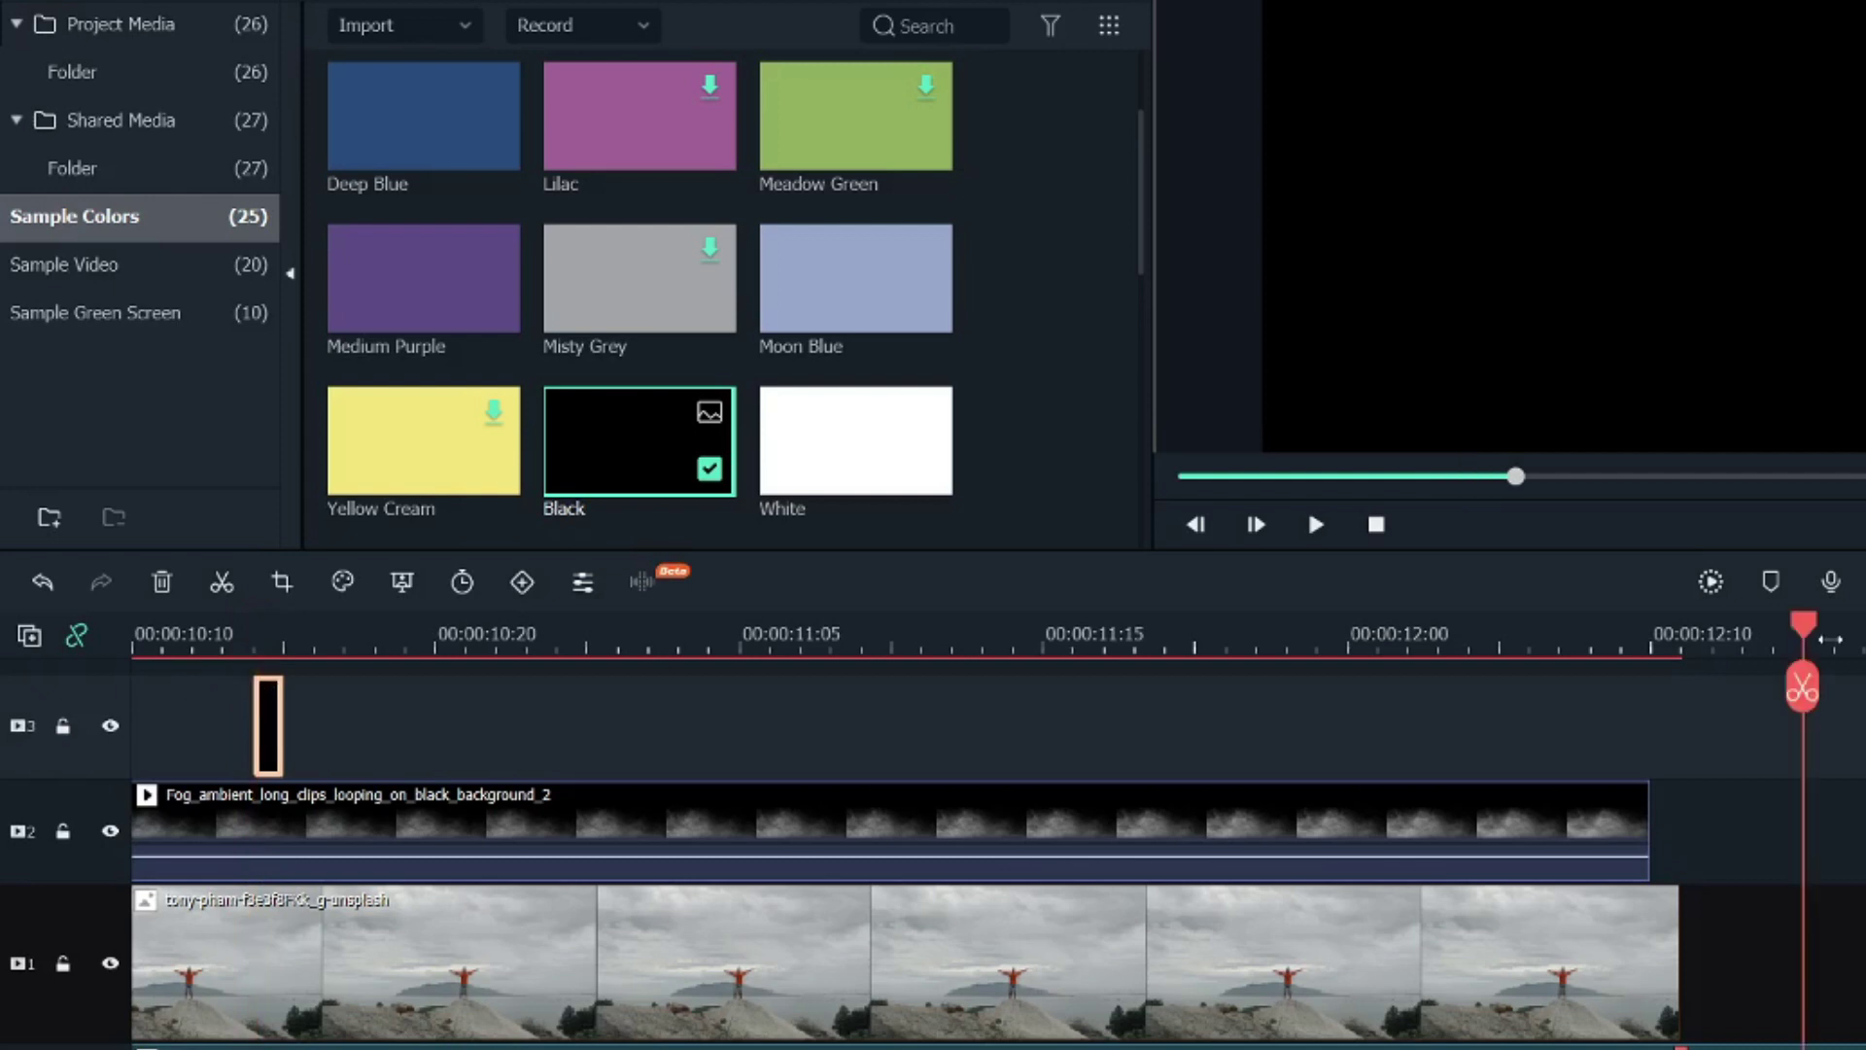
pyautogui.hotkey('ctrl', 'v')
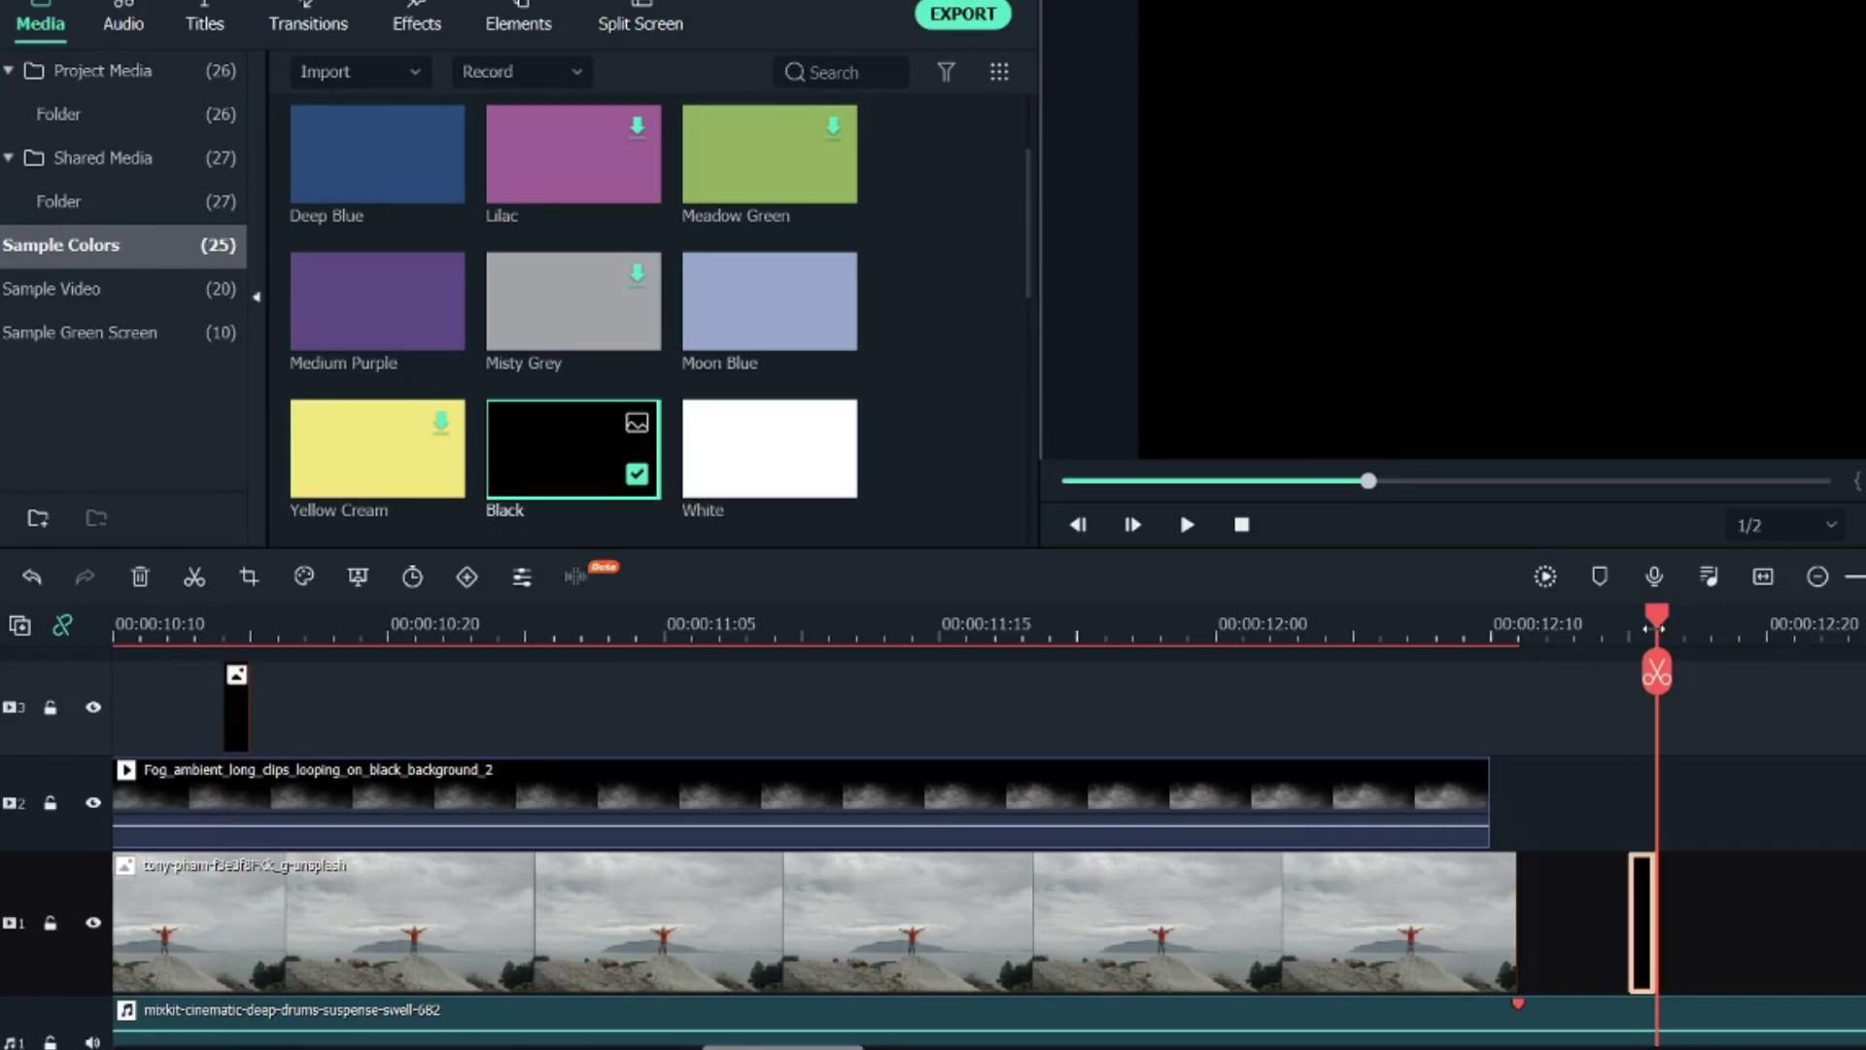
pyautogui.press('Right')
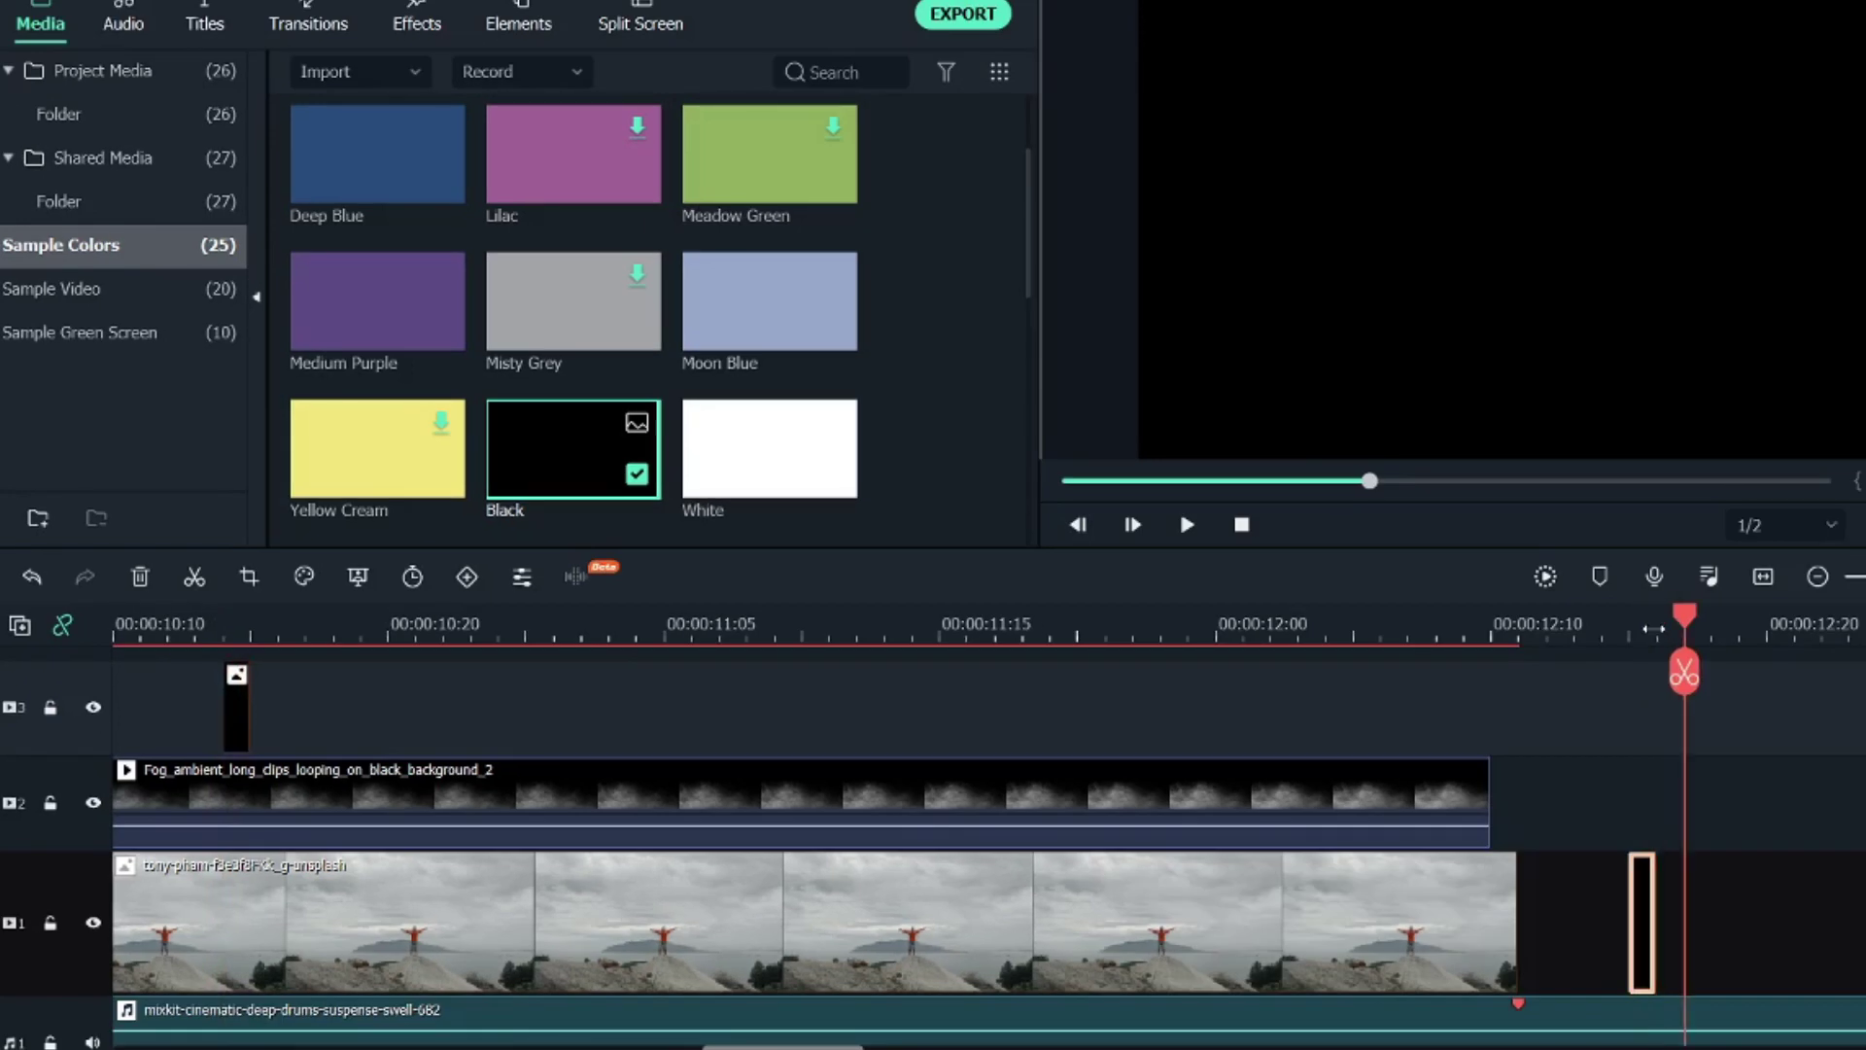
pyautogui.hotkey('ctrl', 'v')
pyautogui.press('Right')
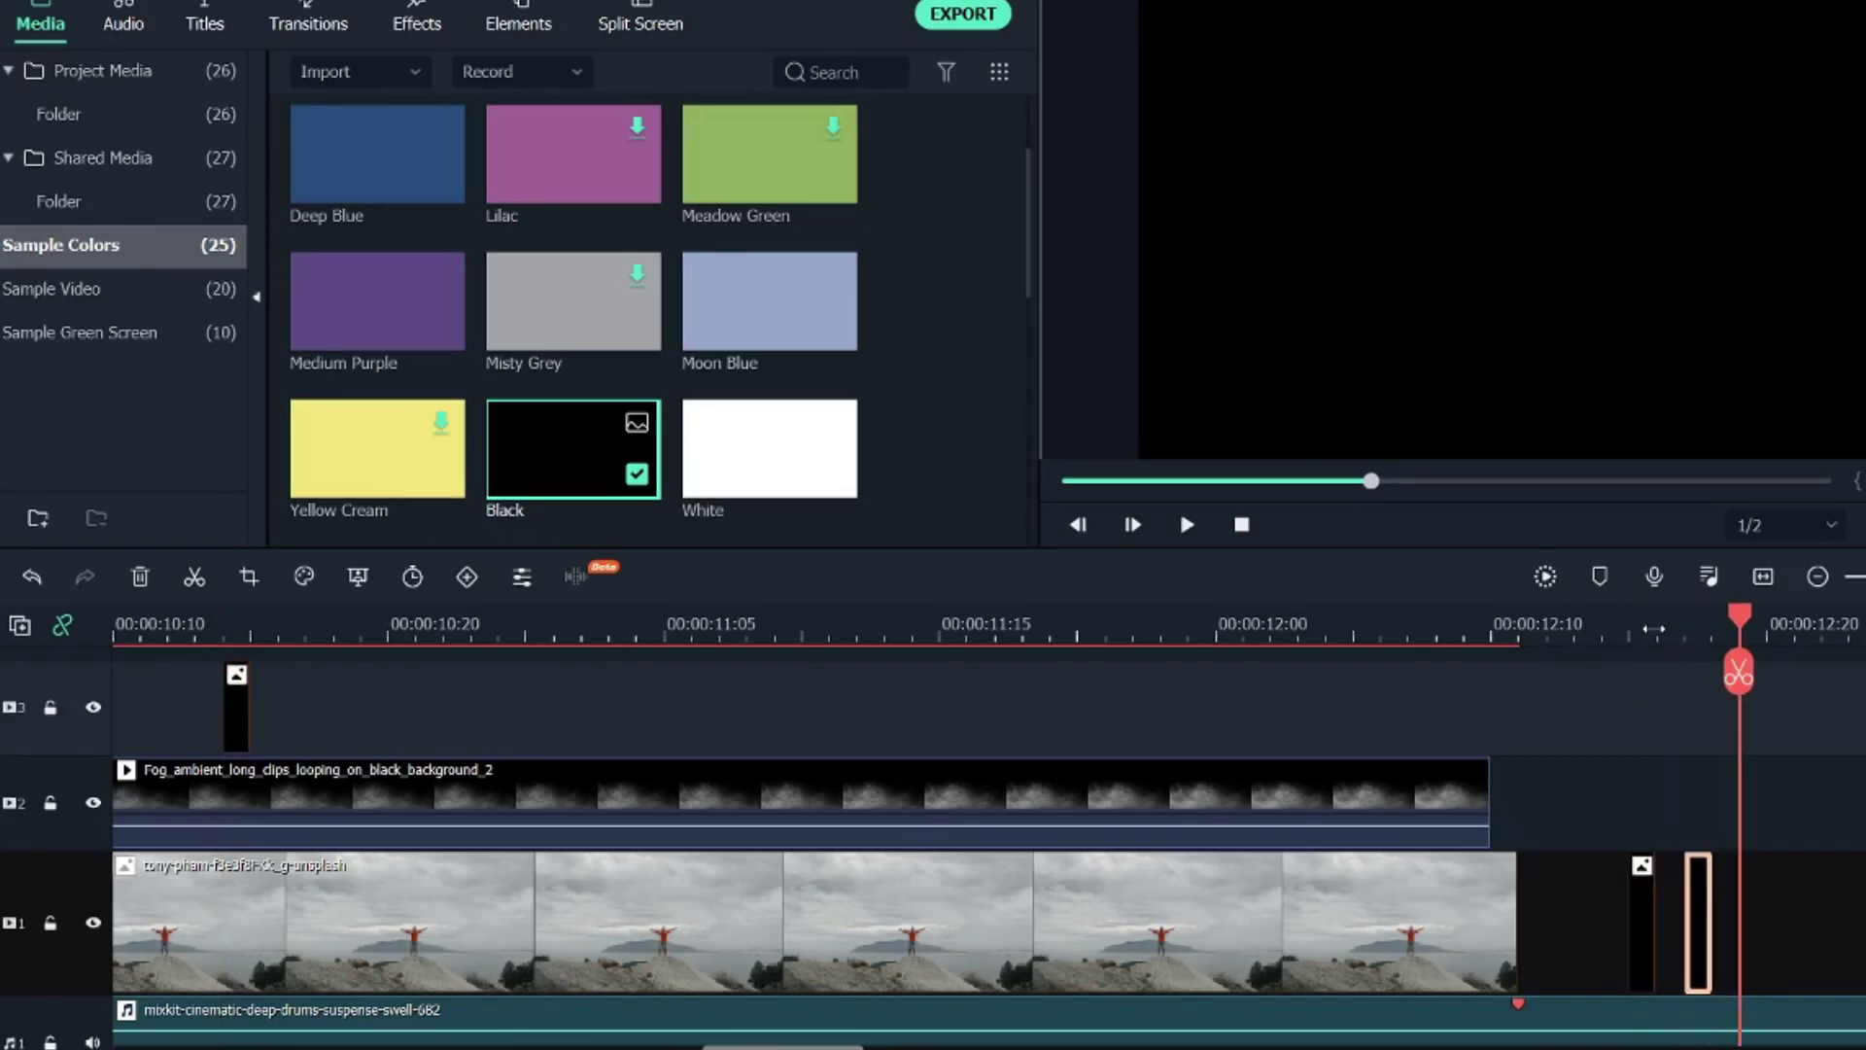
pyautogui.hotkey('ctrl', 'v')
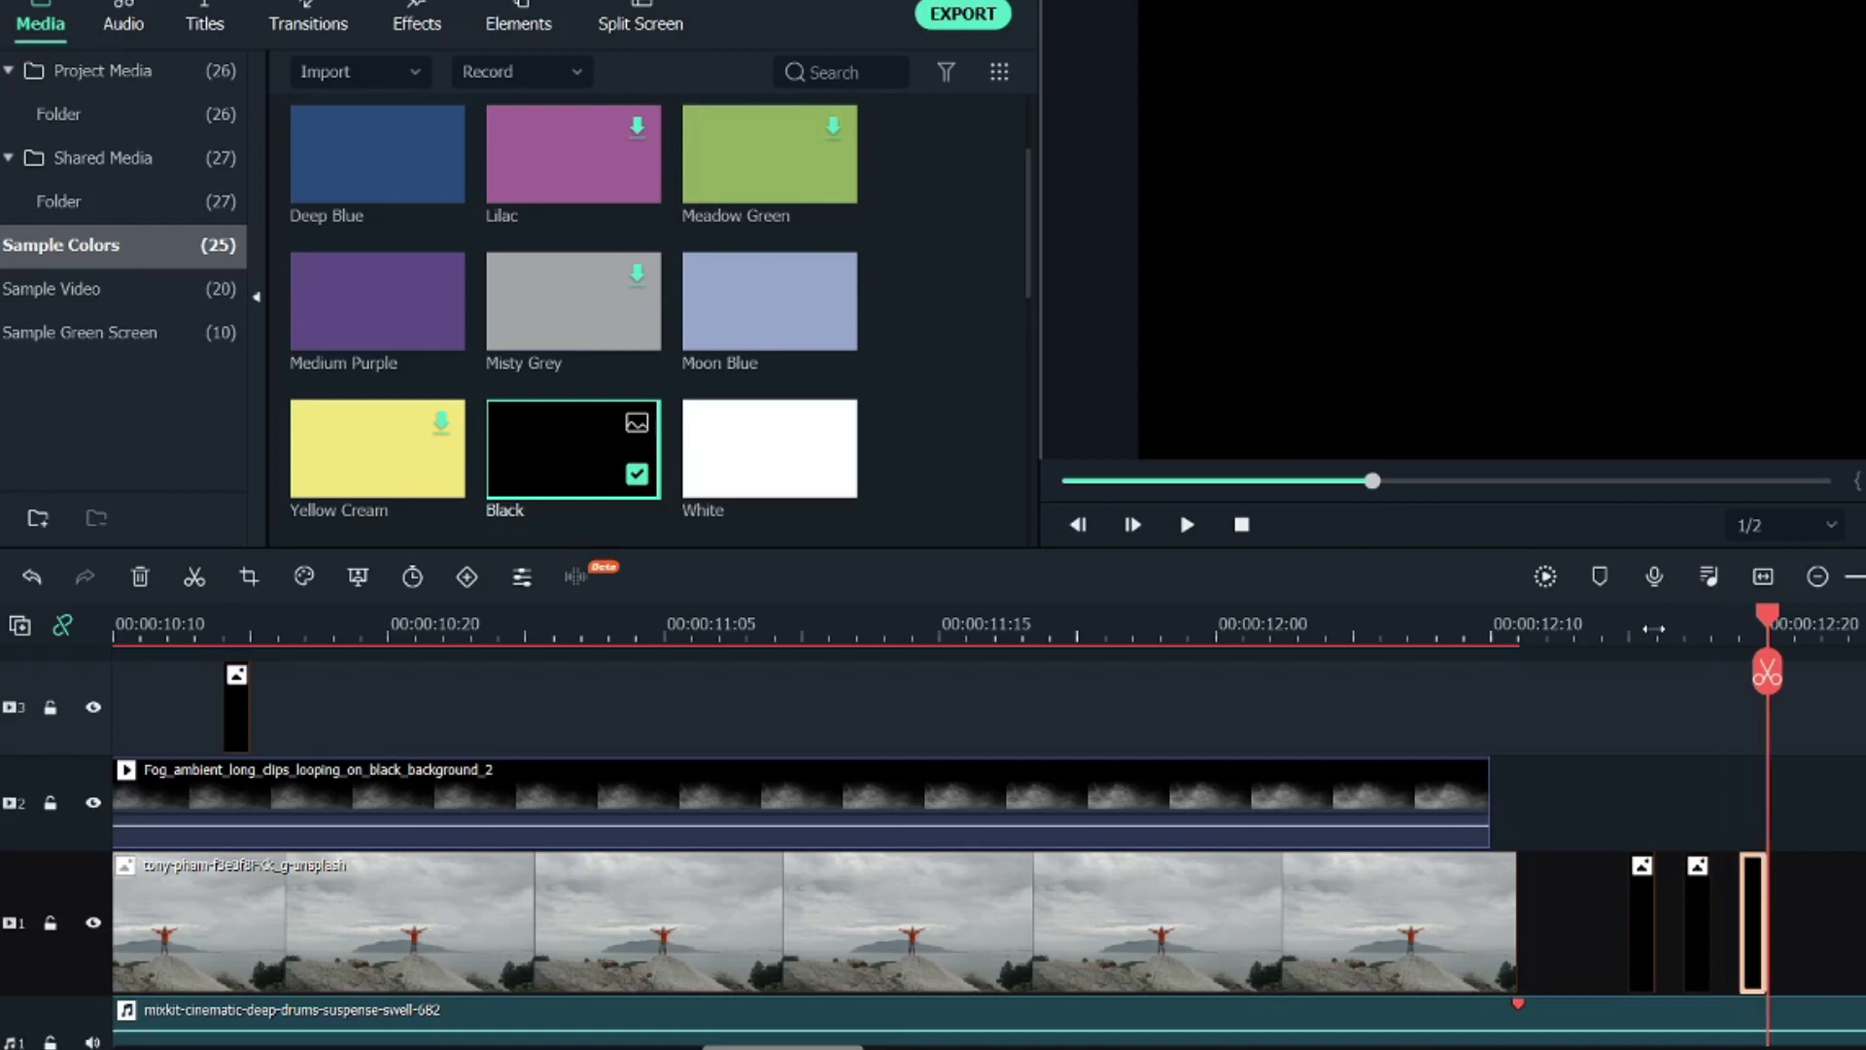
pyautogui.press('Right')
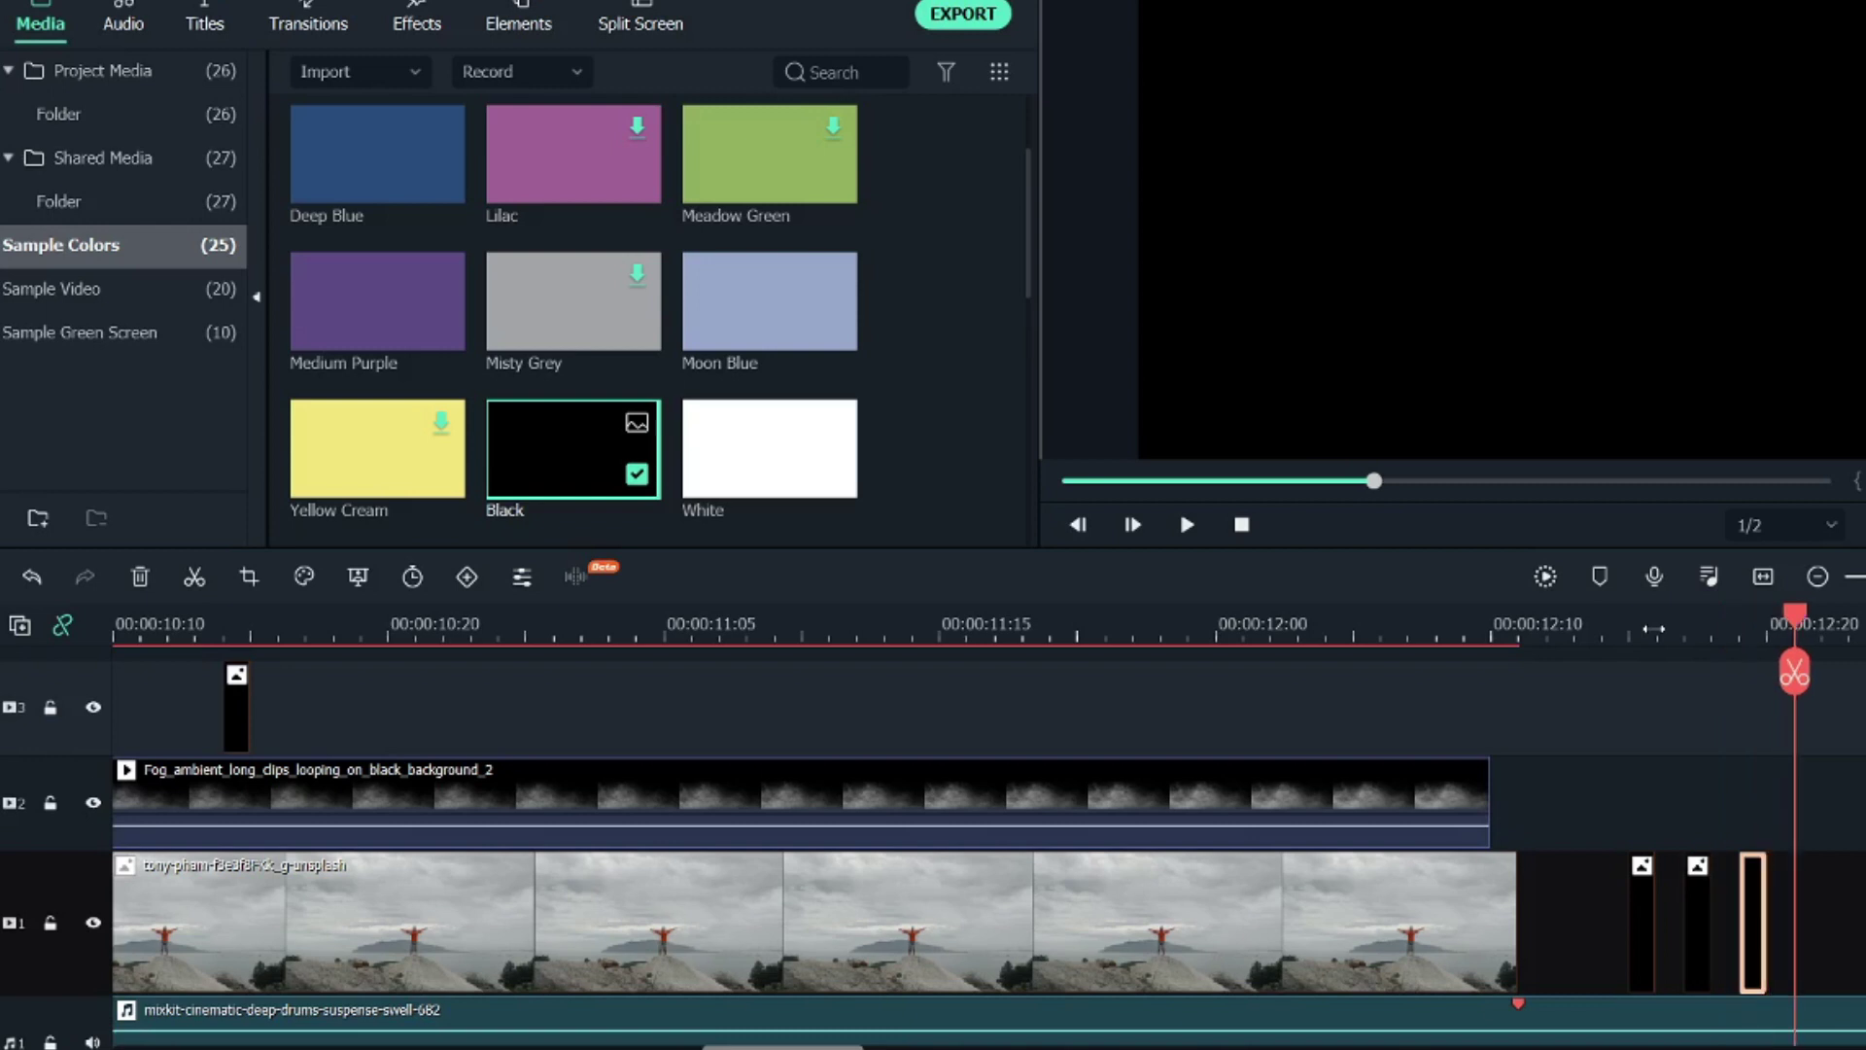
pyautogui.hotkey('ctrl', 'v')
pyautogui.press('Right')
pyautogui.hotkey('ctrl', 'v')
pyautogui.press('Right')
pyautogui.hotkey('ctrl', 'v')
pyautogui.press('Right')
pyautogui.hotkey('ctrl', 'v')
pyautogui.press('Right')
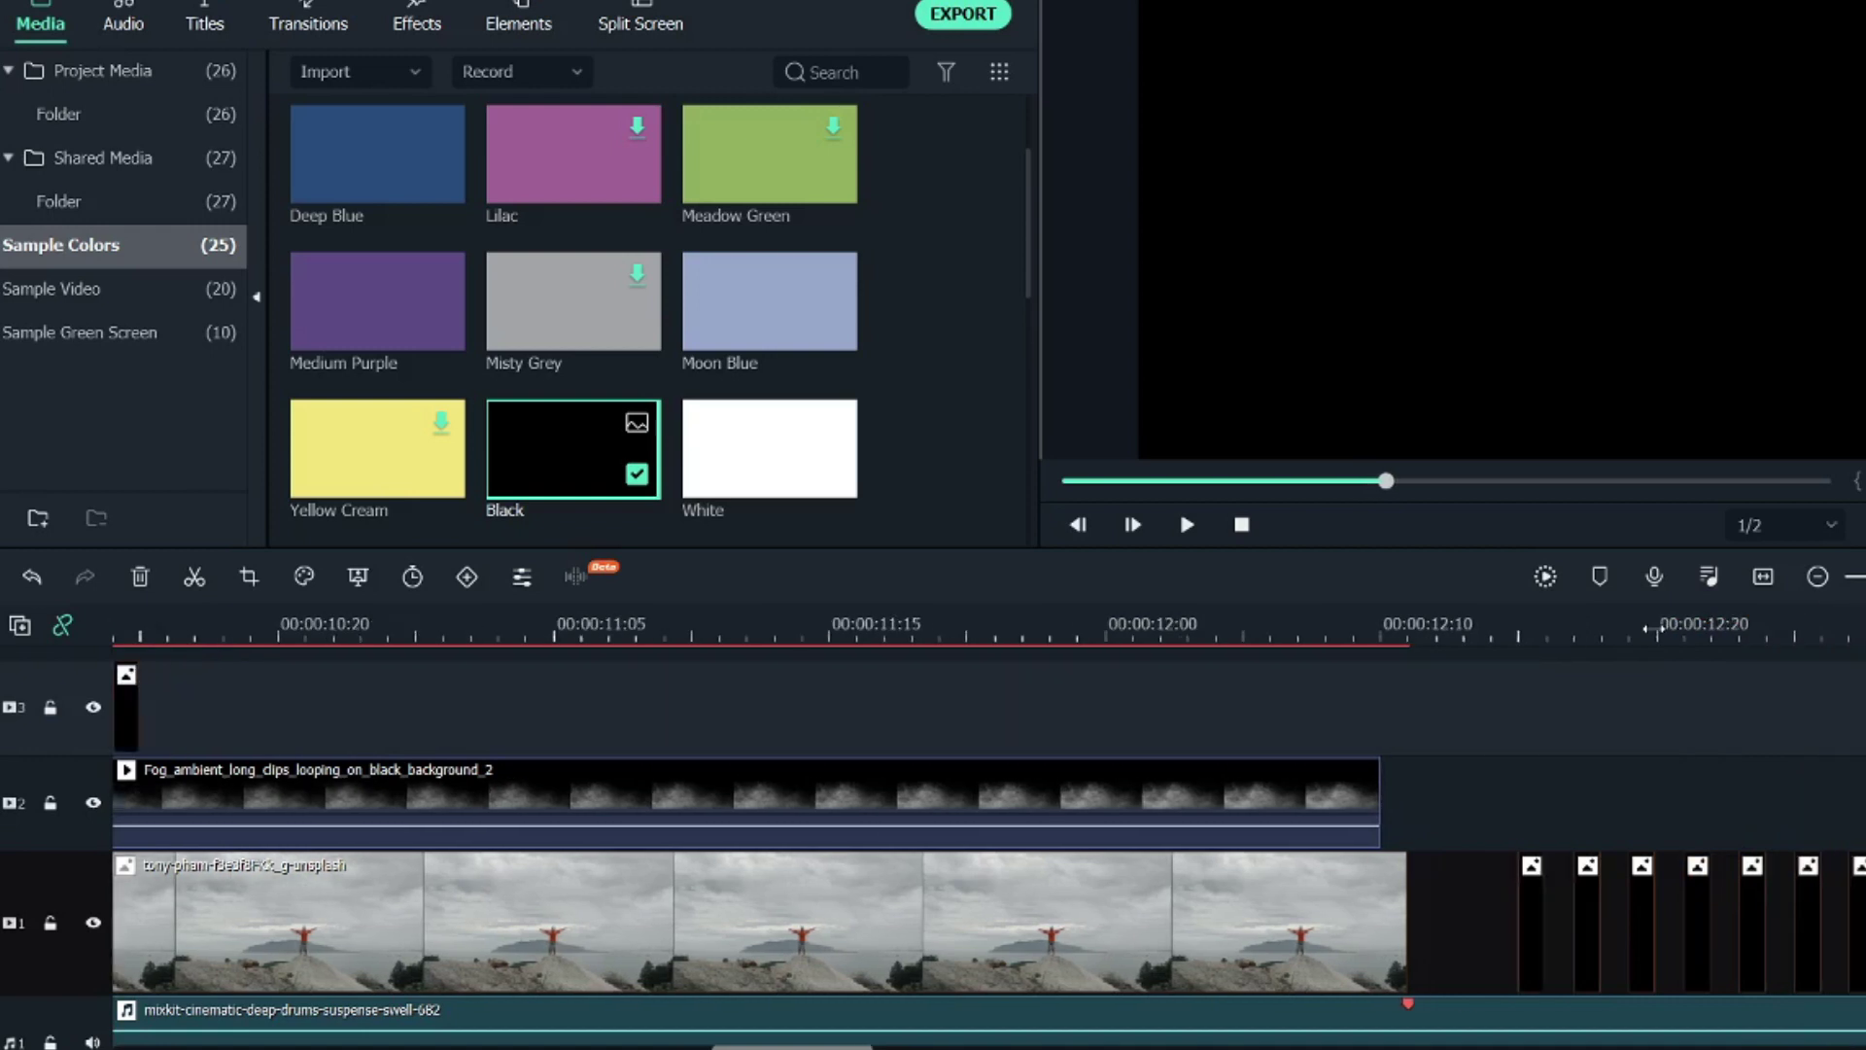
# Move all the pasted Black clips to the track above the fog, starting one frame after the original Black clip
pyautogui.moveTo(1499, 790); pyautogui.dragTo(1861, 940)
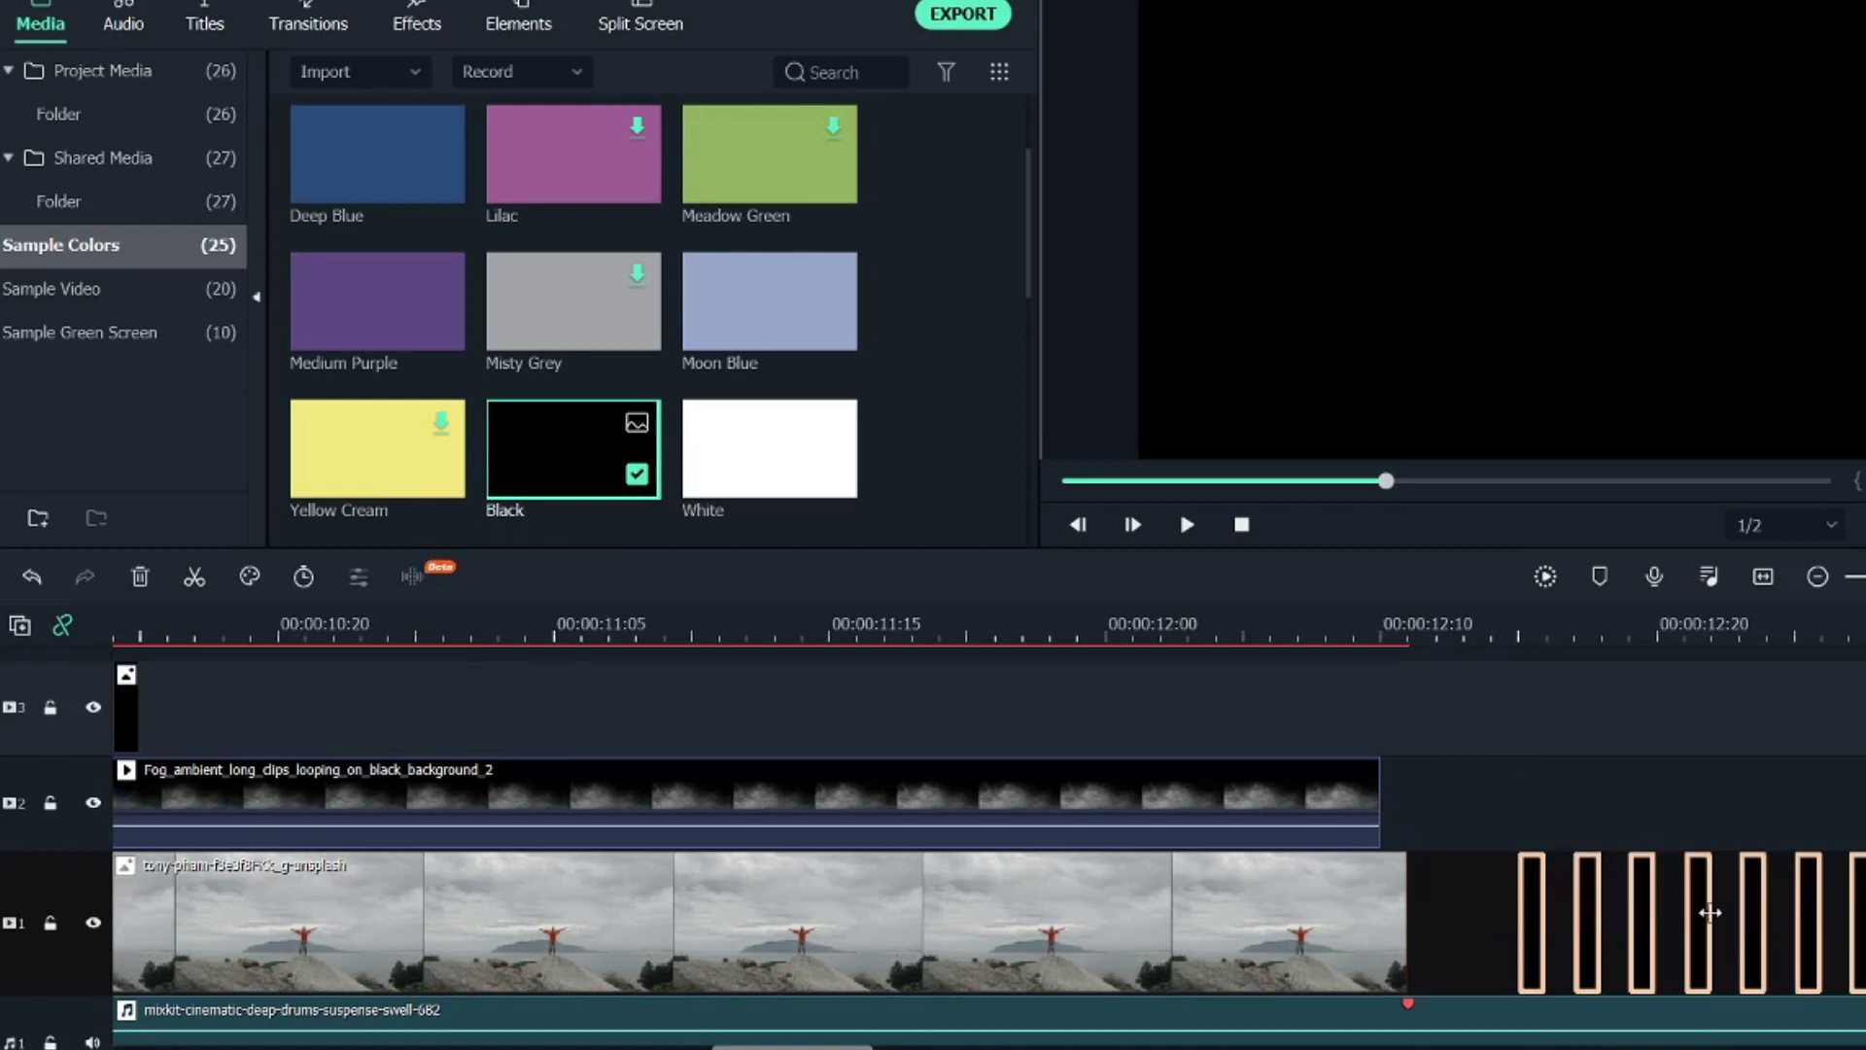
pyautogui.moveTo(1701, 908); pyautogui.dragTo(307, 708)
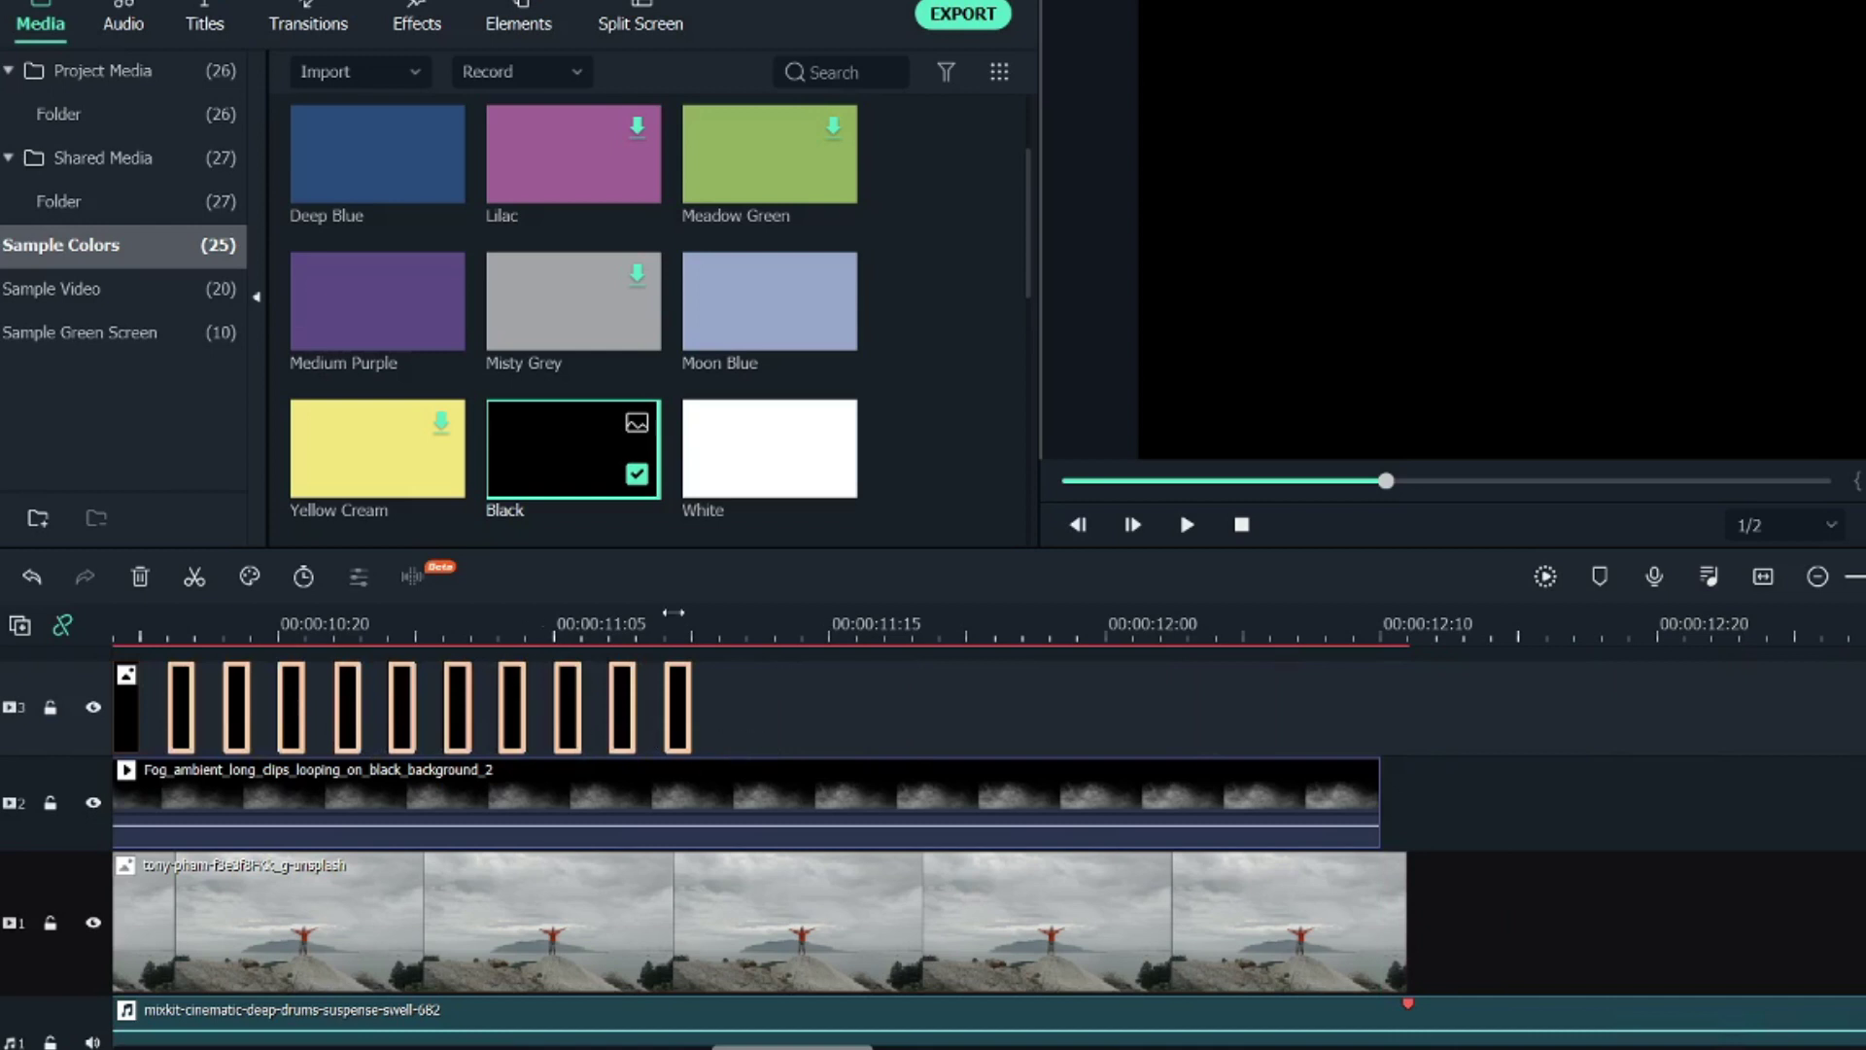
# Paste another batch of the short Black clips past the photo's end and move them behind the existing series above the fog
pyautogui.scroll(-2, 617, 834)
pyautogui.scroll(3, 616, 838)
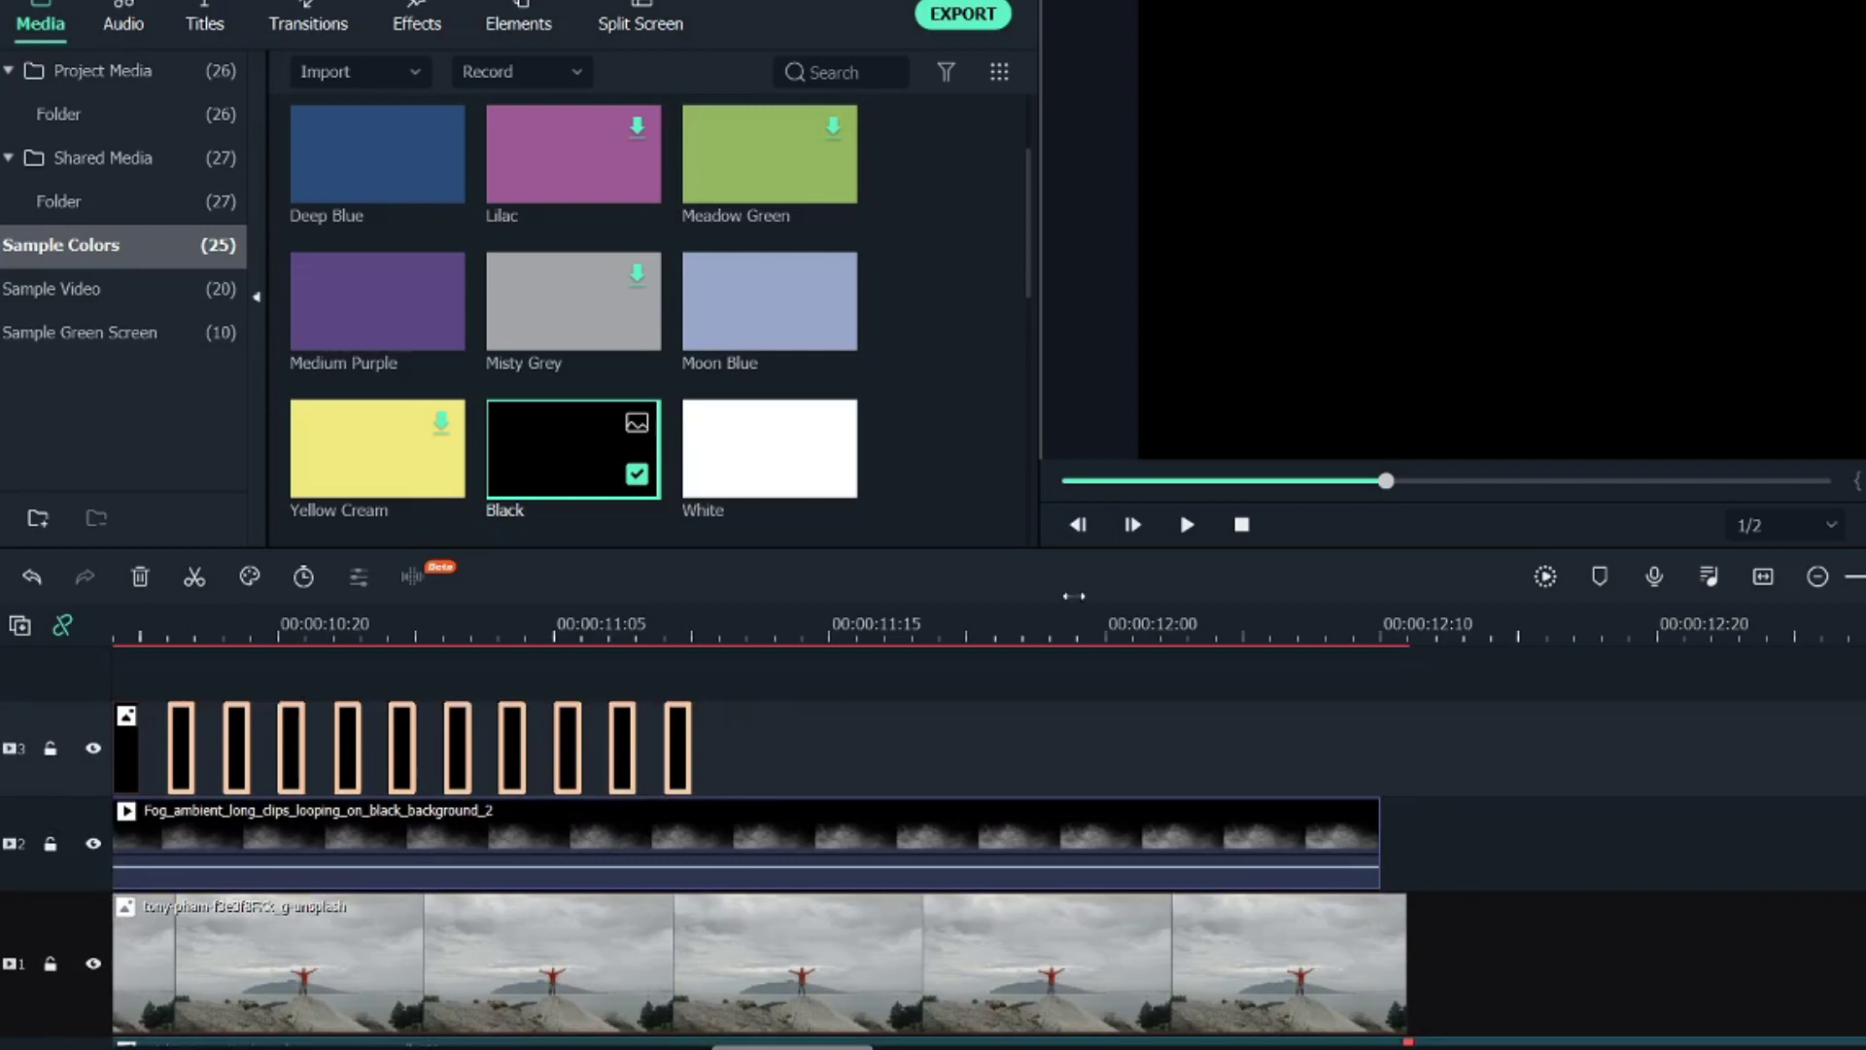
pyautogui.click(1547, 620)
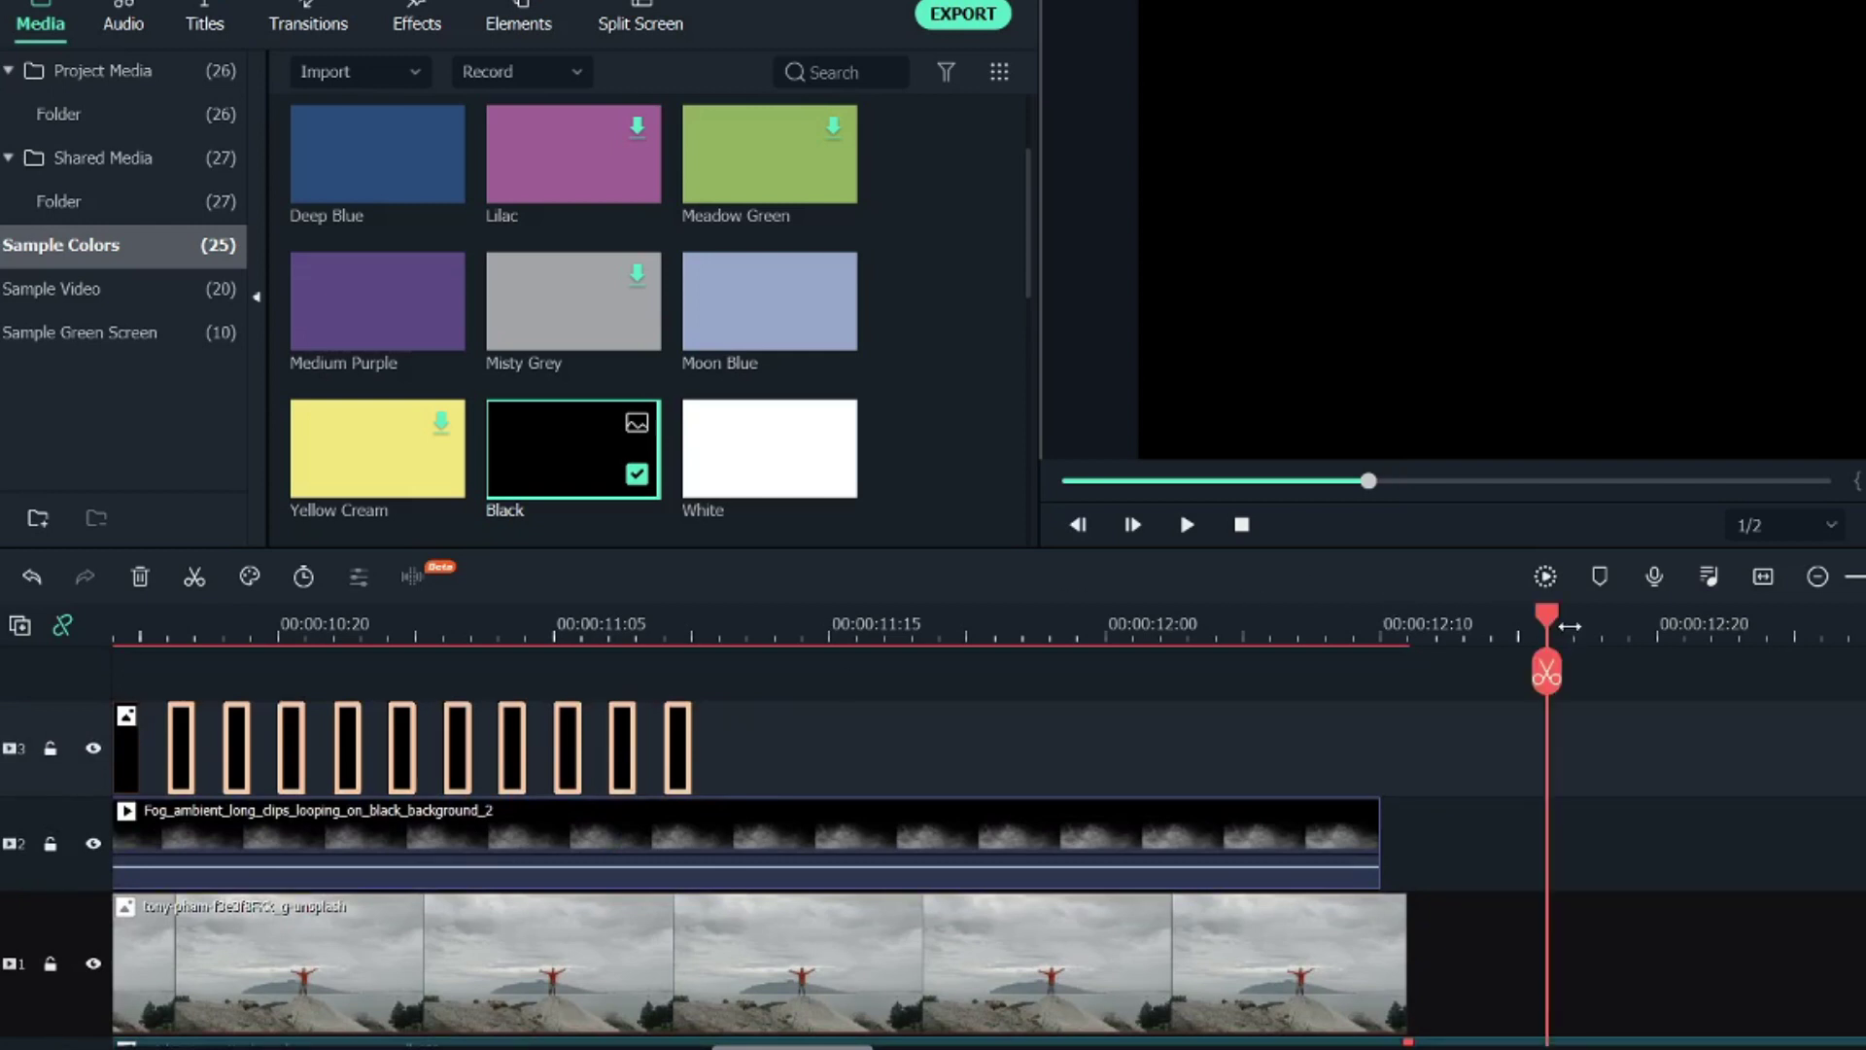
pyautogui.hotkey('ctrl', 'v')
pyautogui.moveTo(1560, 948); pyautogui.dragTo(707, 733)
pyautogui.click(1365, 771)
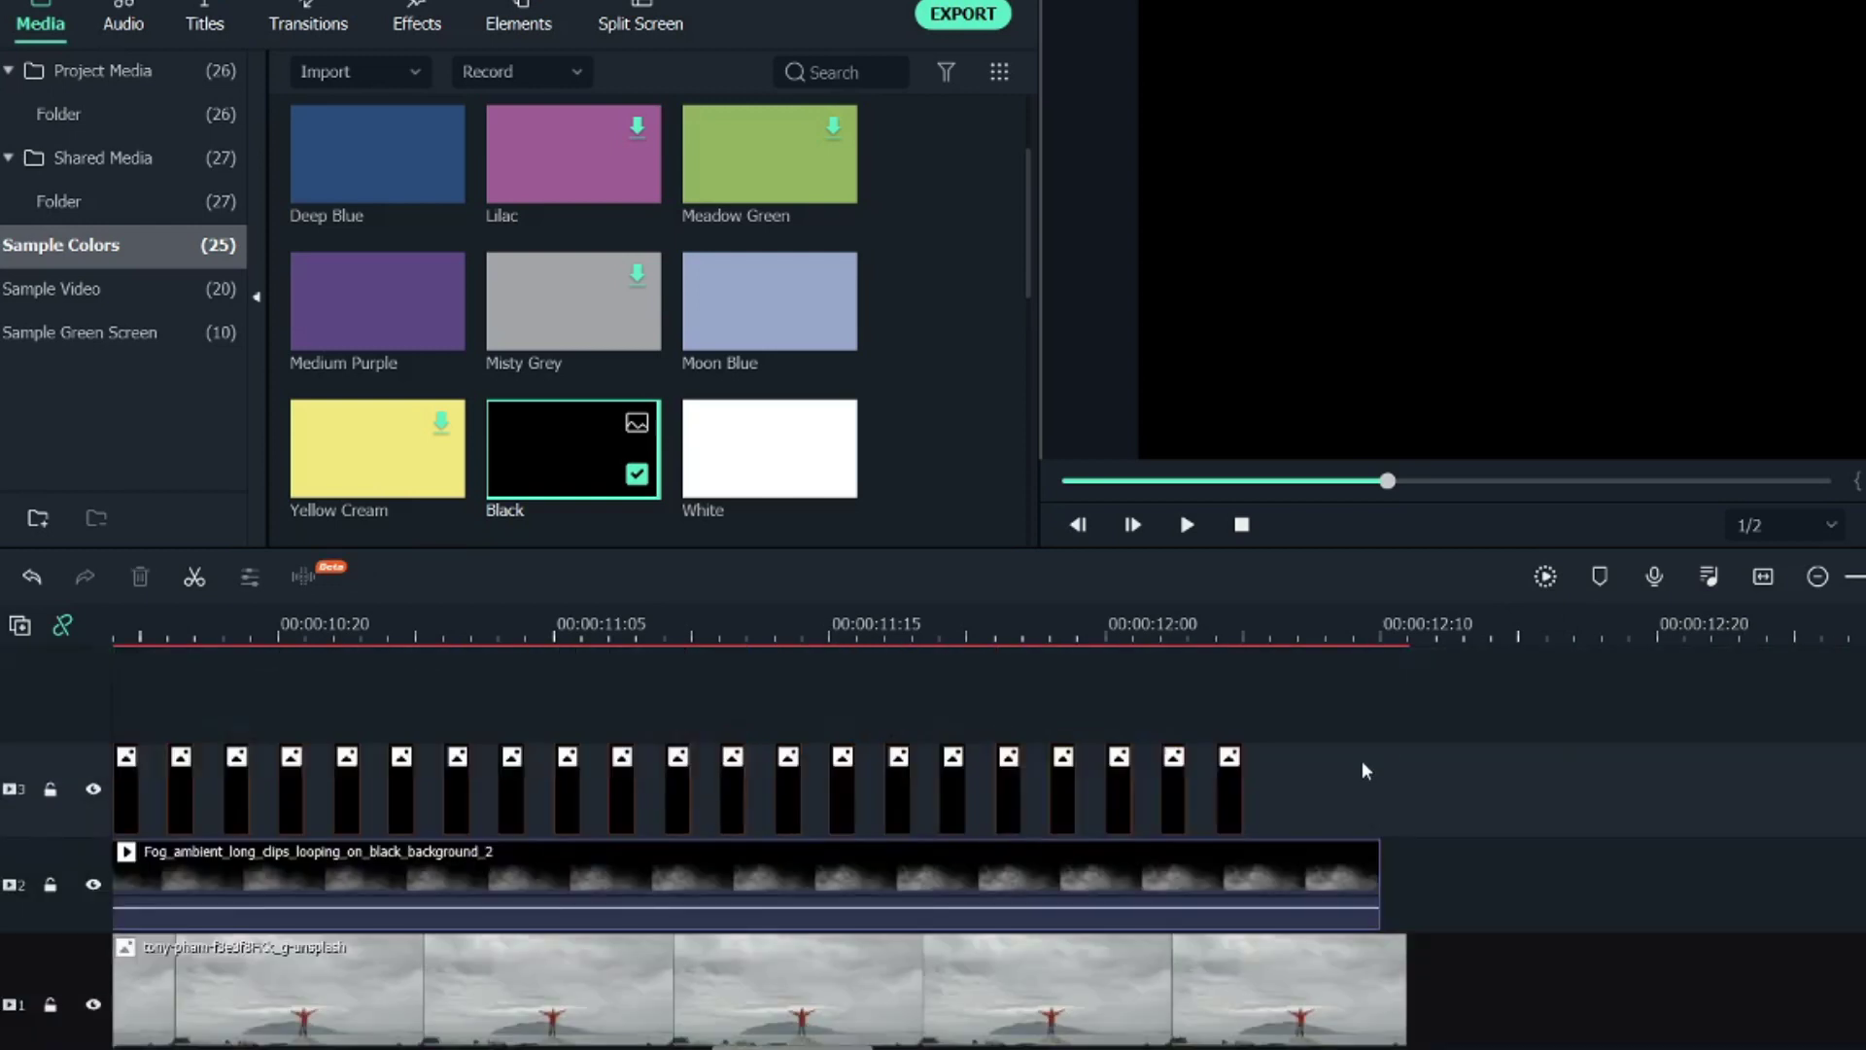
# Copy the last two Black clips, paste them past the photo's end and move them to the end of the flicker series
pyautogui.click(1590, 635)
pyautogui.moveTo(1052, 698); pyautogui.dragTo(1206, 758)
pyautogui.moveTo(1138, 702); pyautogui.dragTo(1237, 777)
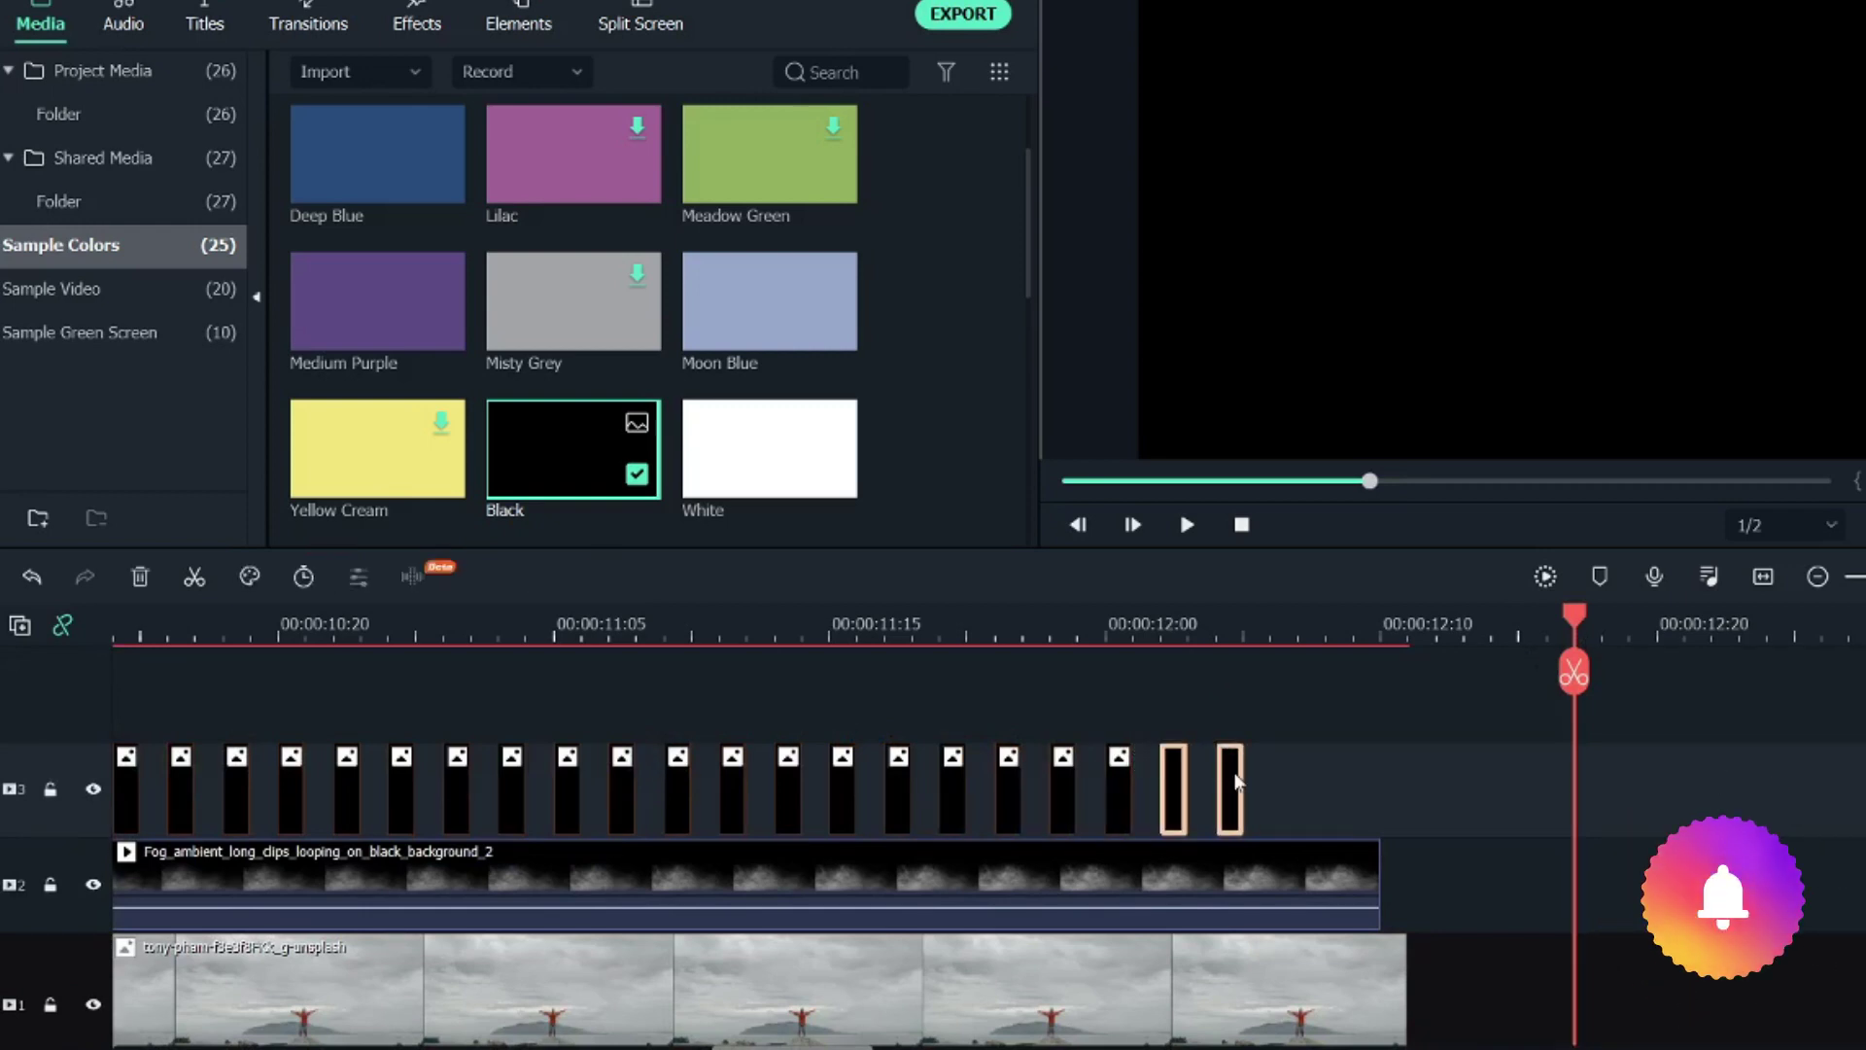
pyautogui.hotkey('ctrl', 'c')
pyautogui.hotkey('ctrl', 'v')
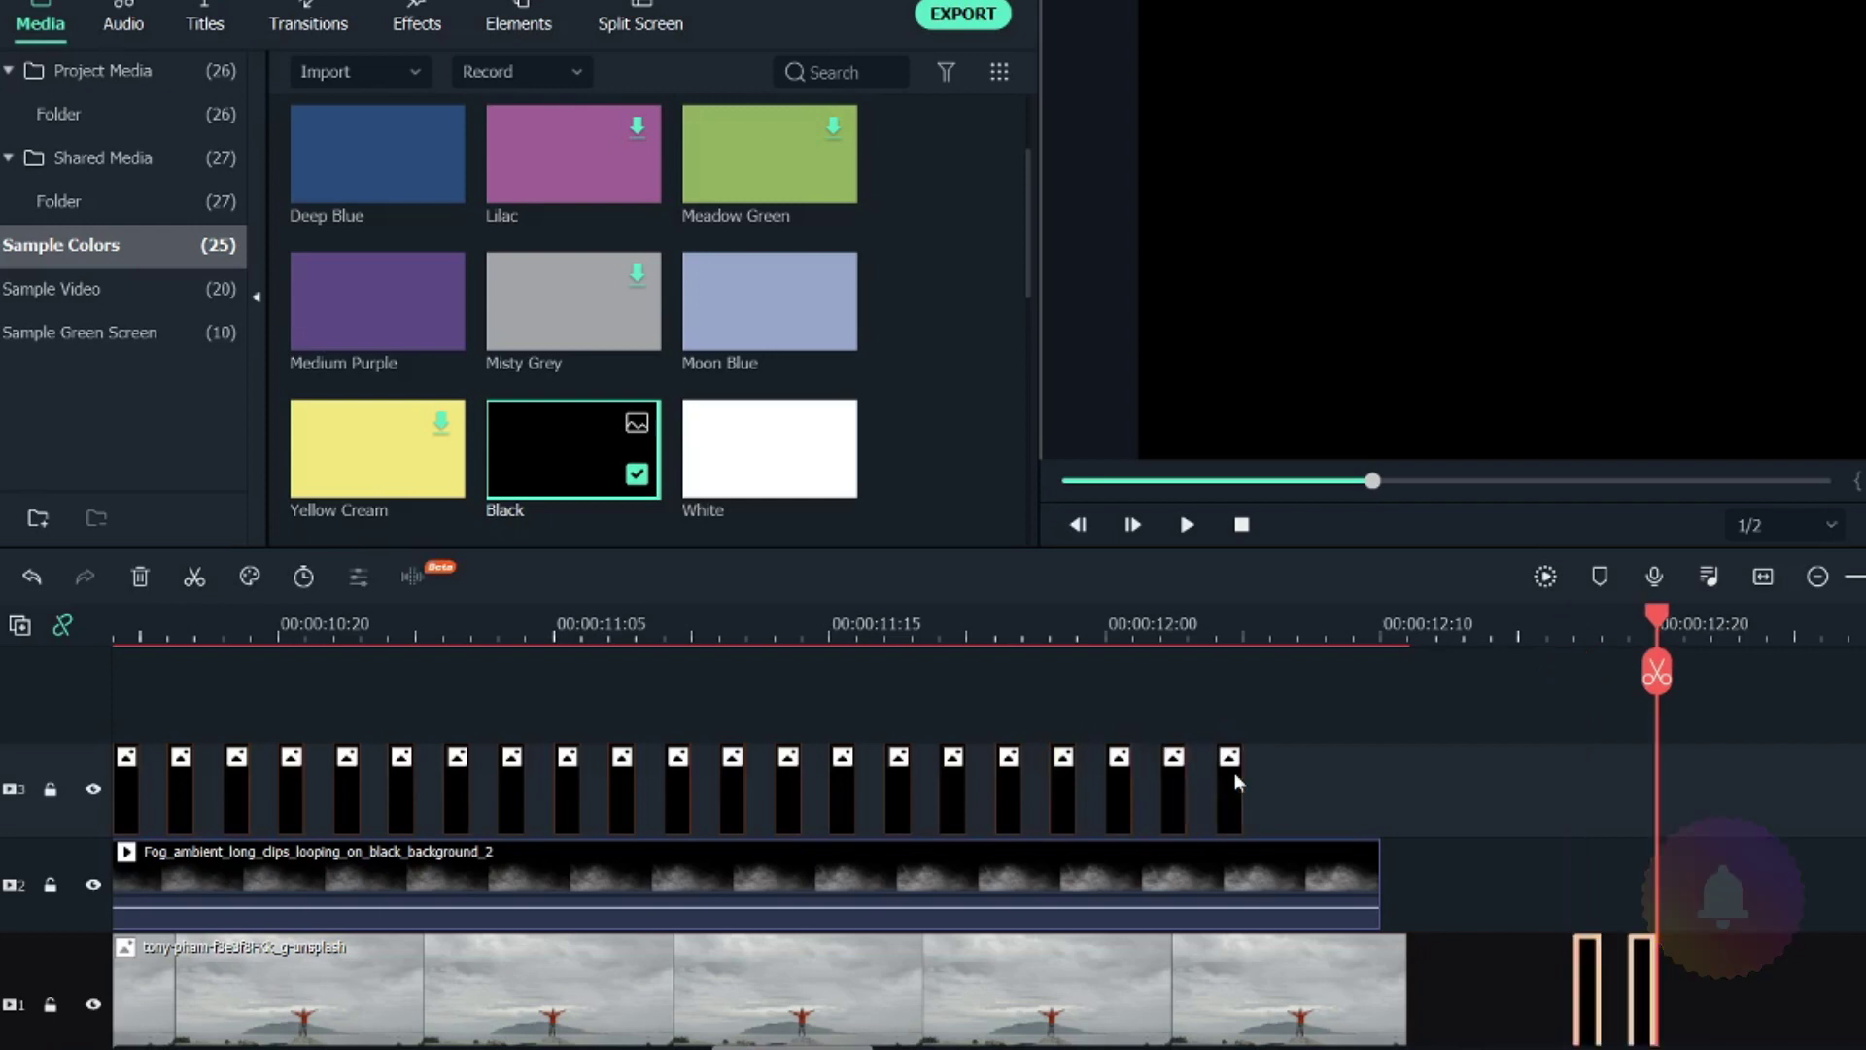
pyautogui.moveTo(1586, 993); pyautogui.dragTo(1256, 790)
# Play back the photo with outstretched arms from near its start through the end of the black flicker to check the glitch effect
pyautogui.moveTo(1401, 630); pyautogui.dragTo(1198, 634)
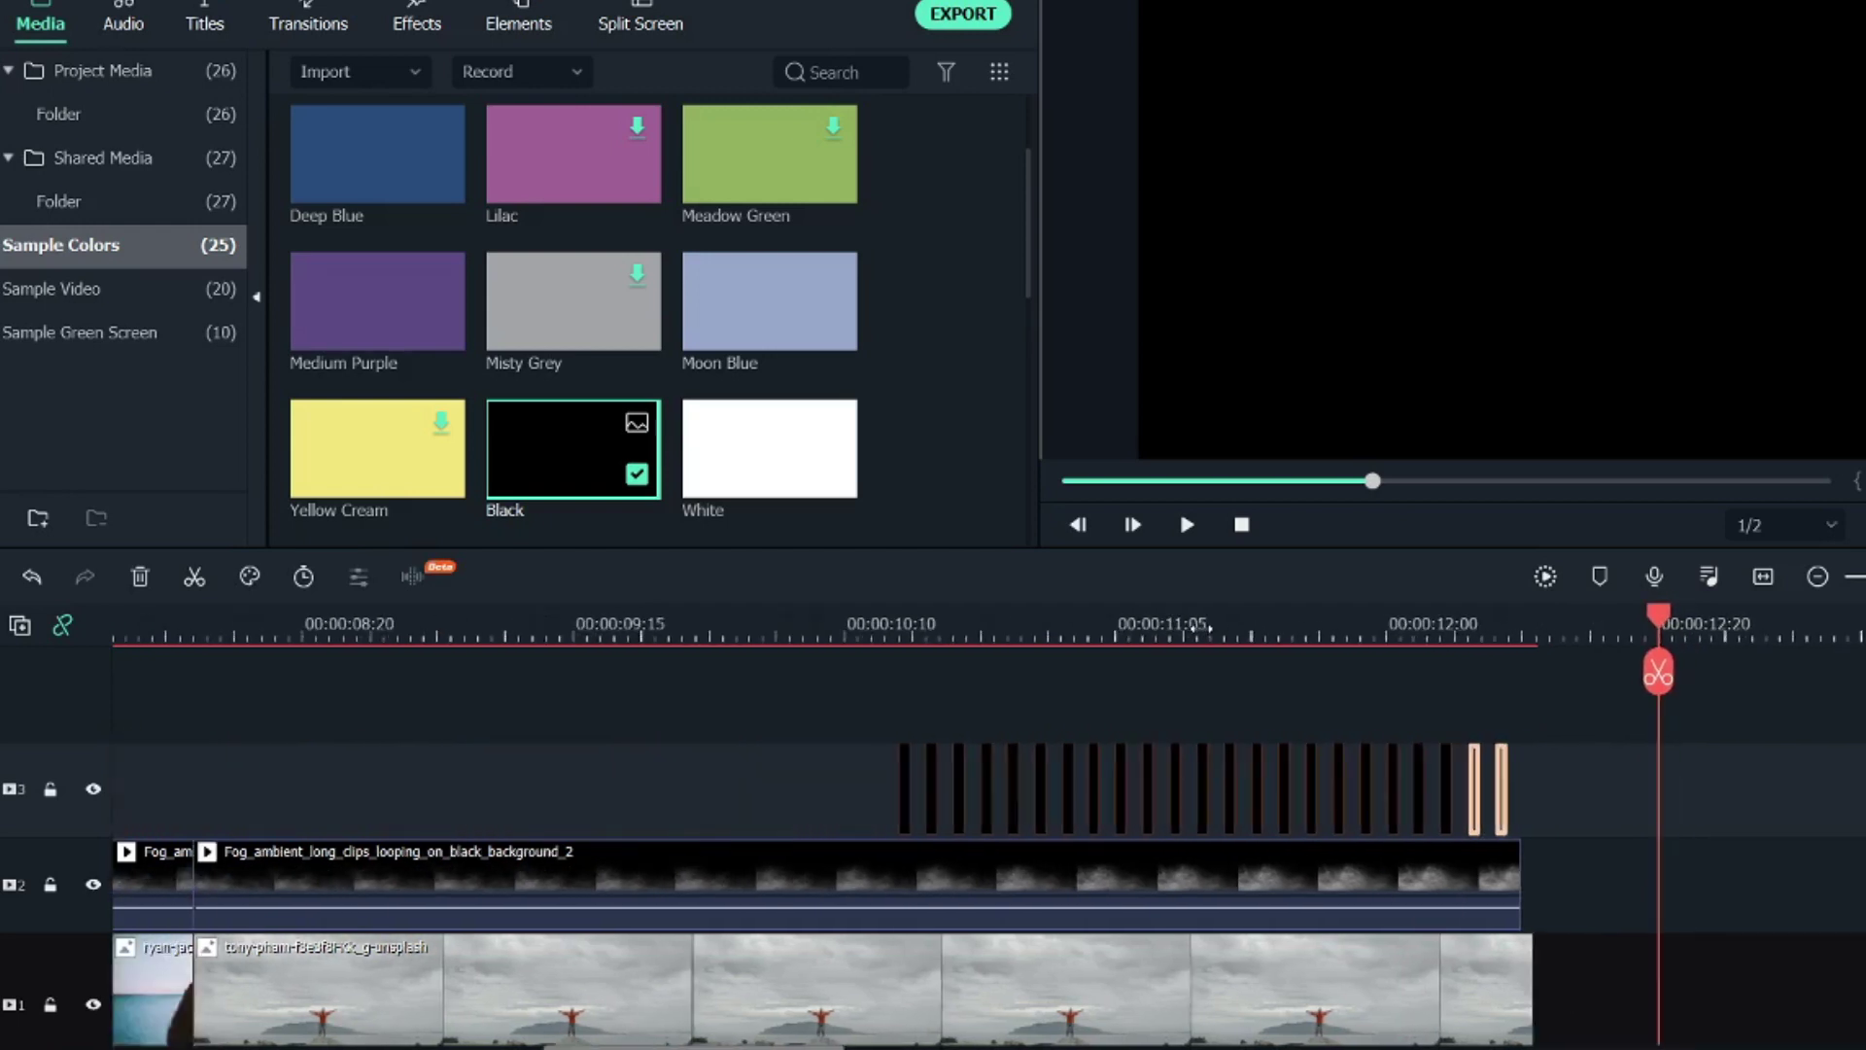
pyautogui.scroll(-2, 1069, 891)
pyautogui.click(249, 627)
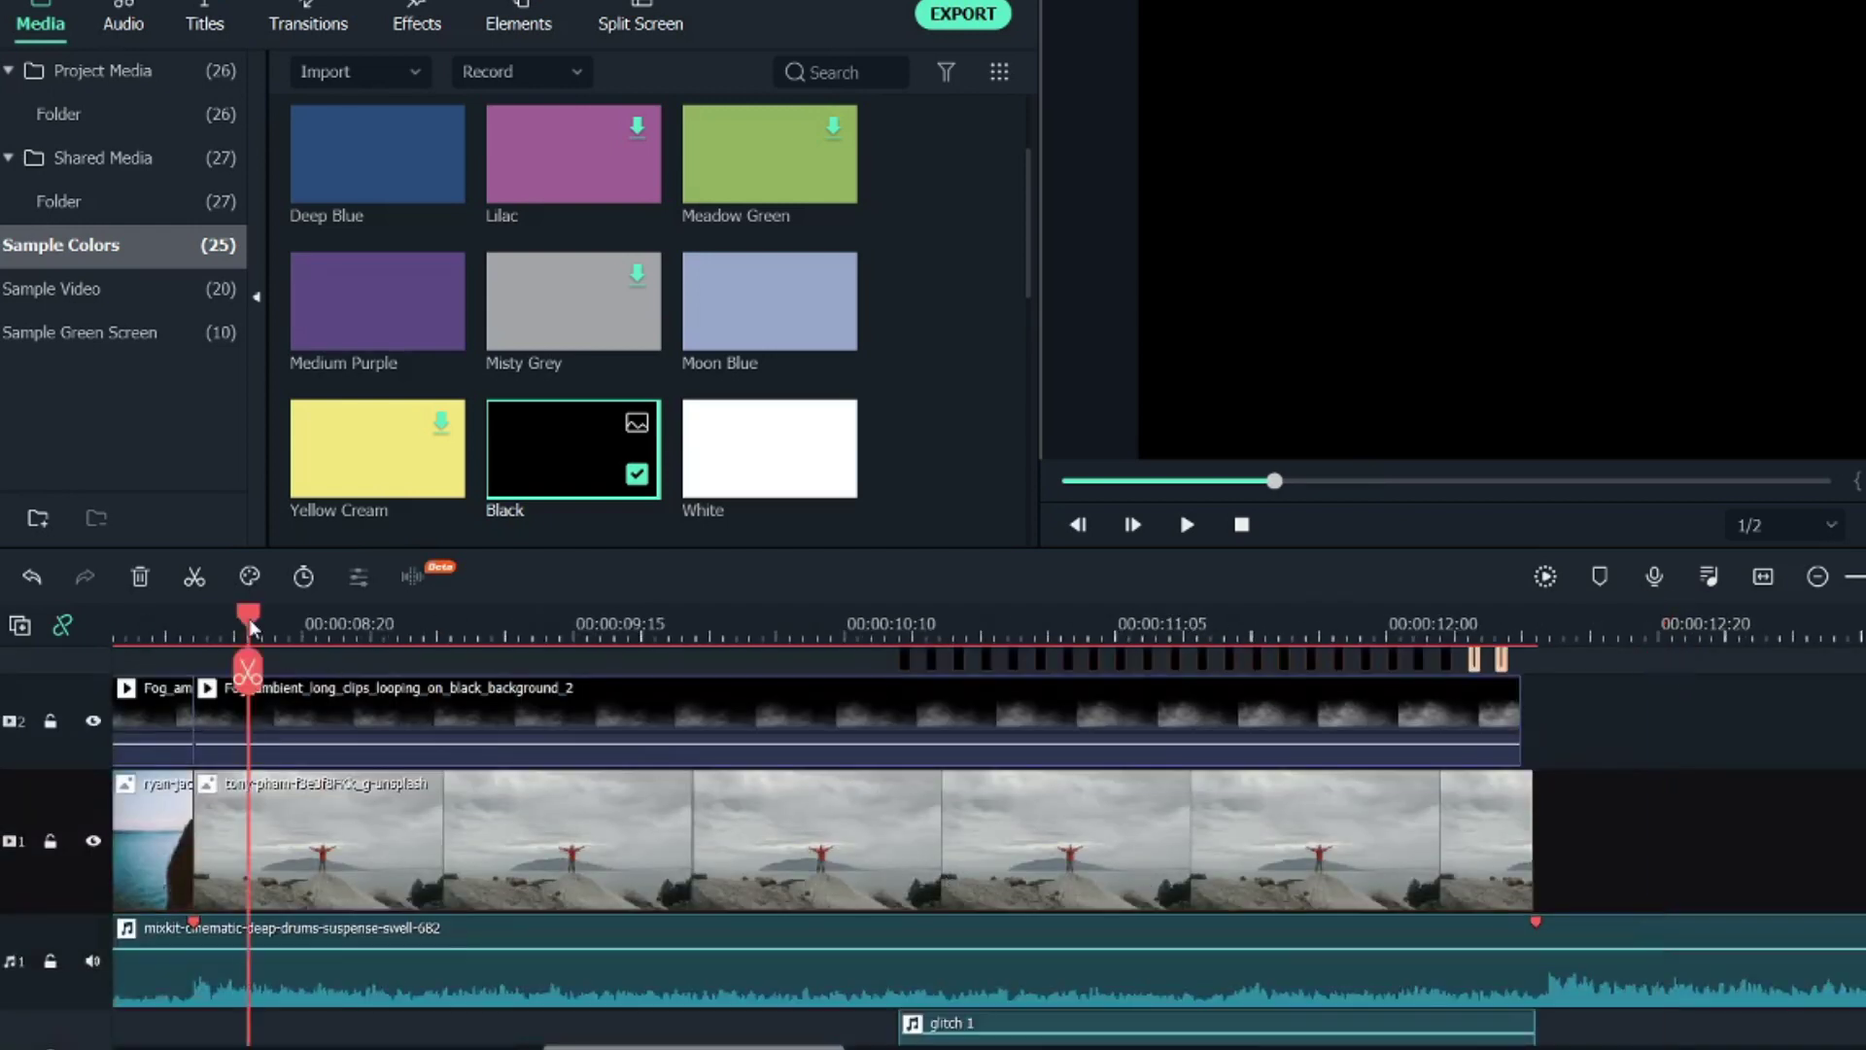
pyautogui.click(1185, 528)
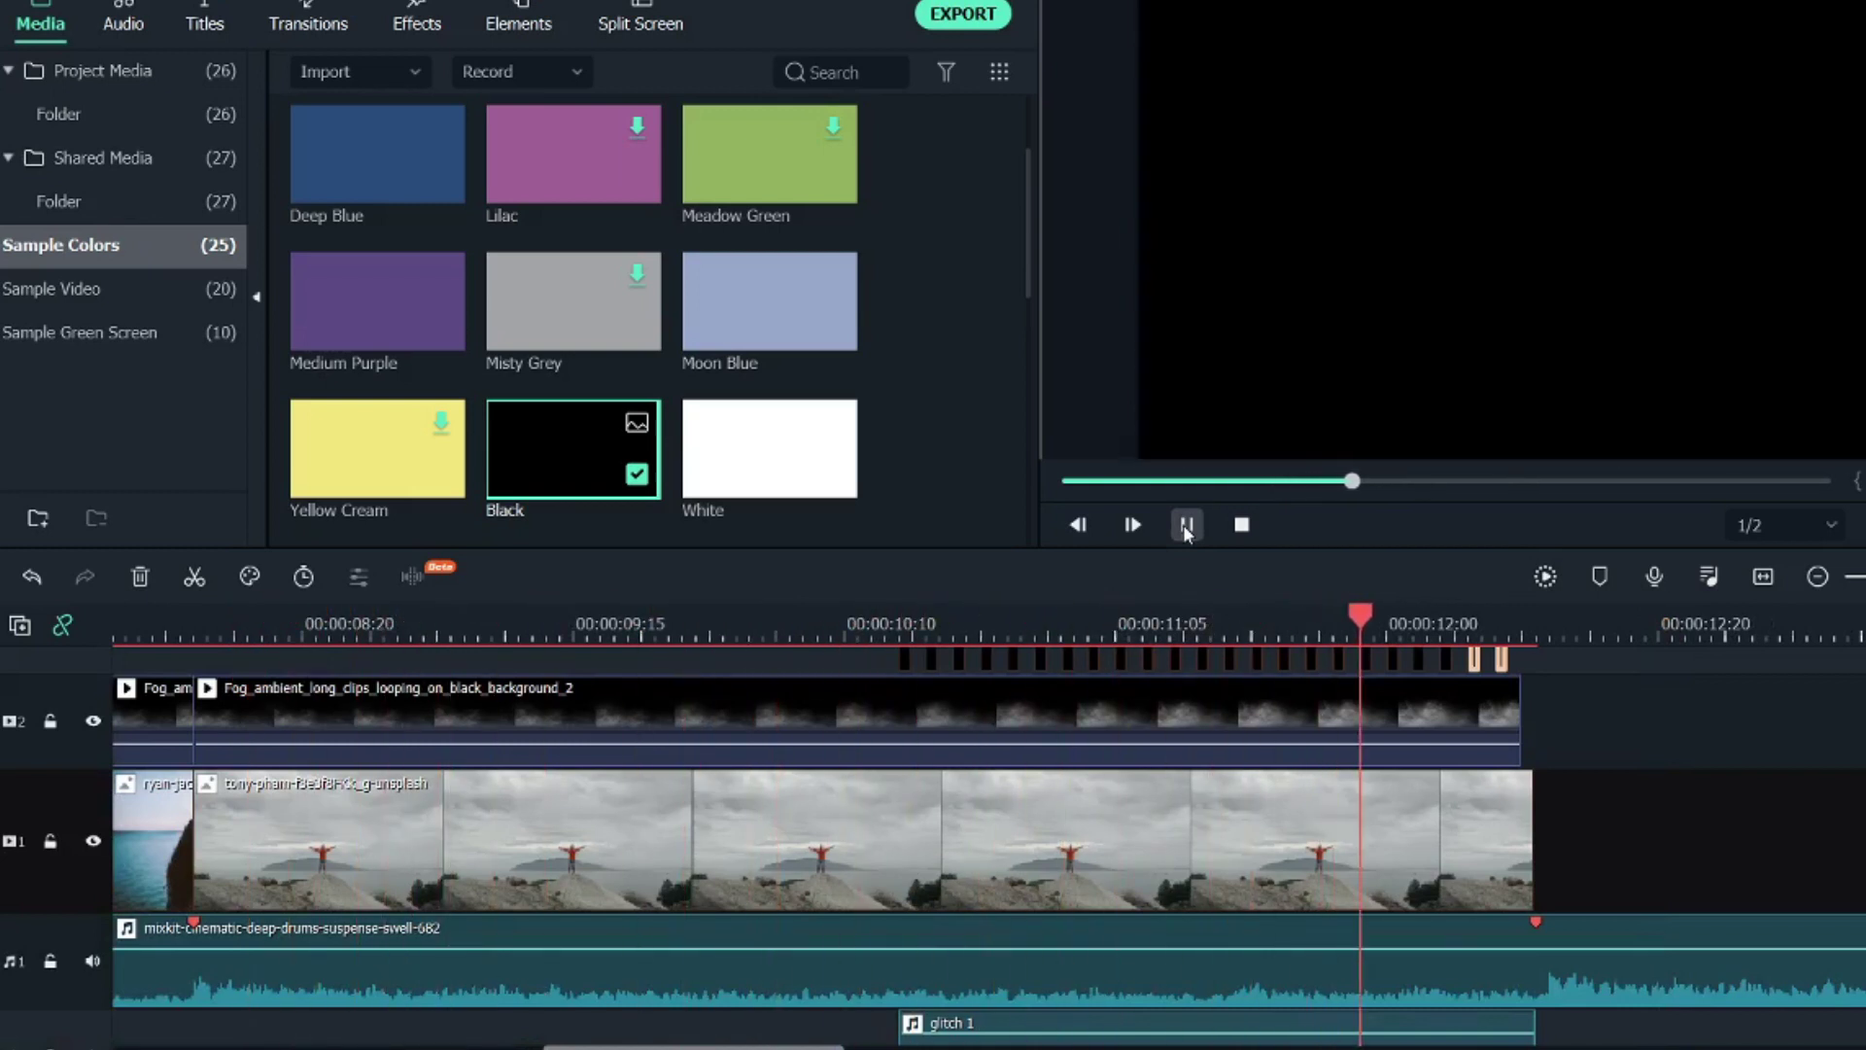
pyautogui.click(1185, 526)
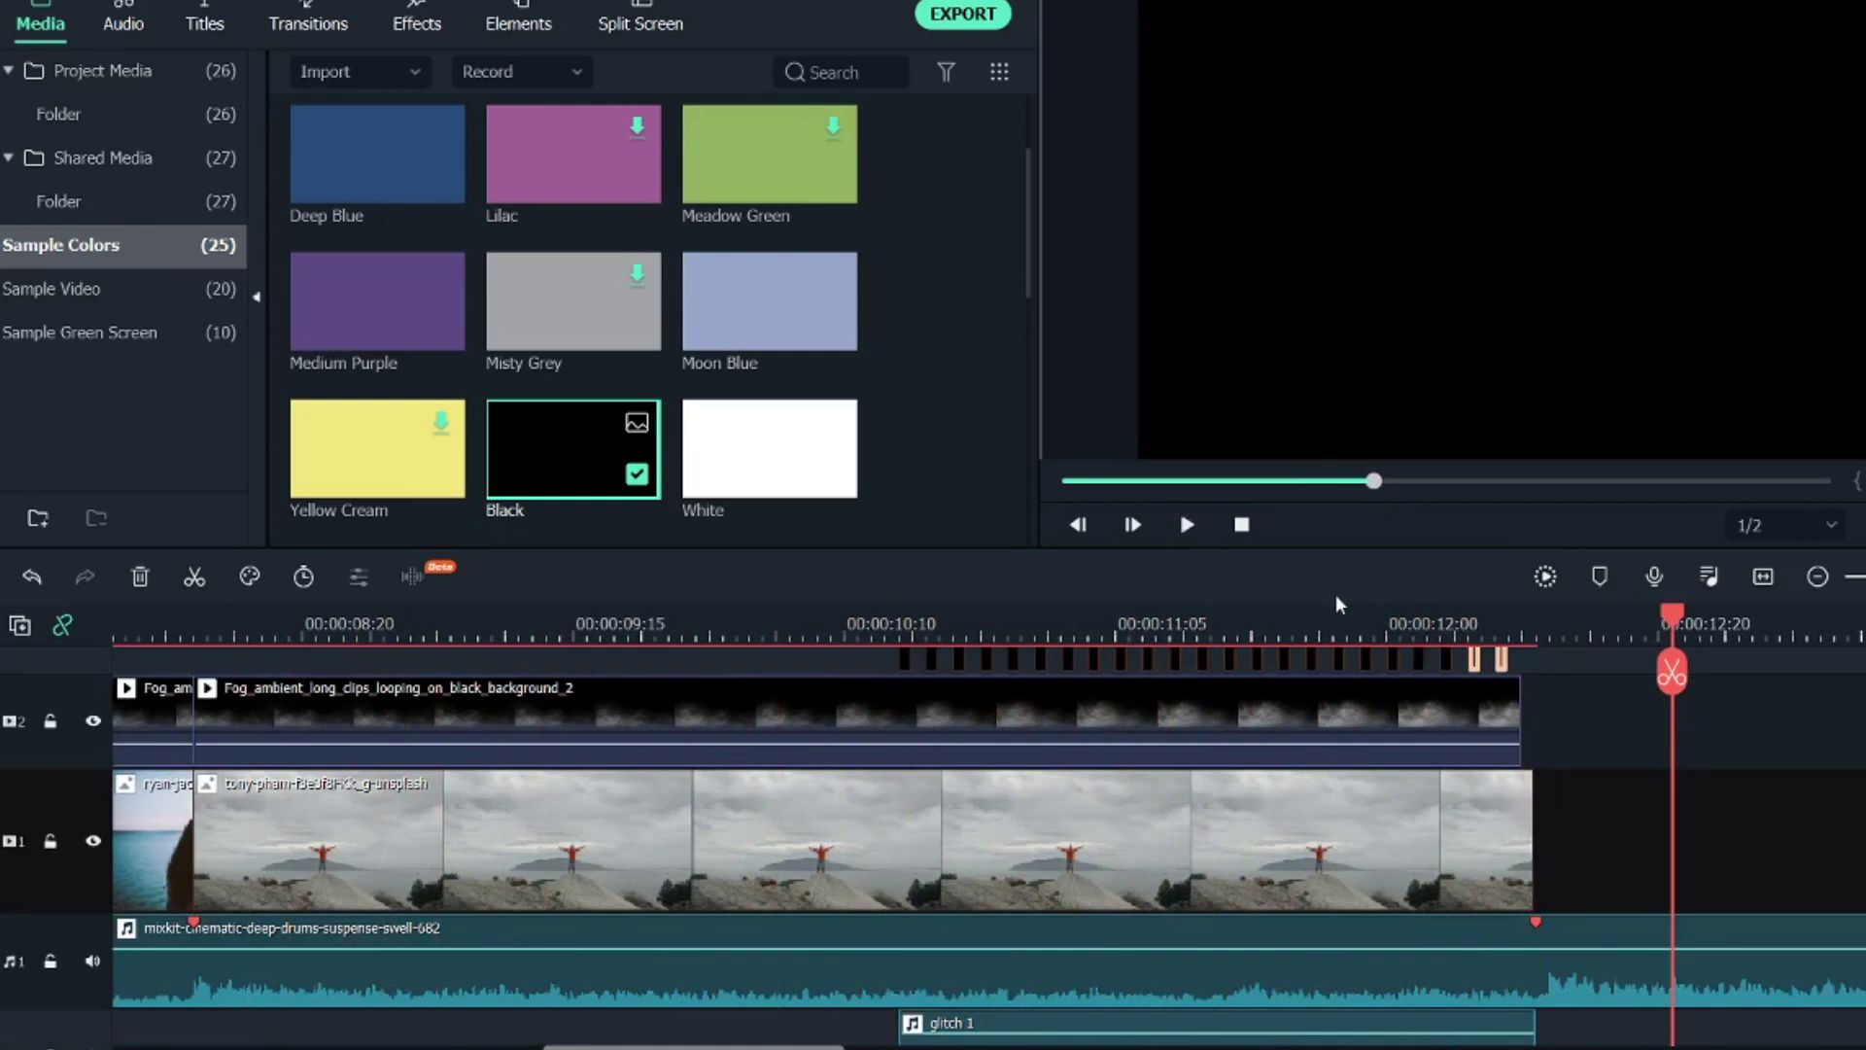
pyautogui.moveTo(1130, 624); pyautogui.dragTo(875, 624)
pyautogui.scroll(3, 1394, 852)
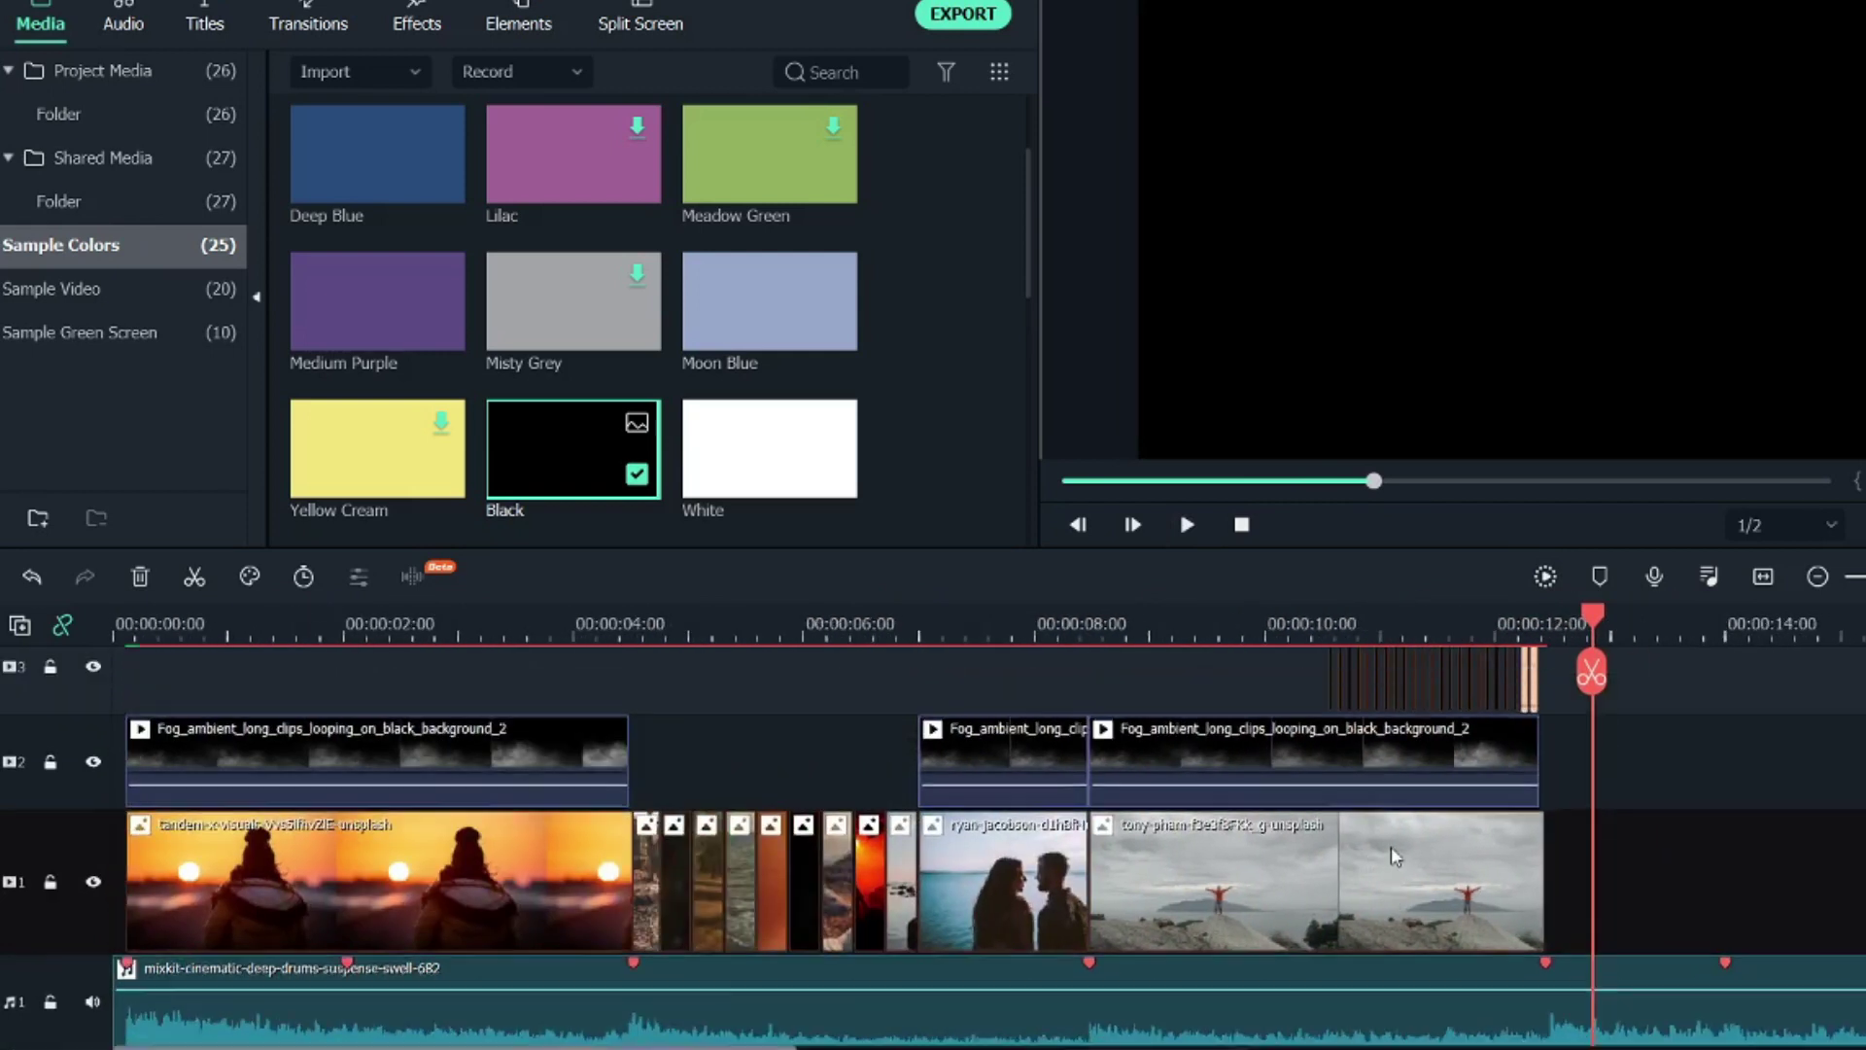
# Add the umbrella street photo from the project folder to the main video track, directly after the photo with outstretched arms
pyautogui.scroll(-1, 1526, 773)
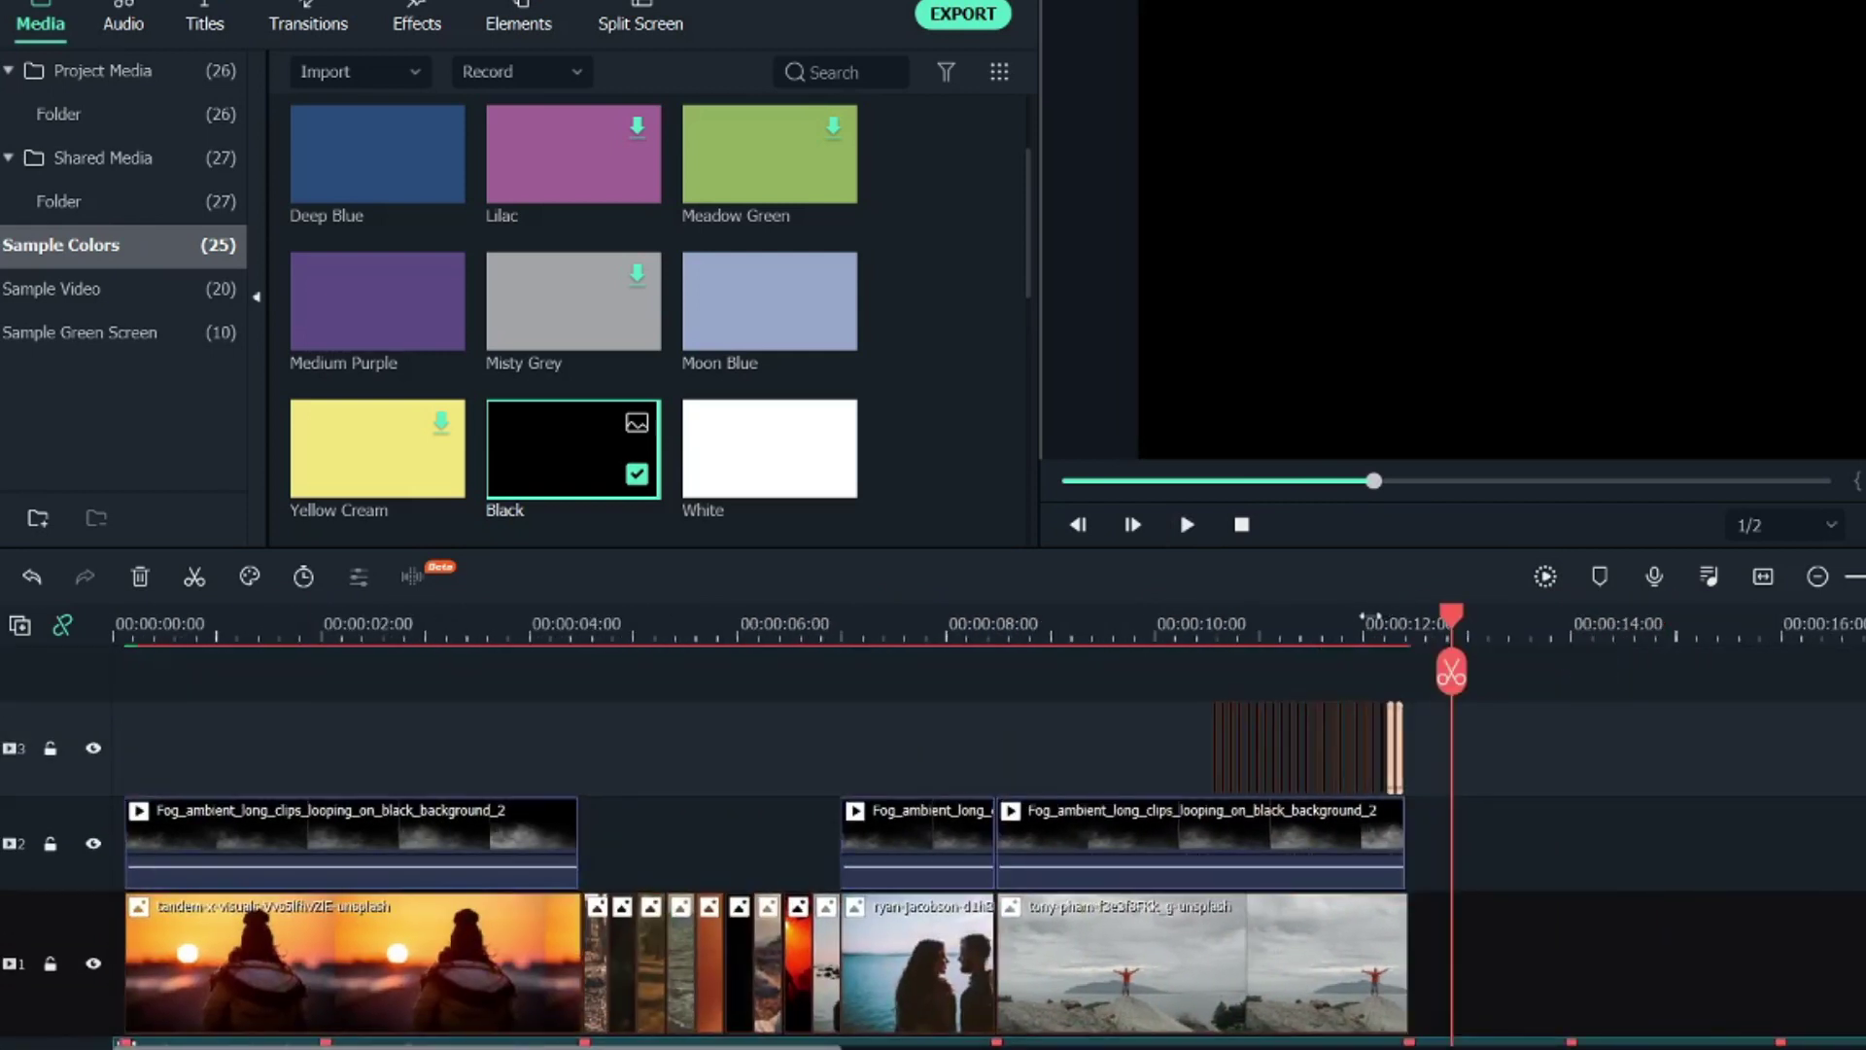
pyautogui.click(90, 124)
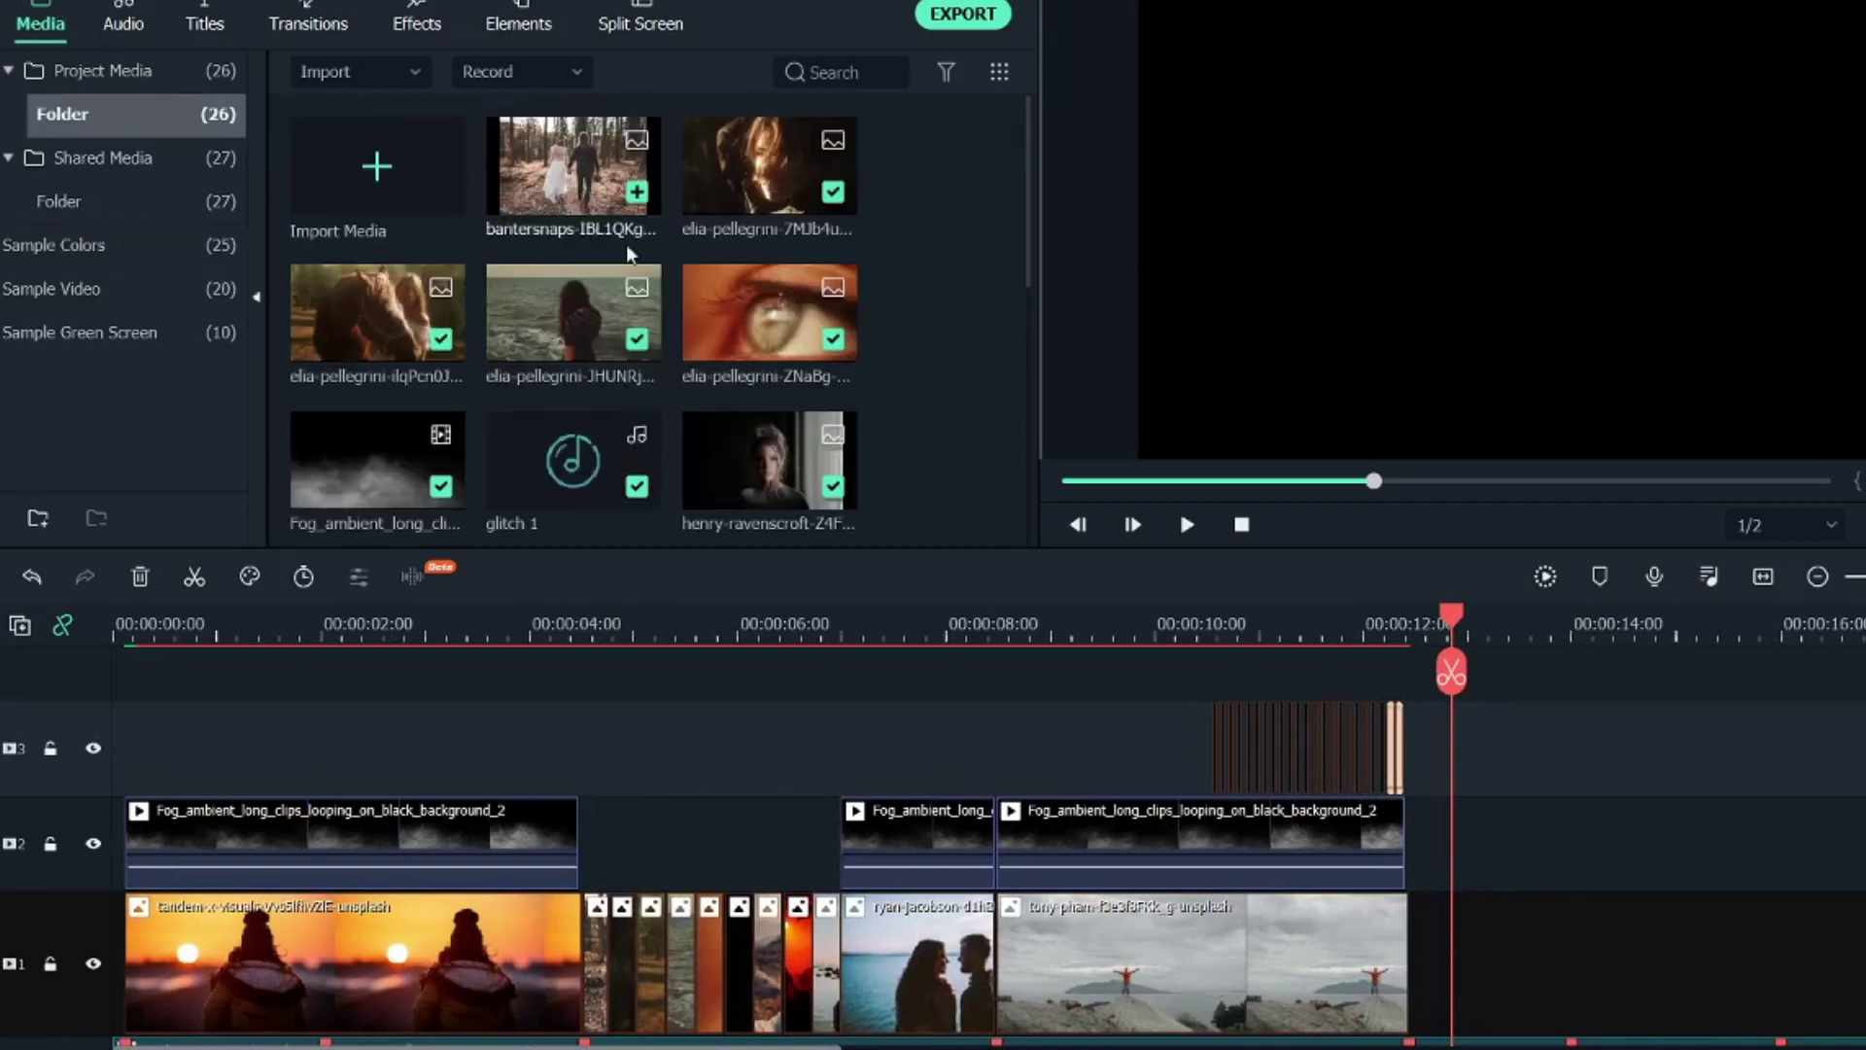
pyautogui.scroll(-5, 680, 385)
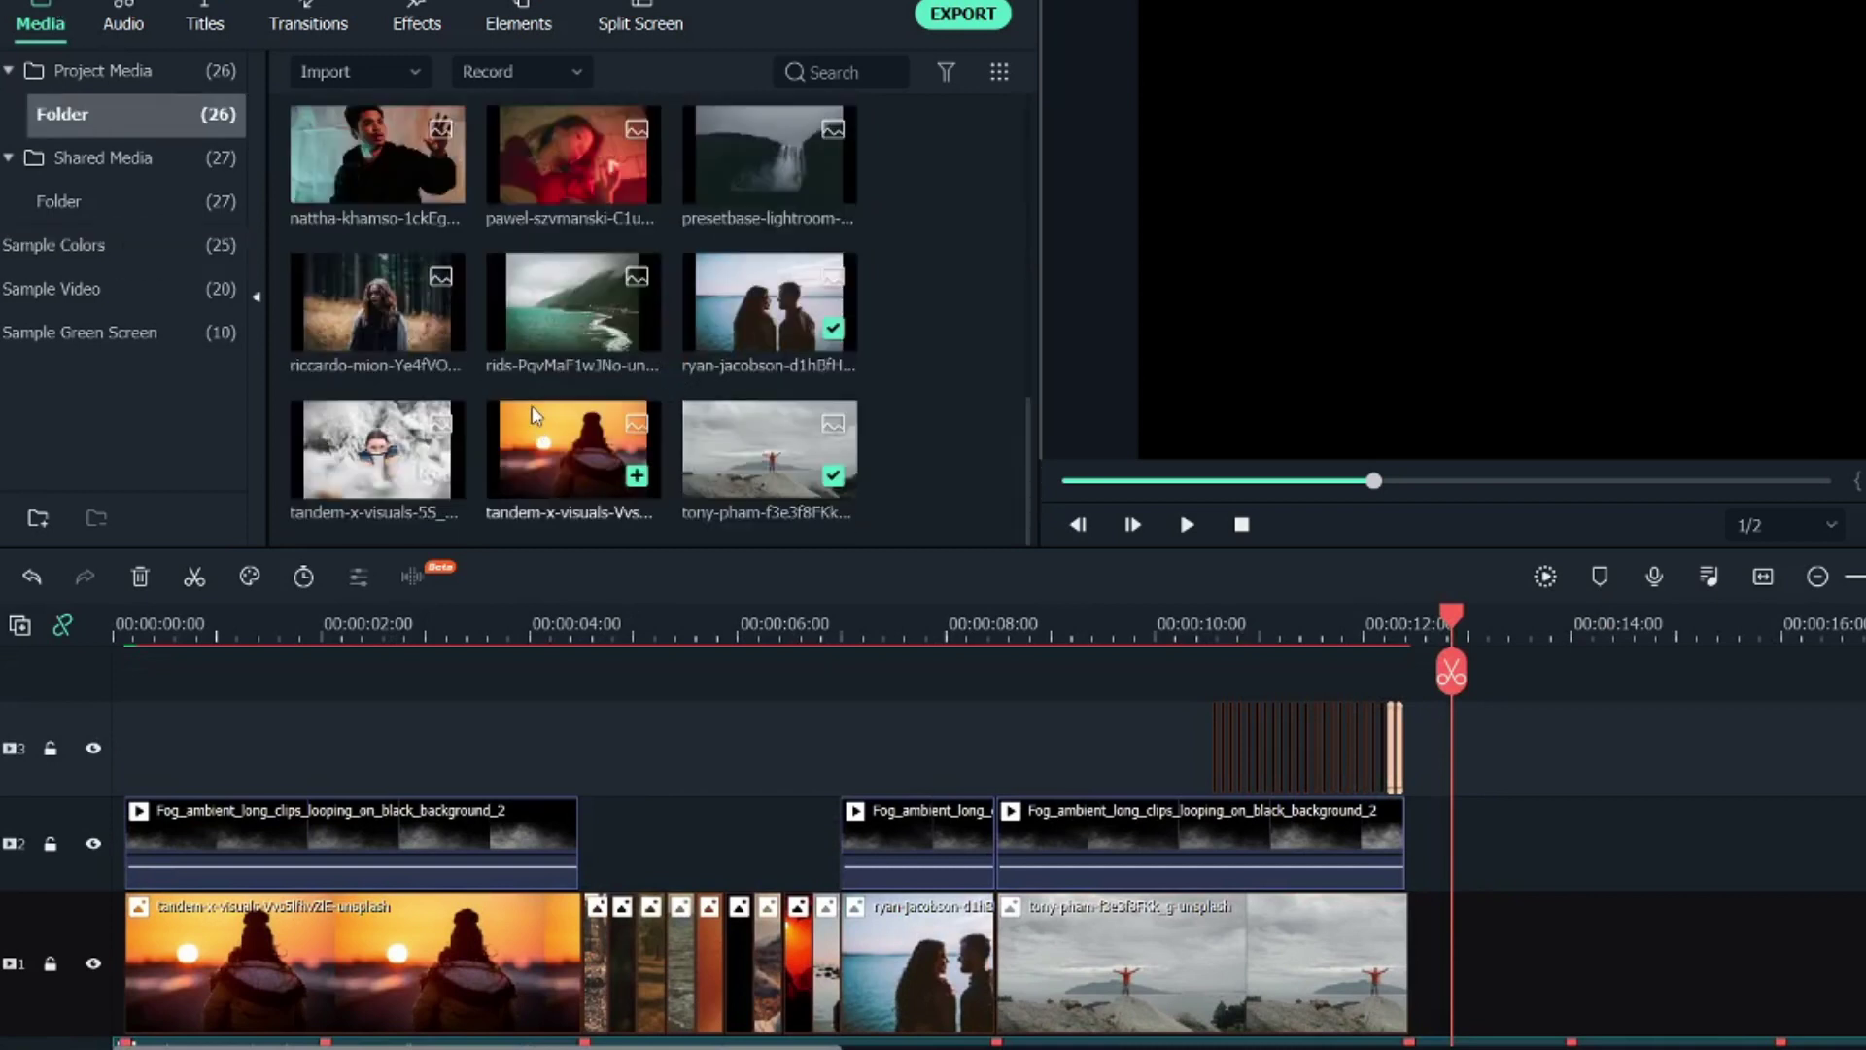
pyautogui.moveTo(713, 431)
pyautogui.scroll(3, 712, 431)
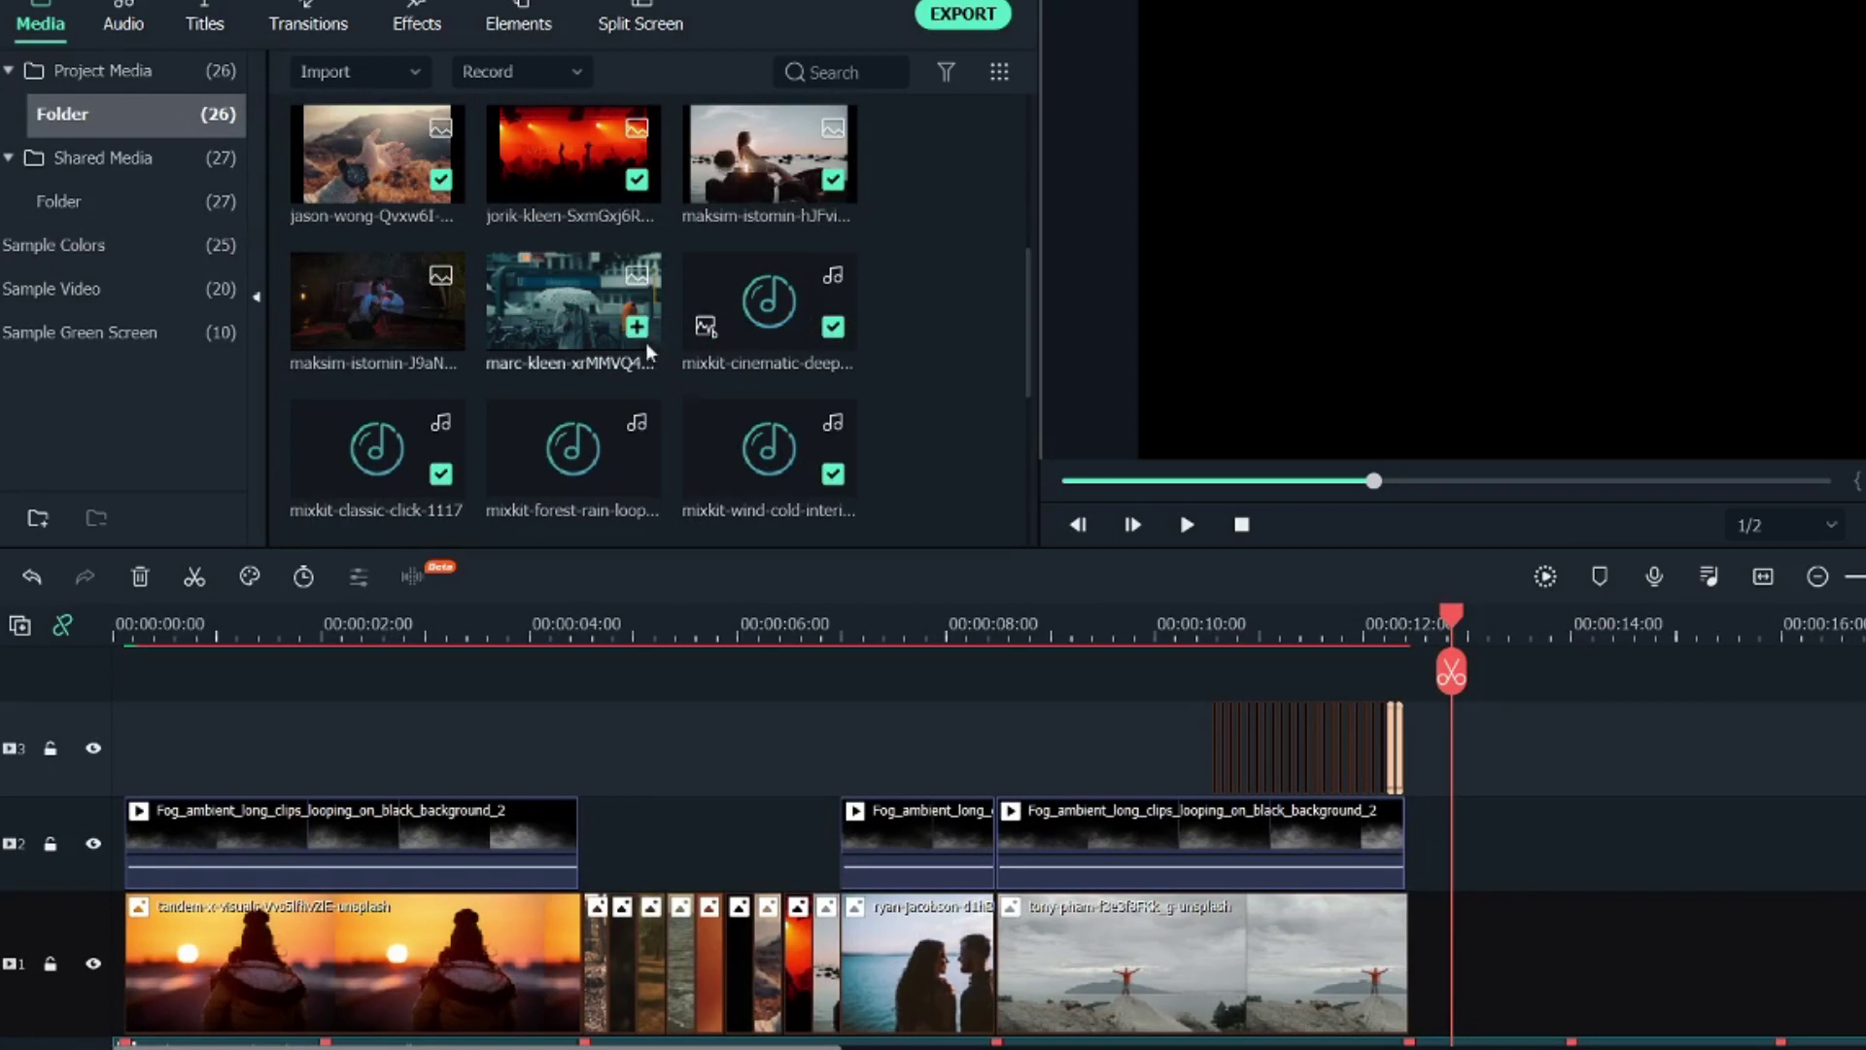
pyautogui.moveTo(577, 298); pyautogui.dragTo(1697, 842)
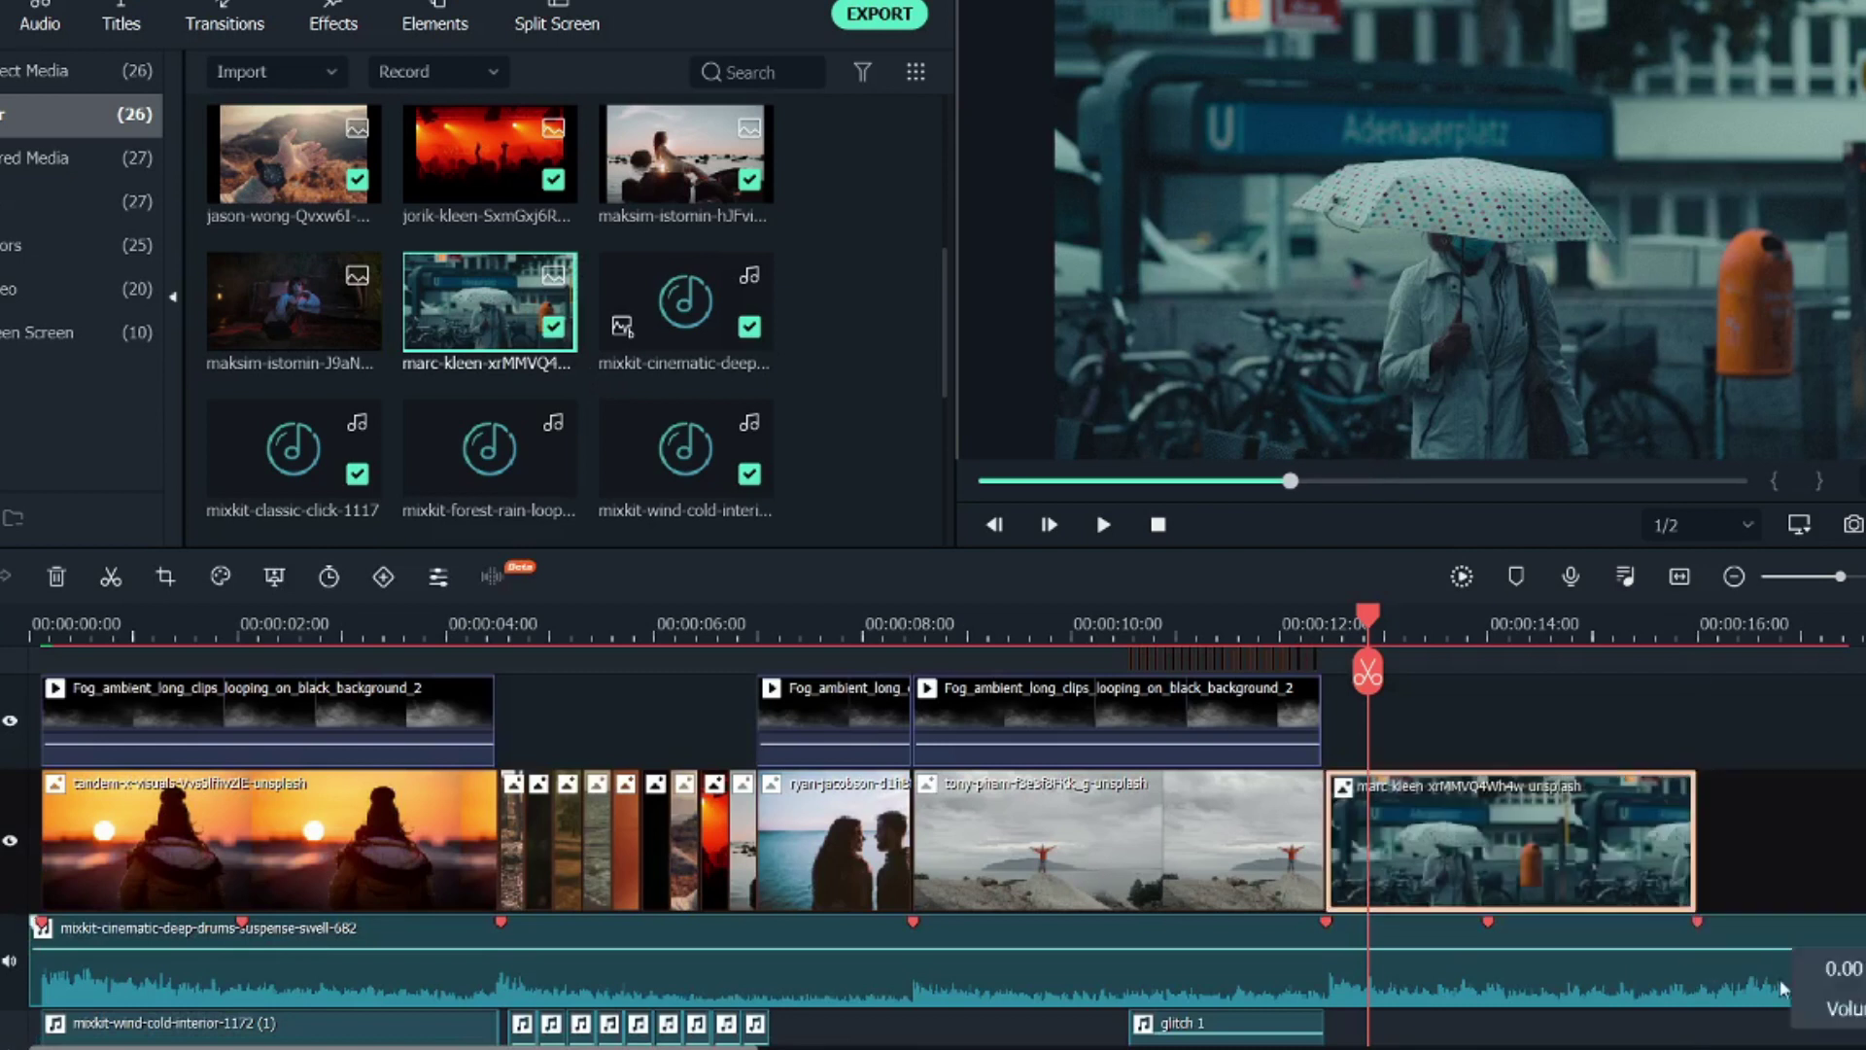
# Split the drum music at the end of the umbrella photo and delete the remaining part
pyautogui.click(1784, 982)
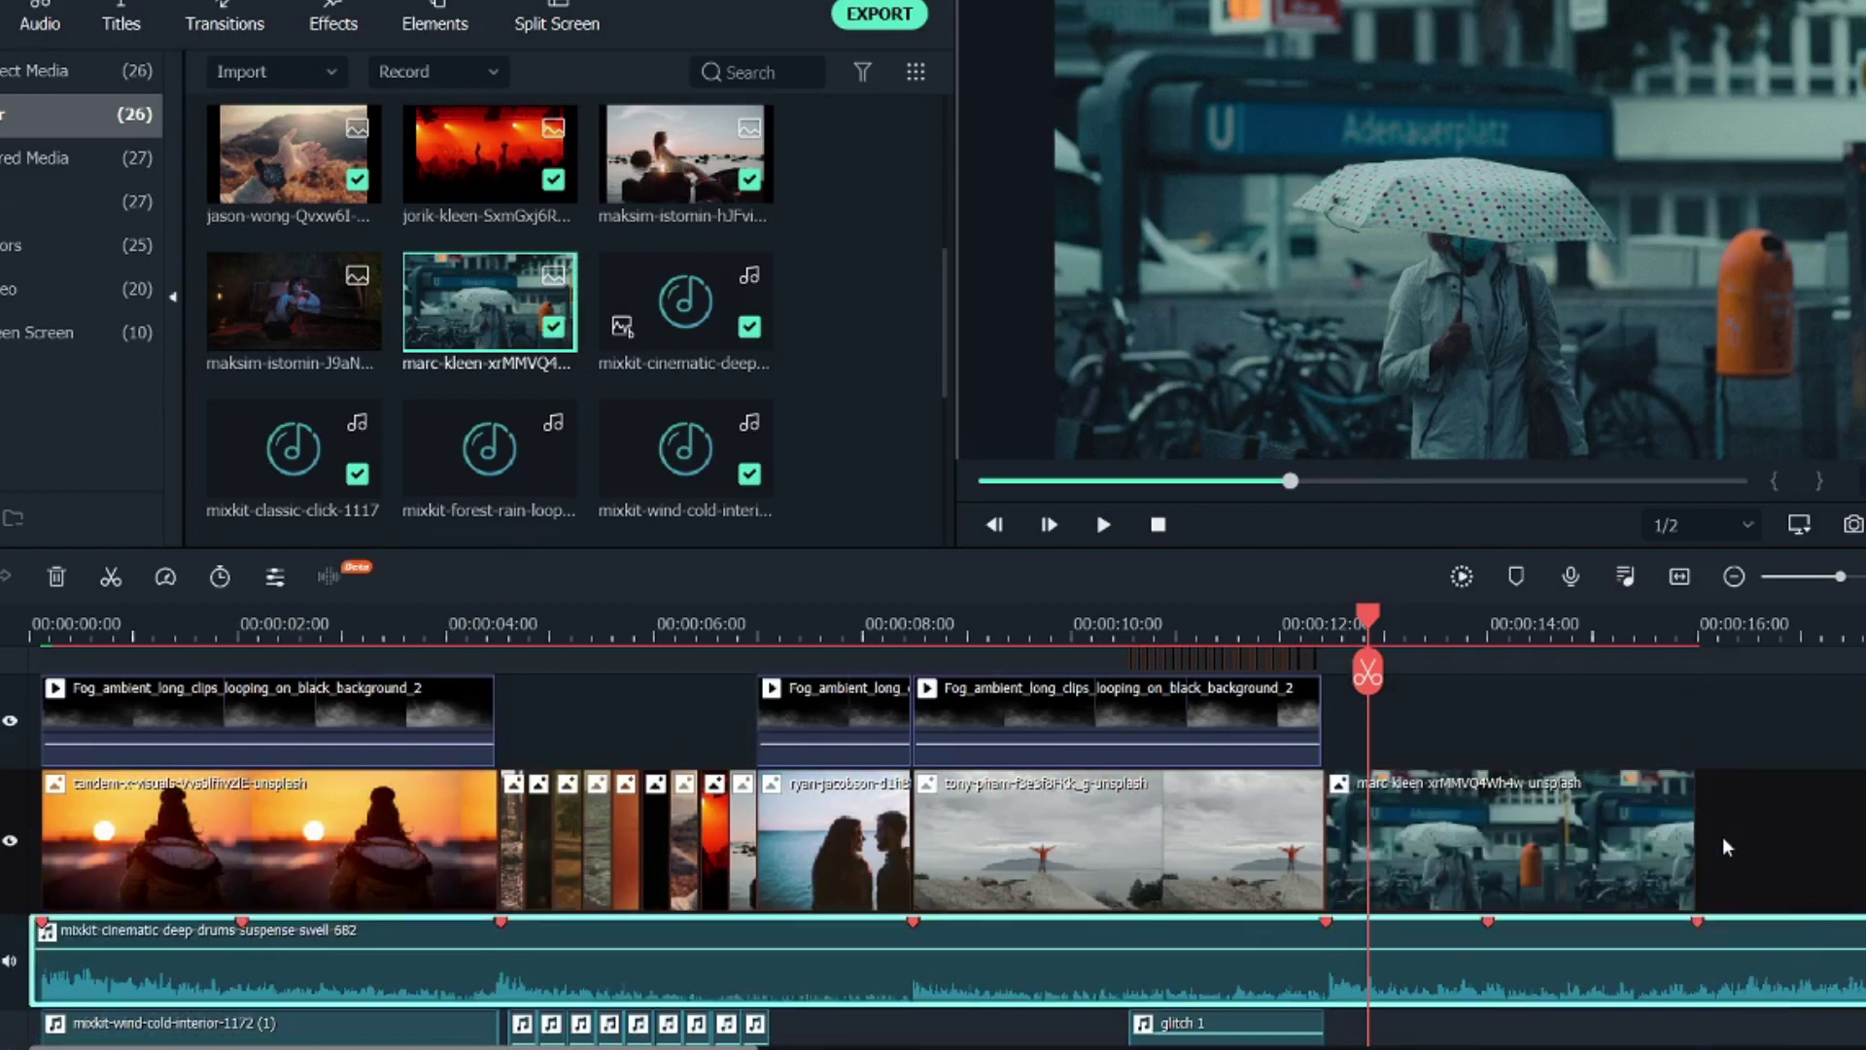
pyautogui.press('Up')
pyautogui.press('Down')
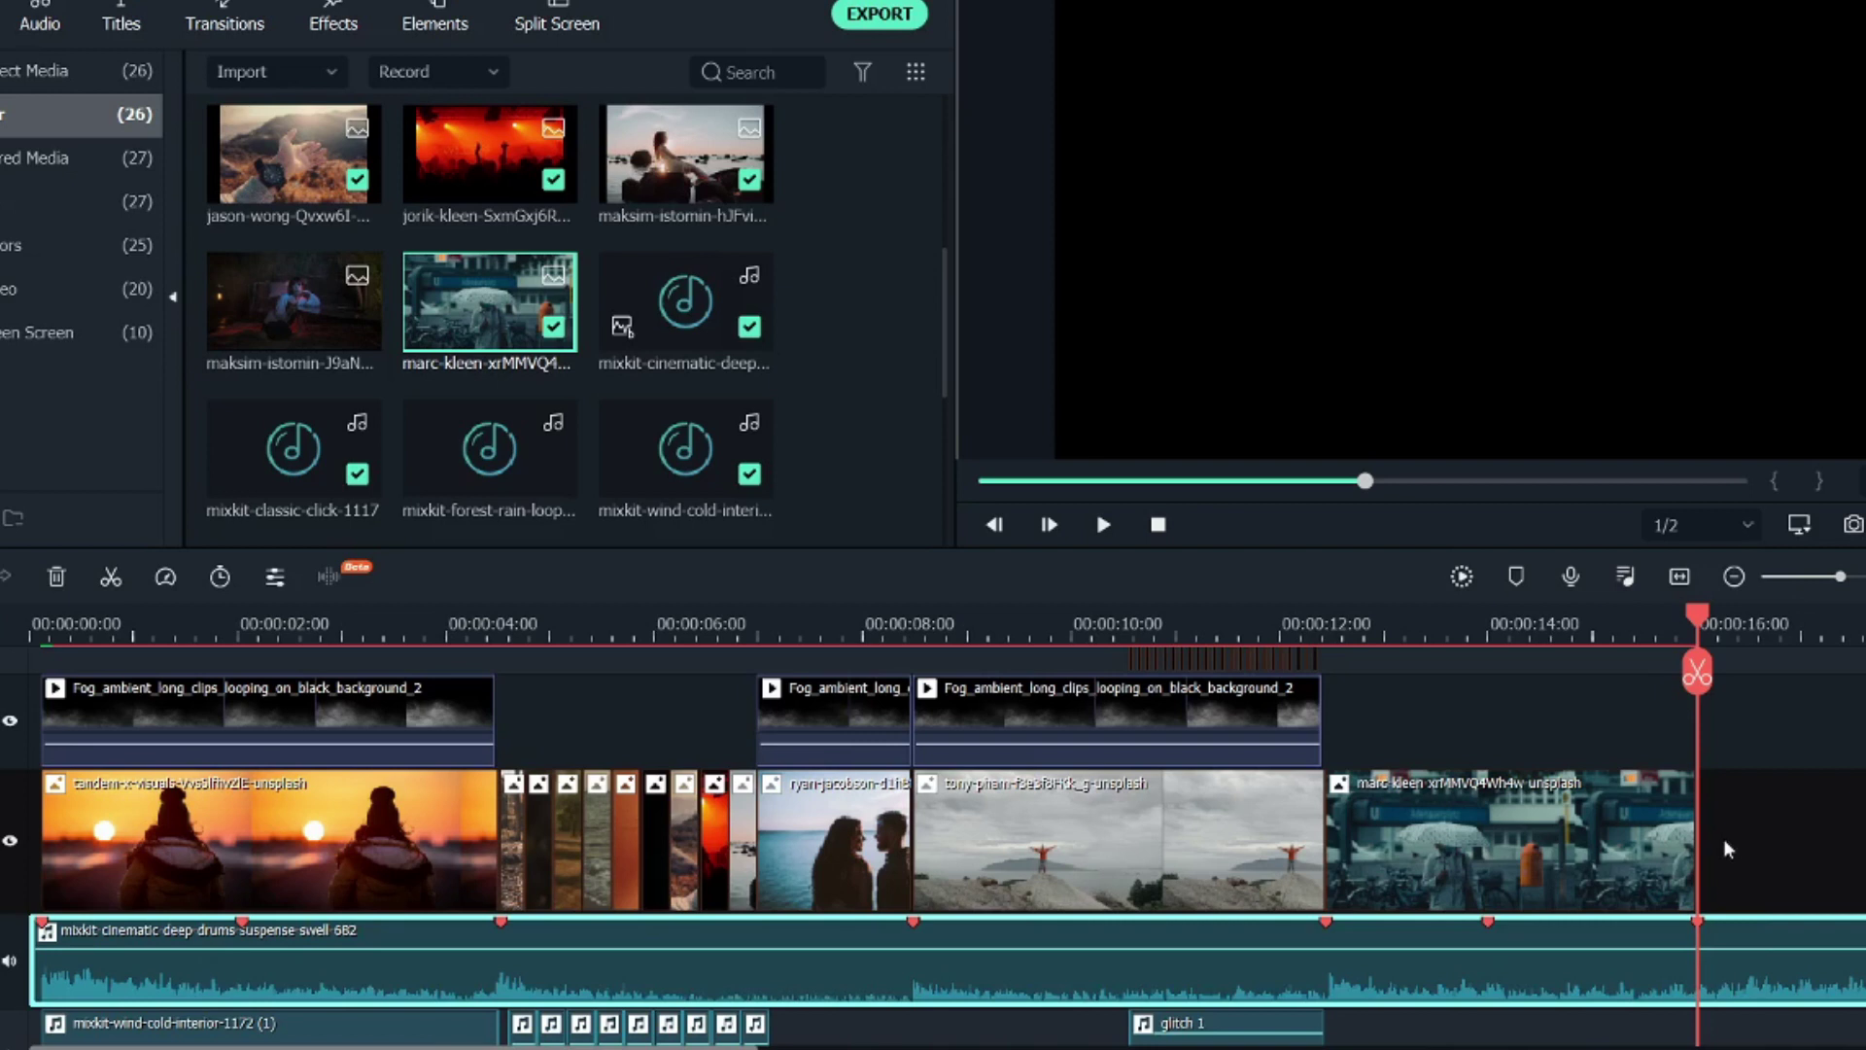
pyautogui.hotkey('ctrl', 'b')
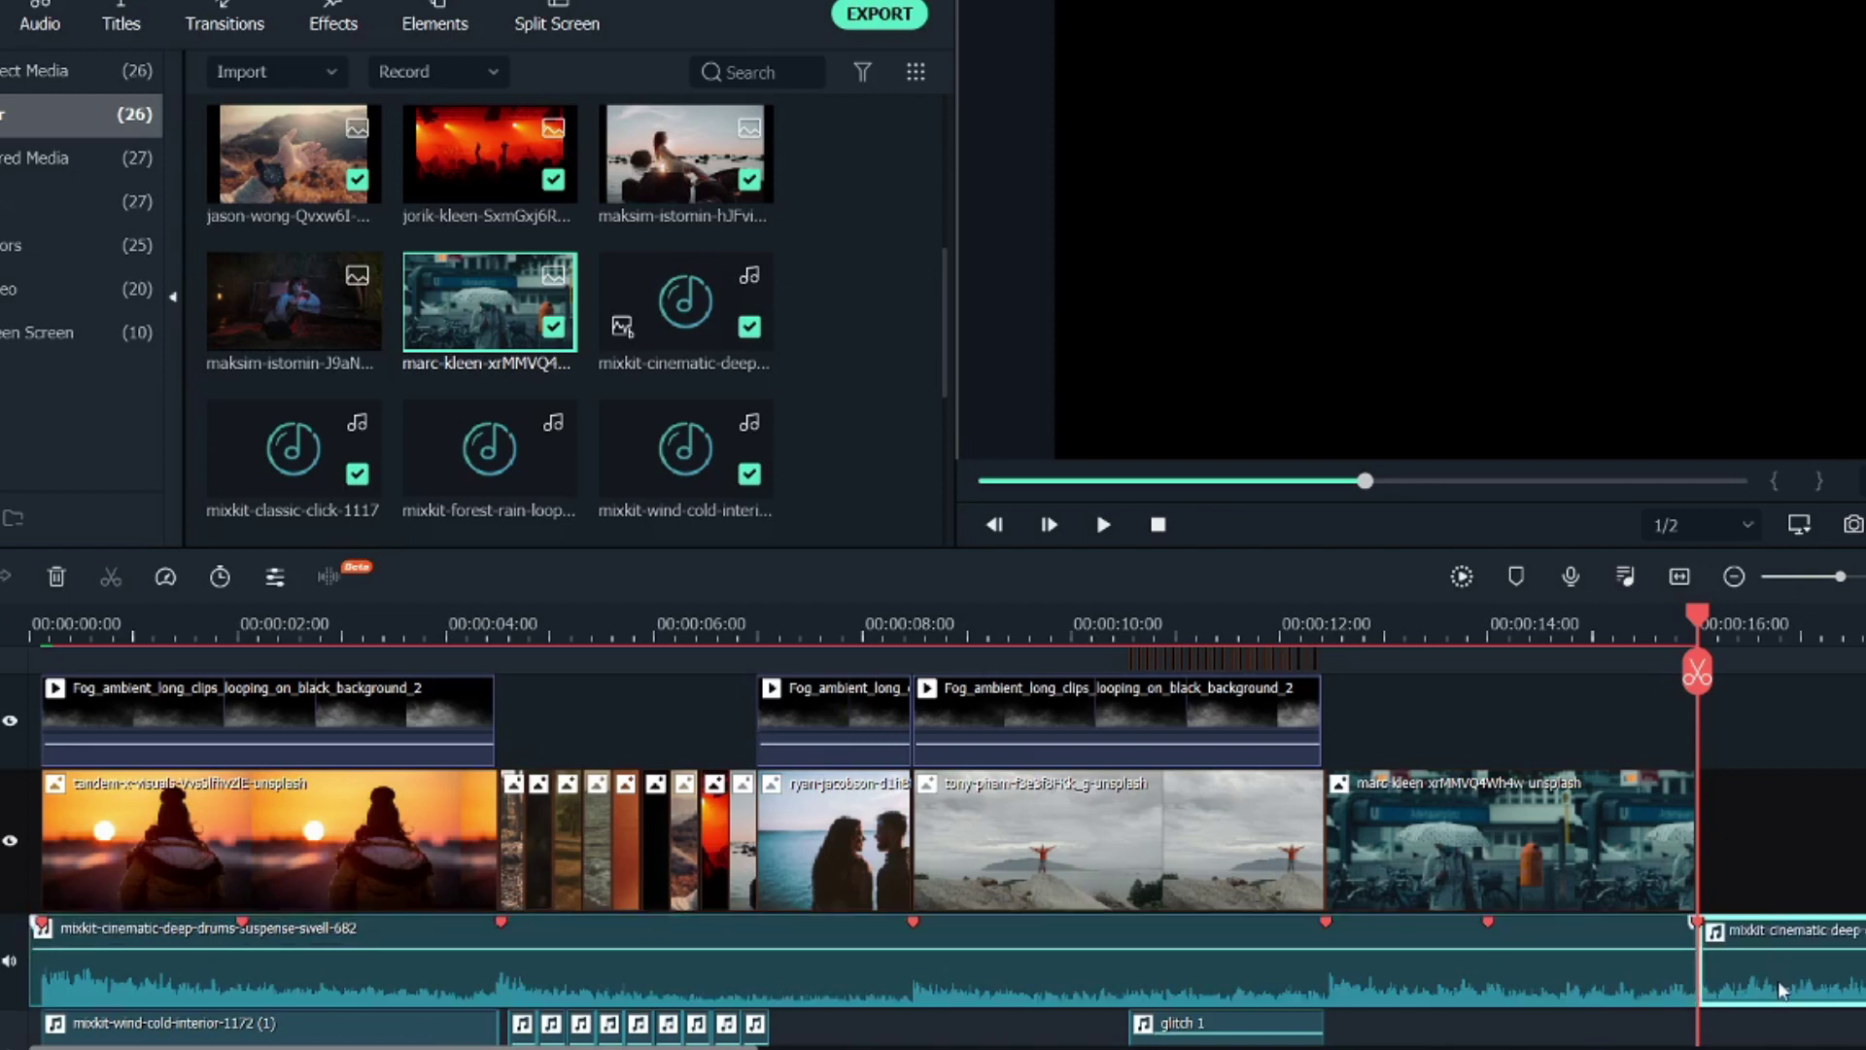
pyautogui.press('Delete')
# Open Pan & Zoom for the umbrella photo and set its ratio to 16:9
pyautogui.click(1613, 840)
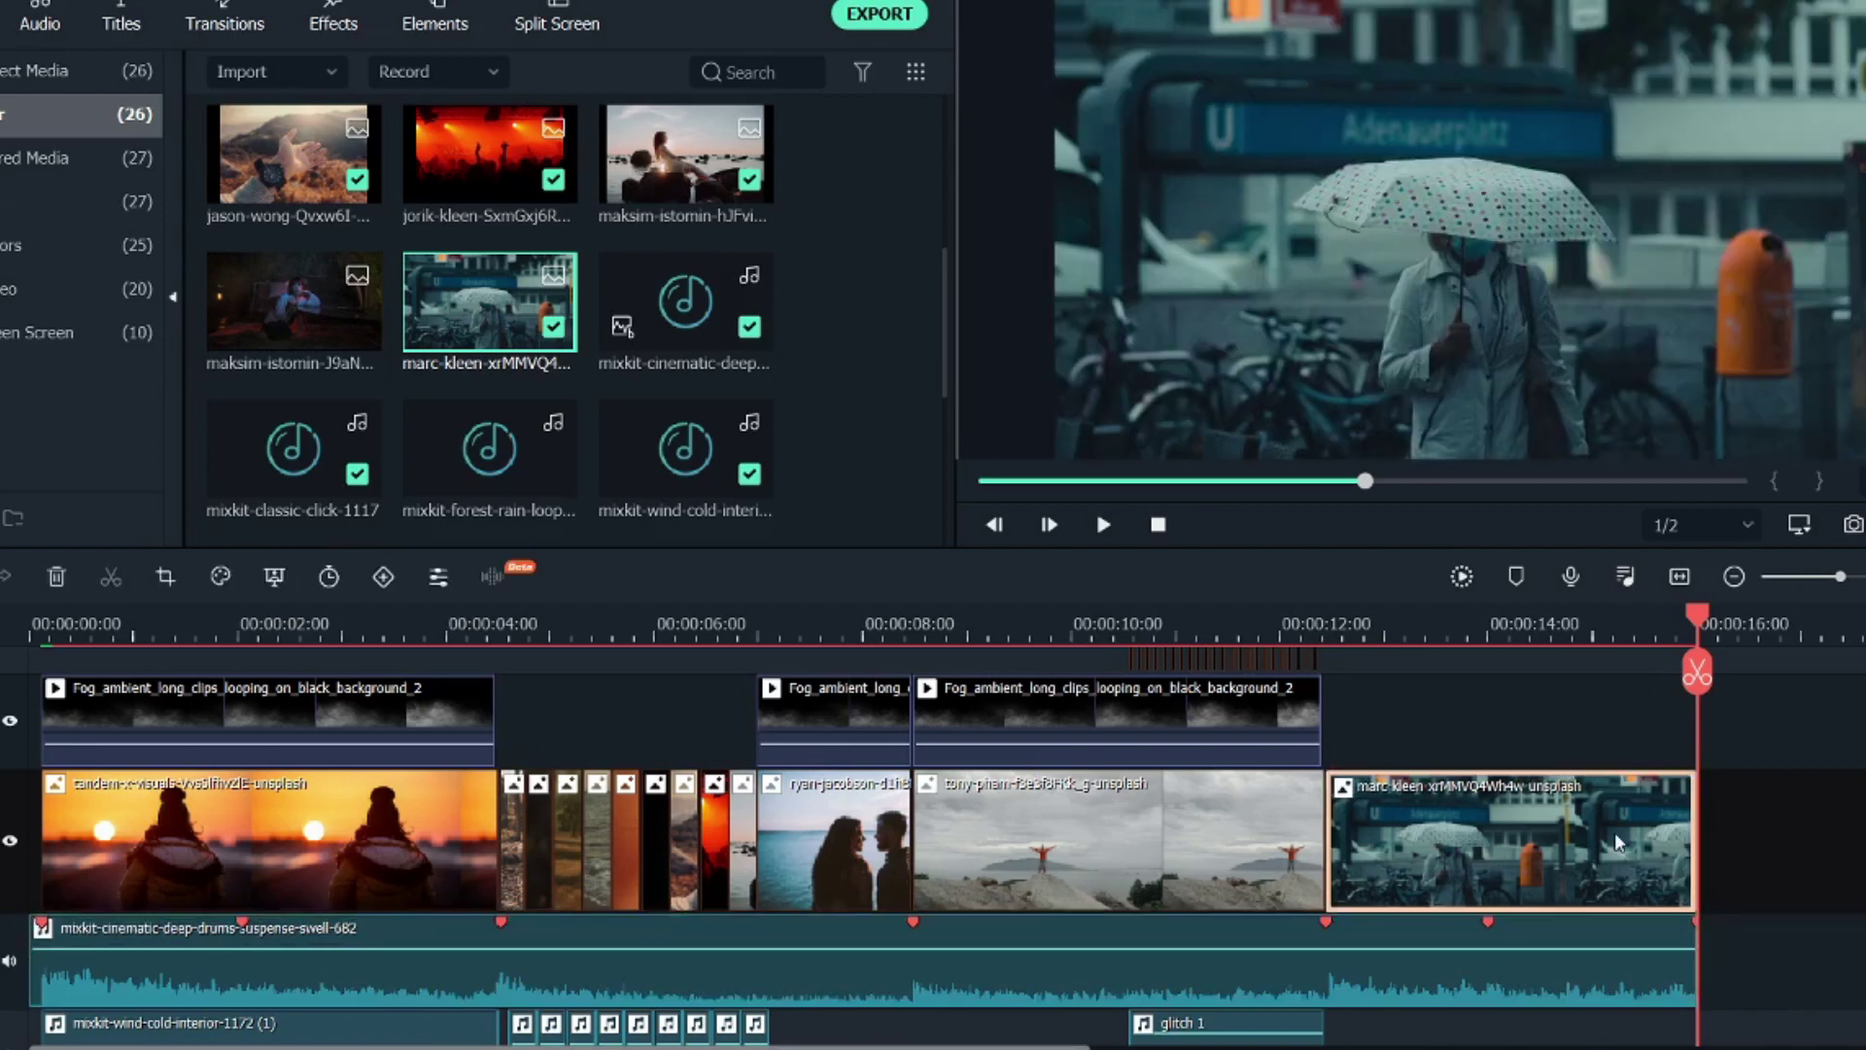
pyautogui.click(1466, 638)
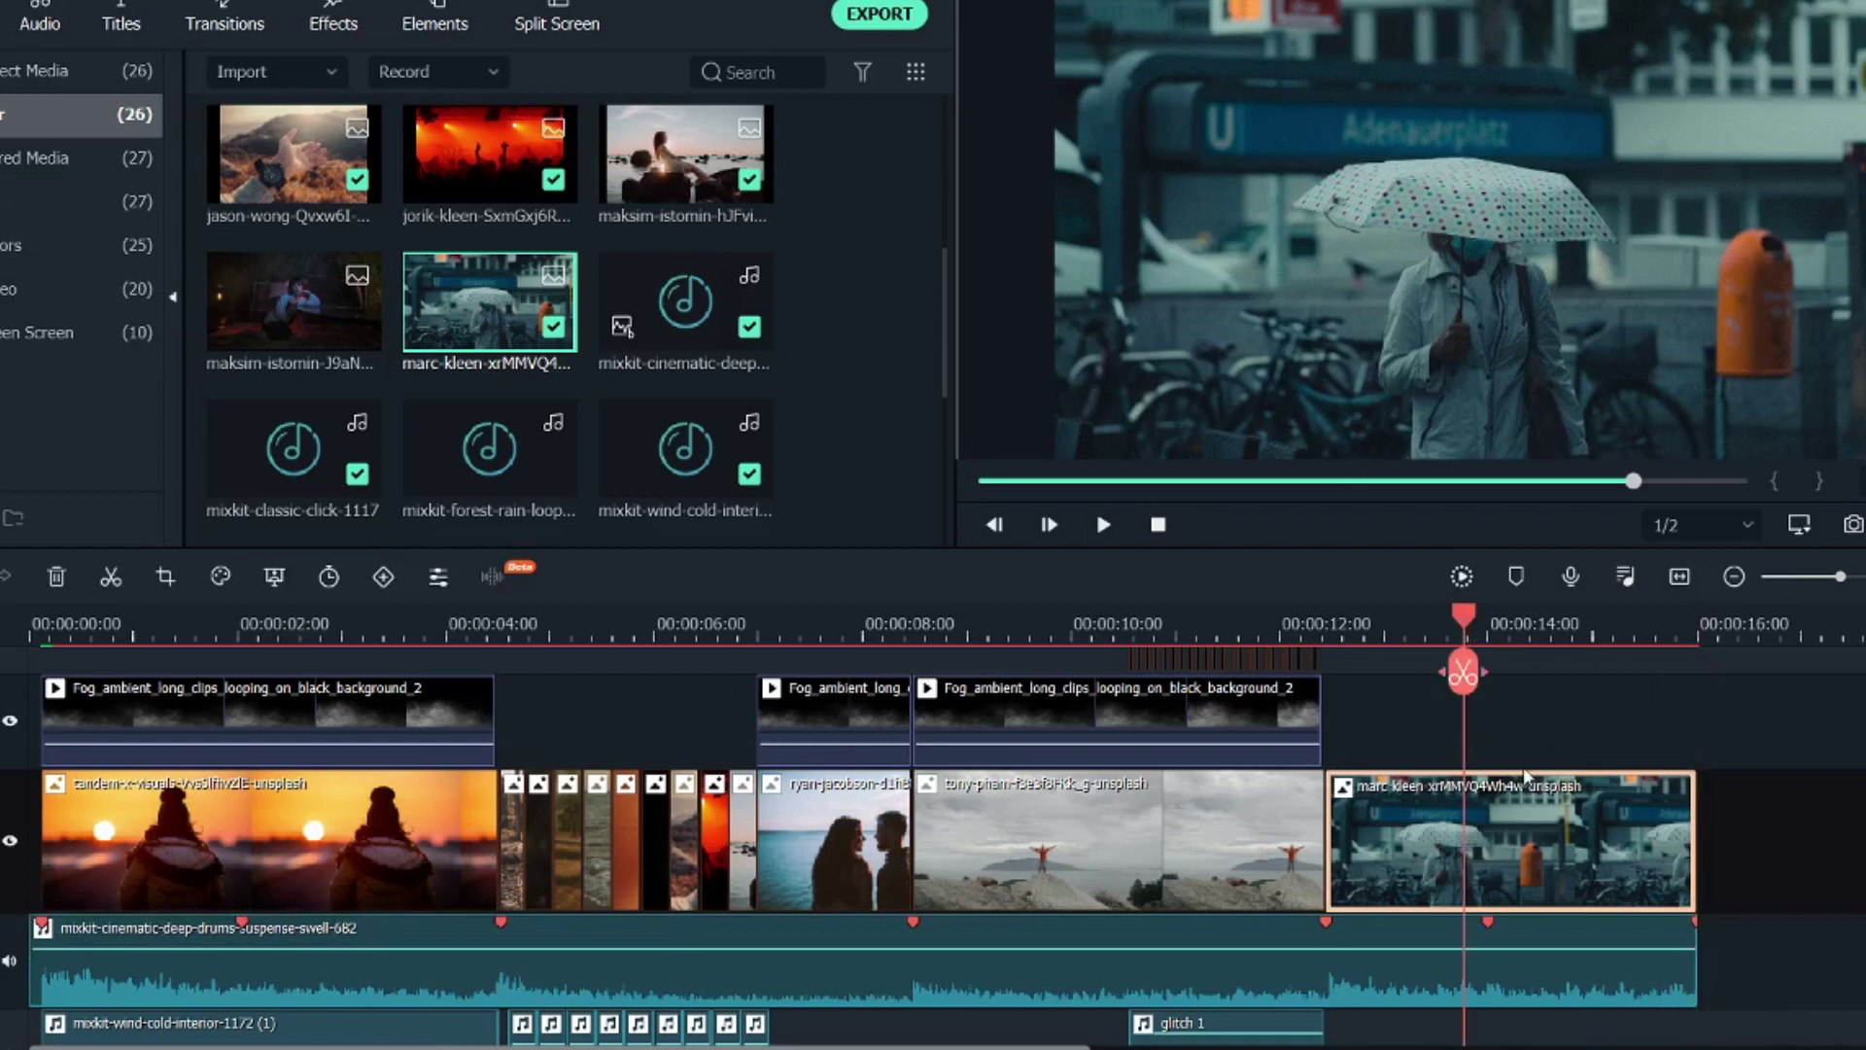
pyautogui.rightClick(1540, 823)
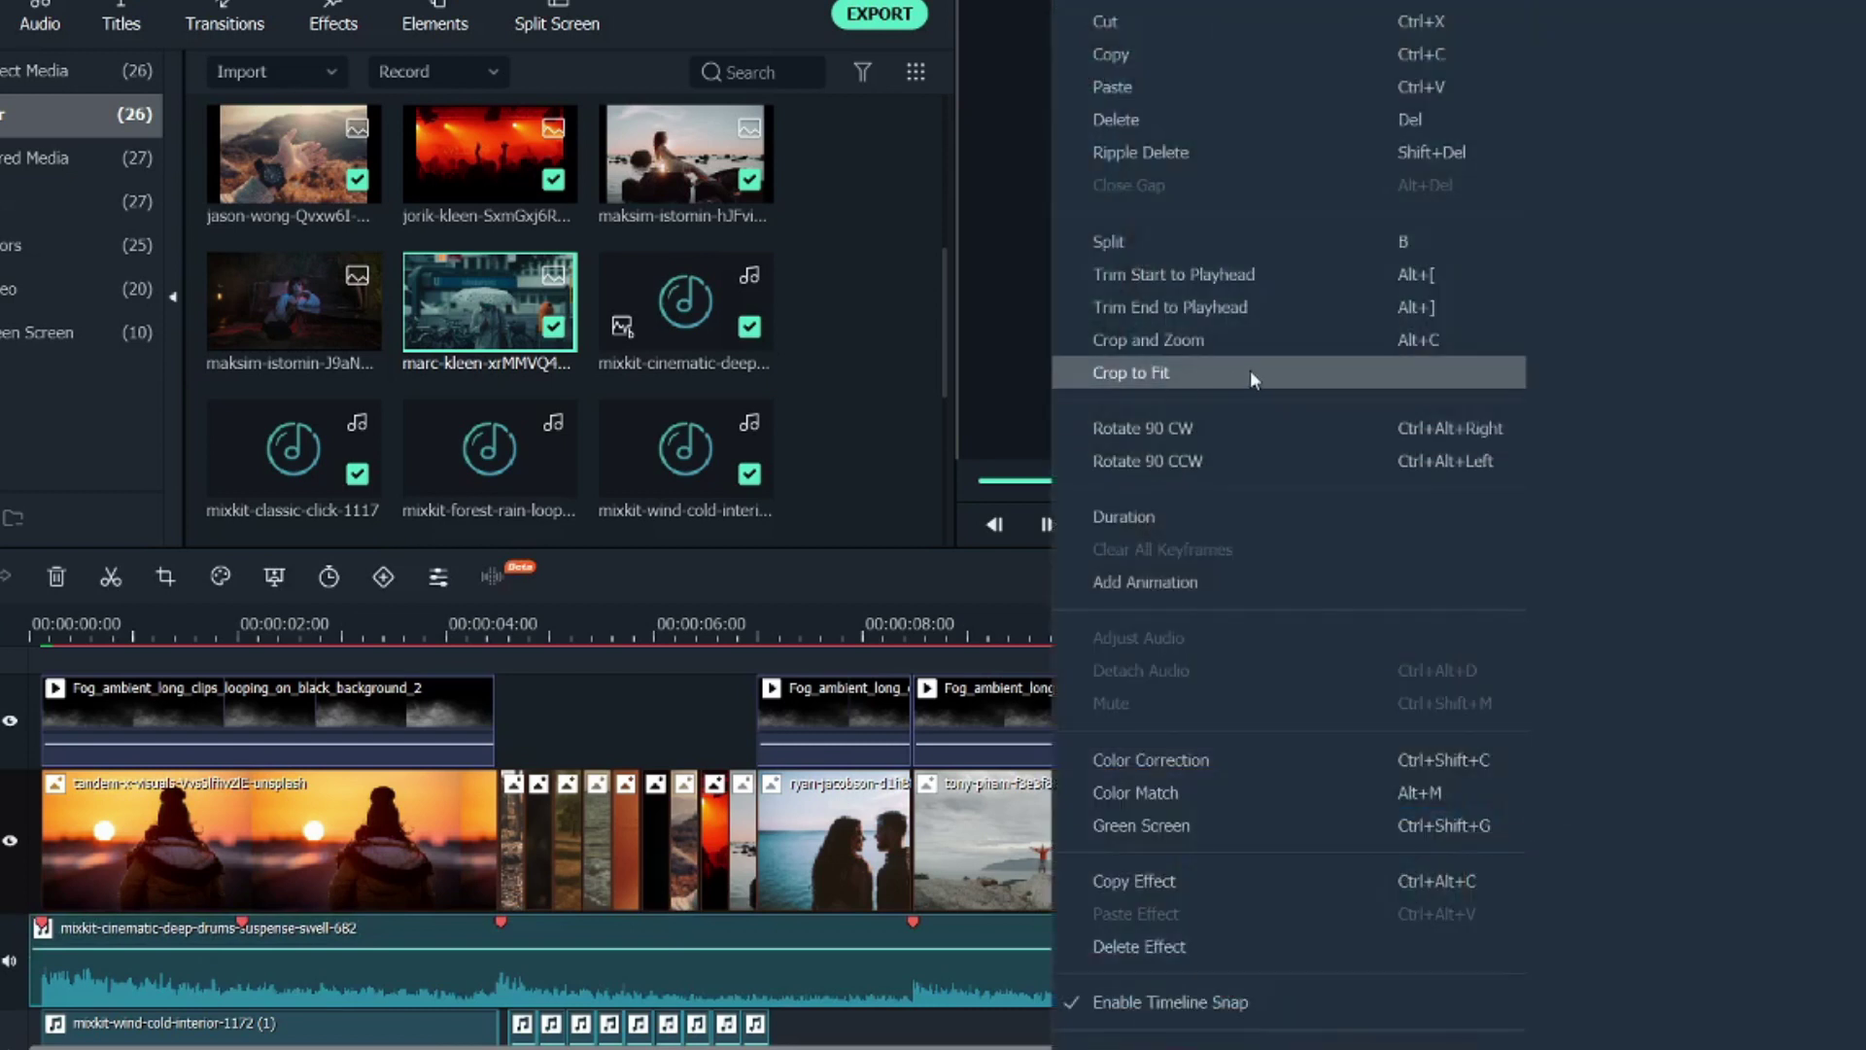
pyautogui.click(1250, 342)
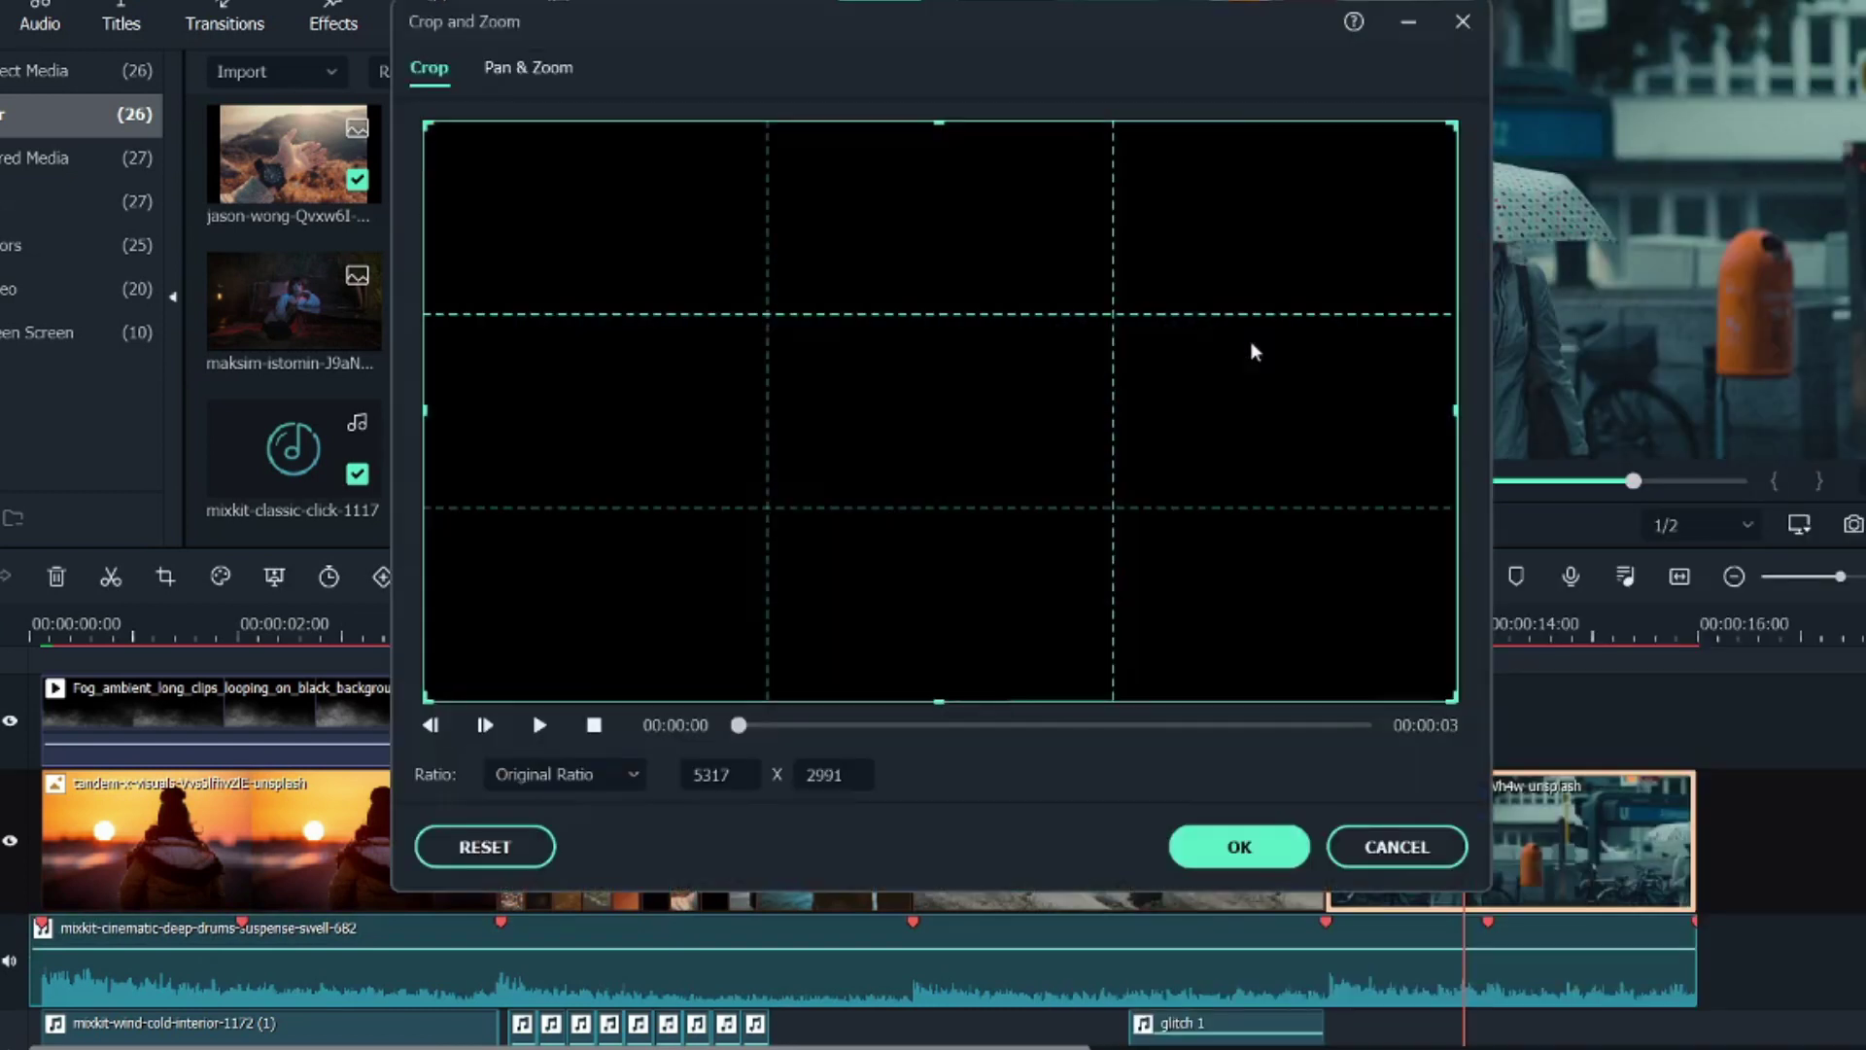
pyautogui.click(525, 67)
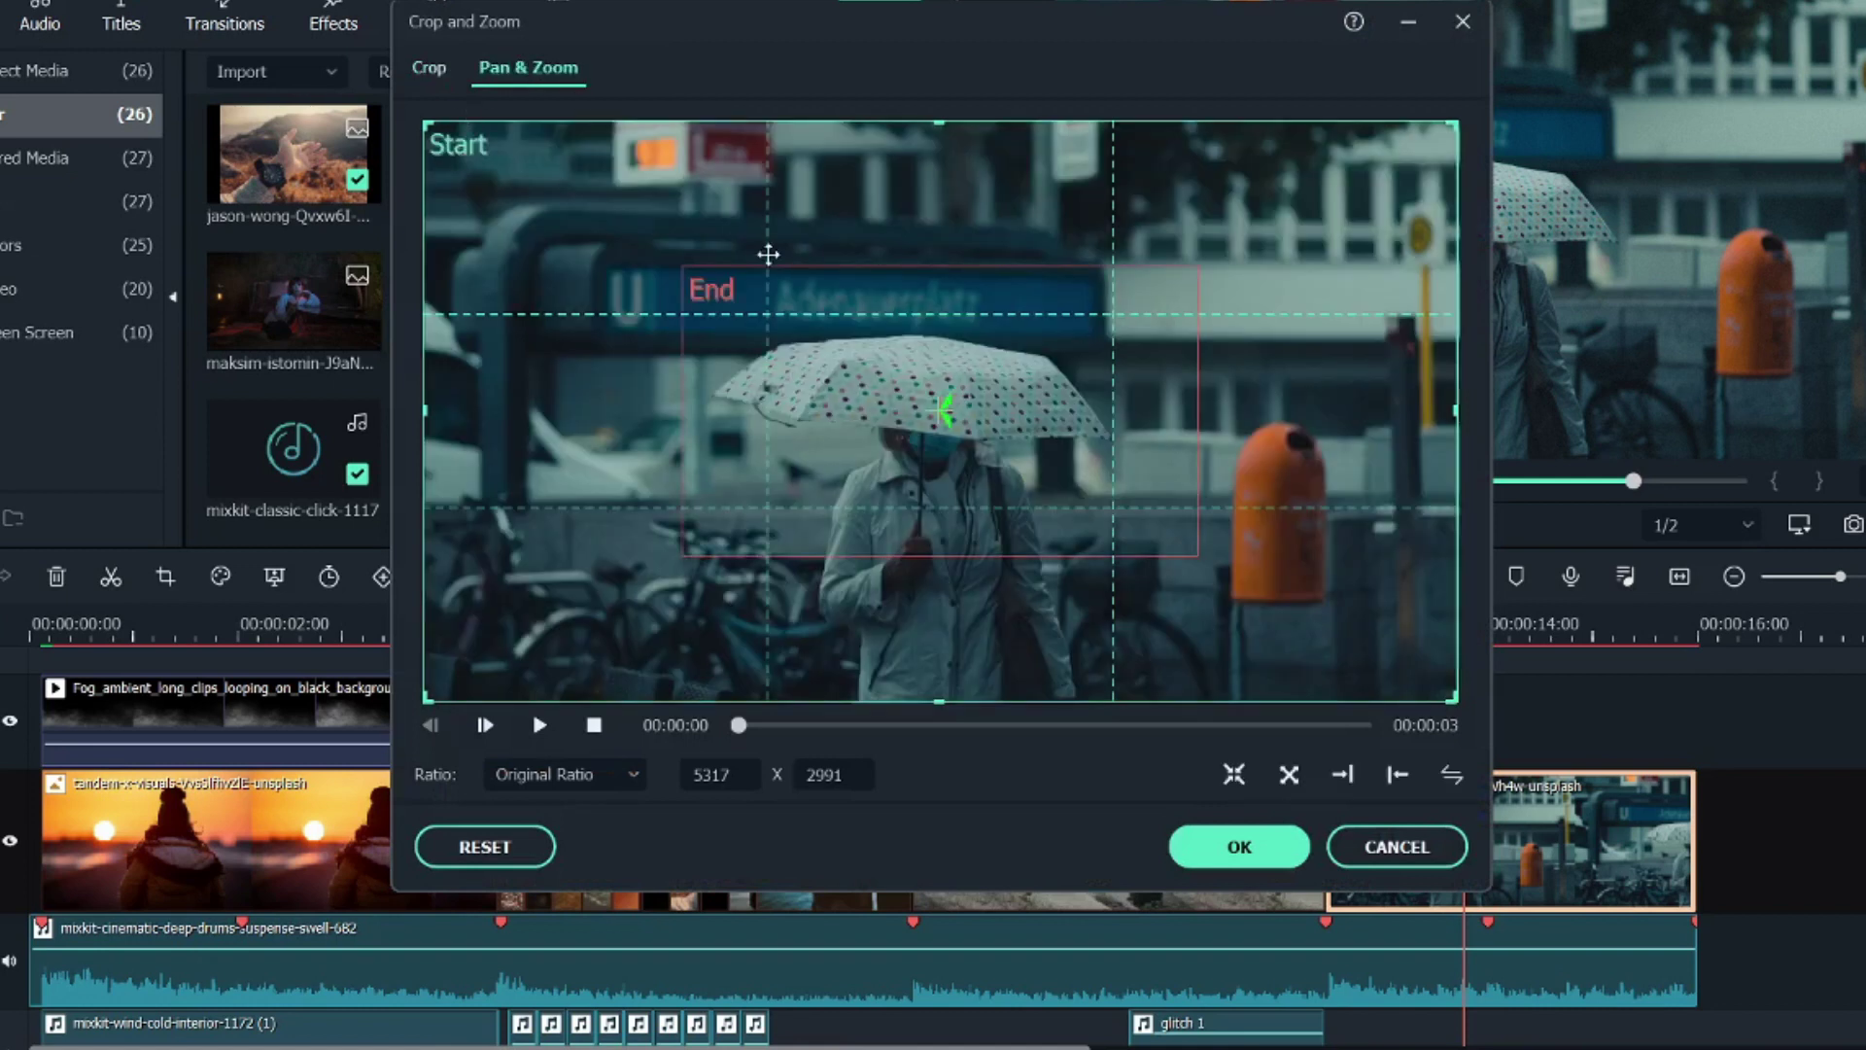
pyautogui.click(593, 774)
pyautogui.click(585, 869)
# Enlarge the pan-and-zoom end frame to 4527 x 2546 around the umbrella and apply the effect
pyautogui.click(725, 412)
pyautogui.moveTo(684, 554); pyautogui.dragTo(509, 652)
pyautogui.moveTo(1233, 251); pyautogui.dragTo(1381, 171)
pyautogui.moveTo(1188, 302); pyautogui.dragTo(1186, 296)
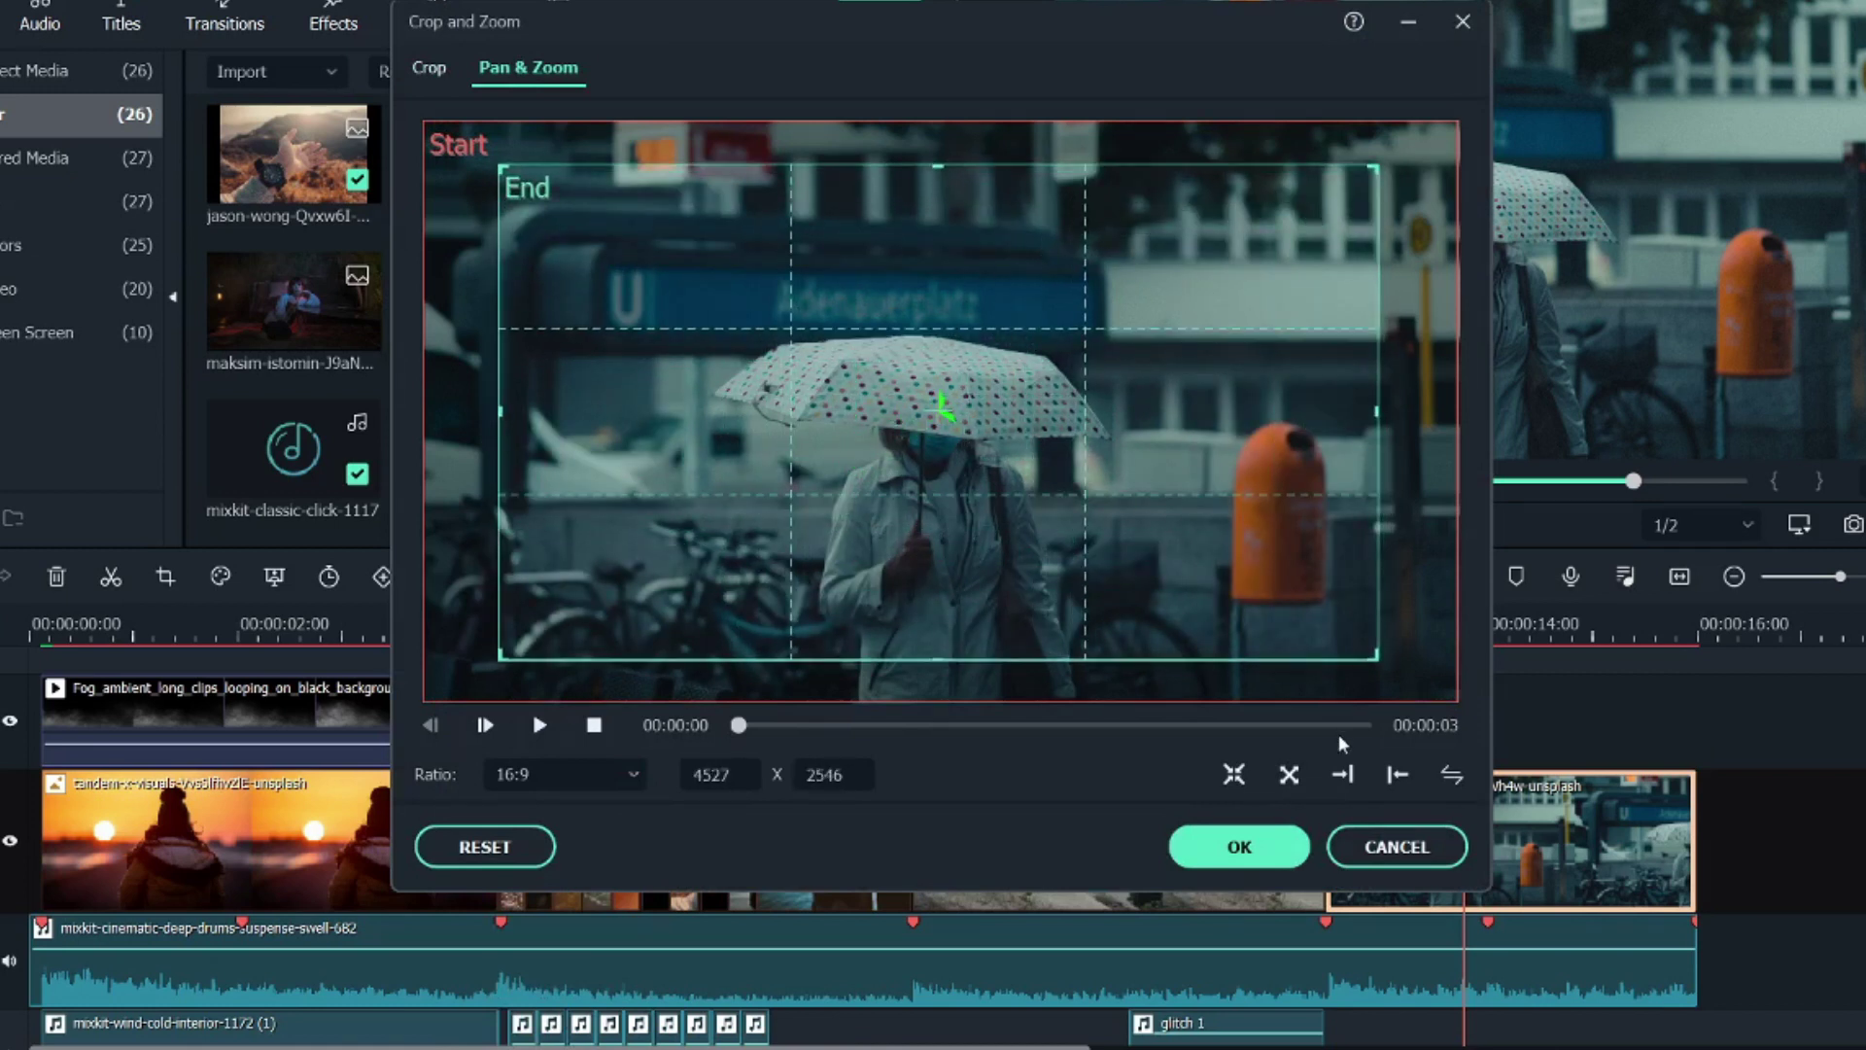
pyautogui.click(1272, 844)
pyautogui.press('Return')
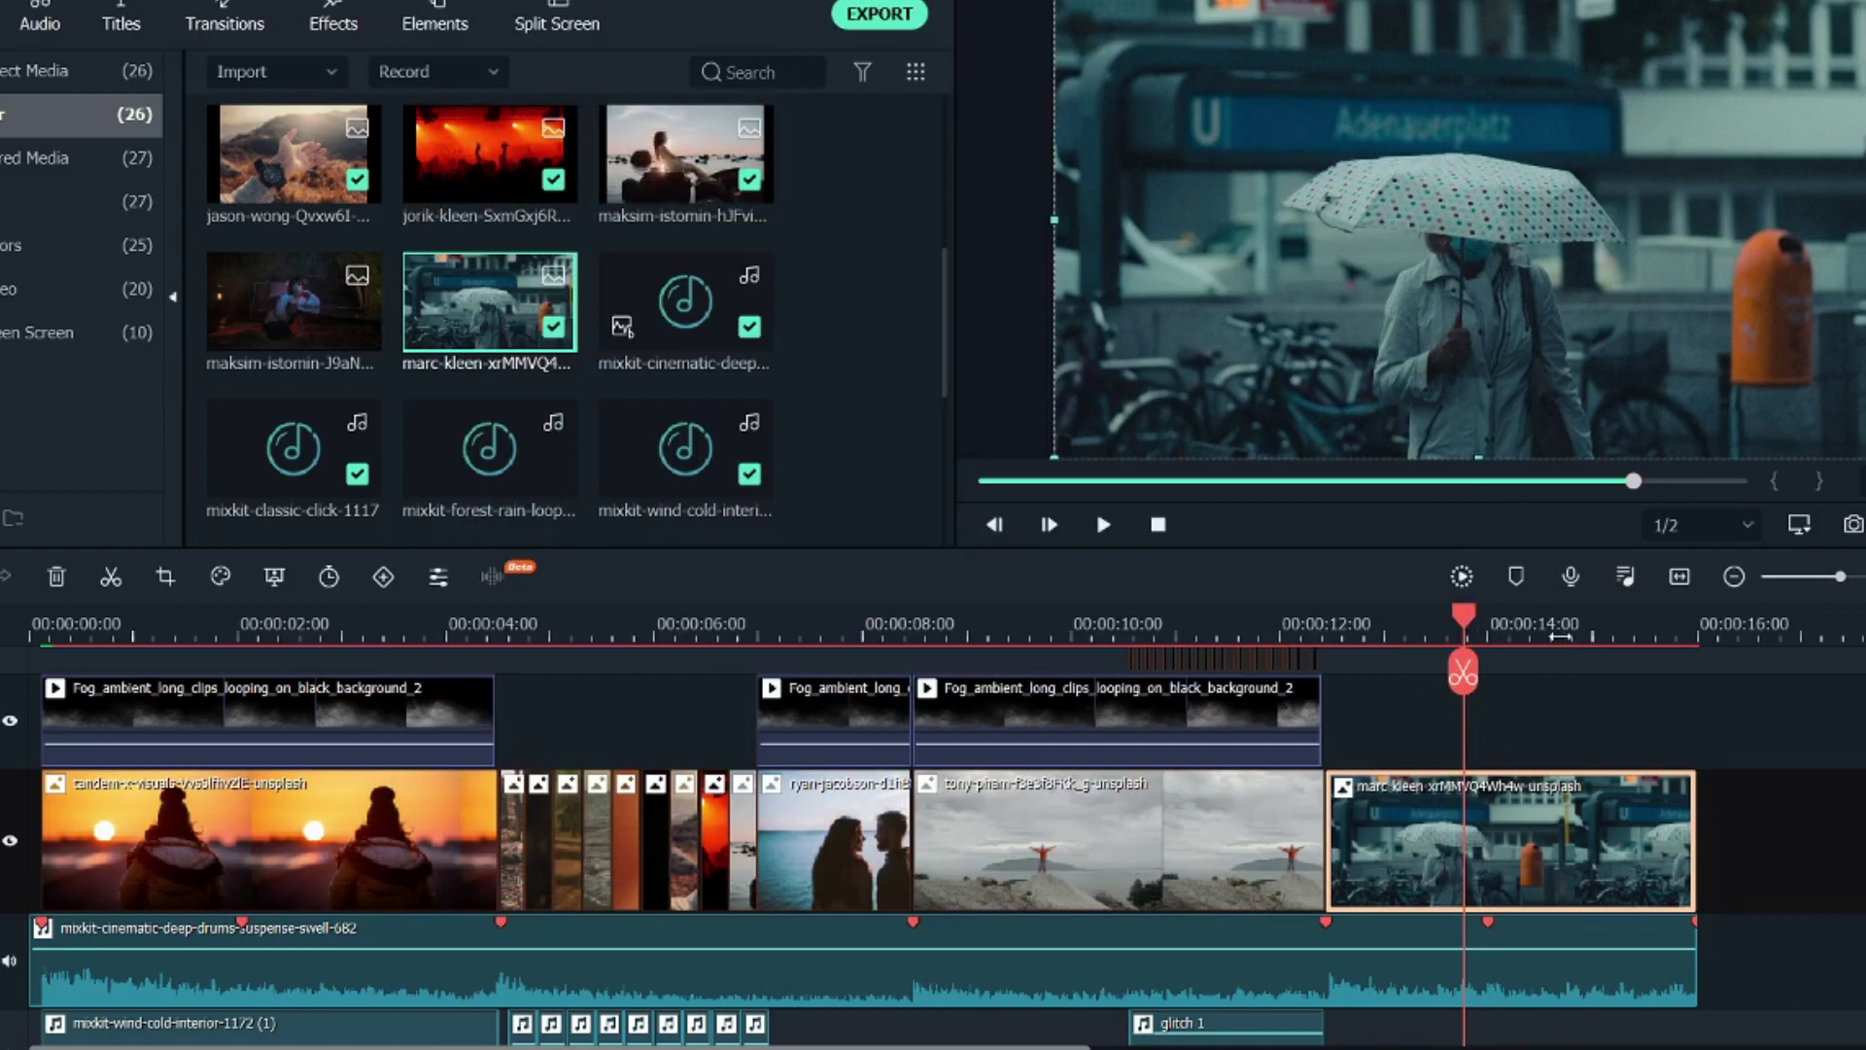
# Add the mixkit-forest-rain-loop sound on the audio track below glitch 1, starting where the umbrella photo begins
pyautogui.scroll(-1, 1560, 636)
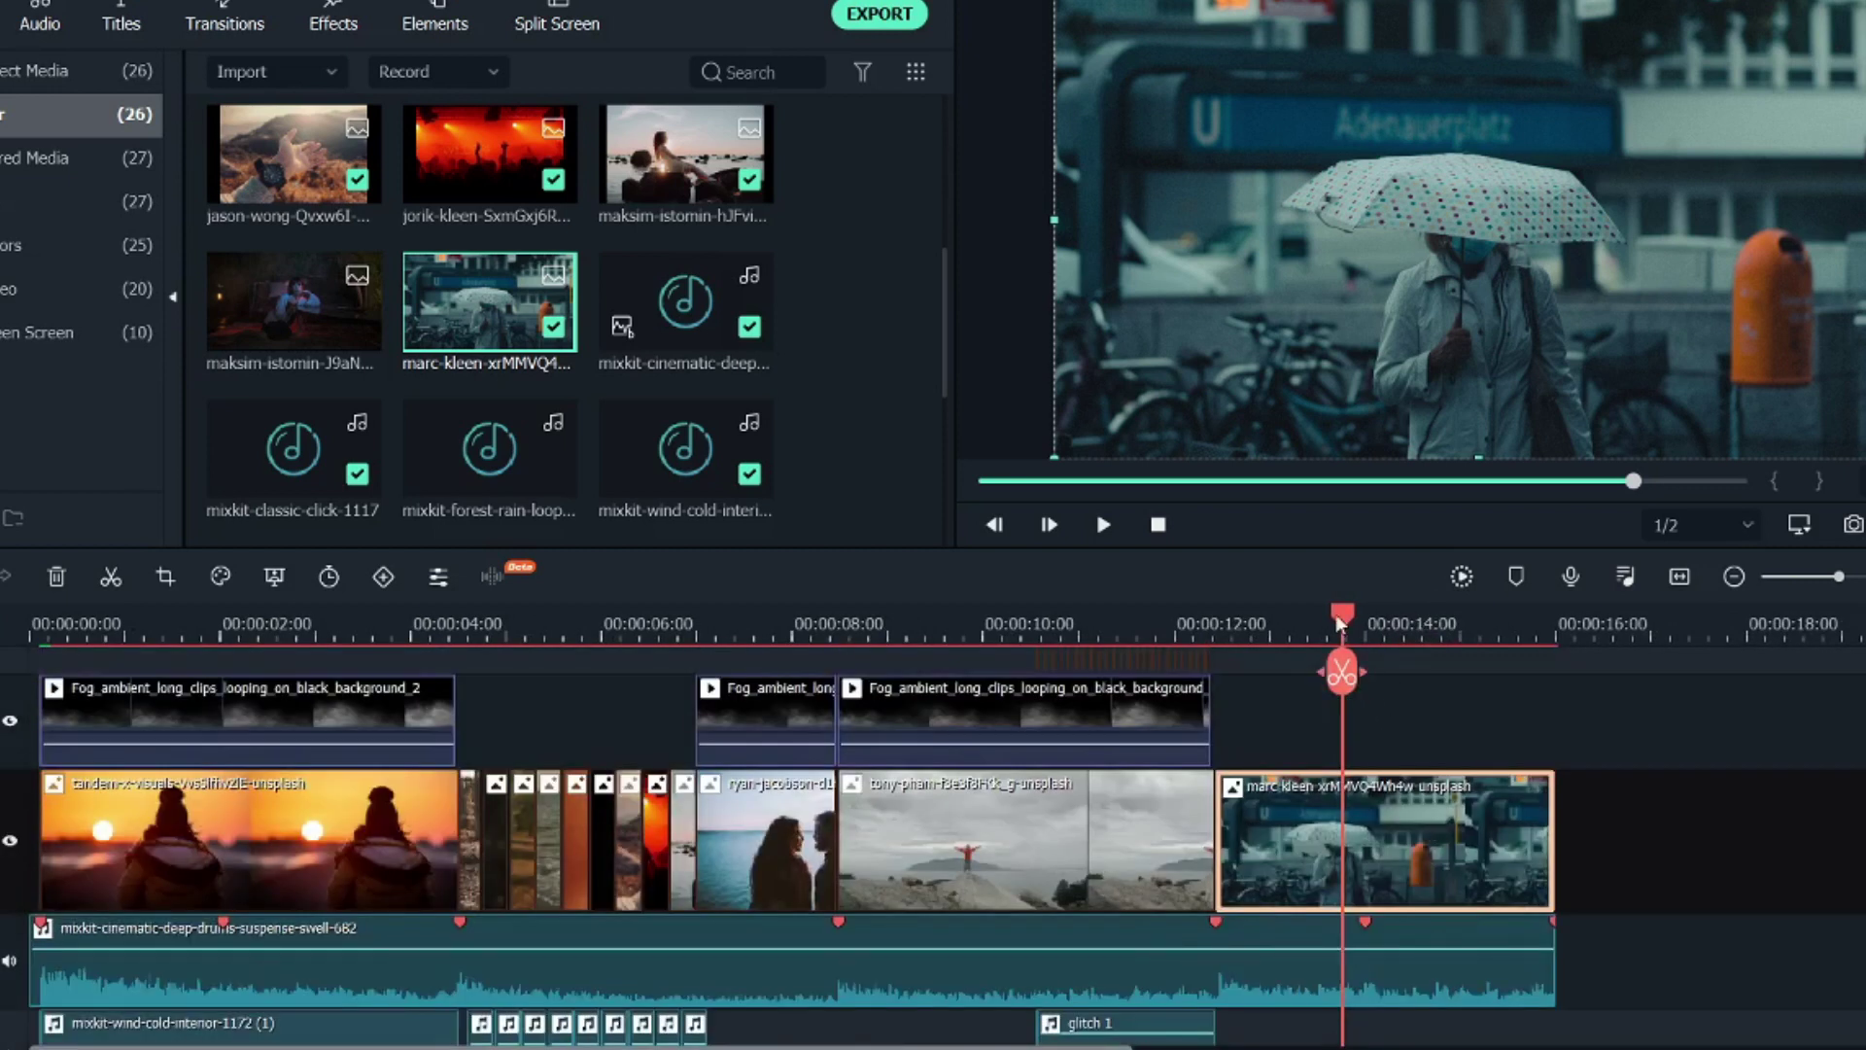
pyautogui.moveTo(1342, 618); pyautogui.dragTo(1227, 627)
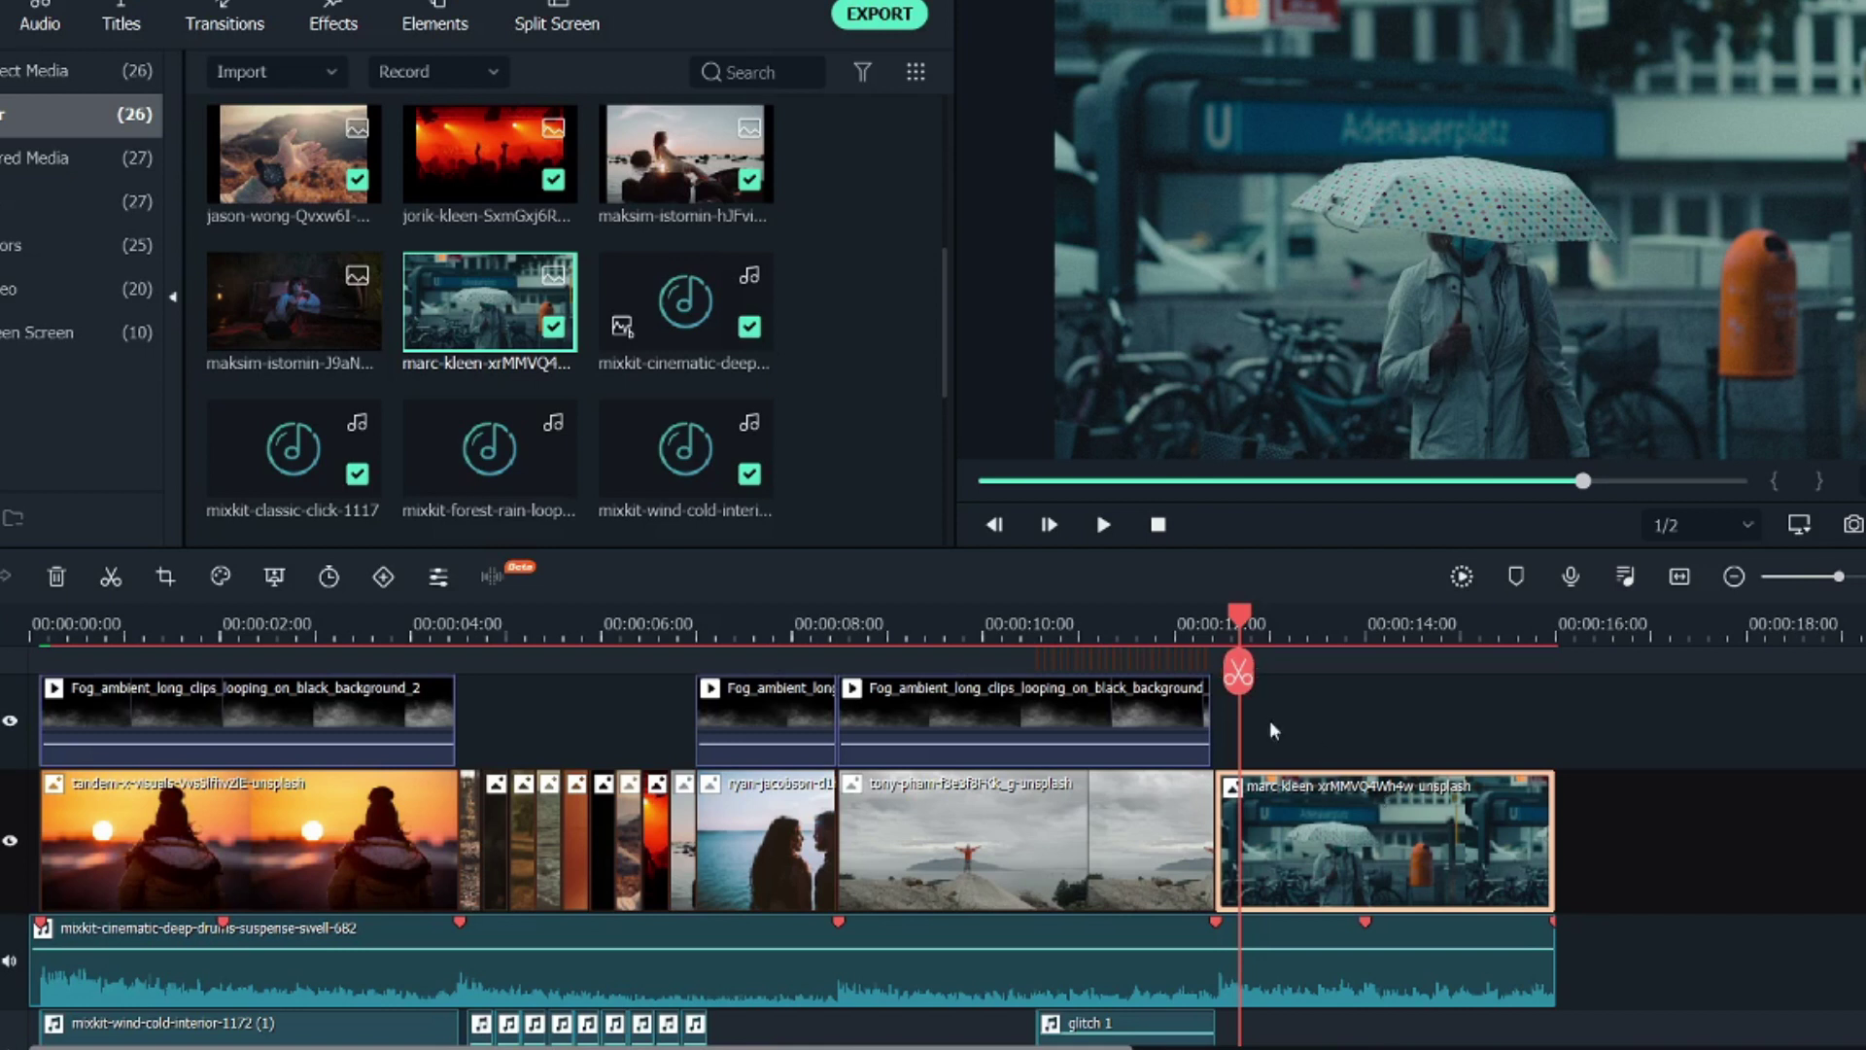
pyautogui.moveTo(1248, 620)
pyautogui.mouseDown()
pyautogui.moveTo(1202, 610)
pyautogui.moveTo(1221, 613)
pyautogui.mouseUp()
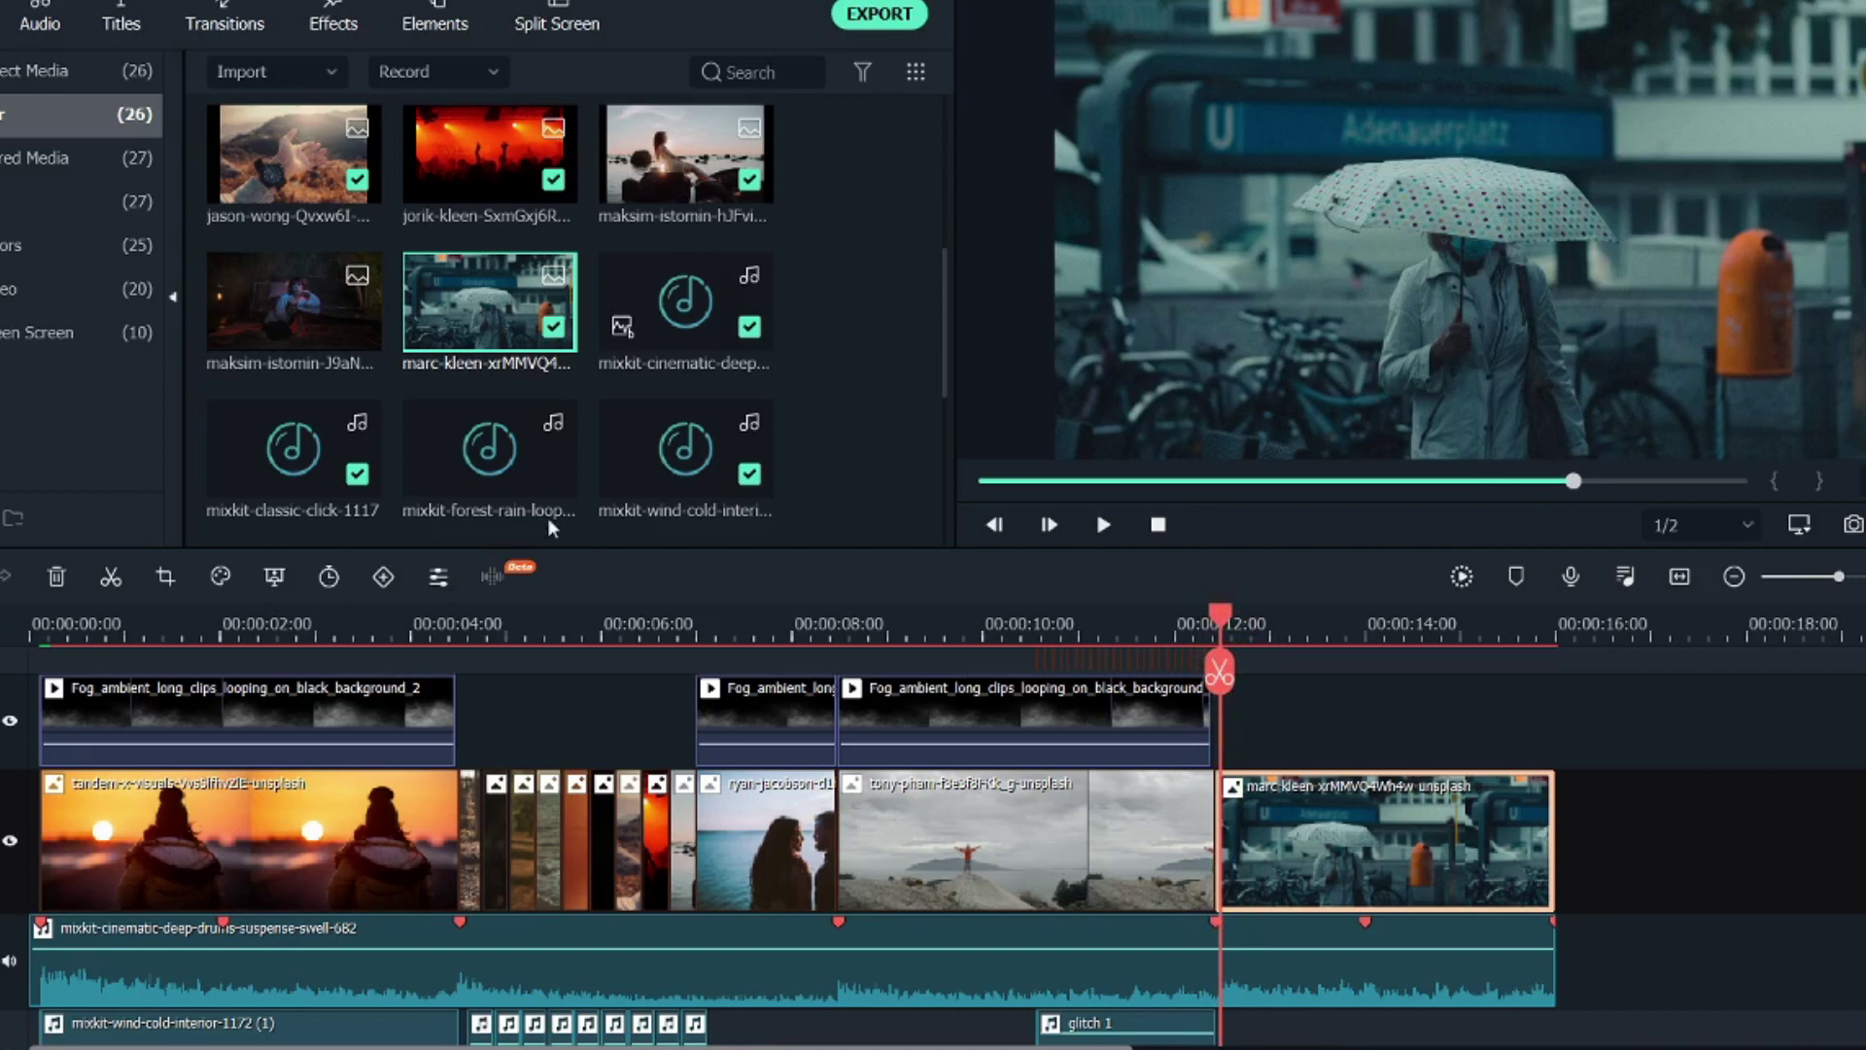
pyautogui.moveTo(498, 469); pyautogui.dragTo(1217, 976)
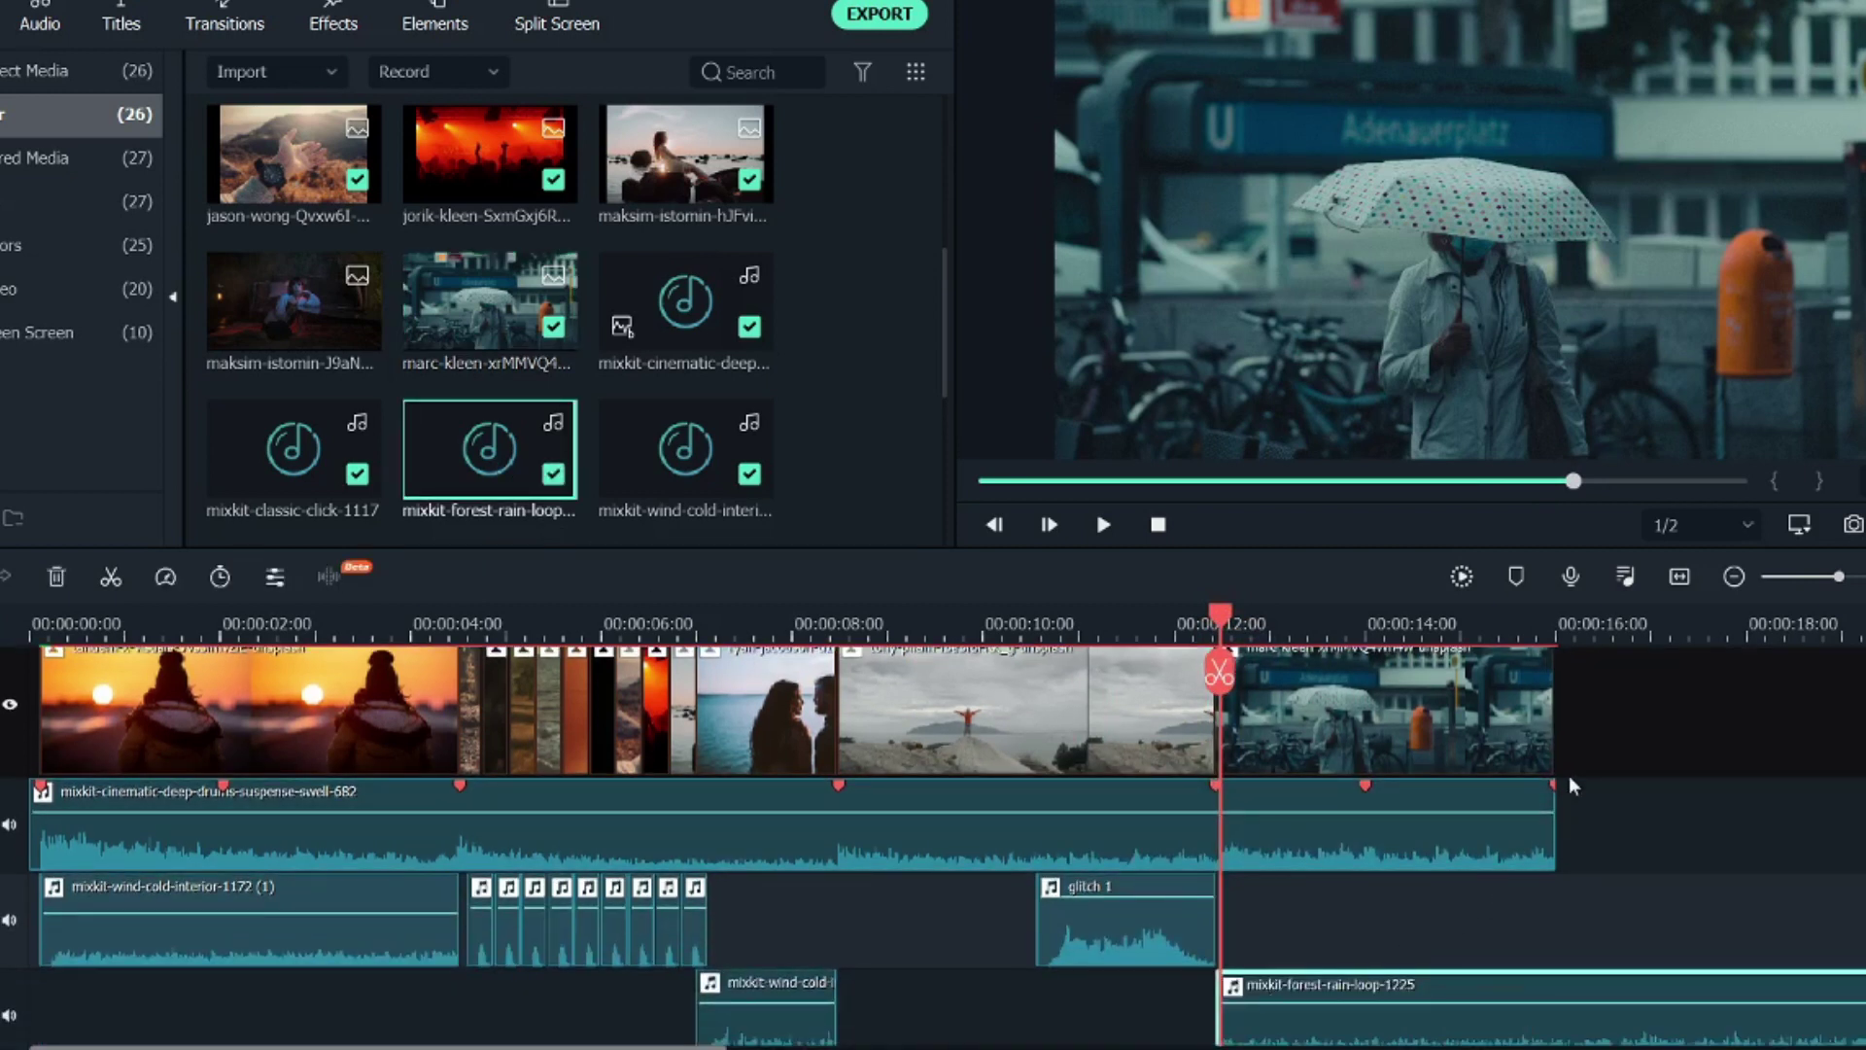
# Split the forest rain sound at the end of the umbrella photo and delete the excess
pyautogui.click(1547, 634)
pyautogui.press('Up')
pyautogui.press('Down')
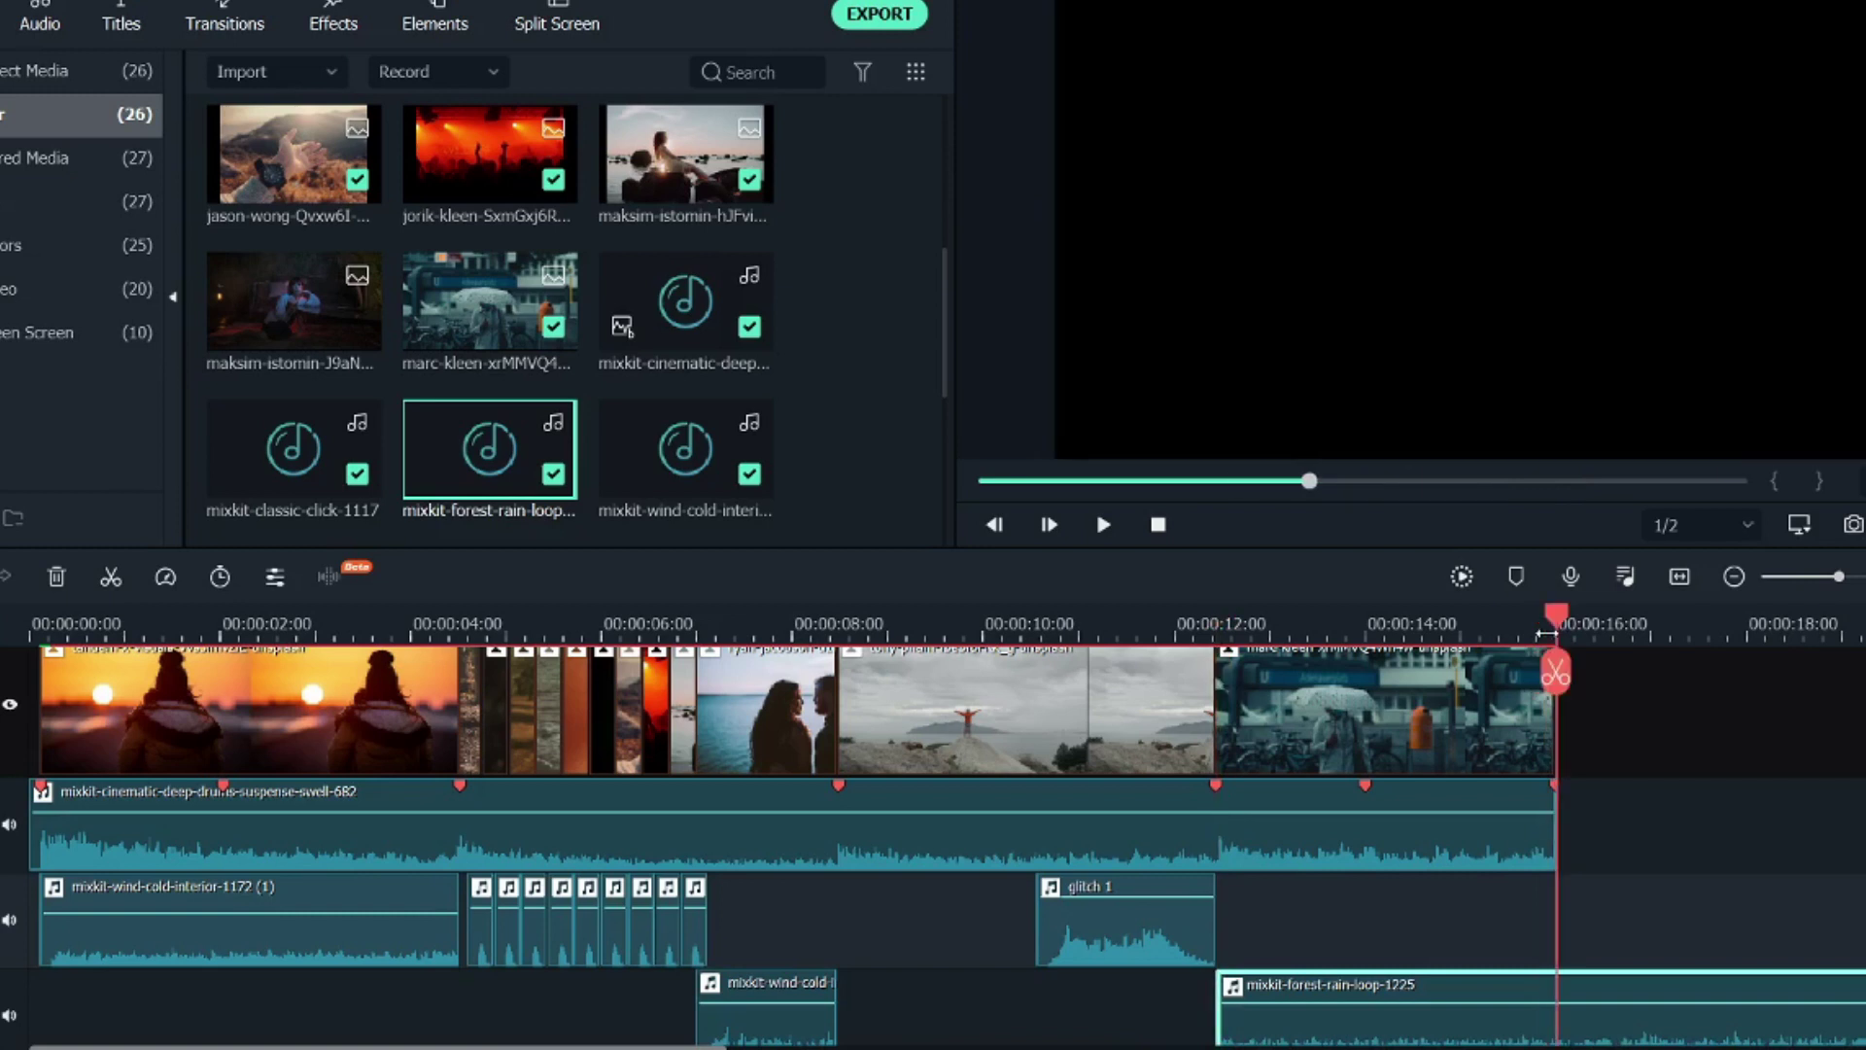
pyautogui.click(1557, 649)
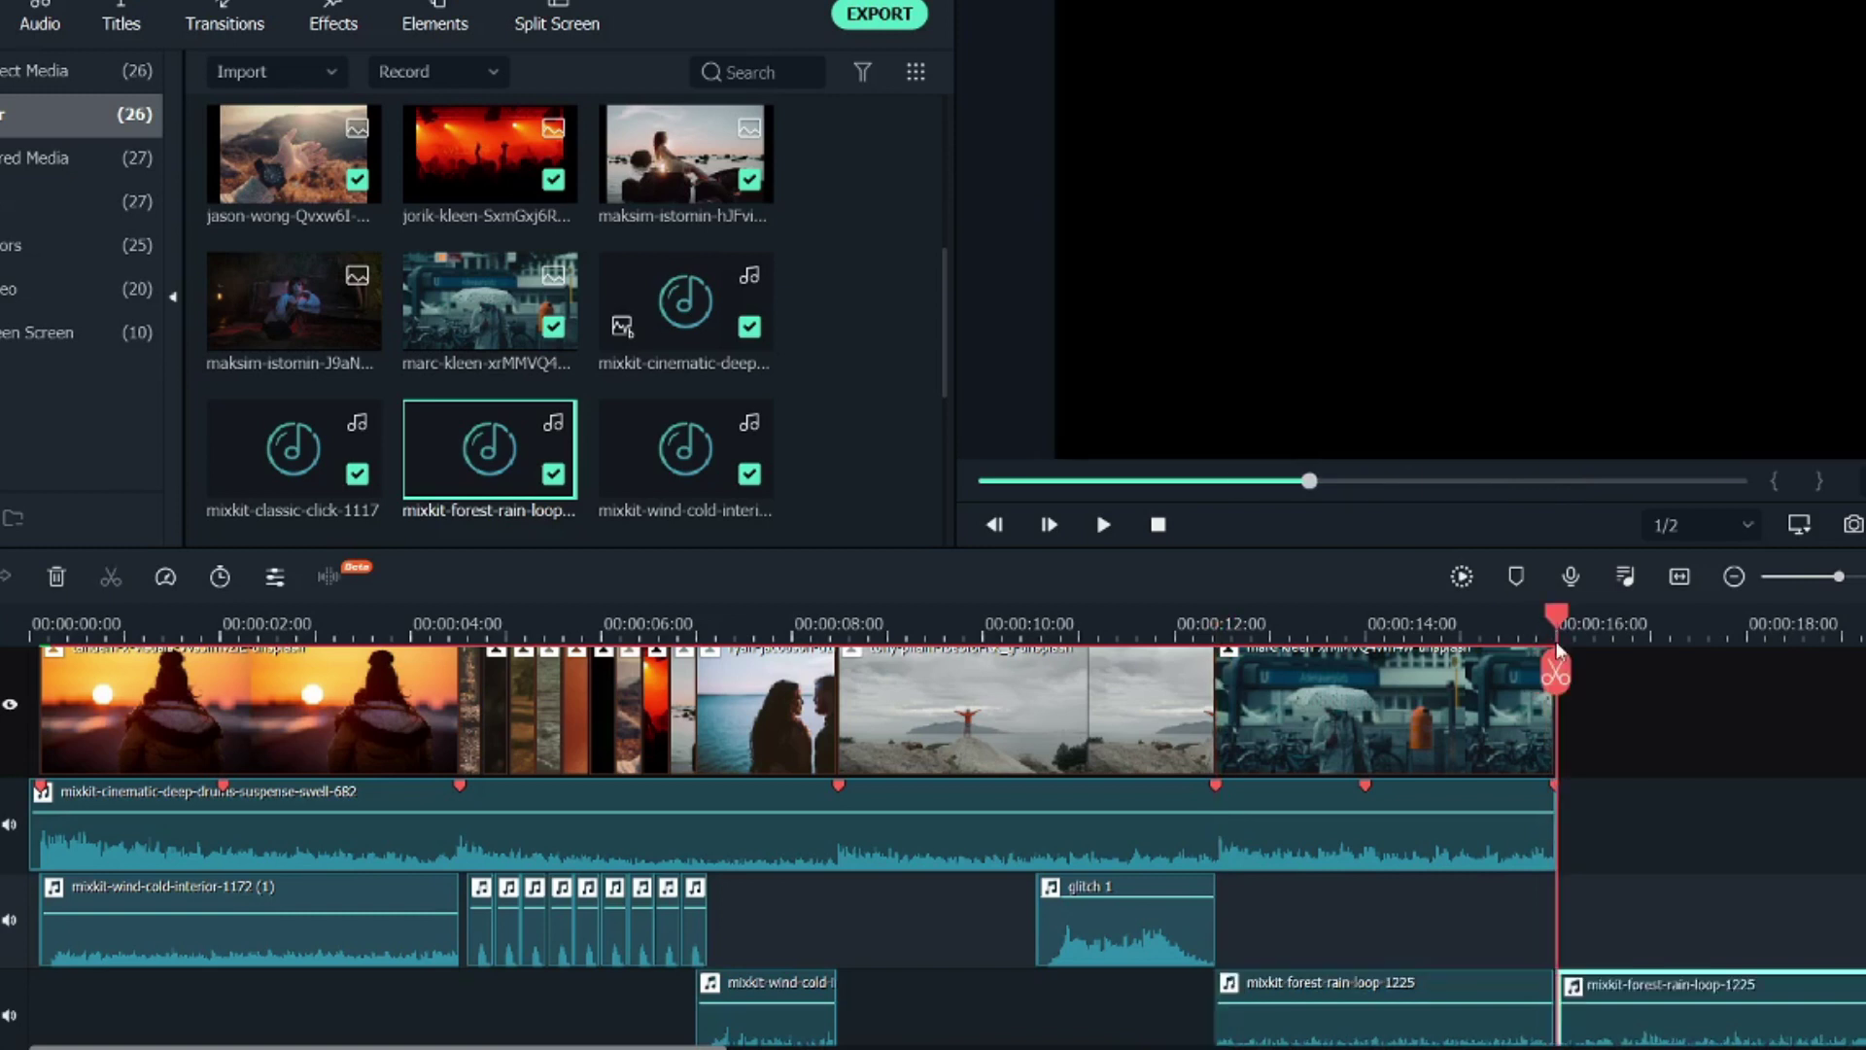
pyautogui.press('Delete')
# Lower the volume of the forest rain sound beneath the umbrella photo
pyautogui.scroll(2, 1610, 871)
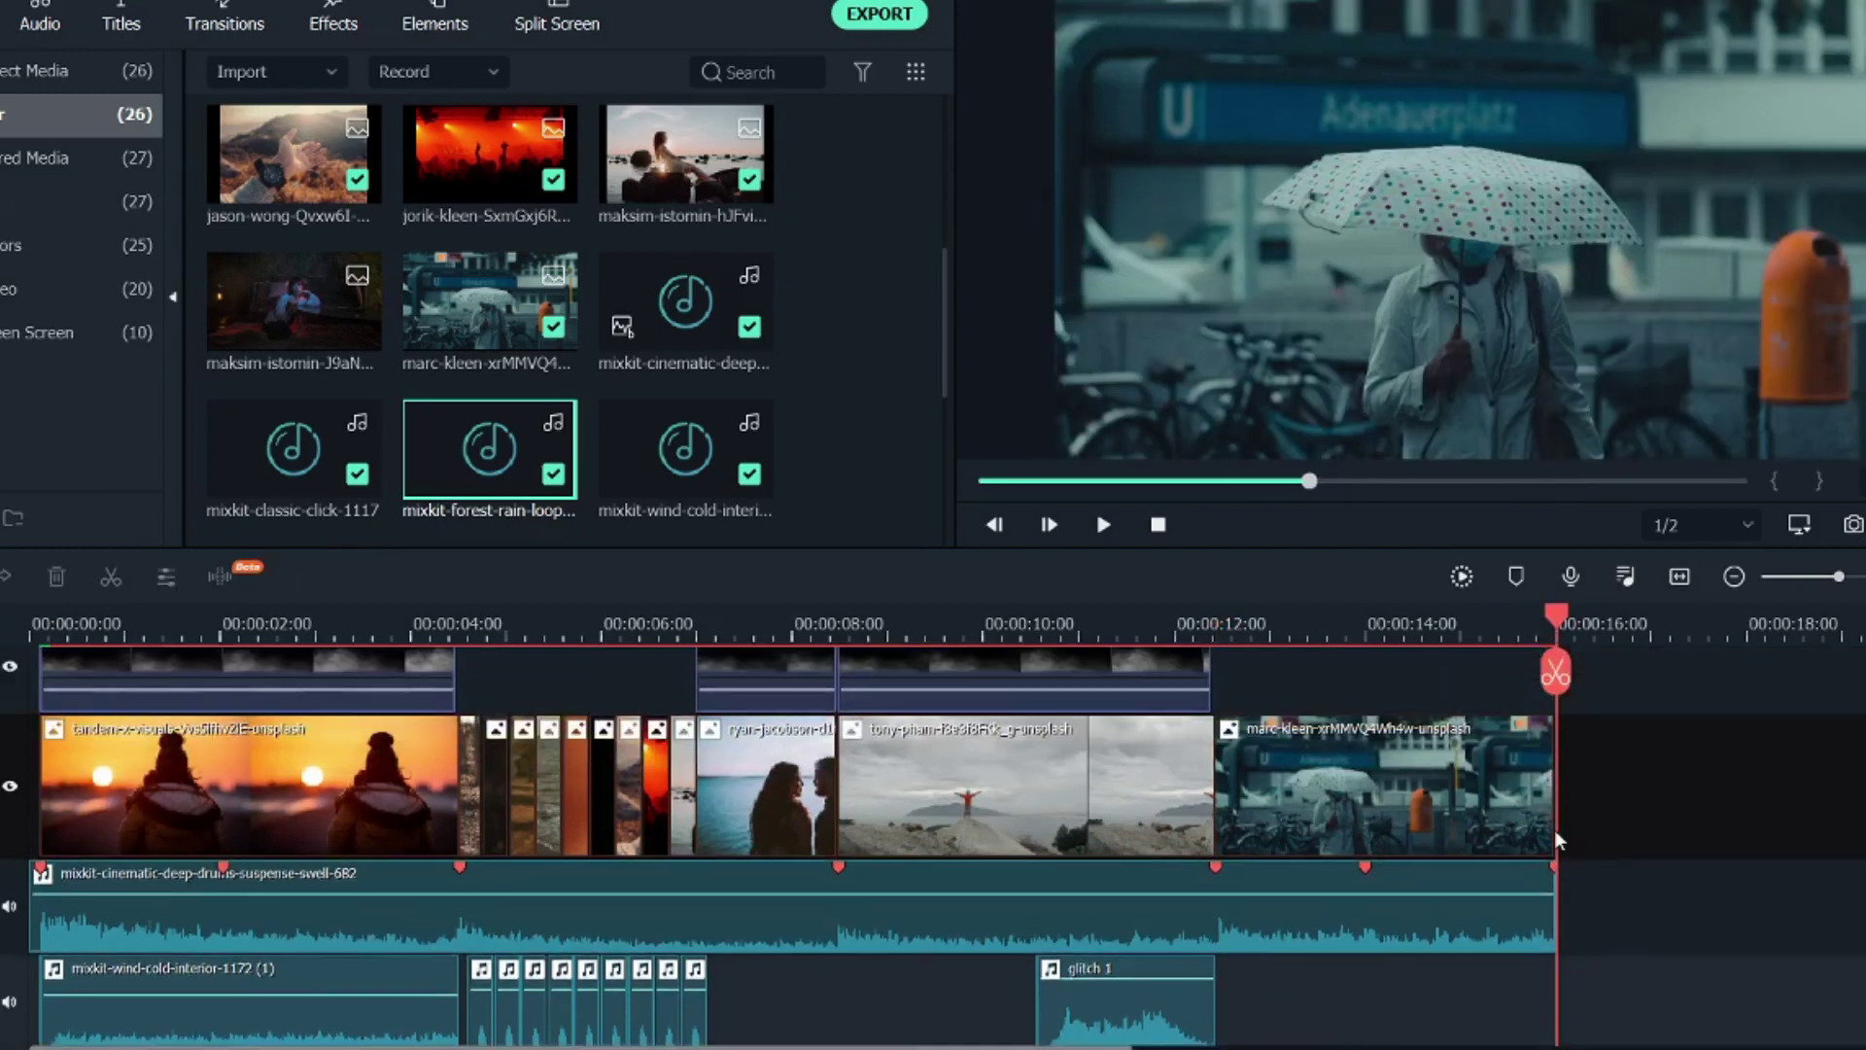
pyautogui.scroll(-1, 1555, 830)
pyautogui.moveTo(1427, 1005)
pyautogui.moveTo(1425, 1007); pyautogui.dragTo(1400, 978)
pyautogui.scroll(-1, 1416, 972)
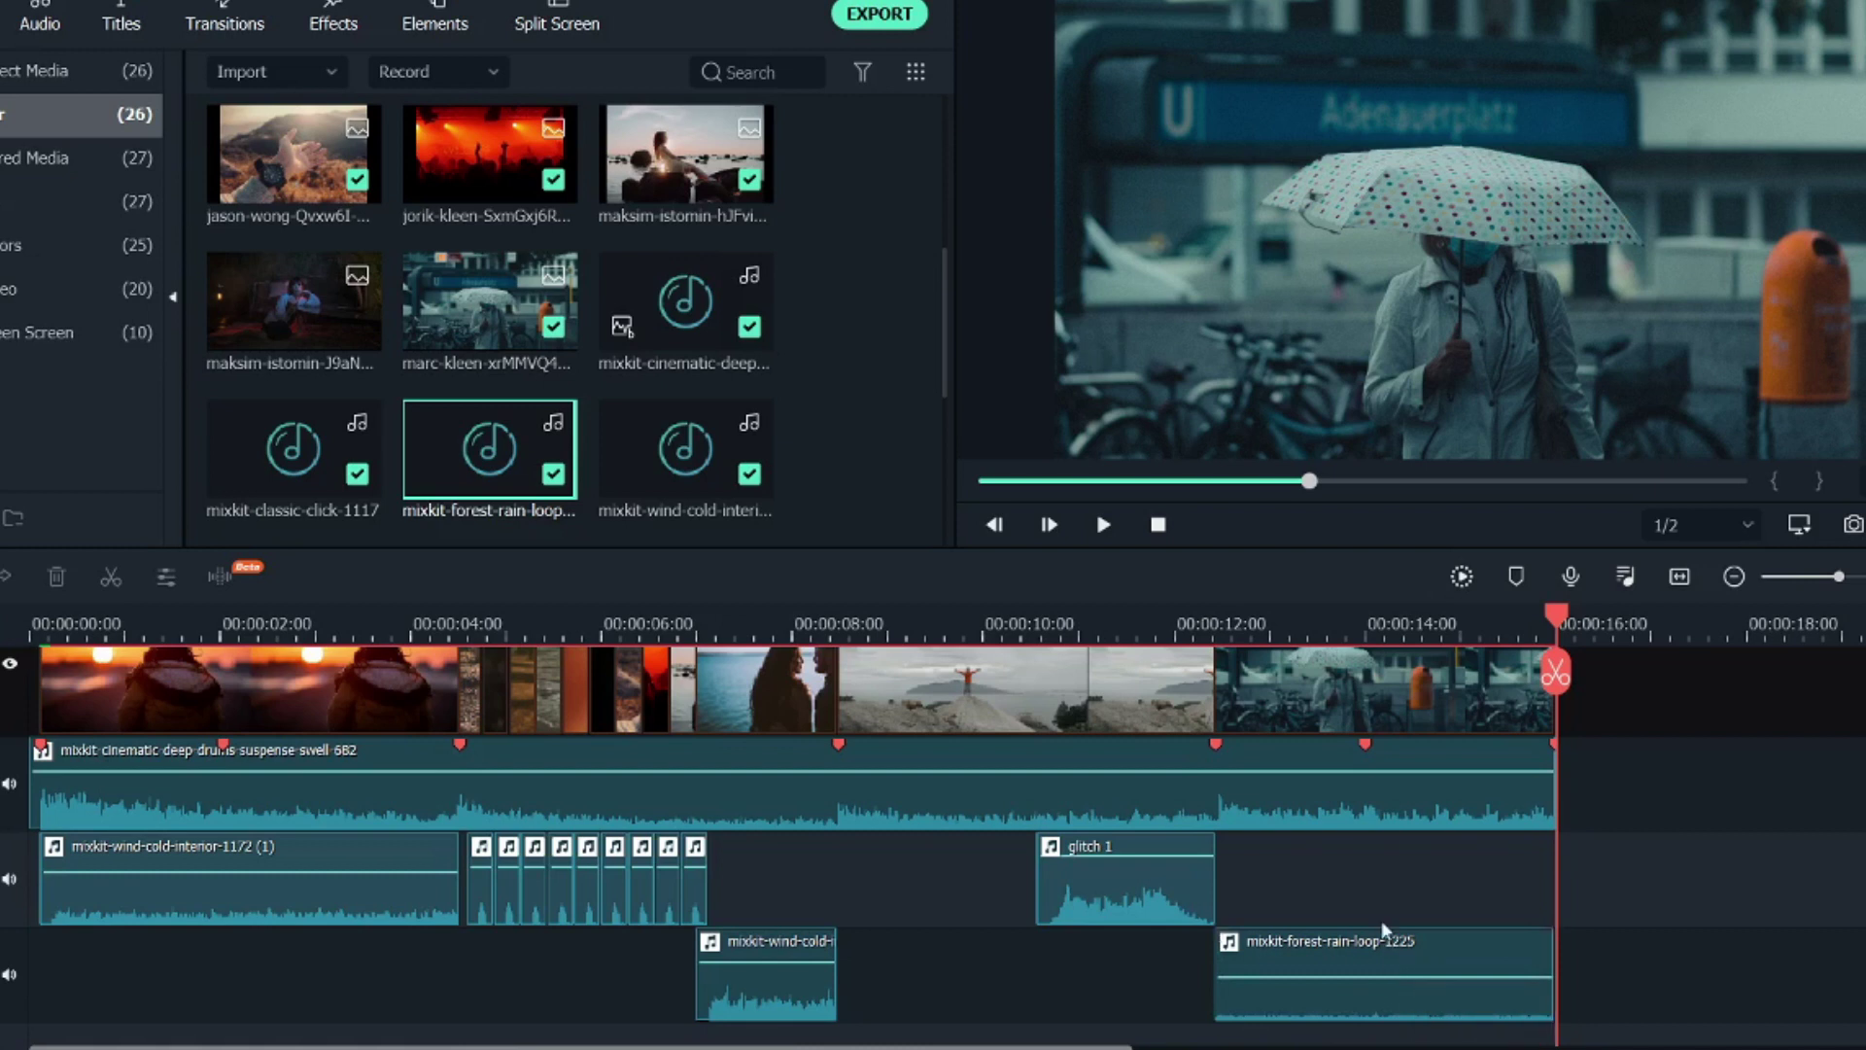
pyautogui.scroll(1, 1386, 929)
pyautogui.click(1217, 627)
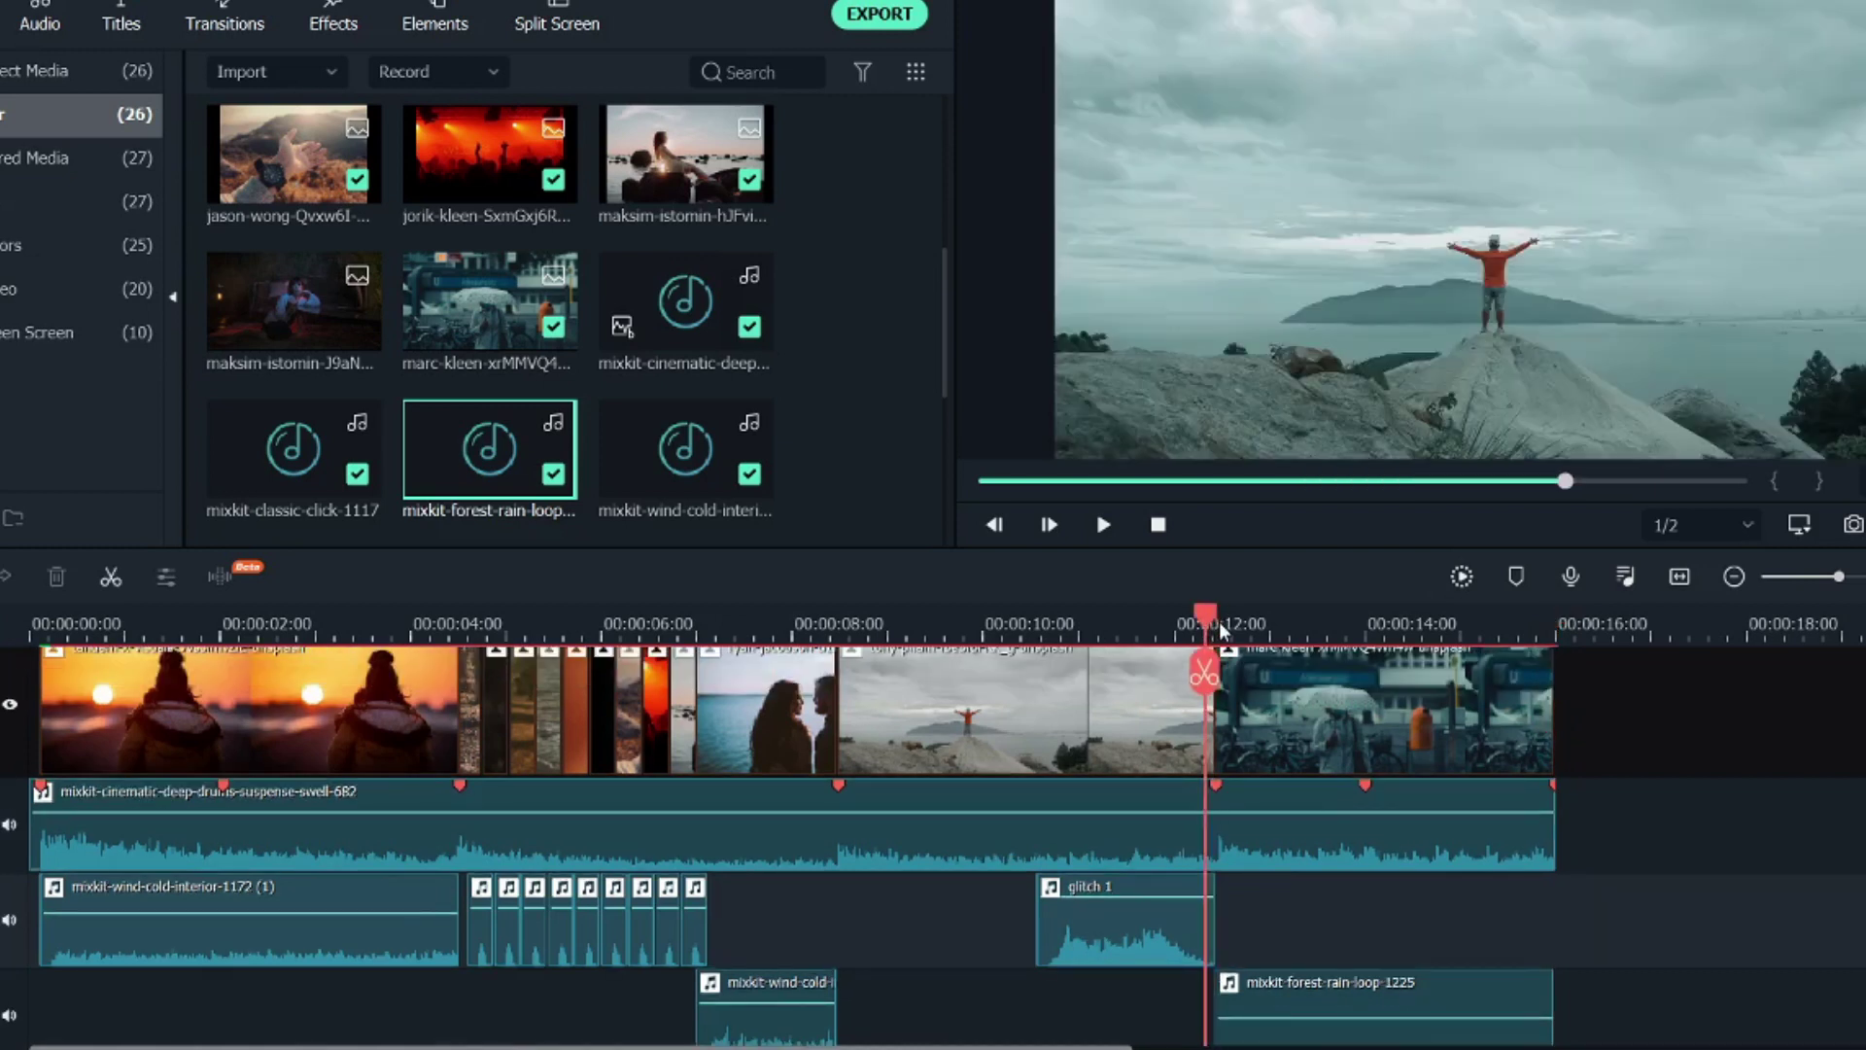
pyautogui.scroll(3, 1378, 743)
pyautogui.scroll(1, 1378, 742)
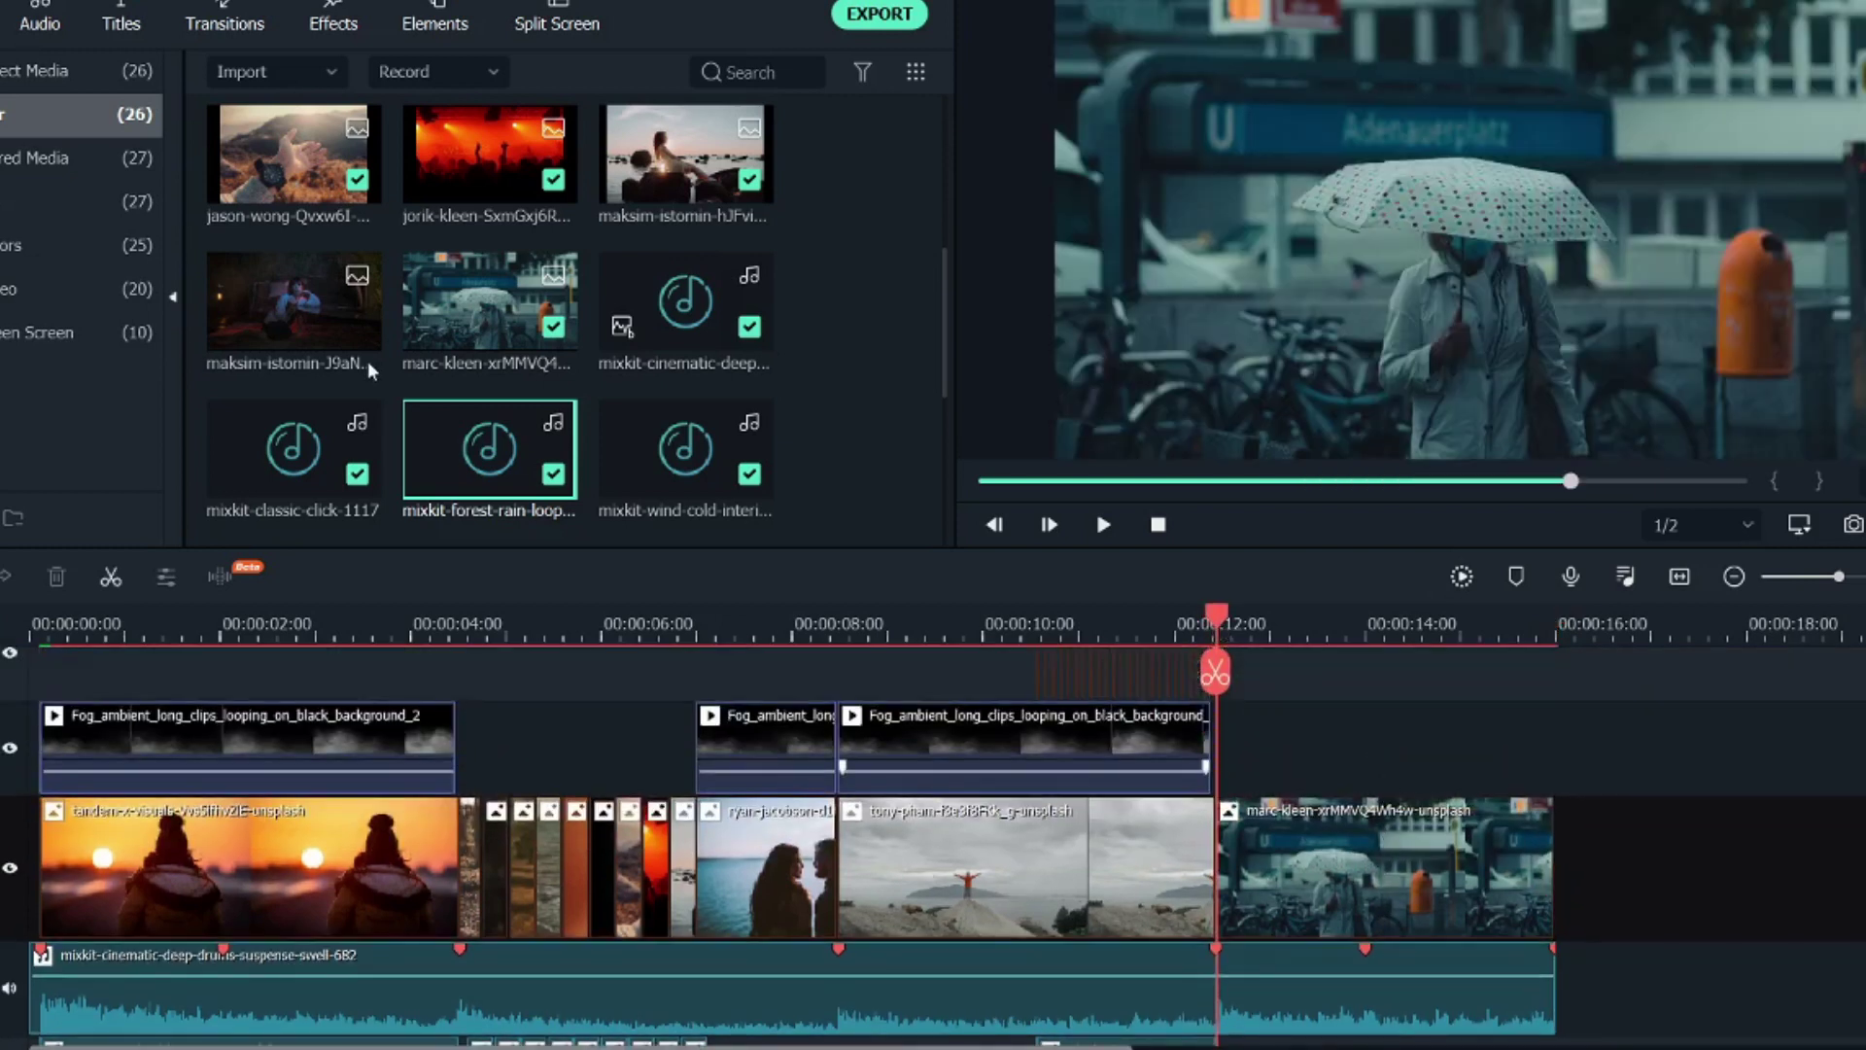
pyautogui.scroll(5, 317, 278)
pyautogui.moveTo(255, 455); pyautogui.dragTo(1295, 752)
pyautogui.press('Delete')
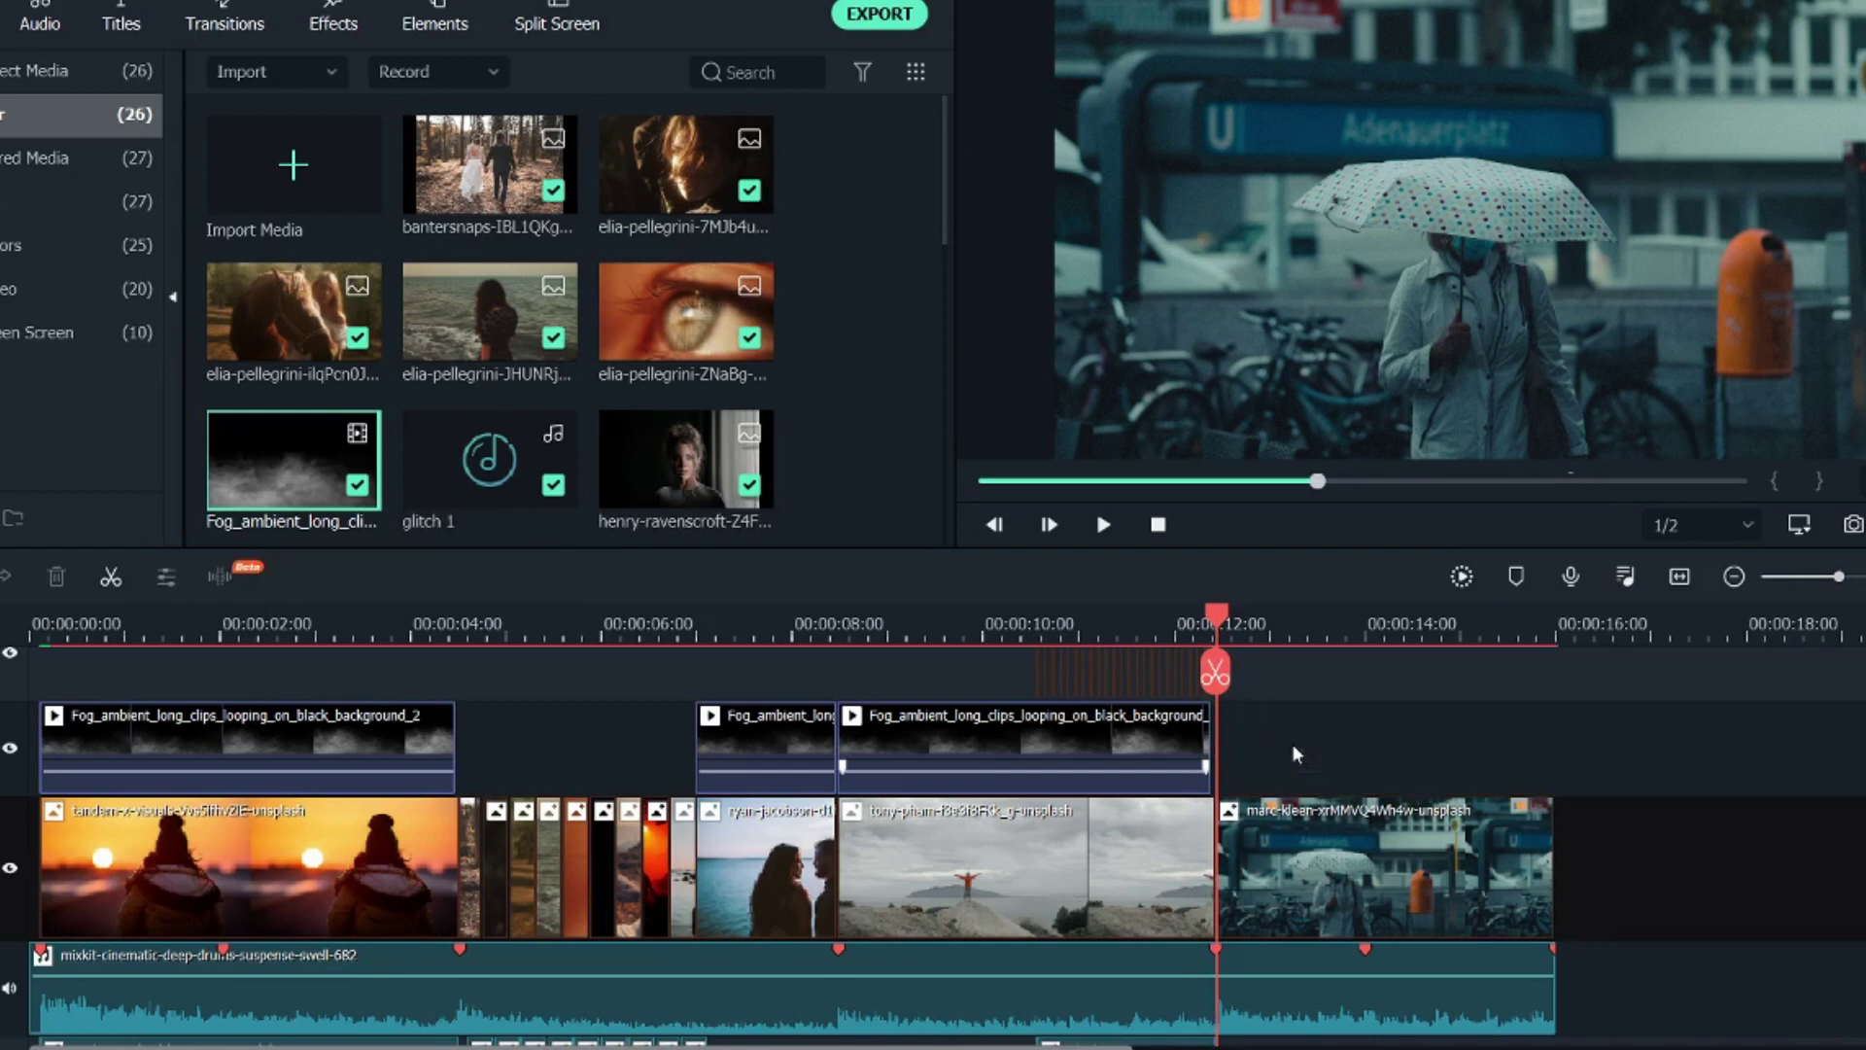
# Extend the fog overlay above the man-on-the-rock photo over most of the umbrella photo, until just before its end
pyautogui.click(1152, 719)
pyautogui.moveTo(1208, 741); pyautogui.dragTo(1475, 770)
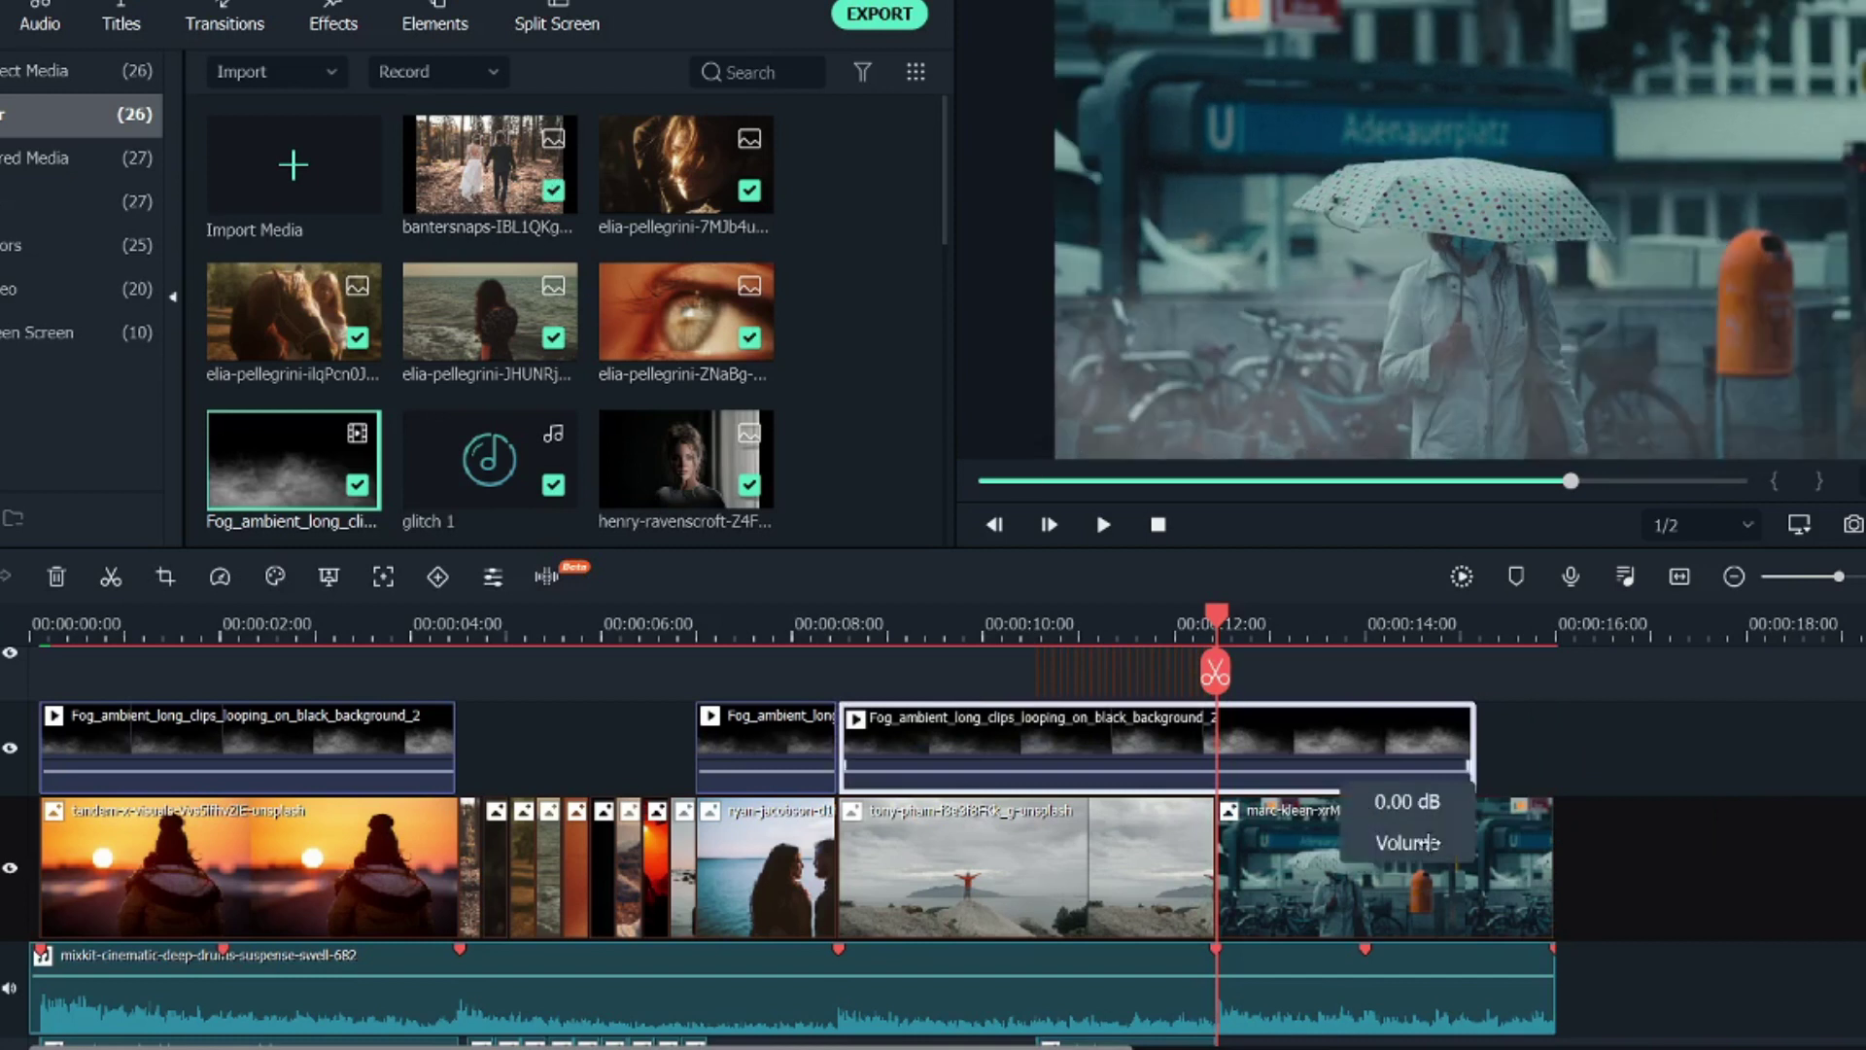
# Add a Fade transition at the end of the umbrella photo and fade out the drum music over the same stretch
pyautogui.click(238, 24)
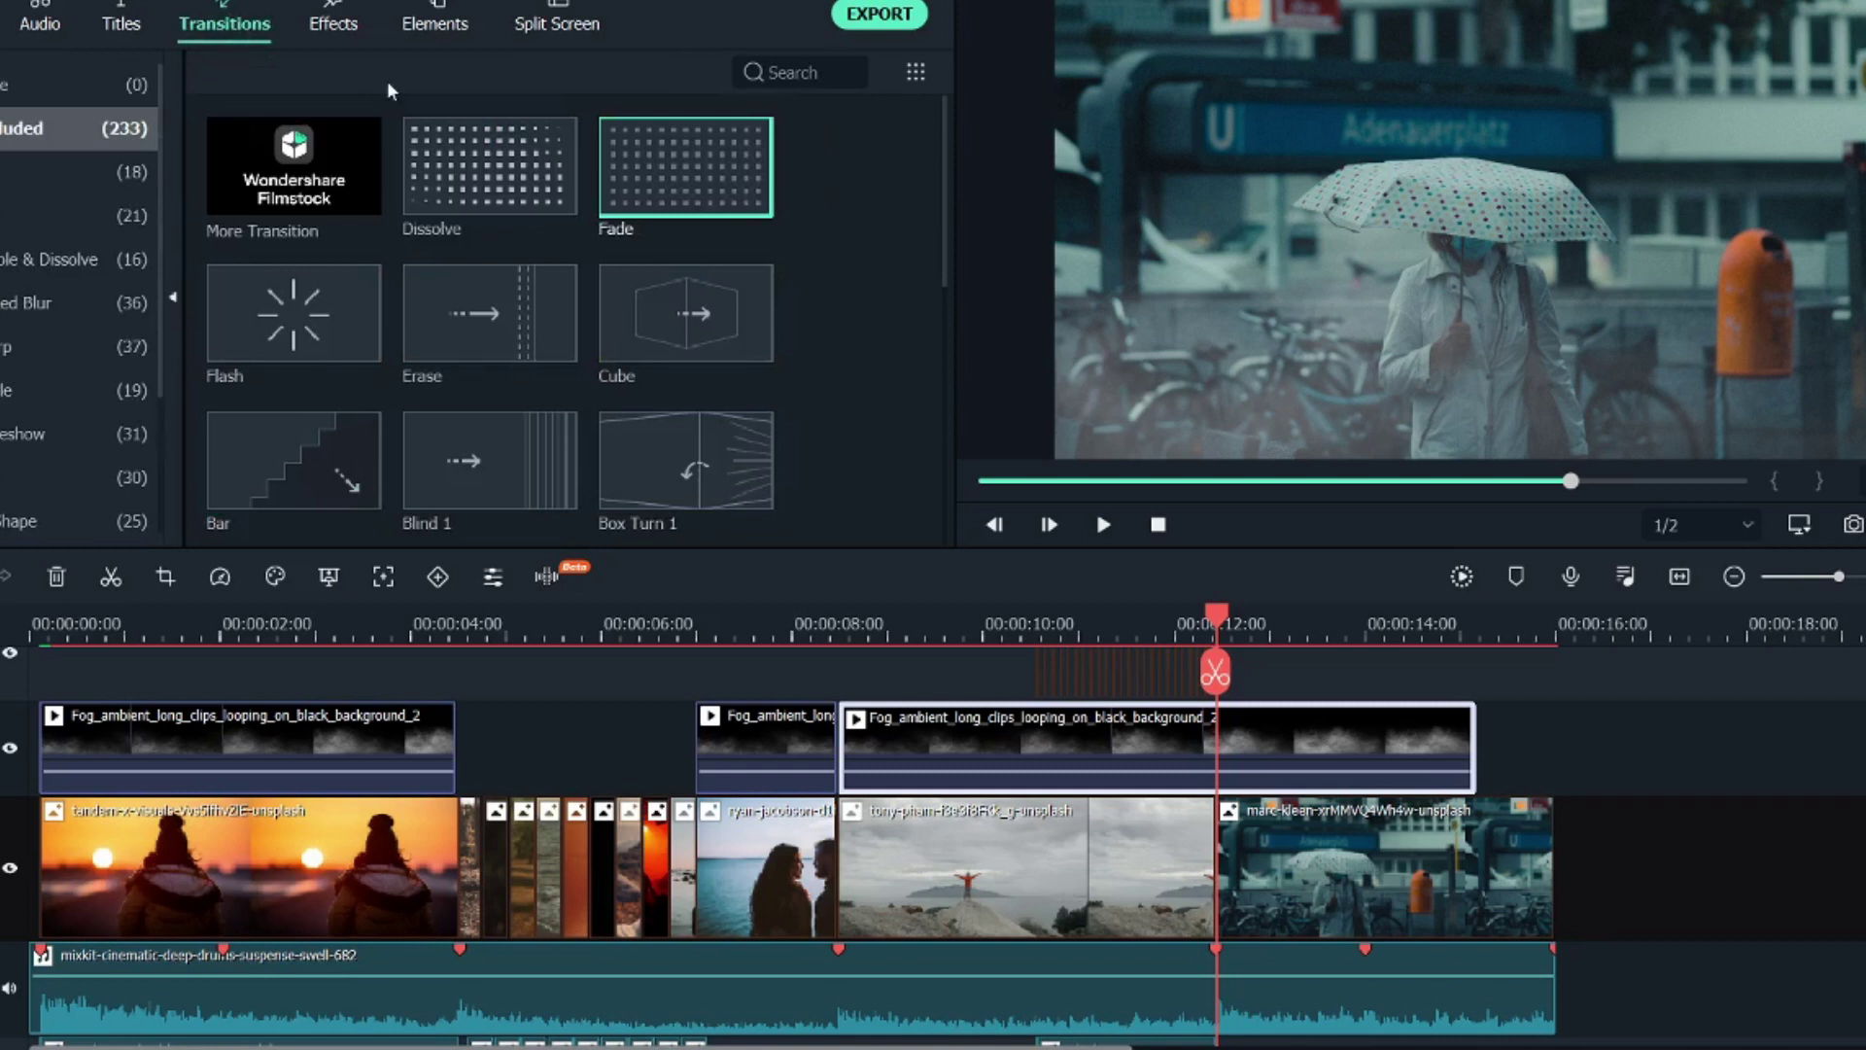
pyautogui.moveTo(720, 175); pyautogui.dragTo(1505, 881)
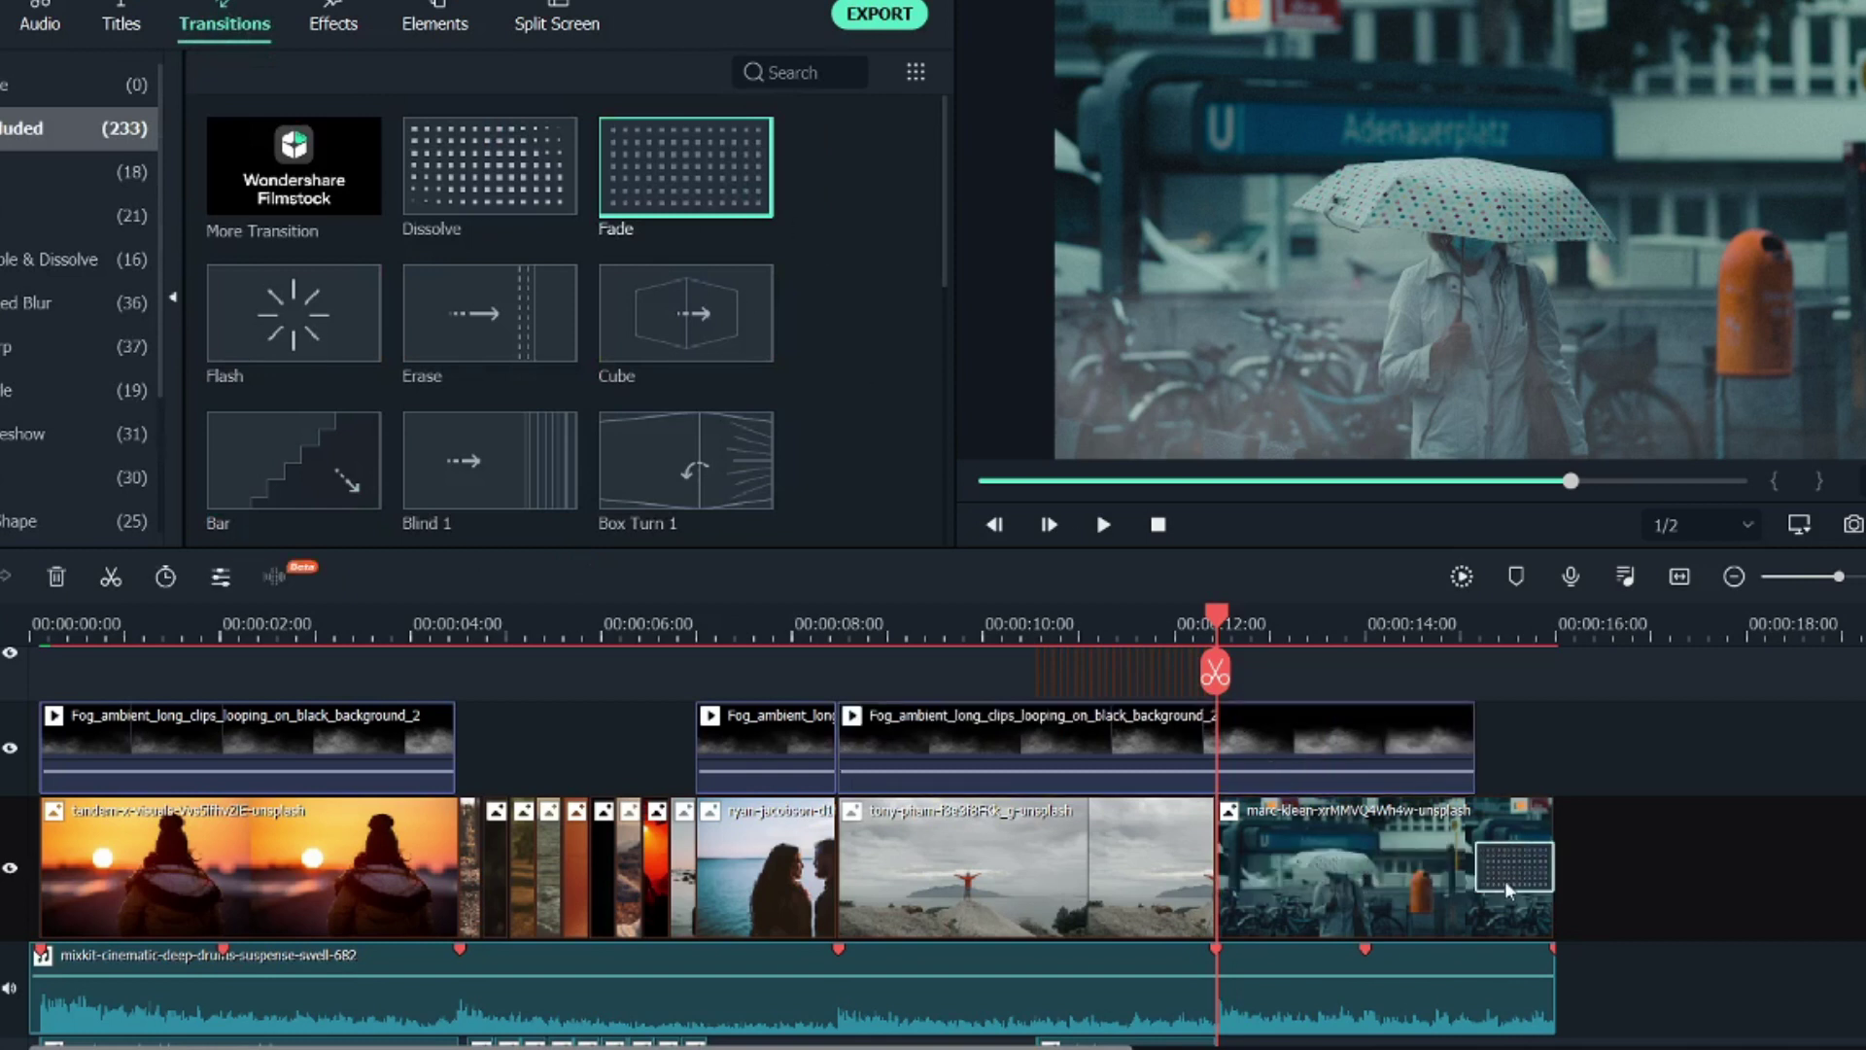
pyautogui.moveTo(1551, 948); pyautogui.dragTo(1483, 923)
# Play back the slideshow from the cut after the couple photo to the end of the umbrella photo
pyautogui.scroll(-4, 1503, 958)
pyautogui.scroll(3, 1603, 897)
pyautogui.moveTo(1225, 622); pyautogui.dragTo(839, 637)
pyautogui.scroll(3, 842, 638)
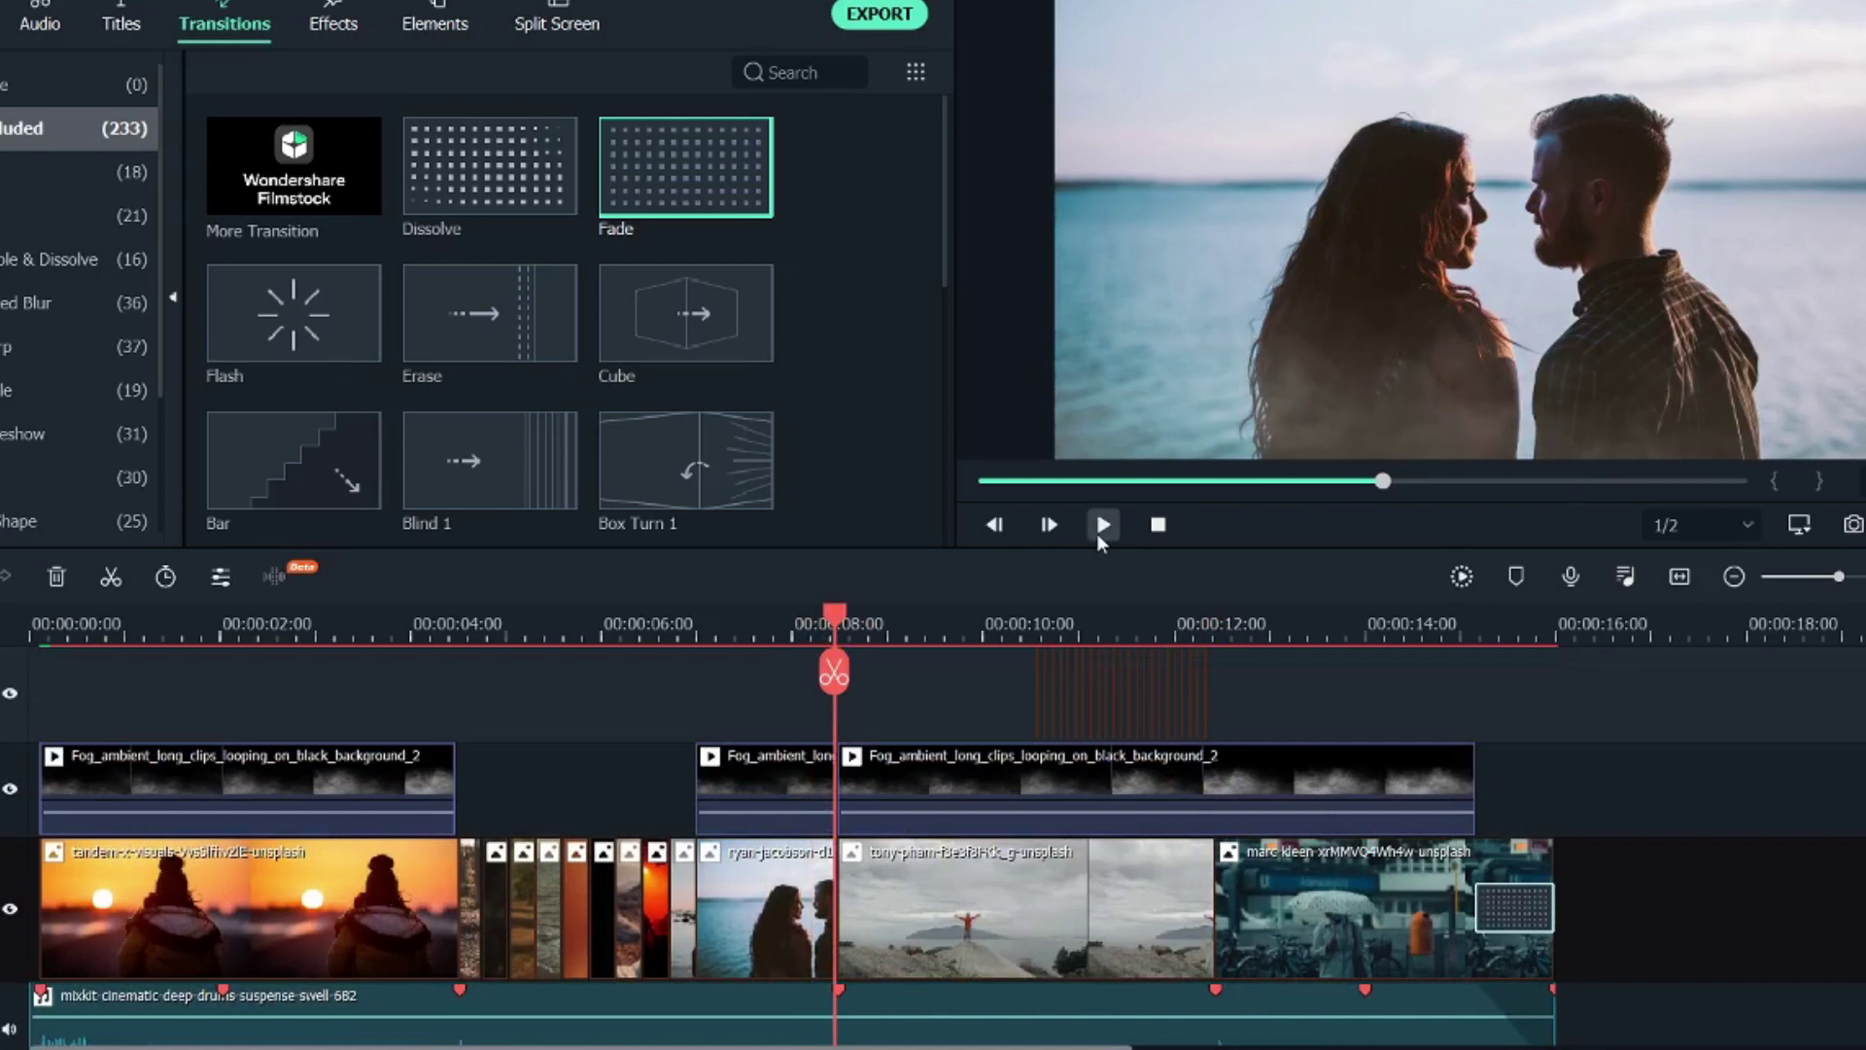
pyautogui.moveTo(1173, 621); pyautogui.dragTo(1074, 606)
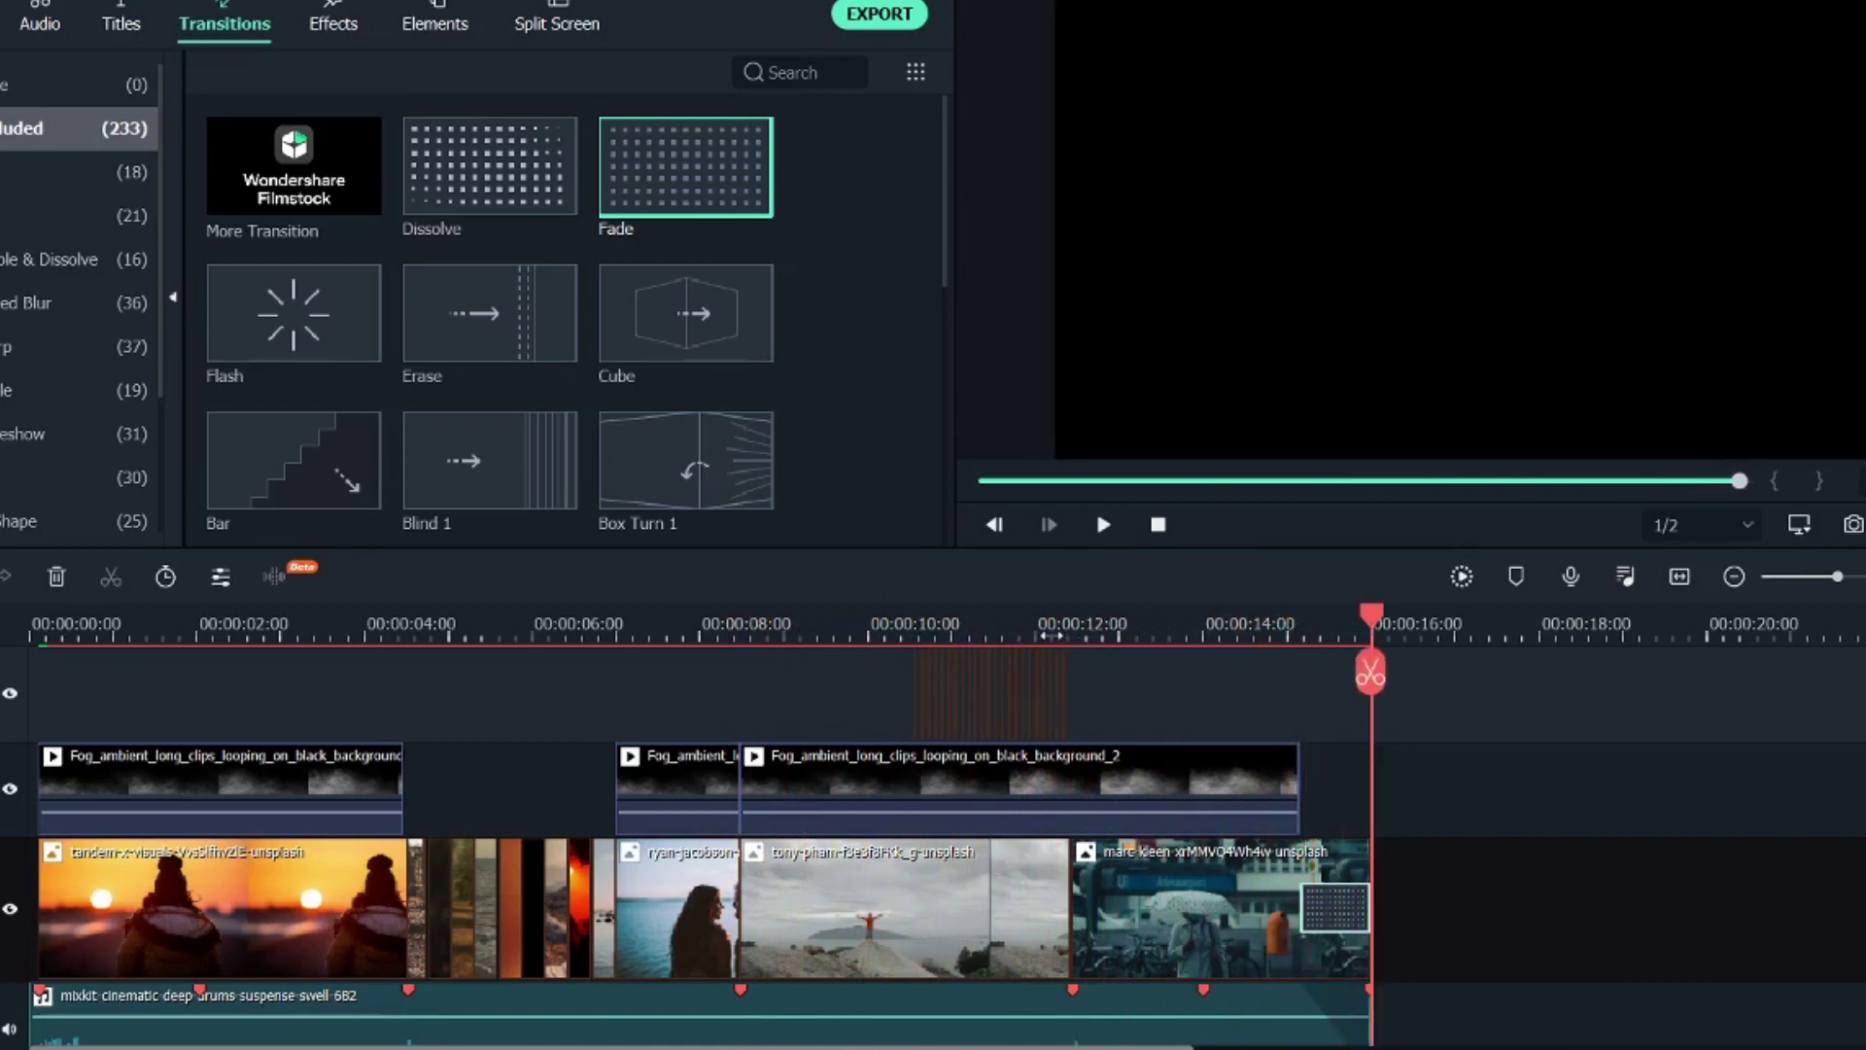
pyautogui.moveTo(1073, 625); pyautogui.dragTo(925, 623)
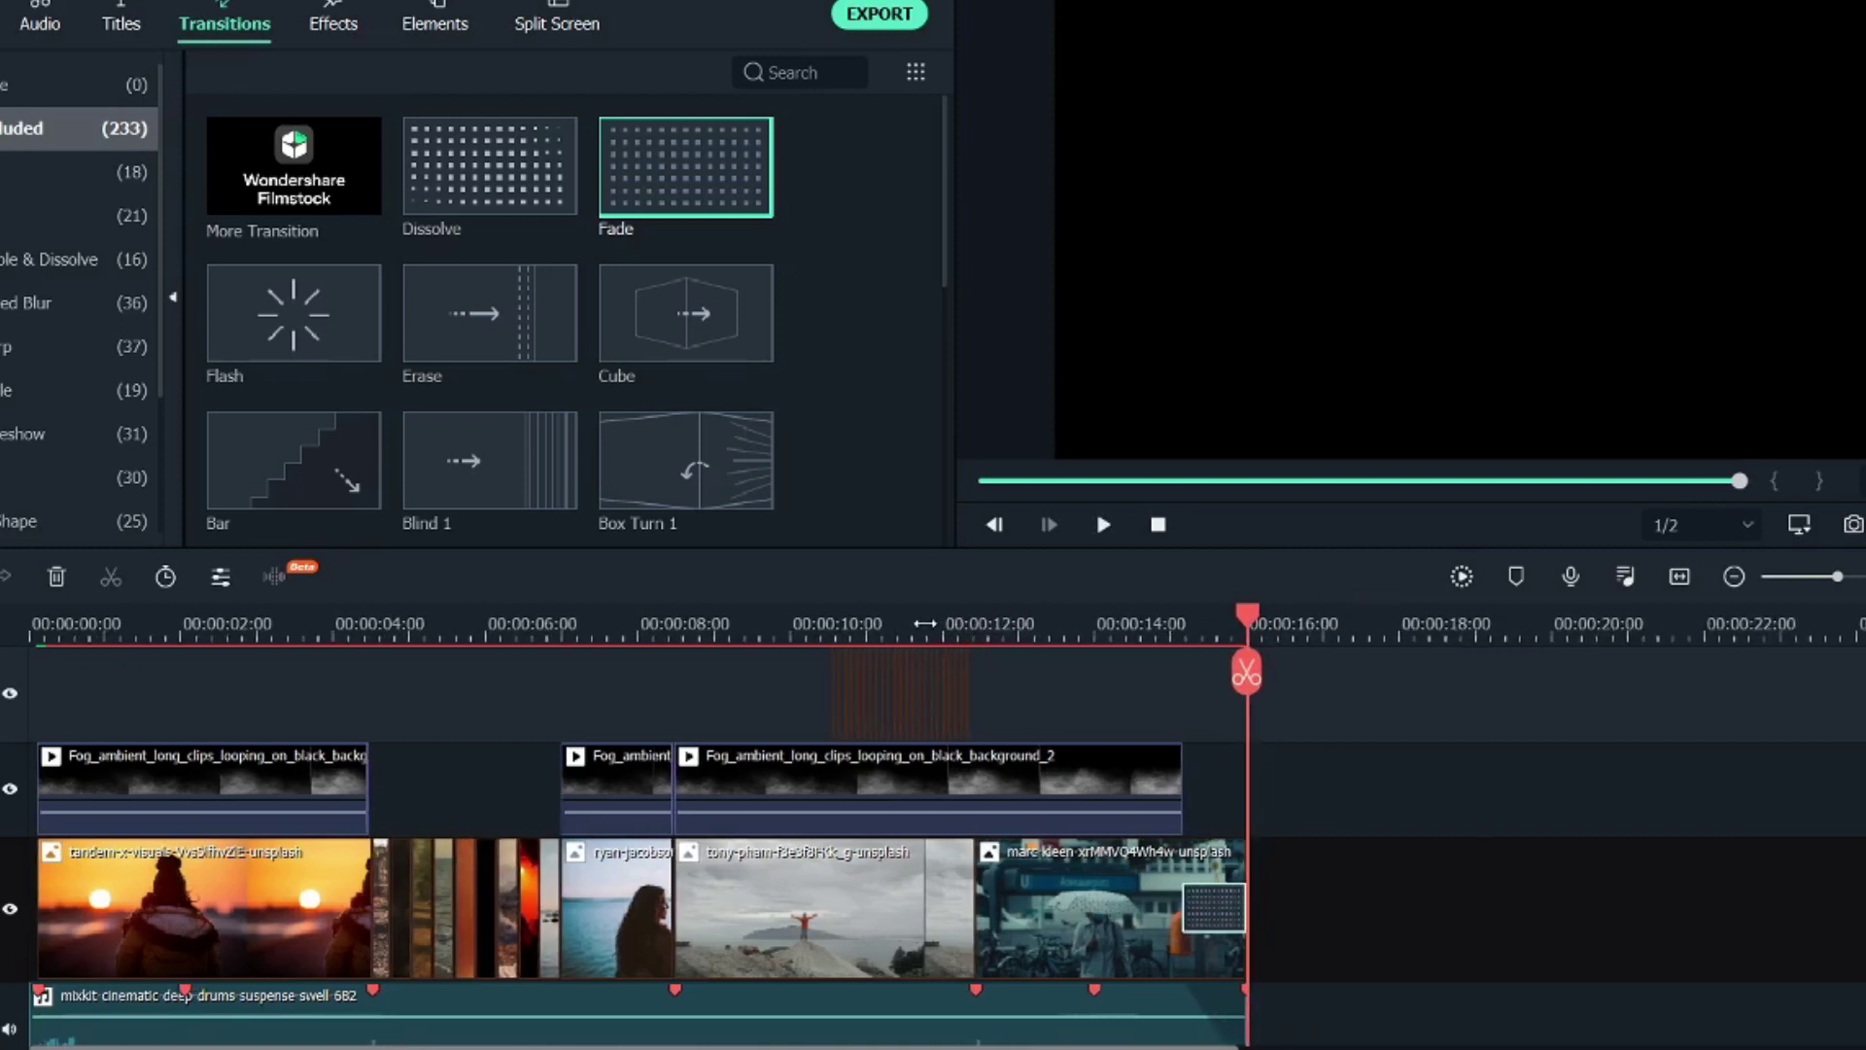